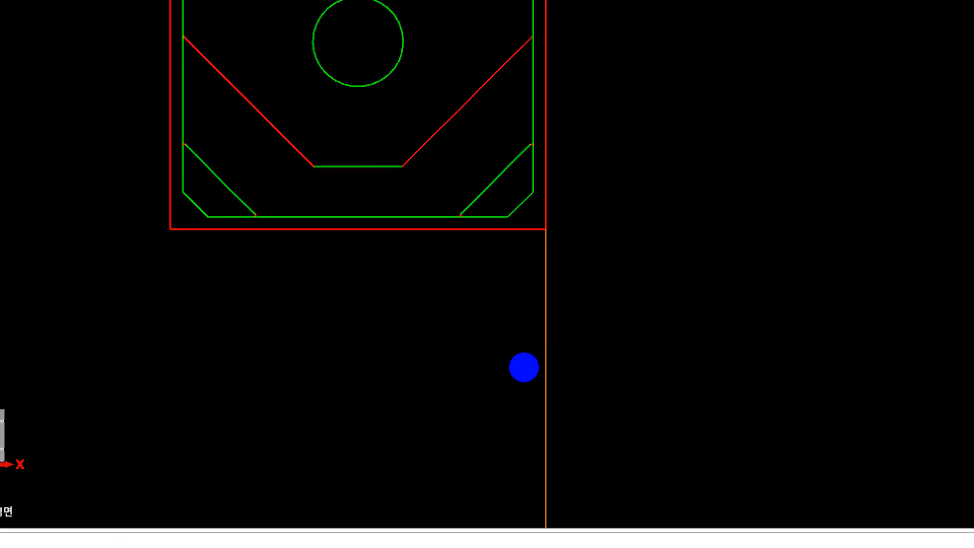
{"action": "left_click", "coordinate": [536, 313]}
{"action": "mouse_move", "coordinate": [494, 305]}
{"action": "left_mouse_down"}
{"action": "mouse_move", "coordinate": [485, 250]}
{"action": "mouse_move", "coordinate": [395, 251]}
{"action": "left_mouse_up"}
{"action": "left_click_drag", "start_coordinate": [415, 331], "coordinate": [422, 359]}
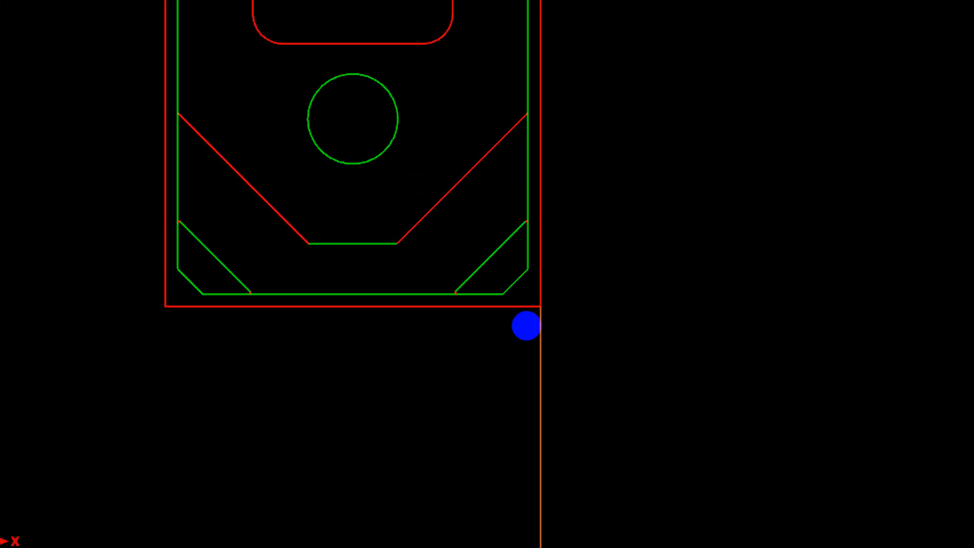
{"action": "mouse_move", "coordinate": [465, 197]}
{"action": "left_mouse_down"}
{"action": "mouse_move", "coordinate": [488, 233]}
{"action": "mouse_move", "coordinate": [481, 250]}
{"action": "mouse_move", "coordinate": [492, 246]}
{"action": "left_mouse_up"}
{"action": "mouse_move", "coordinate": [552, 132]}
{"action": "left_mouse_down"}
{"action": "mouse_move", "coordinate": [530, 170]}
{"action": "mouse_move", "coordinate": [298, 265]}
{"action": "mouse_move", "coordinate": [181, 148]}
{"action": "left_mouse_up"}
{"action": "mouse_move", "coordinate": [118, 150]}
{"action": "left_mouse_down"}
{"action": "mouse_move", "coordinate": [257, 234]}
{"action": "mouse_move", "coordinate": [317, 308]}
{"action": "mouse_move", "coordinate": [419, 338]}
{"action": "left_mouse_up"}
{"action": "mouse_move", "coordinate": [346, 347]}
{"action": "left_mouse_down"}
{"action": "mouse_move", "coordinate": [572, 202]}
{"action": "mouse_move", "coordinate": [622, 120]}
{"action": "left_mouse_up"}
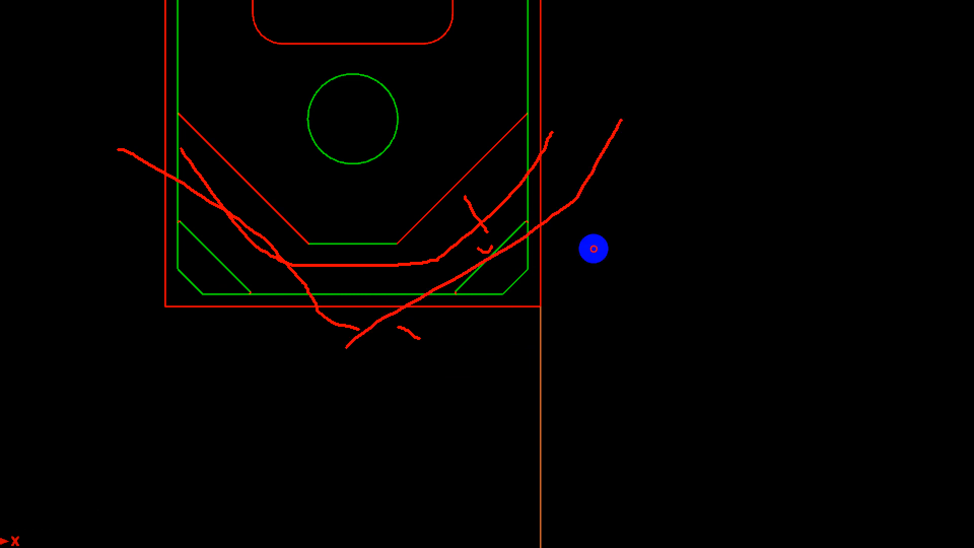
{"action": "left_click_drag", "start_coordinate": [336, 250], "coordinate": [369, 249]}
{"action": "left_click_drag", "start_coordinate": [343, 287], "coordinate": [364, 288]}
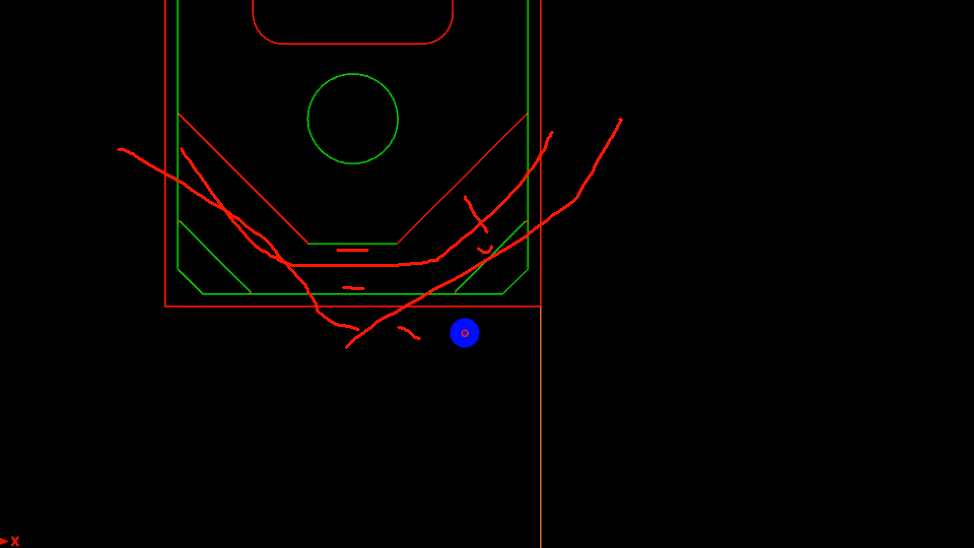
{"action": "mouse_move", "coordinate": [387, 249]}
{"action": "left_mouse_down"}
{"action": "mouse_move", "coordinate": [425, 307]}
{"action": "mouse_move", "coordinate": [430, 287]}
{"action": "mouse_move", "coordinate": [316, 294]}
{"action": "left_mouse_up"}
{"action": "left_click_drag", "start_coordinate": [317, 280], "coordinate": [268, 300]}
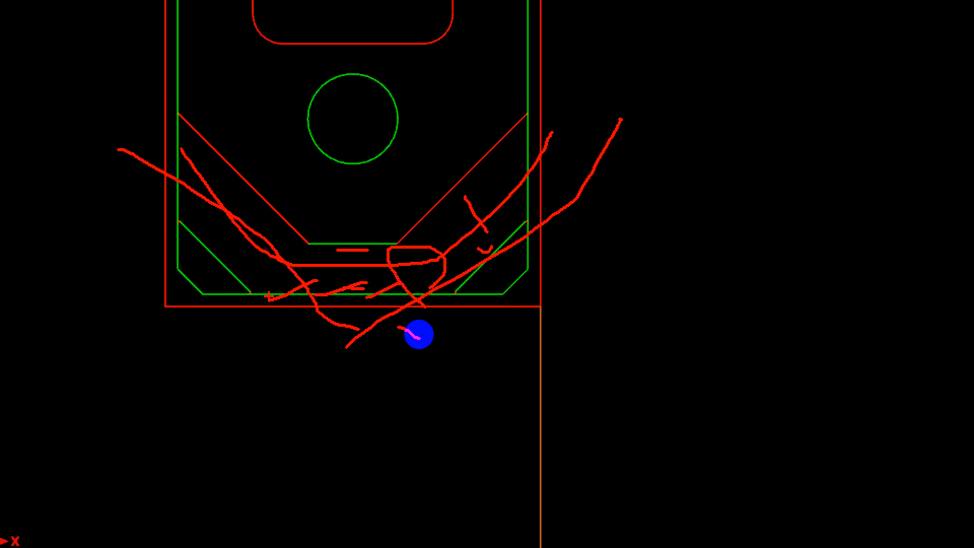
{"action": "mouse_move", "coordinate": [415, 306]}
{"action": "left_mouse_down"}
{"action": "mouse_move", "coordinate": [375, 293]}
{"action": "mouse_move", "coordinate": [410, 252]}
{"action": "mouse_move", "coordinate": [441, 300]}
{"action": "left_mouse_up"}
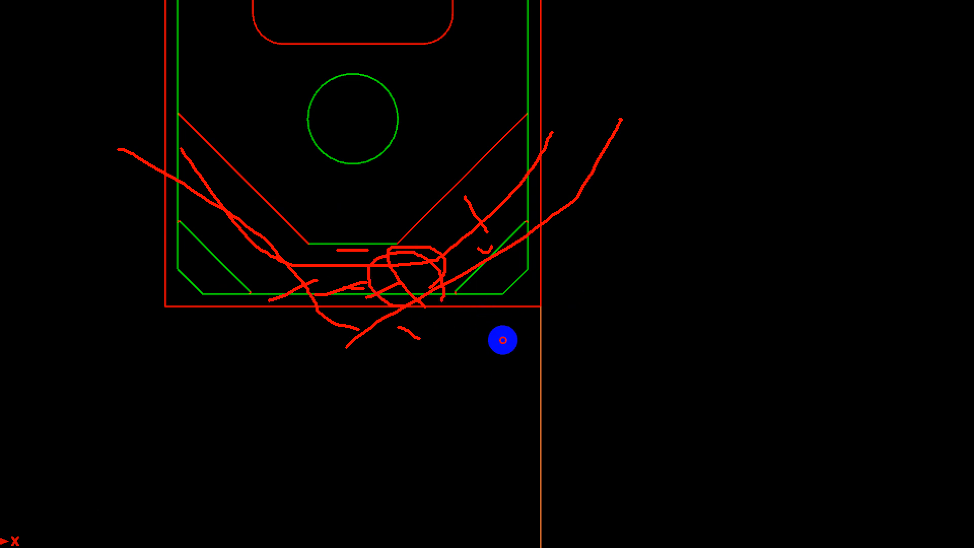
{"action": "key", "text": "Escape"}
{"action": "key", "text": "ctrl+1"}
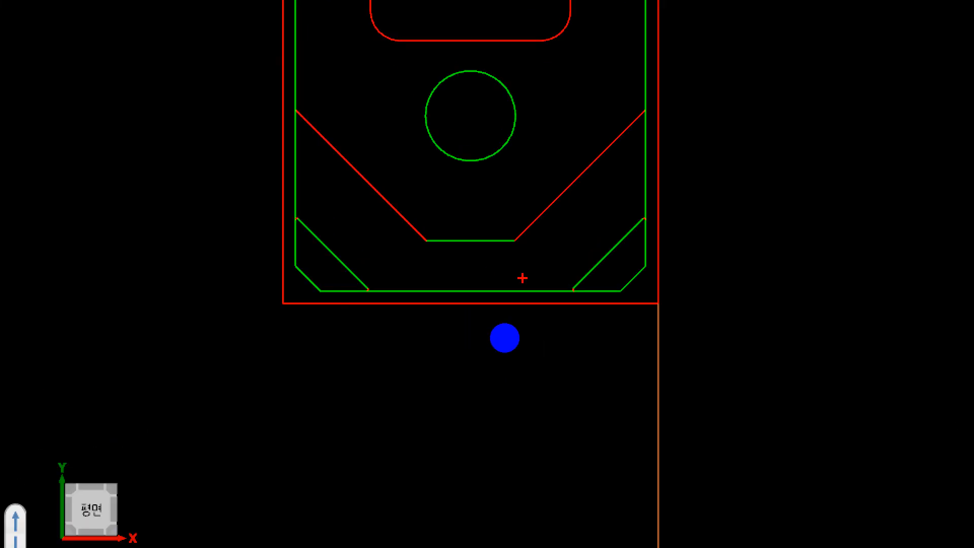
{"action": "mouse_move", "coordinate": [553, 339]}
{"action": "left_mouse_down"}
{"action": "mouse_move", "coordinate": [444, 268]}
{"action": "mouse_move", "coordinate": [416, 267]}
{"action": "mouse_move", "coordinate": [408, 328]}
{"action": "left_mouse_up"}
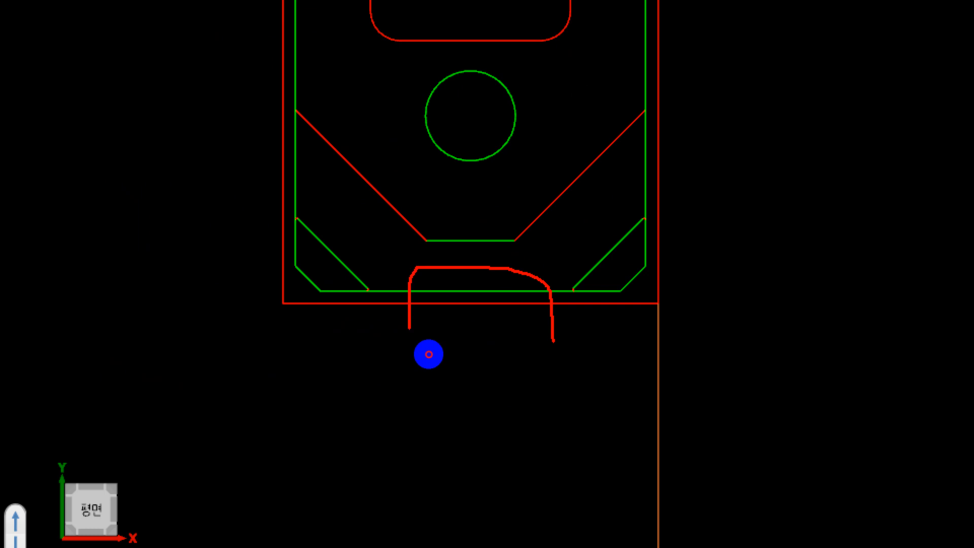
{"action": "key", "text": "Escape"}
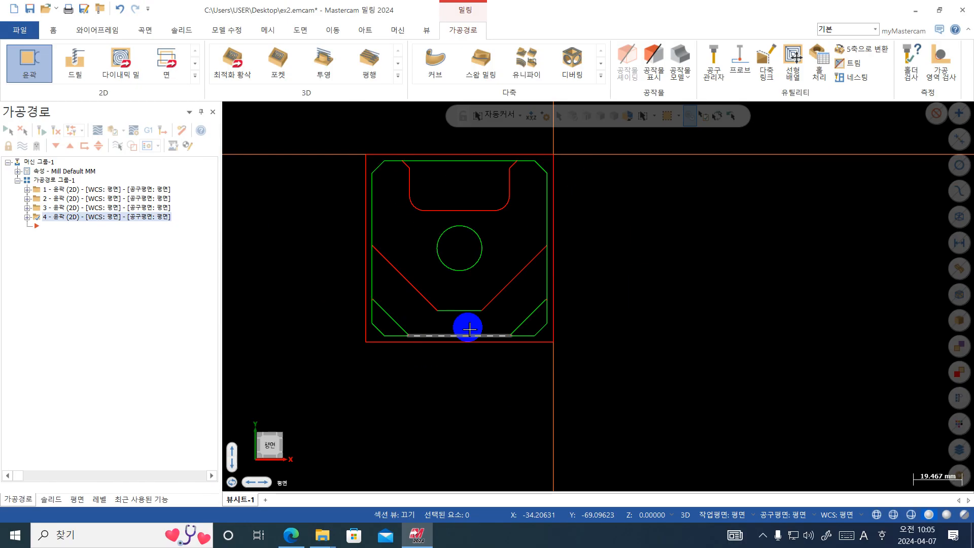
{"action": "key", "text": "ctrl+1"}
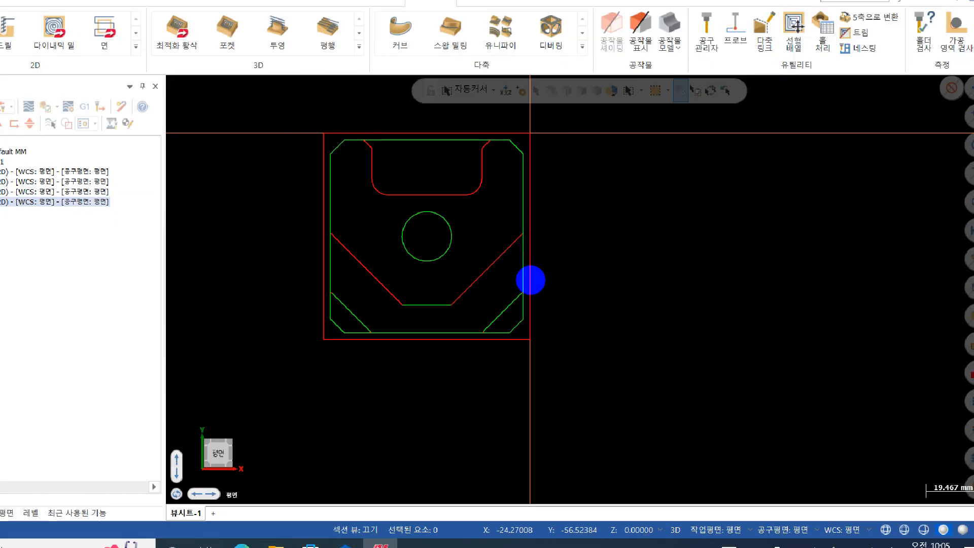
{"action": "left_click", "coordinate": [543, 309]}
{"action": "left_click_drag", "start_coordinate": [570, 275], "coordinate": [428, 360]}
{"action": "left_click_drag", "start_coordinate": [439, 304], "coordinate": [475, 360]}
{"action": "key", "text": "Escape"}
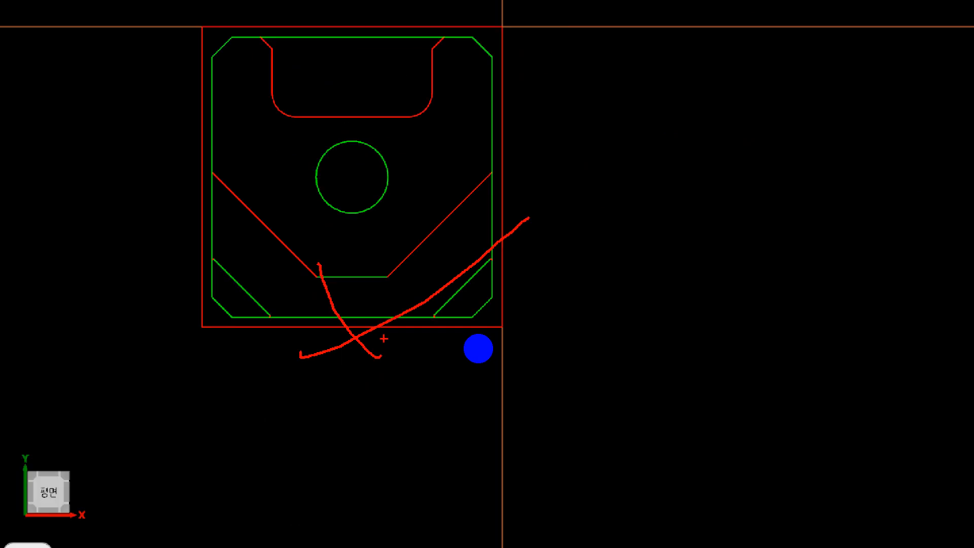
- Start a 2D Contour toolpath and chain only the green profile's lower horizontal line as a single entity, directed from right to left
{"action": "left_click", "coordinate": [30, 62]}
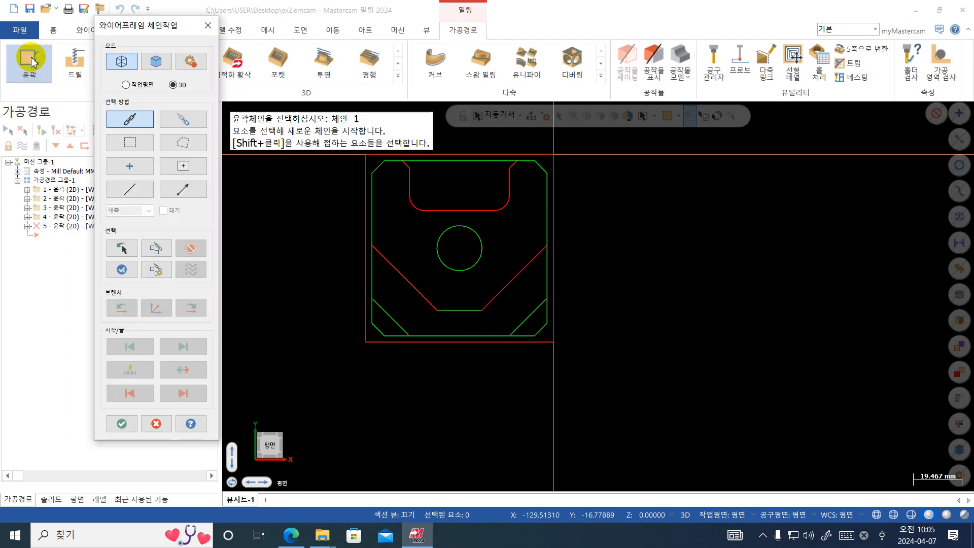
{"action": "left_click", "coordinate": [135, 191]}
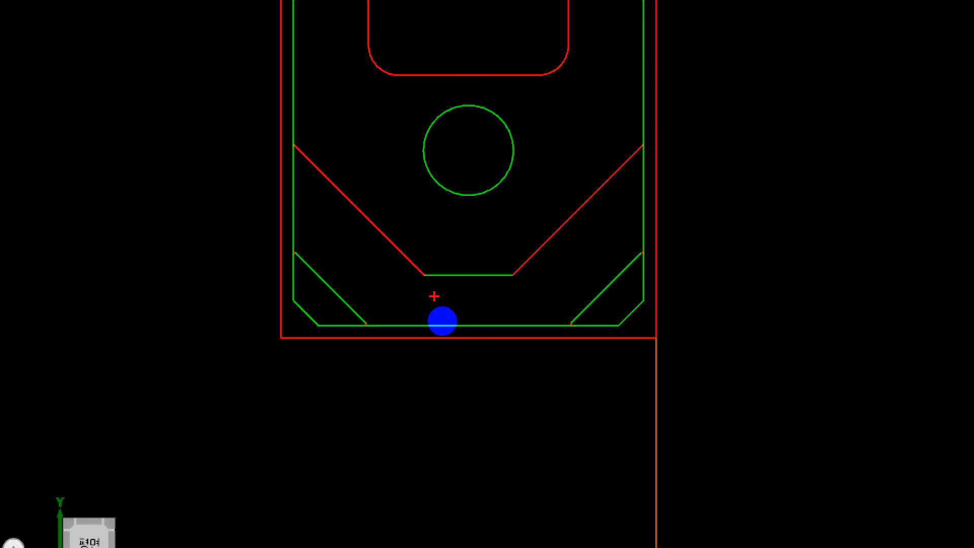
{"action": "left_click_drag", "start_coordinate": [468, 286], "coordinate": [464, 398]}
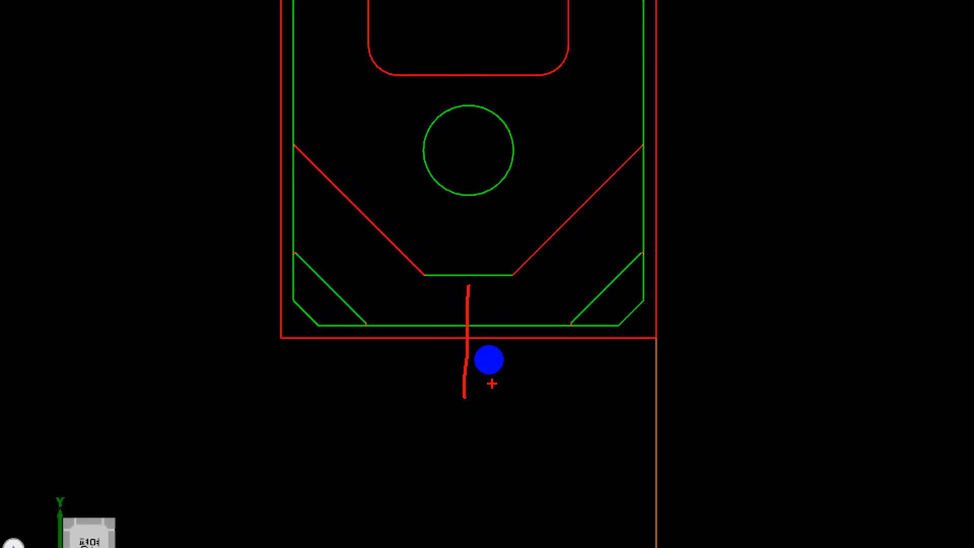
{"action": "left_click_drag", "start_coordinate": [526, 307], "coordinate": [595, 235]}
{"action": "left_click", "coordinate": [535, 325]}
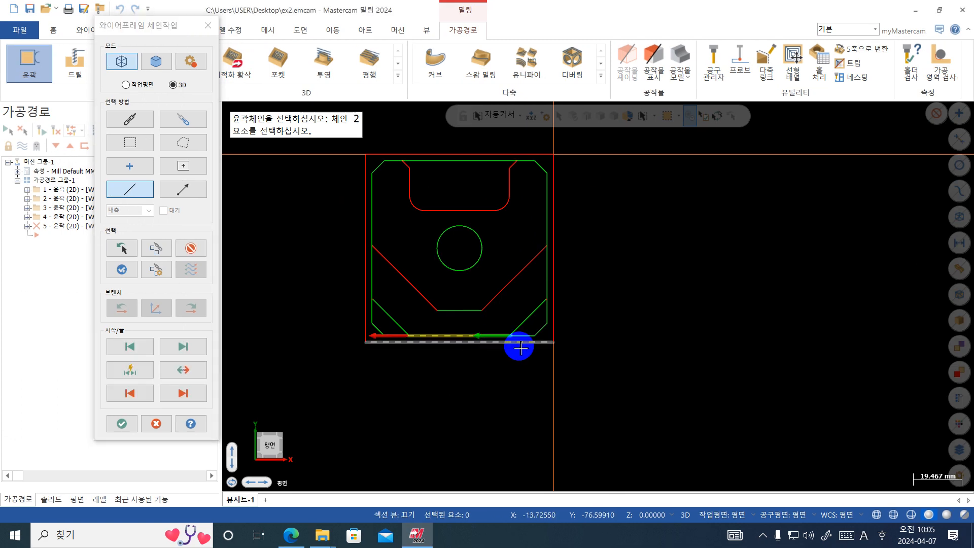
{"action": "left_click", "coordinate": [122, 423]}
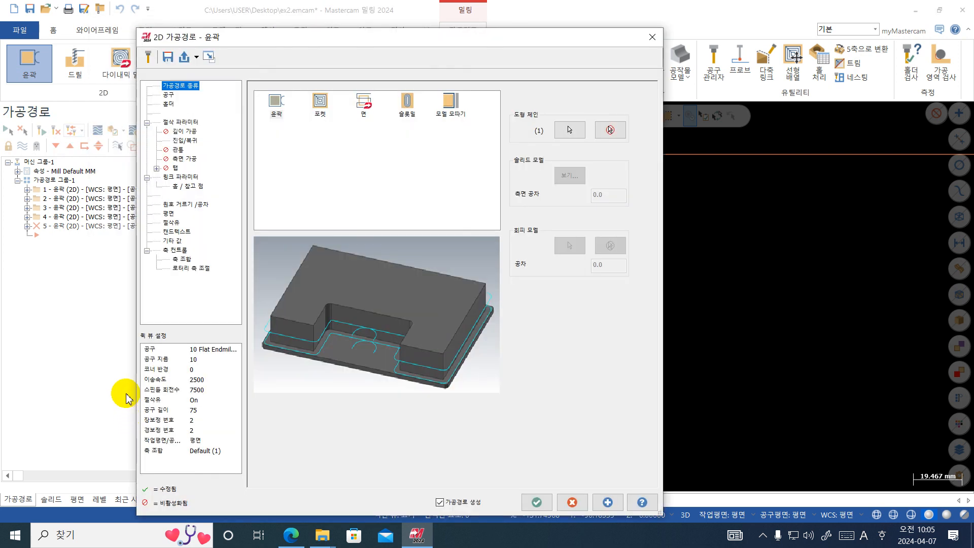
- Set the contour's wall stock to leave to -5.0 in the cut parameters, and open the lead in/out settings
{"action": "left_click", "coordinate": [167, 95]}
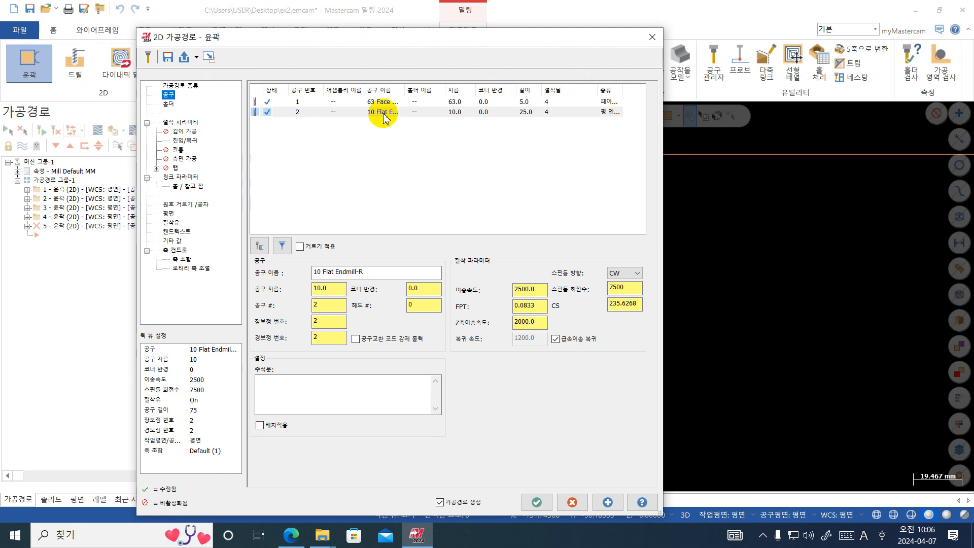
{"action": "left_click", "coordinate": [183, 123]}
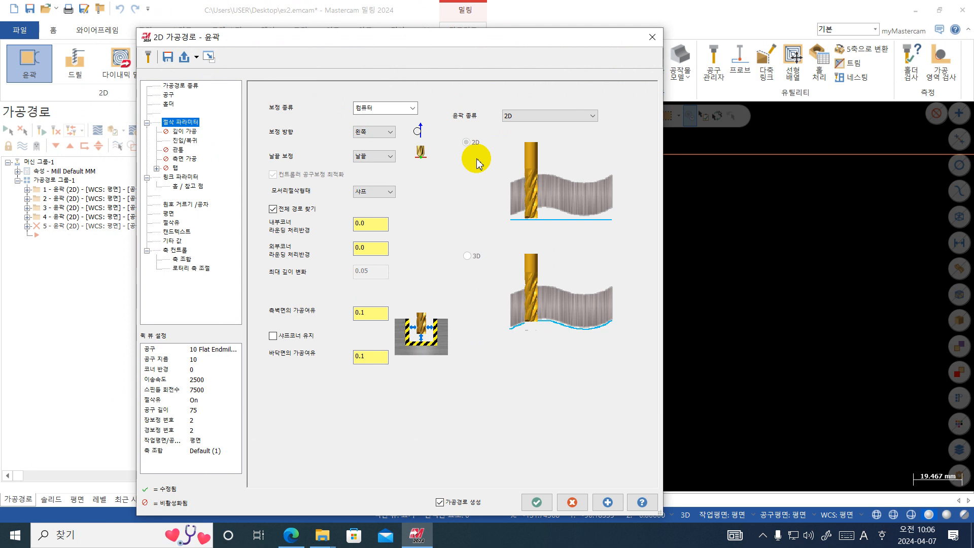
{"action": "left_click_drag", "start_coordinate": [472, 38], "coordinate": [496, 410]}
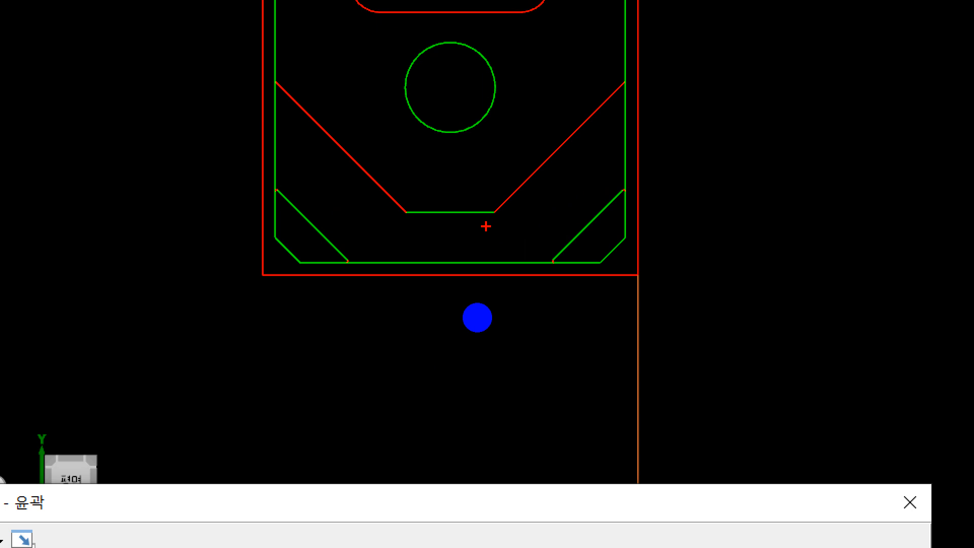
{"action": "mouse_move", "coordinate": [517, 290]}
{"action": "left_mouse_down"}
{"action": "mouse_move", "coordinate": [517, 242]}
{"action": "mouse_move", "coordinate": [544, 276]}
{"action": "mouse_move", "coordinate": [513, 268]}
{"action": "left_mouse_up"}
{"action": "key", "text": "Escape"}
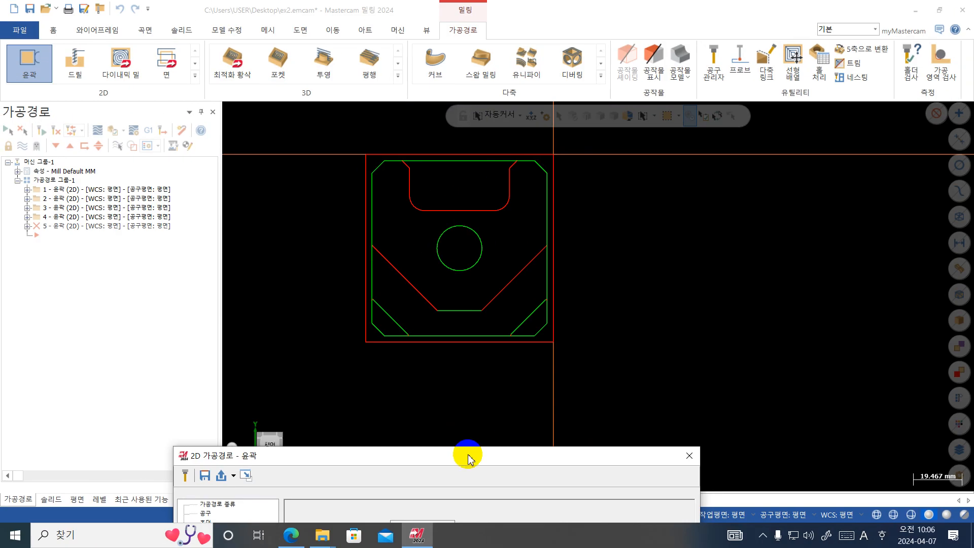
{"action": "left_click_drag", "start_coordinate": [463, 463], "coordinate": [431, 54]}
{"action": "left_click", "coordinate": [374, 325]}
{"action": "left_click_drag", "start_coordinate": [374, 324], "coordinate": [305, 321]}
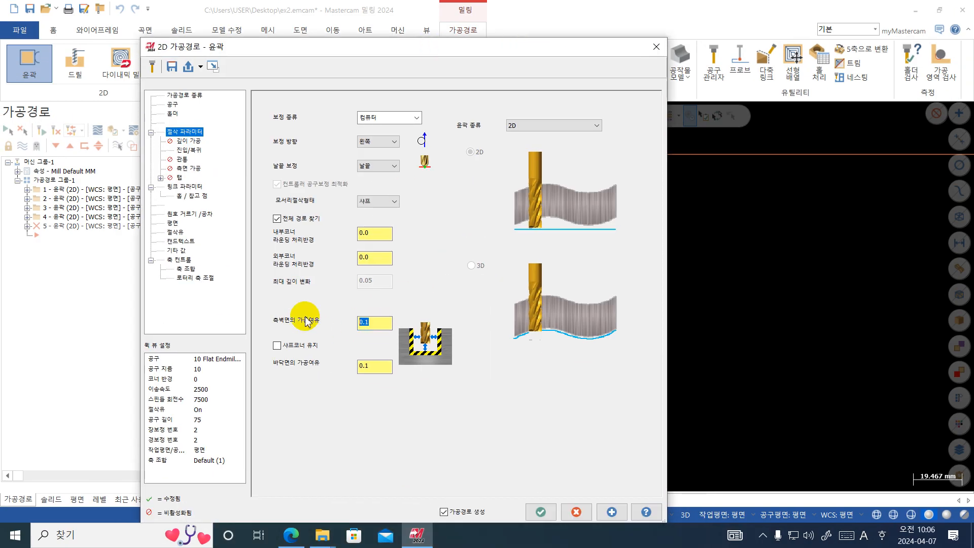
{"action": "key", "text": "Return"}
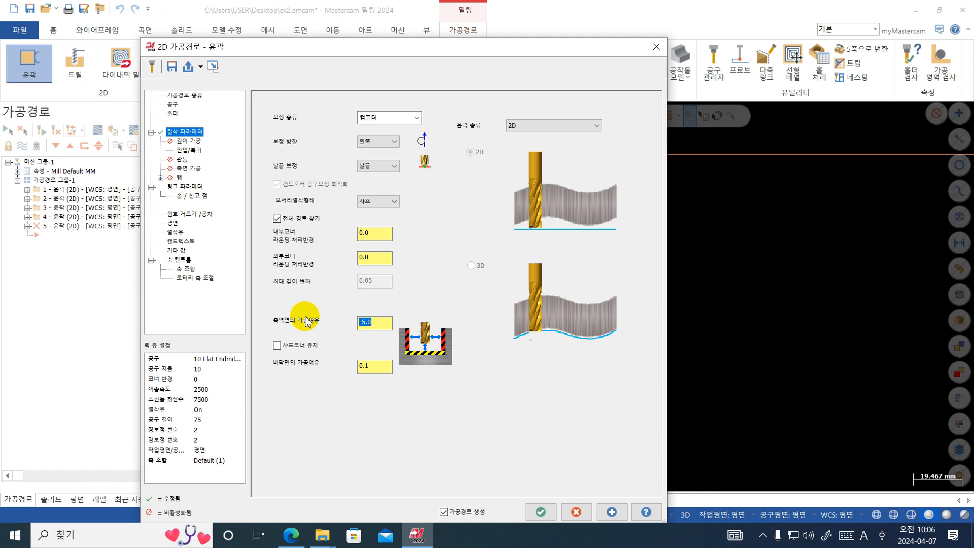
{"action": "left_click", "coordinate": [195, 151]}
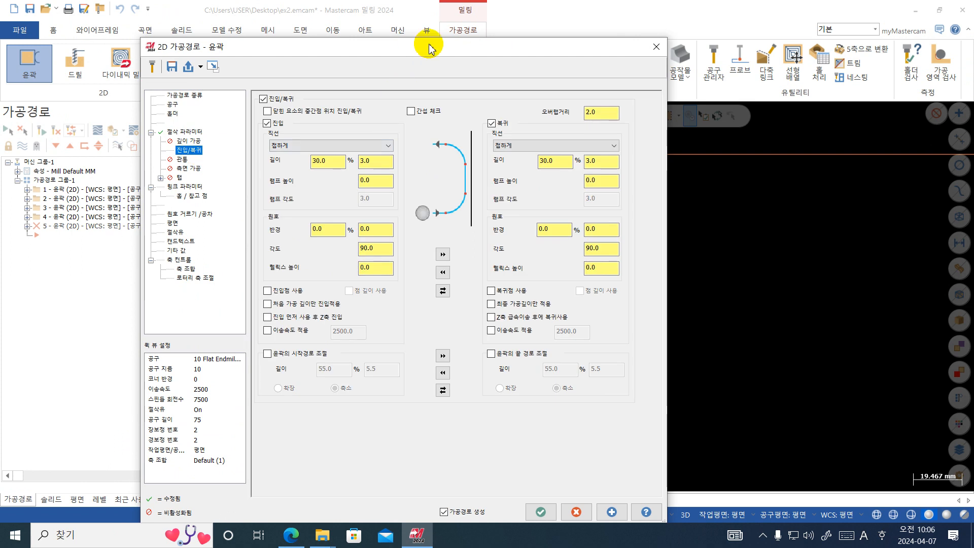
{"action": "left_click_drag", "start_coordinate": [428, 45], "coordinate": [463, 249]}
{"action": "left_click_drag", "start_coordinate": [471, 299], "coordinate": [471, 491]}
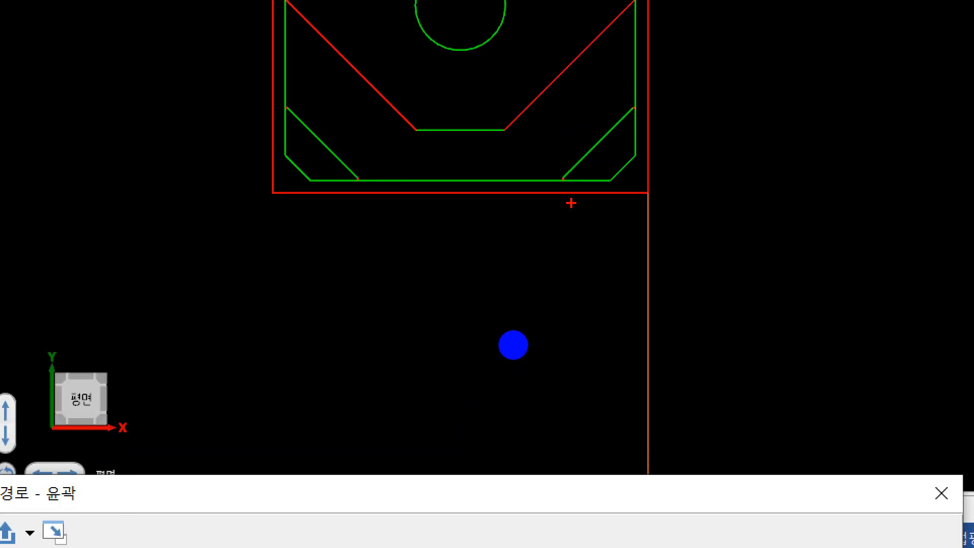
{"action": "mouse_move", "coordinate": [569, 199]}
{"action": "left_mouse_down"}
{"action": "mouse_move", "coordinate": [544, 192]}
{"action": "mouse_move", "coordinate": [550, 151]}
{"action": "mouse_move", "coordinate": [583, 146]}
{"action": "mouse_move", "coordinate": [599, 167]}
{"action": "mouse_move", "coordinate": [594, 199]}
{"action": "mouse_move", "coordinate": [566, 209]}
{"action": "mouse_move", "coordinate": [530, 199]}
{"action": "mouse_move", "coordinate": [553, 179]}
{"action": "left_mouse_up"}
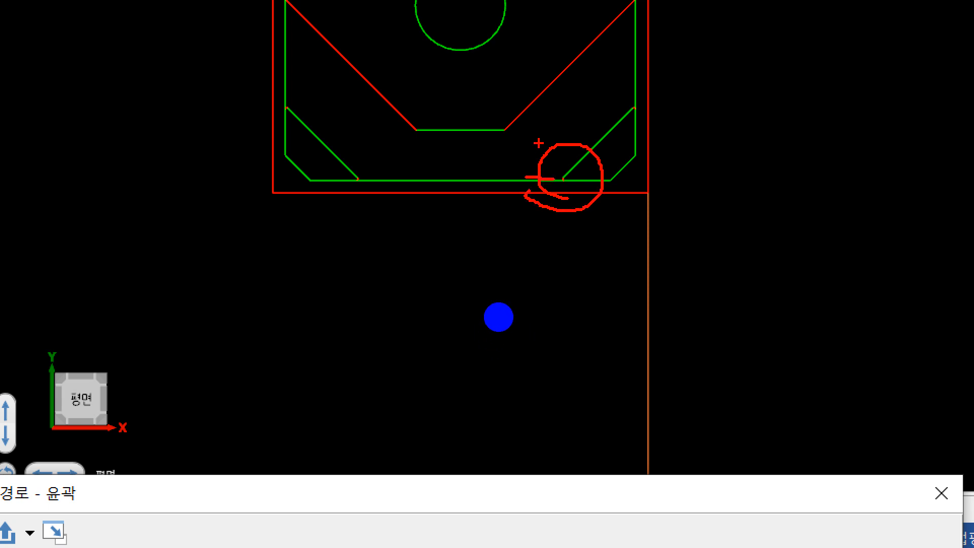
{"action": "left_click_drag", "start_coordinate": [538, 143], "coordinate": [556, 144]}
{"action": "mouse_move", "coordinate": [564, 182]}
{"action": "left_mouse_down"}
{"action": "mouse_move", "coordinate": [528, 218]}
{"action": "mouse_move", "coordinate": [619, 253]}
{"action": "mouse_move", "coordinate": [595, 187]}
{"action": "left_mouse_up"}
{"action": "mouse_move", "coordinate": [579, 154]}
{"action": "left_mouse_down"}
{"action": "mouse_move", "coordinate": [575, 202]}
{"action": "mouse_move", "coordinate": [614, 219]}
{"action": "left_mouse_up"}
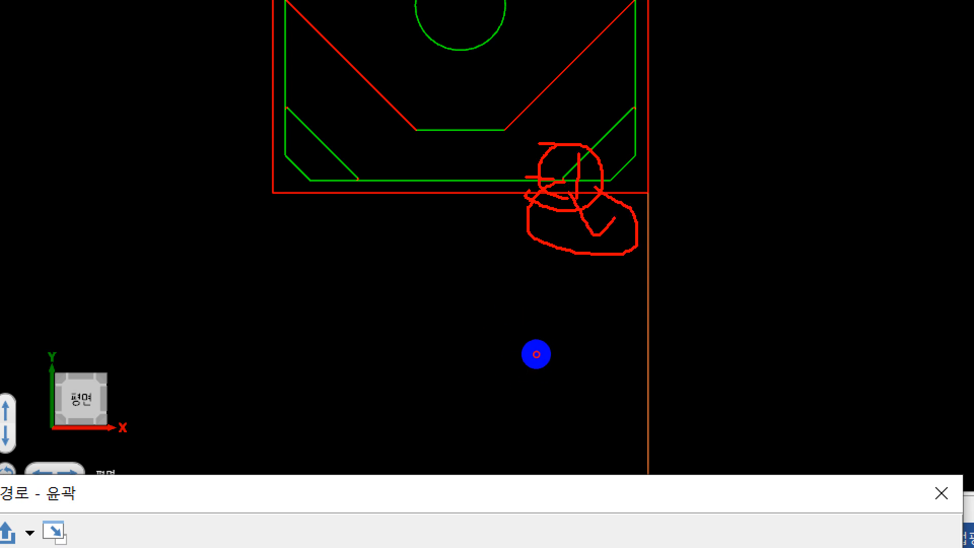
{"action": "key", "text": "Escape"}
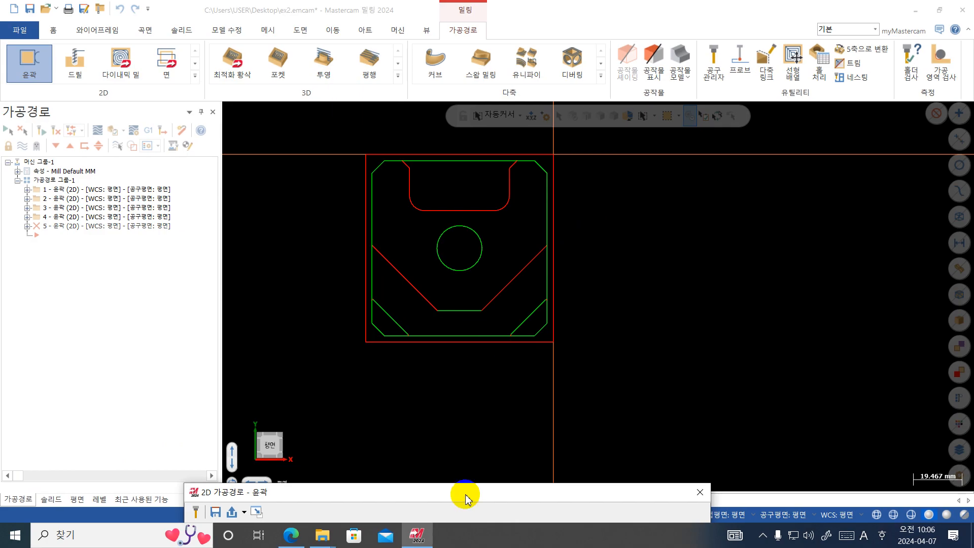
- Set the lead-in line to perpendicular (법선) with a length of 6.0, and copy the entry settings to the lead-out
{"action": "left_click_drag", "start_coordinate": [465, 499], "coordinate": [472, 67]}
{"action": "left_click", "coordinate": [375, 161]}
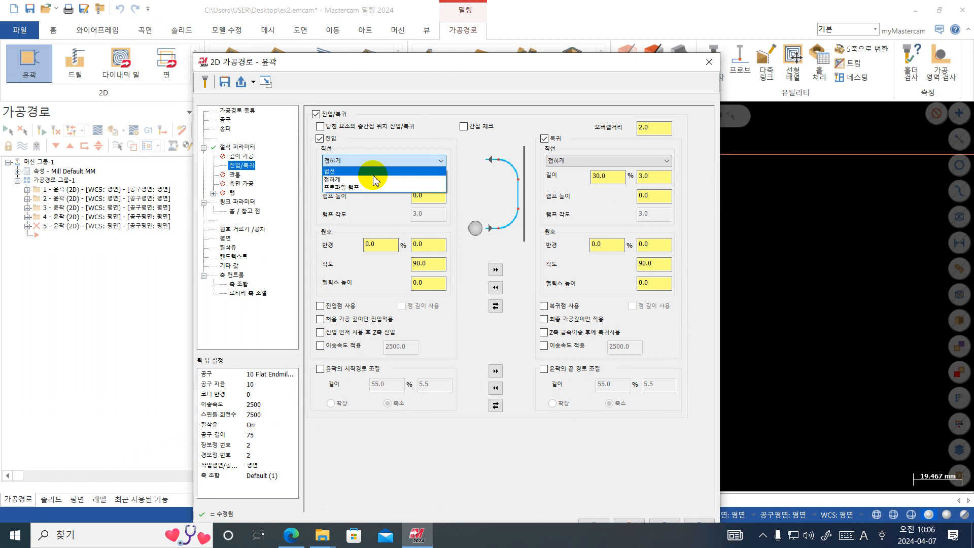
{"action": "left_click", "coordinate": [373, 172]}
{"action": "key", "text": "Tab"}
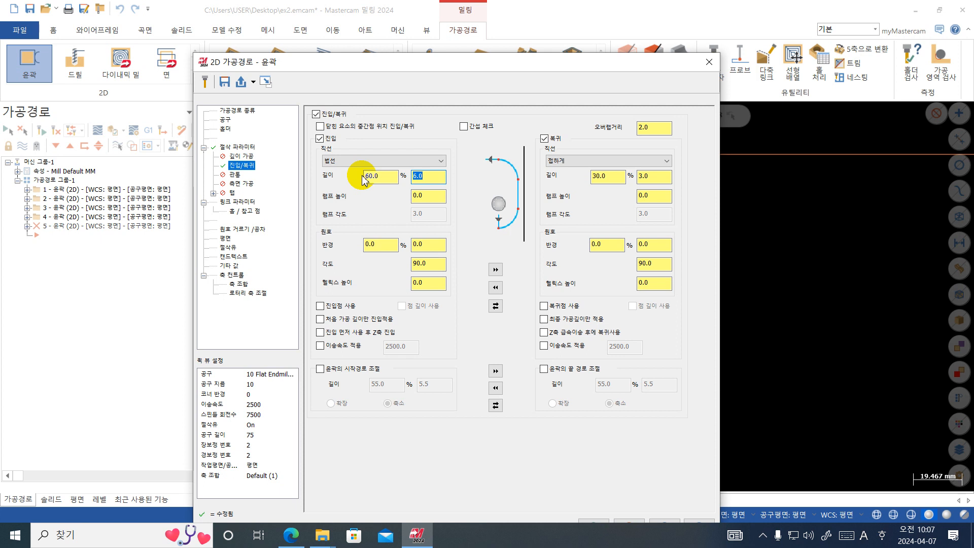
{"action": "left_click", "coordinate": [495, 269]}
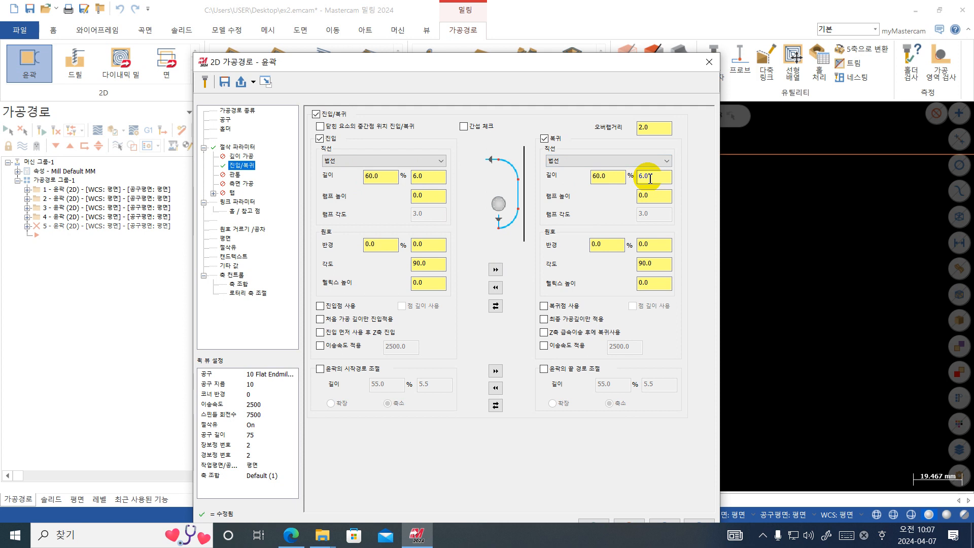
- Set the absolute machining depth to -5.0 in the linking parameters and generate the contour toolpath
{"action": "left_click", "coordinate": [231, 202]}
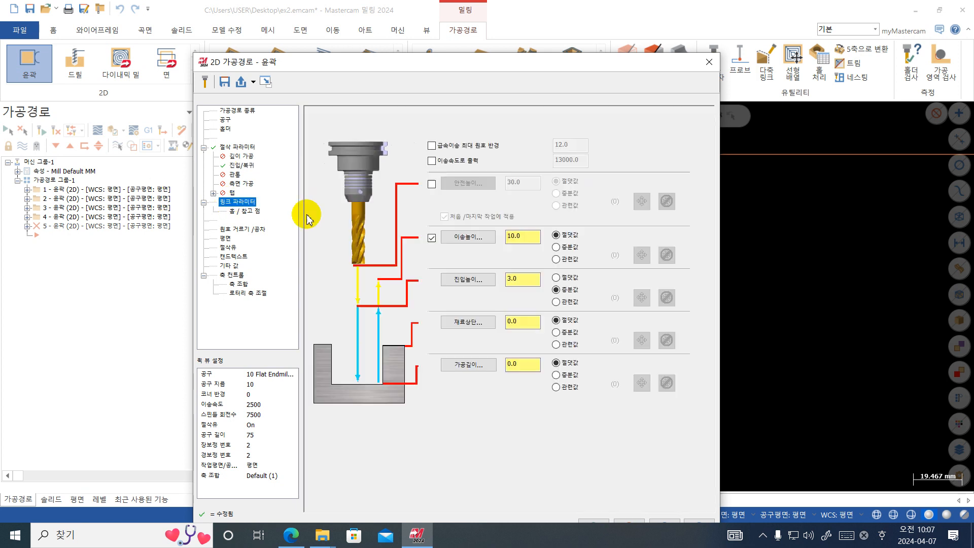
{"action": "left_click", "coordinate": [529, 364]}
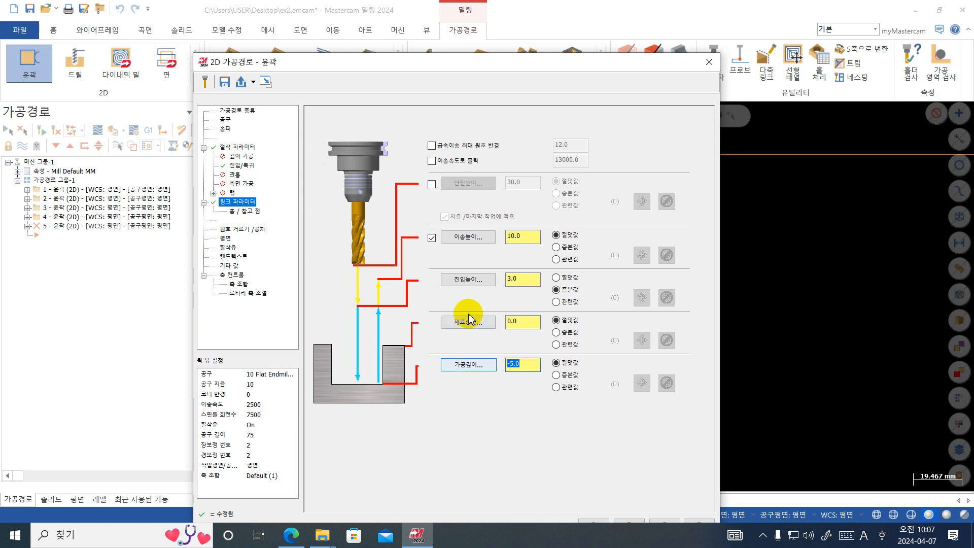
{"action": "left_click_drag", "start_coordinate": [388, 64], "coordinate": [374, 21]}
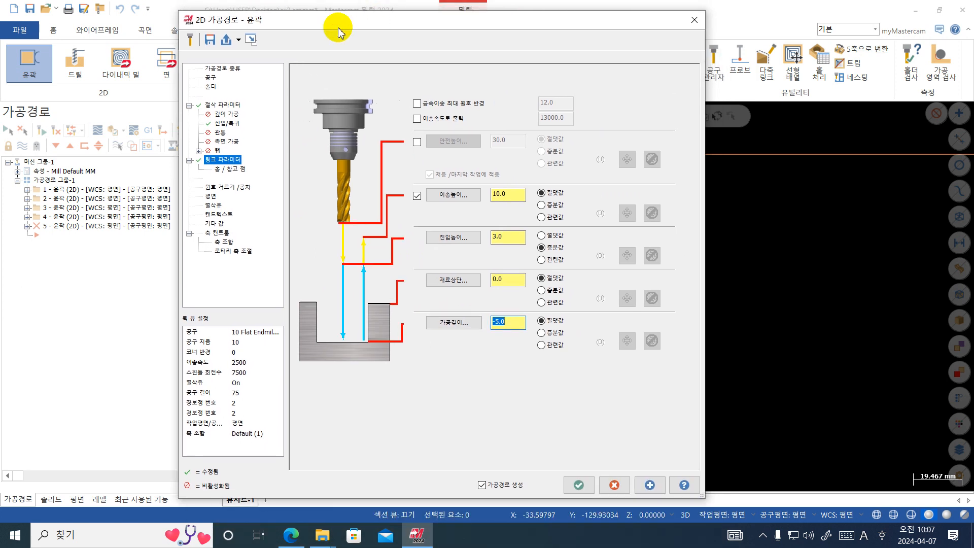
{"action": "left_click_drag", "start_coordinate": [255, 29], "coordinate": [252, 21]}
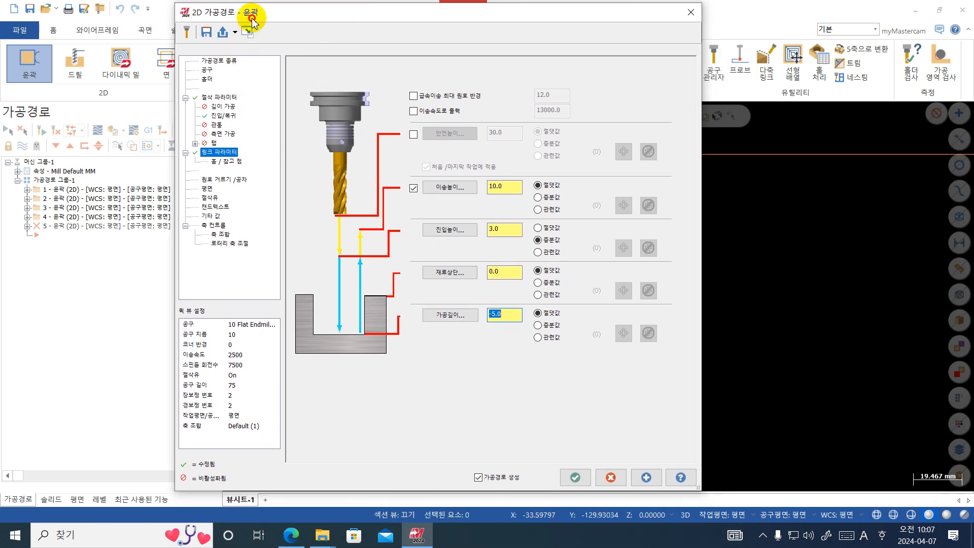
{"action": "left_click", "coordinate": [575, 477]}
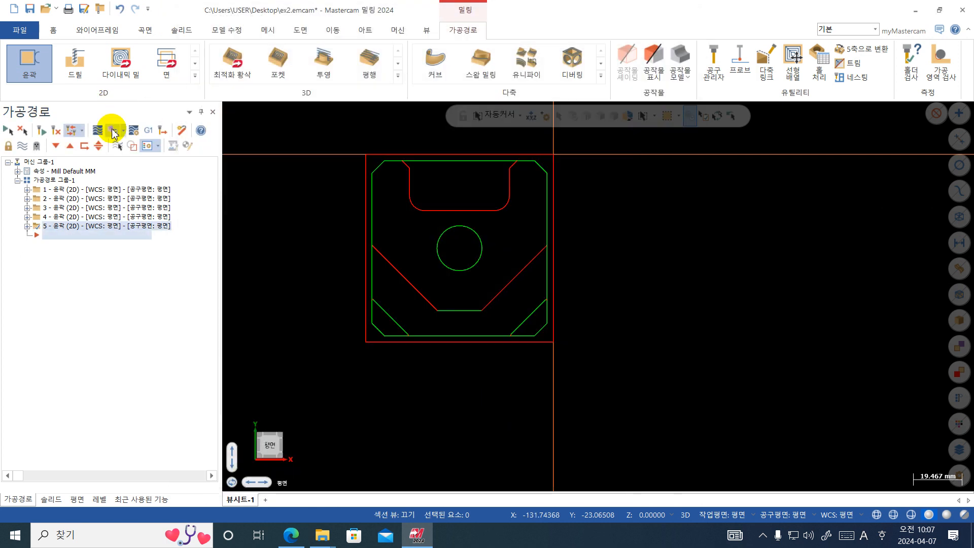
- Backplot the lower-edge contour toolpath and examine the tool's perpendicular entry and its path along the edge
{"action": "left_click", "coordinate": [96, 131]}
{"action": "scroll", "coordinate": [513, 369], "scroll_direction": "up", "scroll_amount": 4}
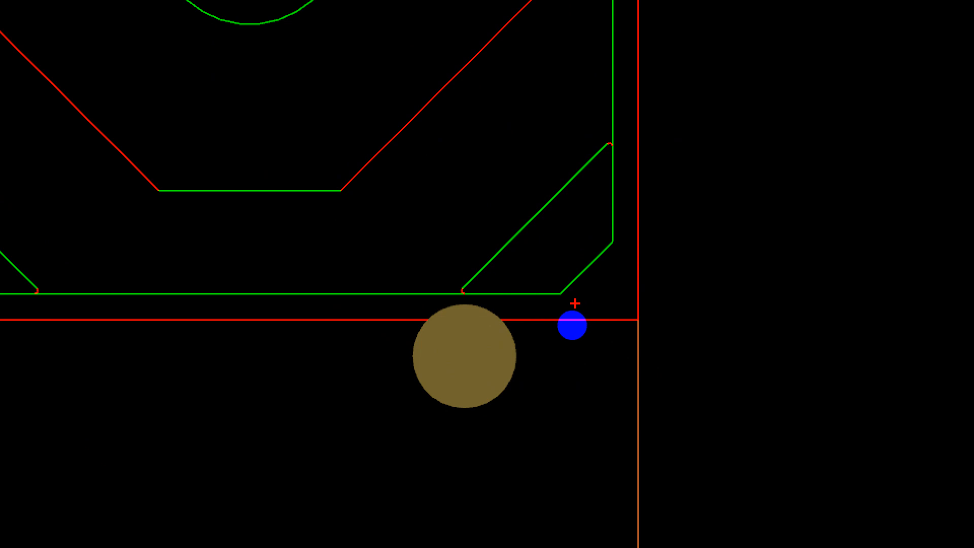
{"action": "mouse_move", "coordinate": [556, 296]}
{"action": "left_mouse_down"}
{"action": "mouse_move", "coordinate": [565, 299]}
{"action": "mouse_move", "coordinate": [528, 295]}
{"action": "mouse_move", "coordinate": [559, 290]}
{"action": "mouse_move", "coordinate": [618, 317]}
{"action": "mouse_move", "coordinate": [680, 327]}
{"action": "left_mouse_up"}
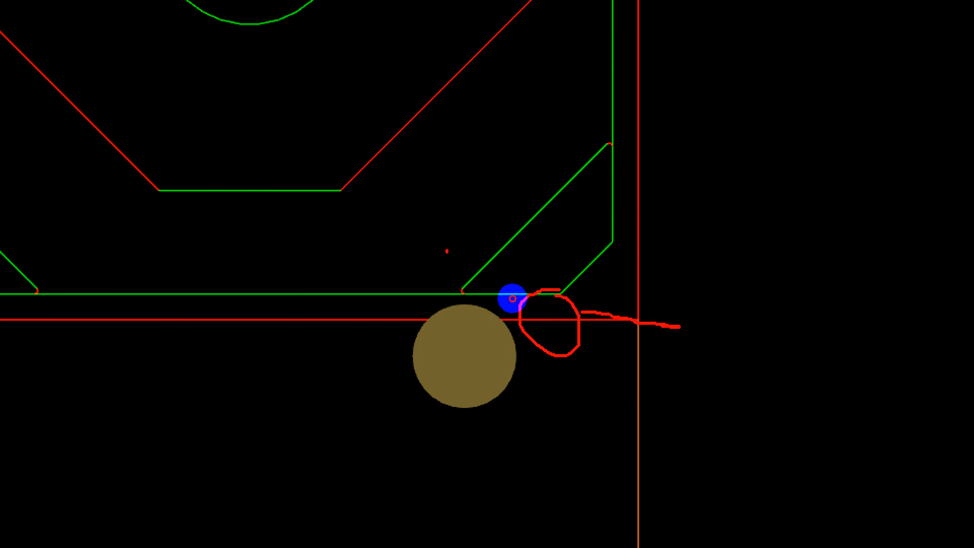
{"action": "mouse_move", "coordinate": [446, 251]}
{"action": "left_mouse_down"}
{"action": "mouse_move", "coordinate": [456, 252]}
{"action": "mouse_move", "coordinate": [437, 286]}
{"action": "mouse_move", "coordinate": [469, 255]}
{"action": "left_mouse_up"}
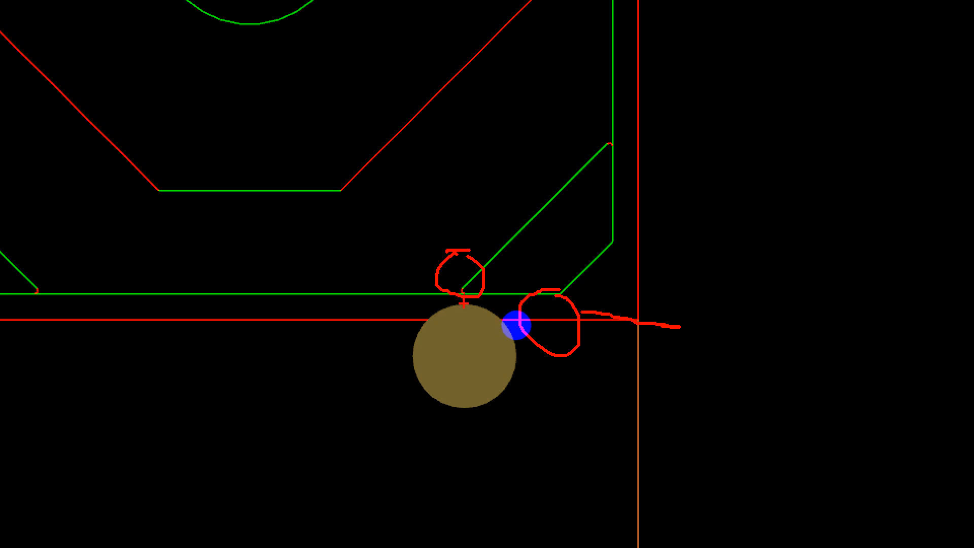
{"action": "key", "text": "Escape"}
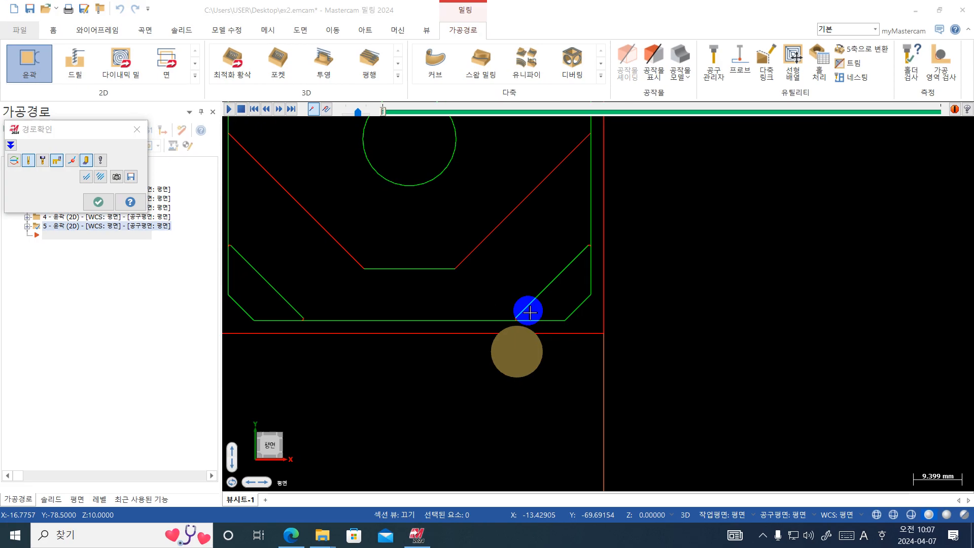
{"action": "key", "text": "r"}
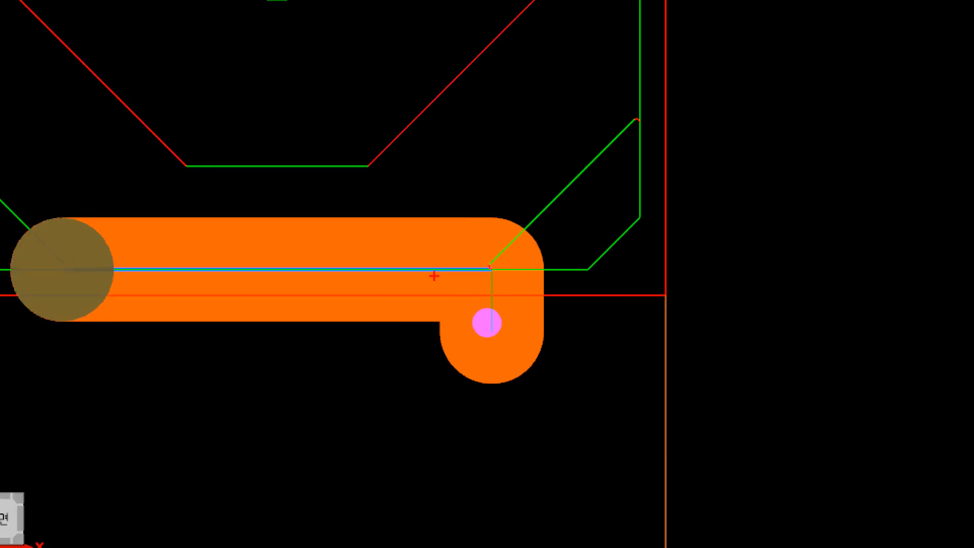
{"action": "left_click_drag", "start_coordinate": [487, 323], "coordinate": [482, 344]}
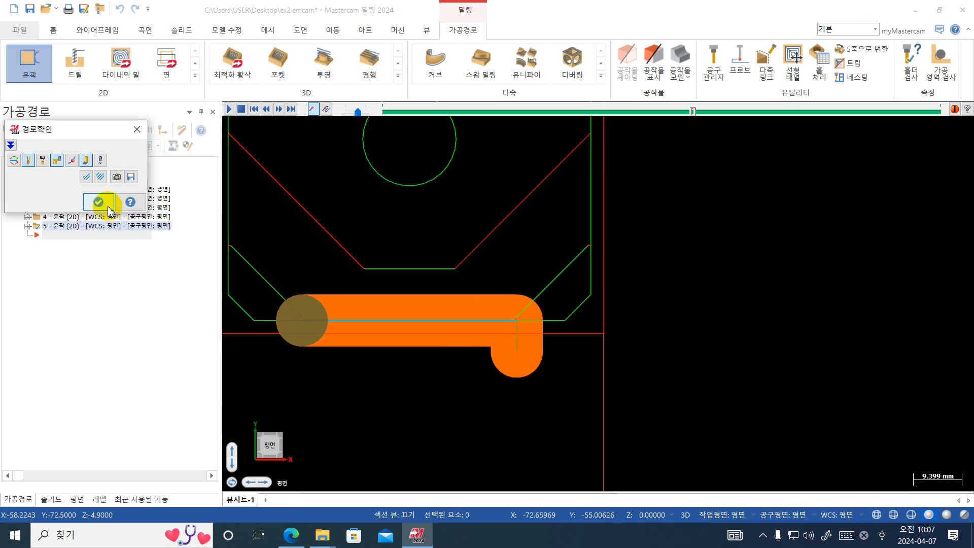
{"action": "left_click", "coordinate": [101, 201]}
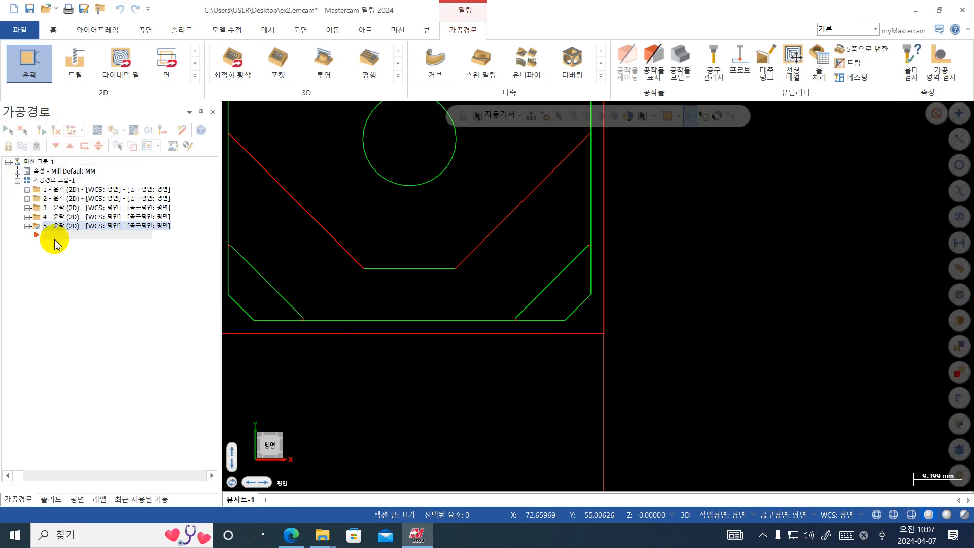
- Shorten (축소) the contour's start and end by 5.5 in the fifth operation's lead in/out settings, and accept the parameters
{"action": "left_click", "coordinate": [28, 226]}
{"action": "left_click", "coordinate": [64, 235]}
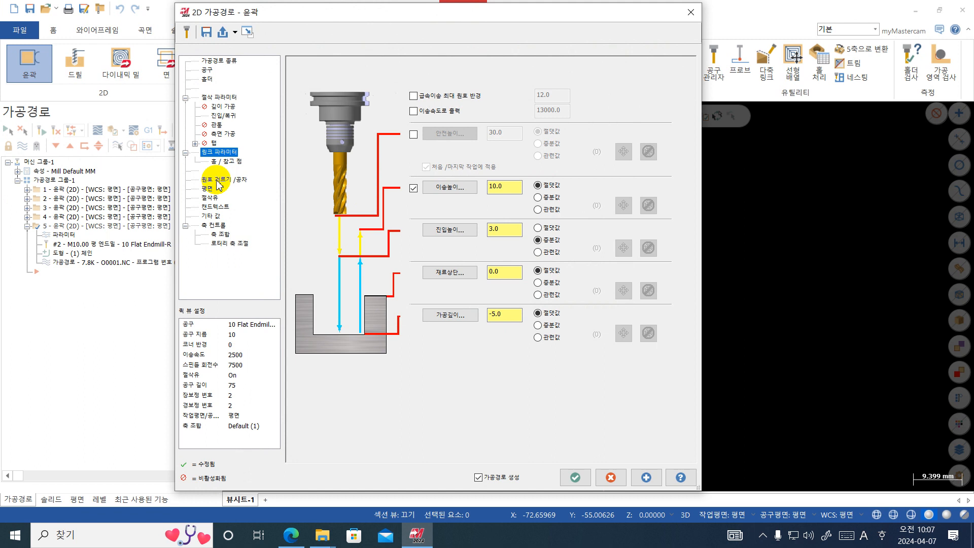
{"action": "left_click", "coordinate": [226, 134]}
{"action": "left_click", "coordinate": [223, 116]}
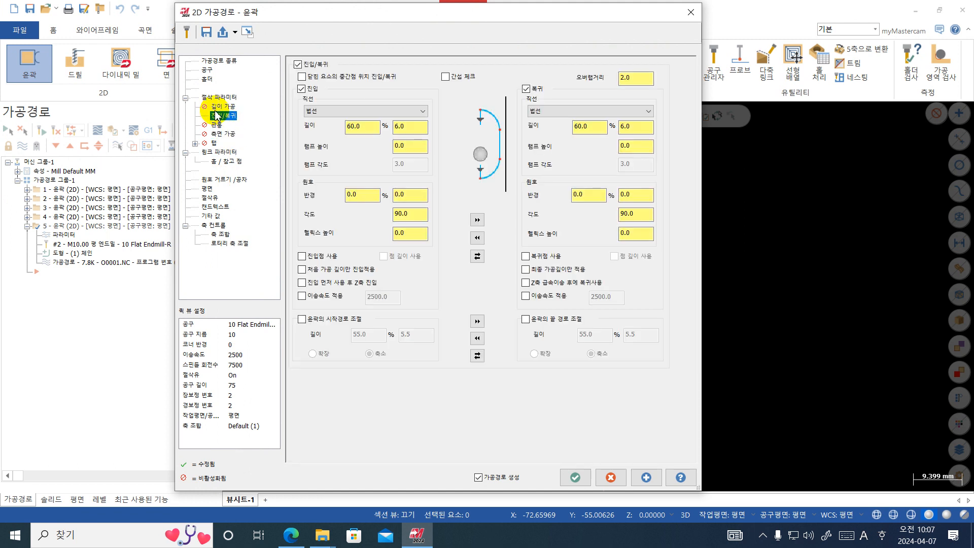
{"action": "left_click", "coordinate": [303, 319]}
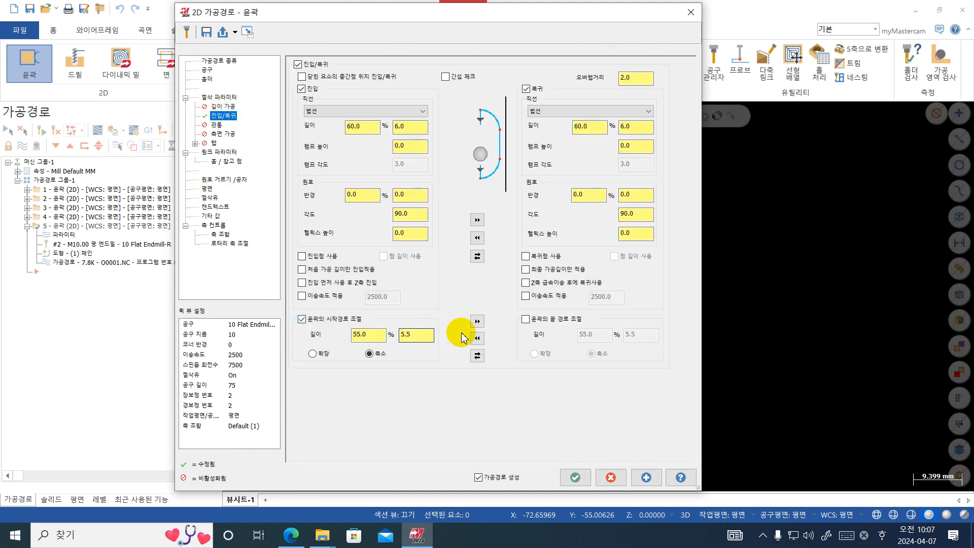
{"action": "left_click", "coordinate": [476, 321]}
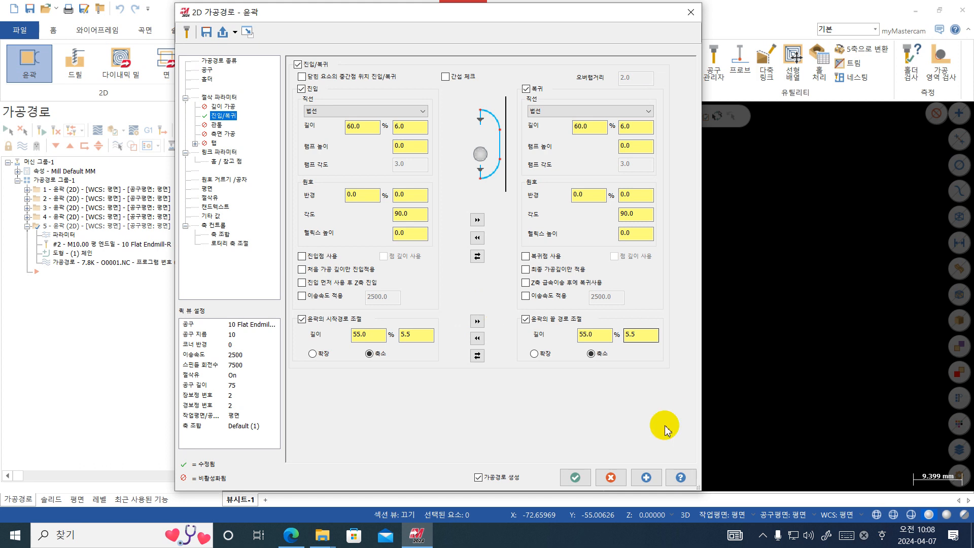
{"action": "left_click", "coordinate": [568, 475]}
- Backplot the fifth contour operation to check its shortened start and end
{"action": "left_click", "coordinate": [98, 132]}
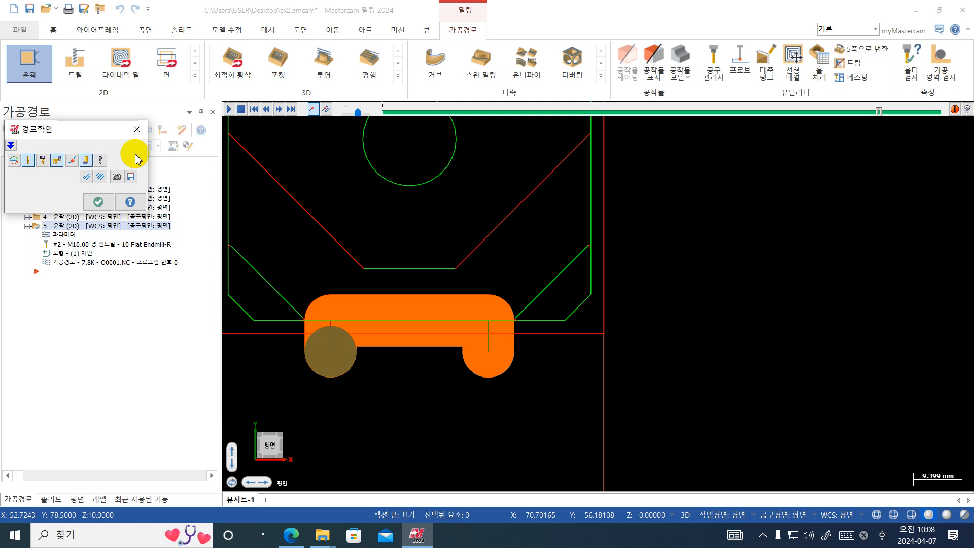
{"action": "key", "text": "Escape"}
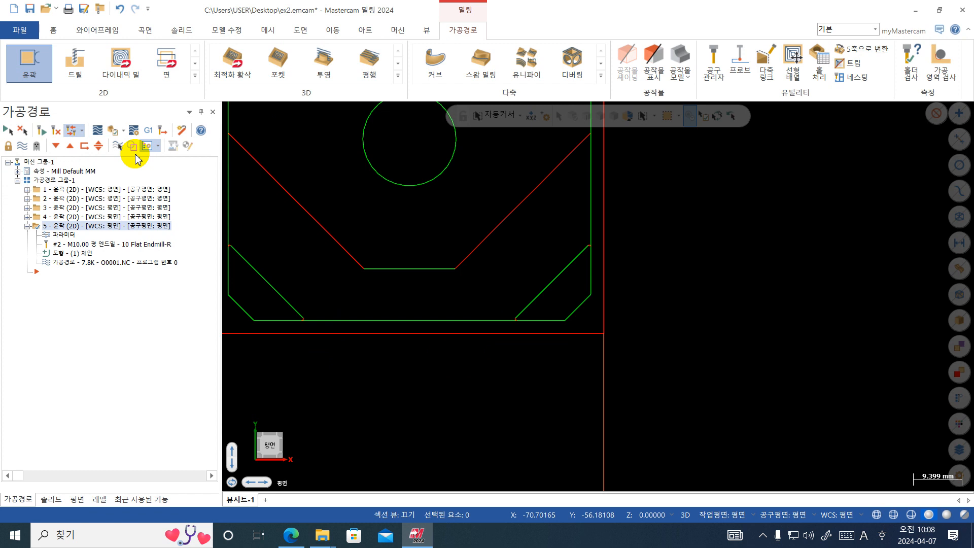
{"action": "scroll", "coordinate": [542, 242], "scroll_direction": "down", "scroll_amount": 1}
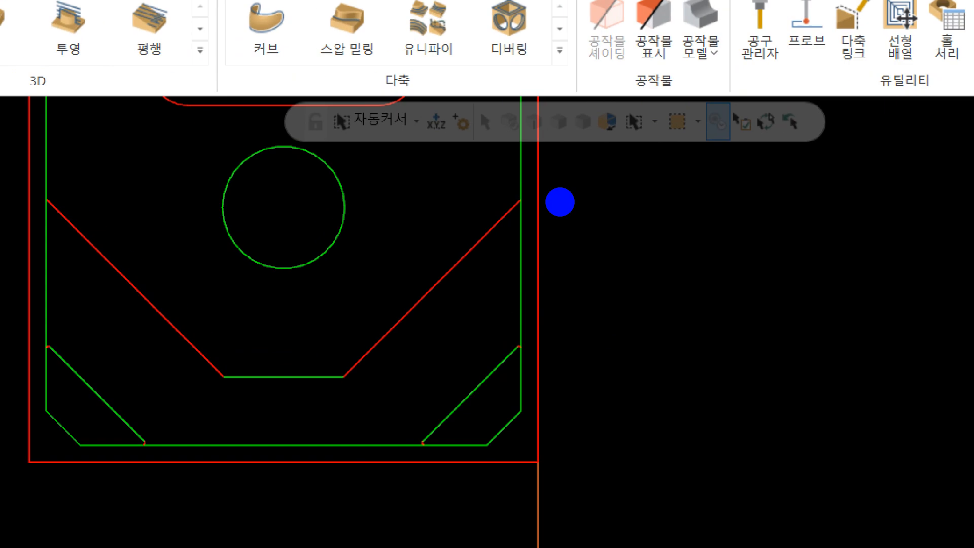
{"action": "mouse_move", "coordinate": [541, 218]}
{"action": "left_mouse_down"}
{"action": "mouse_move", "coordinate": [214, 407]}
{"action": "mouse_move", "coordinate": [55, 224]}
{"action": "left_mouse_up"}
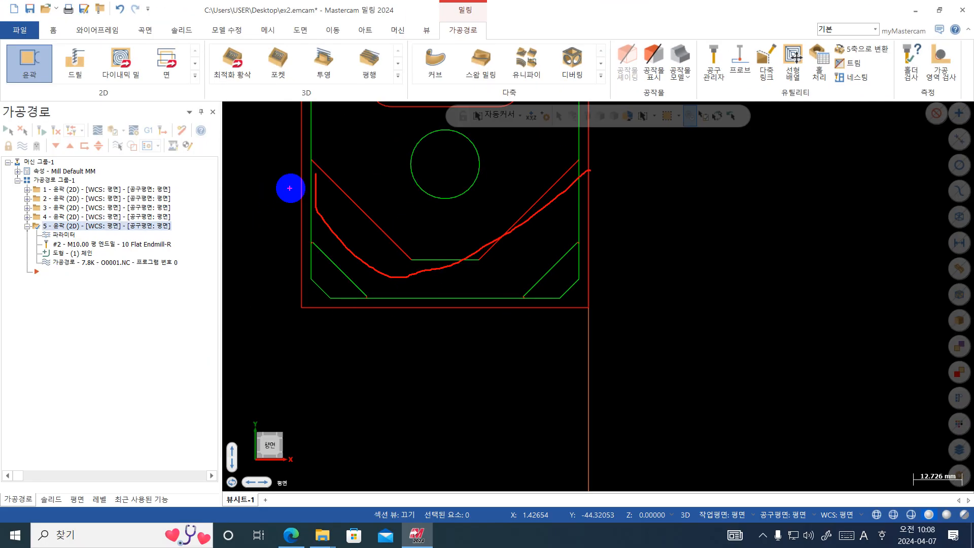
{"action": "mouse_move", "coordinate": [287, 205]}
{"action": "left_mouse_down"}
{"action": "mouse_move", "coordinate": [374, 263]}
{"action": "mouse_move", "coordinate": [415, 350]}
{"action": "left_mouse_up"}
{"action": "key", "text": "Escape"}
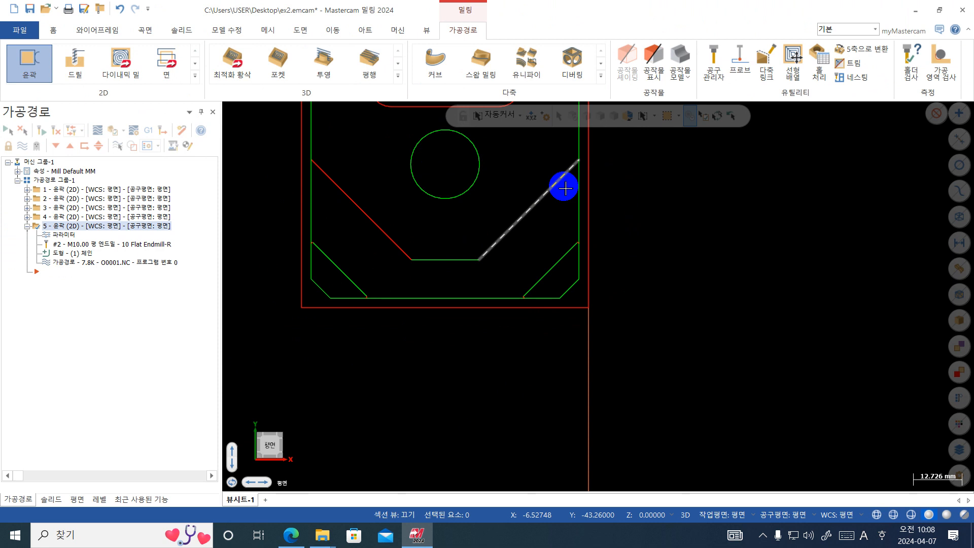
{"action": "key", "text": "ctrl+1"}
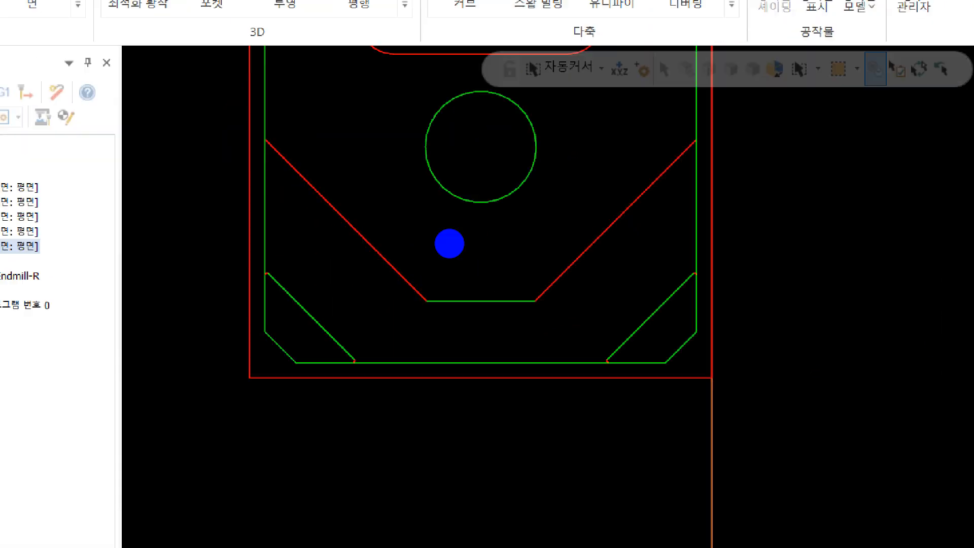
{"action": "left_click", "coordinate": [558, 180]}
{"action": "mouse_move", "coordinate": [632, 149]}
{"action": "left_mouse_down"}
{"action": "mouse_move", "coordinate": [615, 148]}
{"action": "mouse_move", "coordinate": [441, 336]}
{"action": "mouse_move", "coordinate": [261, 382]}
{"action": "mouse_move", "coordinate": [49, 224]}
{"action": "mouse_move", "coordinate": [1, 144]}
{"action": "left_mouse_up"}
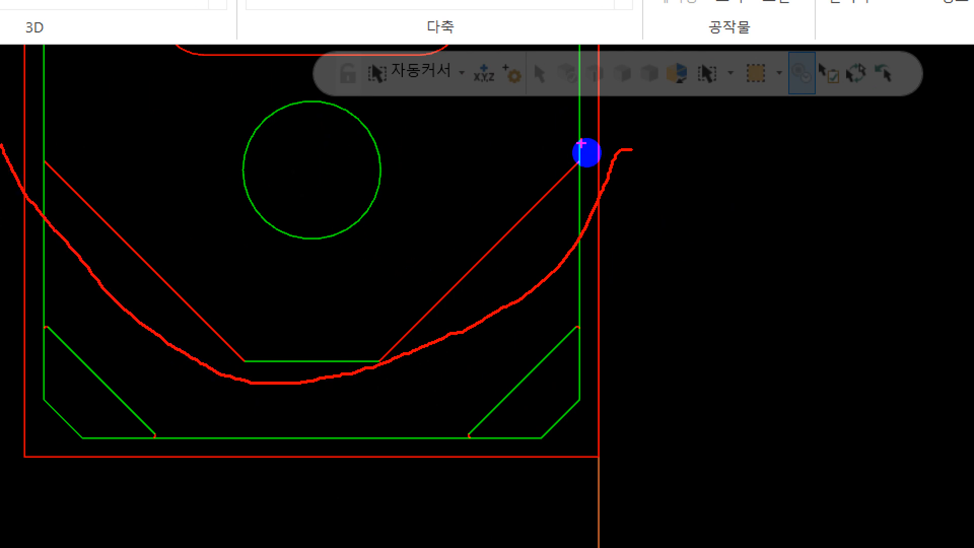
{"action": "mouse_move", "coordinate": [601, 161]}
{"action": "left_mouse_down"}
{"action": "mouse_move", "coordinate": [647, 120]}
{"action": "mouse_move", "coordinate": [640, 173]}
{"action": "mouse_move", "coordinate": [587, 157]}
{"action": "left_mouse_up"}
{"action": "left_click_drag", "start_coordinate": [603, 205], "coordinate": [645, 254]}
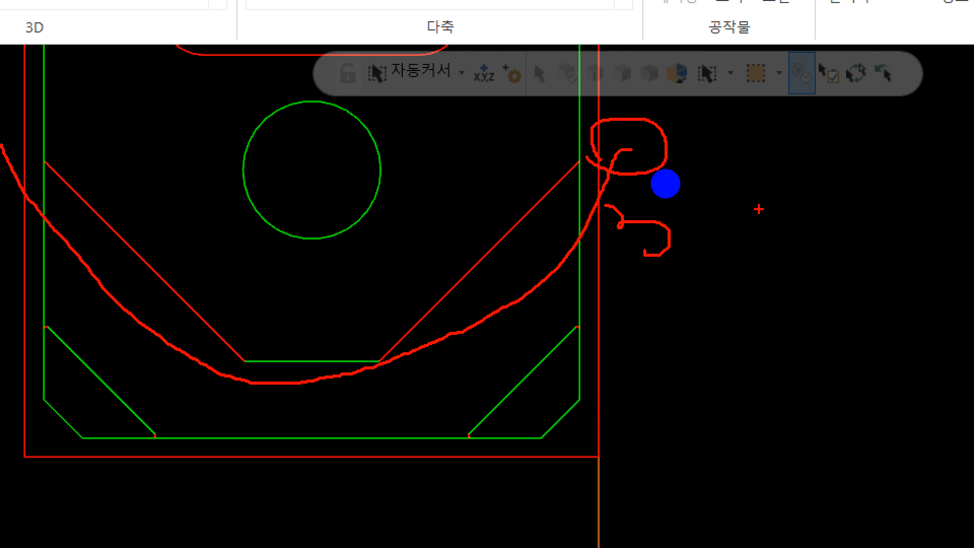
{"action": "left_click_drag", "start_coordinate": [739, 218], "coordinate": [739, 286]}
{"action": "key", "text": "Escape"}
{"action": "key", "text": "ctrl+1"}
{"action": "left_click", "coordinate": [558, 258]}
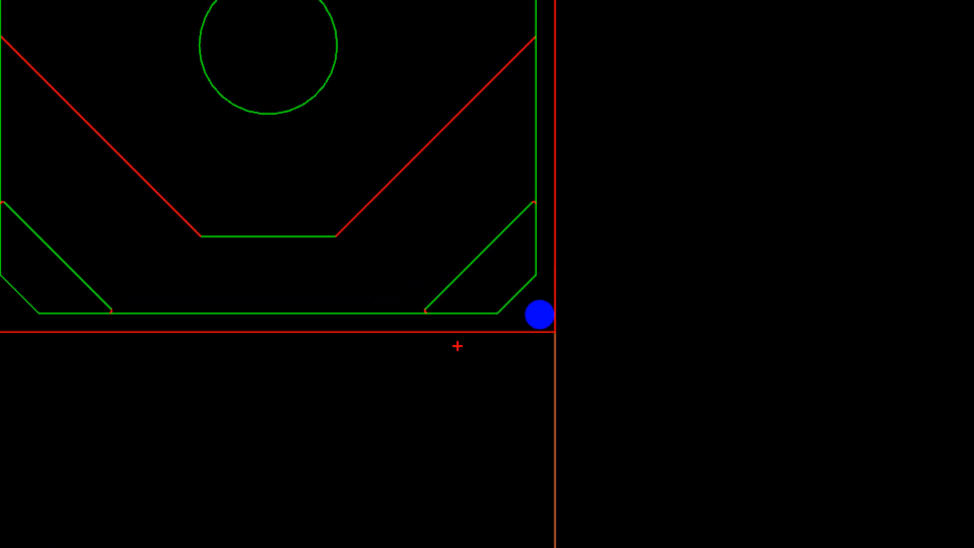
{"action": "mouse_move", "coordinate": [458, 341]}
{"action": "left_mouse_down"}
{"action": "mouse_move", "coordinate": [469, 328]}
{"action": "mouse_move", "coordinate": [449, 348]}
{"action": "left_mouse_up"}
{"action": "mouse_move", "coordinate": [420, 314]}
{"action": "left_mouse_down"}
{"action": "mouse_move", "coordinate": [436, 301]}
{"action": "mouse_move", "coordinate": [478, 330]}
{"action": "mouse_move", "coordinate": [467, 355]}
{"action": "mouse_move", "coordinate": [488, 366]}
{"action": "mouse_move", "coordinate": [415, 360]}
{"action": "left_mouse_up"}
{"action": "mouse_move", "coordinate": [392, 264]}
{"action": "left_mouse_down"}
{"action": "mouse_move", "coordinate": [376, 296]}
{"action": "mouse_move", "coordinate": [395, 269]}
{"action": "mouse_move", "coordinate": [409, 332]}
{"action": "mouse_move", "coordinate": [451, 339]}
{"action": "mouse_move", "coordinate": [440, 342]}
{"action": "mouse_move", "coordinate": [457, 322]}
{"action": "mouse_move", "coordinate": [450, 310]}
{"action": "left_mouse_up"}
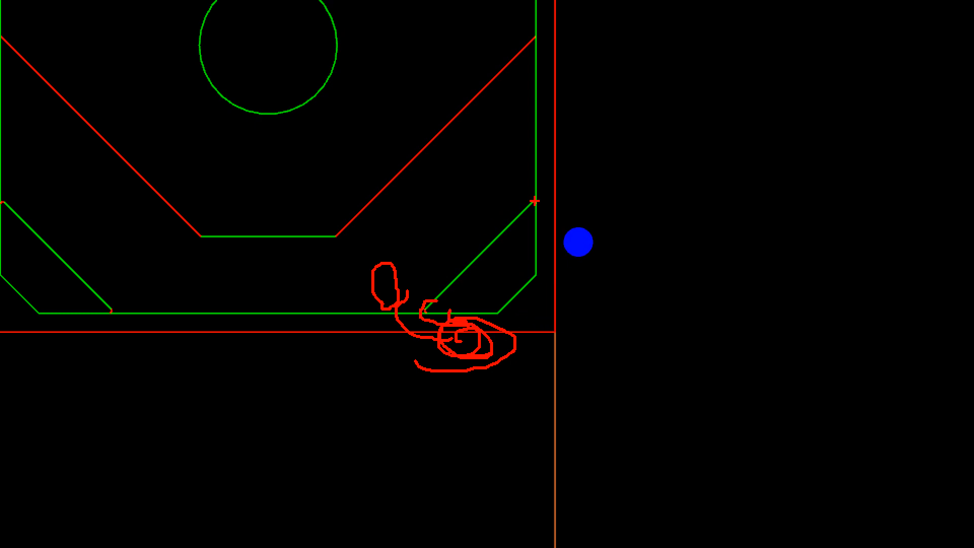
{"action": "mouse_move", "coordinate": [542, 232]}
{"action": "left_mouse_down"}
{"action": "mouse_move", "coordinate": [561, 213]}
{"action": "mouse_move", "coordinate": [546, 249]}
{"action": "mouse_move", "coordinate": [542, 232]}
{"action": "mouse_move", "coordinate": [555, 224]}
{"action": "mouse_move", "coordinate": [560, 265]}
{"action": "mouse_move", "coordinate": [546, 190]}
{"action": "mouse_move", "coordinate": [361, 306]}
{"action": "left_mouse_up"}
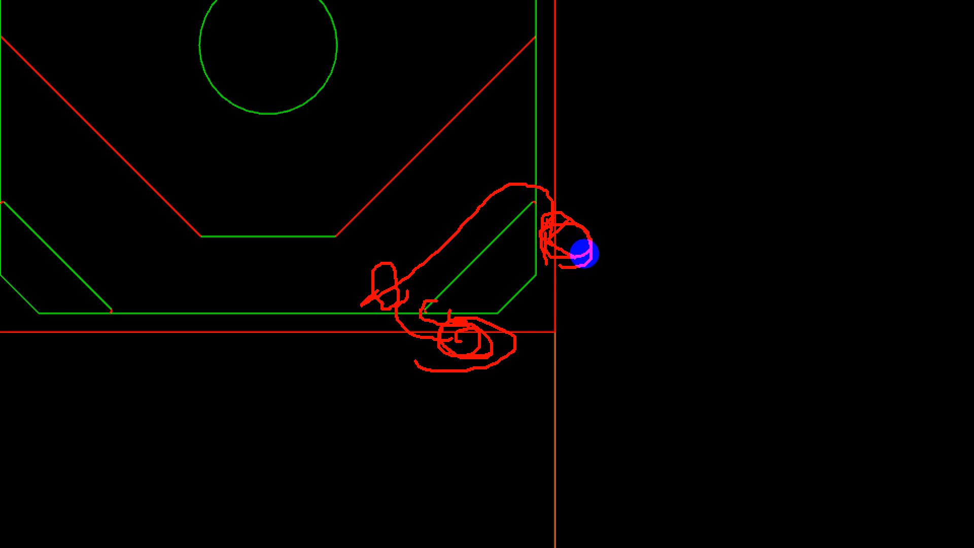
{"action": "left_click_drag", "start_coordinate": [590, 250], "coordinate": [576, 252]}
{"action": "mouse_move", "coordinate": [604, 206]}
{"action": "left_mouse_down"}
{"action": "mouse_move", "coordinate": [557, 208]}
{"action": "mouse_move", "coordinate": [471, 163]}
{"action": "mouse_move", "coordinate": [401, 256]}
{"action": "left_mouse_up"}
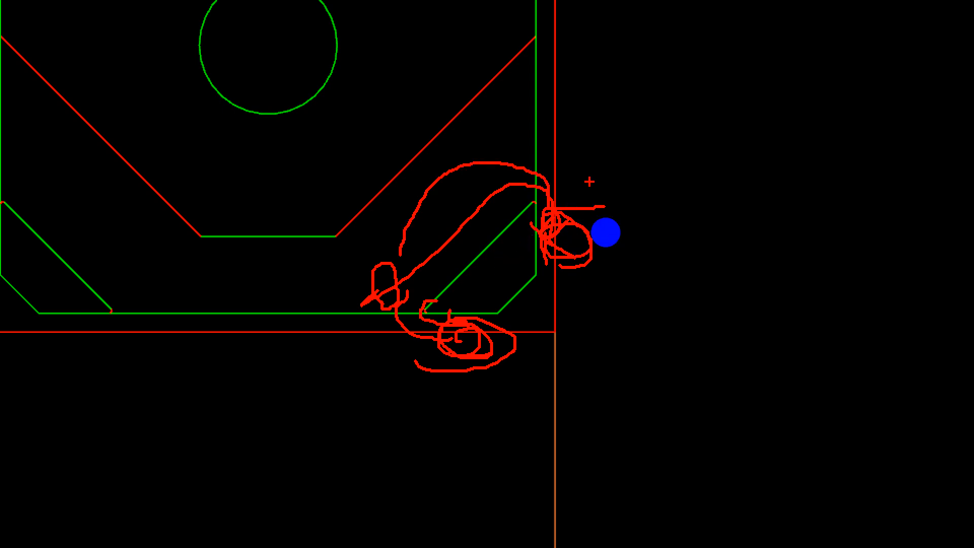
{"action": "key", "text": "Escape"}
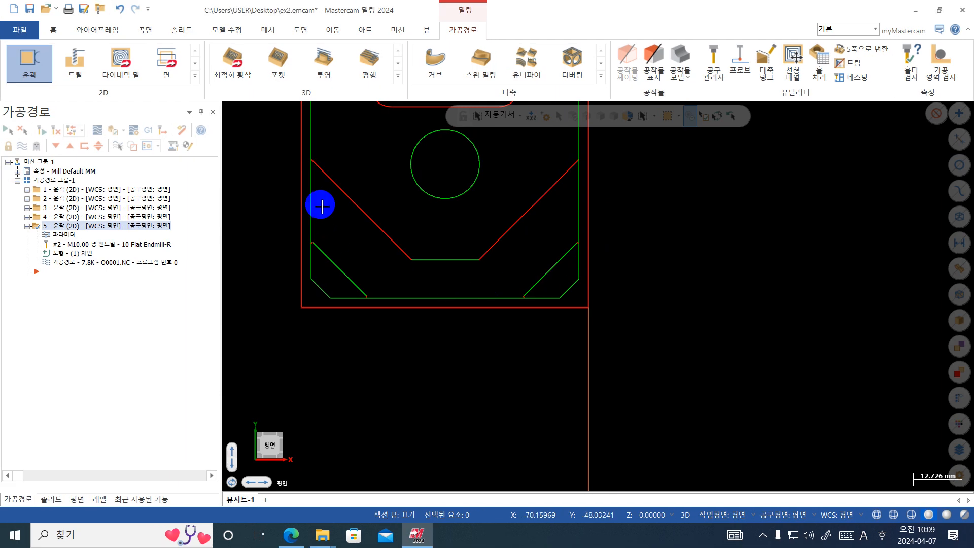
{"action": "key", "text": "ctrl+1"}
{"action": "left_click", "coordinate": [255, 183]}
{"action": "mouse_move", "coordinate": [287, 185]}
{"action": "left_mouse_down"}
{"action": "mouse_move", "coordinate": [929, 284]}
{"action": "mouse_move", "coordinate": [965, 224]}
{"action": "left_mouse_up"}
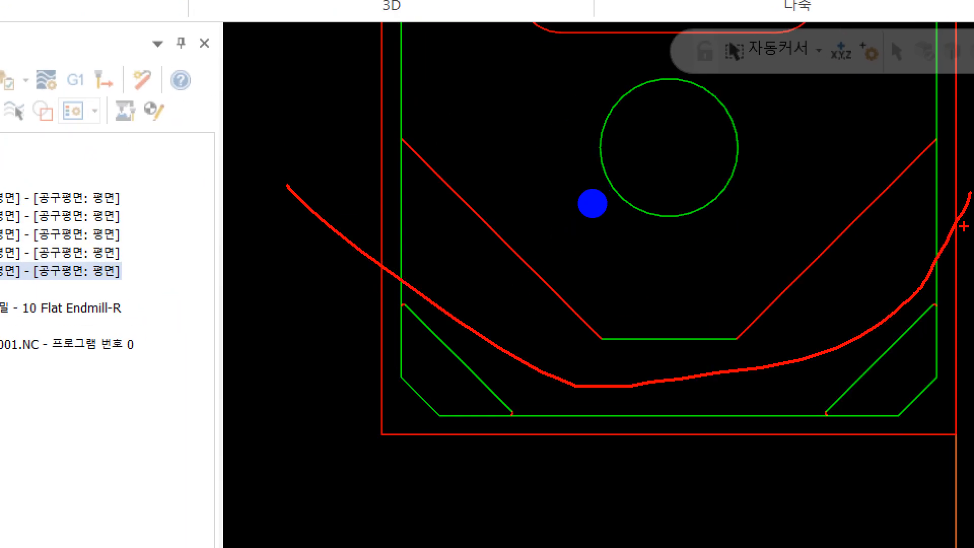
{"action": "key", "text": "Escape"}
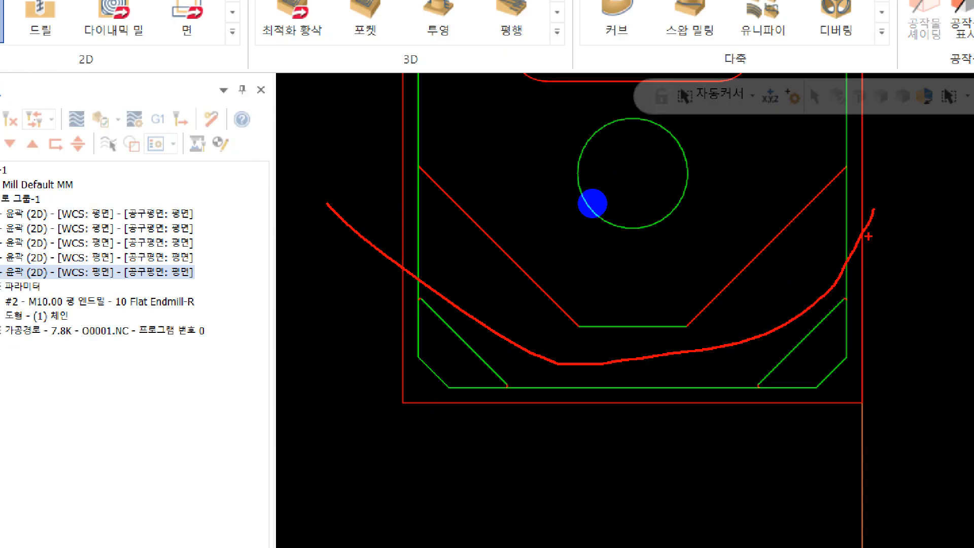
{"action": "key", "text": "ctrl+1"}
{"action": "left_click", "coordinate": [537, 241]}
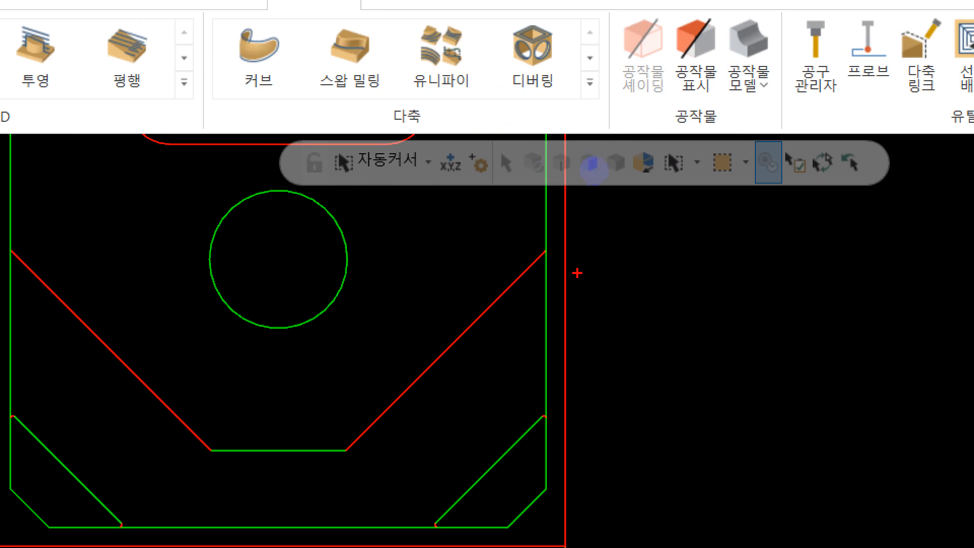
{"action": "mouse_move", "coordinate": [573, 303]}
{"action": "left_mouse_down"}
{"action": "mouse_move", "coordinate": [645, 304]}
{"action": "mouse_move", "coordinate": [527, 252]}
{"action": "left_mouse_up"}
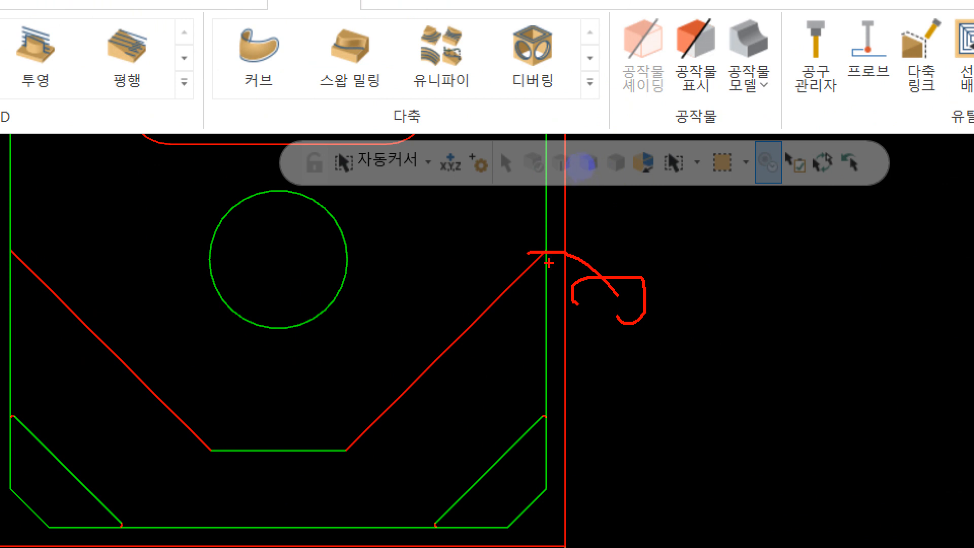
{"action": "mouse_move", "coordinate": [548, 284]}
{"action": "left_mouse_down"}
{"action": "mouse_move", "coordinate": [606, 299]}
{"action": "mouse_move", "coordinate": [542, 281]}
{"action": "mouse_move", "coordinate": [366, 440]}
{"action": "left_mouse_up"}
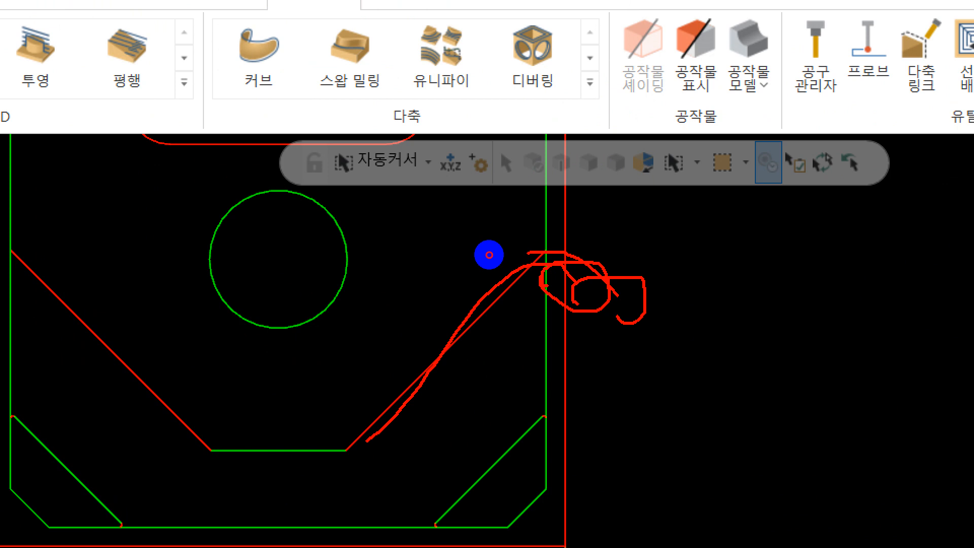
{"action": "key", "text": "Escape"}
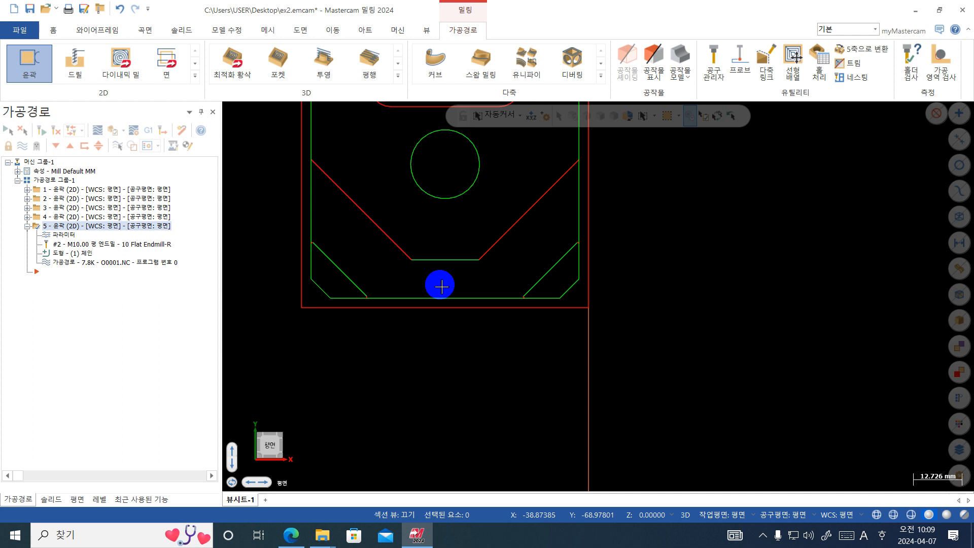
- Change the V-shaped profile's short horizontal line and the two diagonal lines at the part's lower corners to red
{"action": "left_click", "coordinate": [452, 258]}
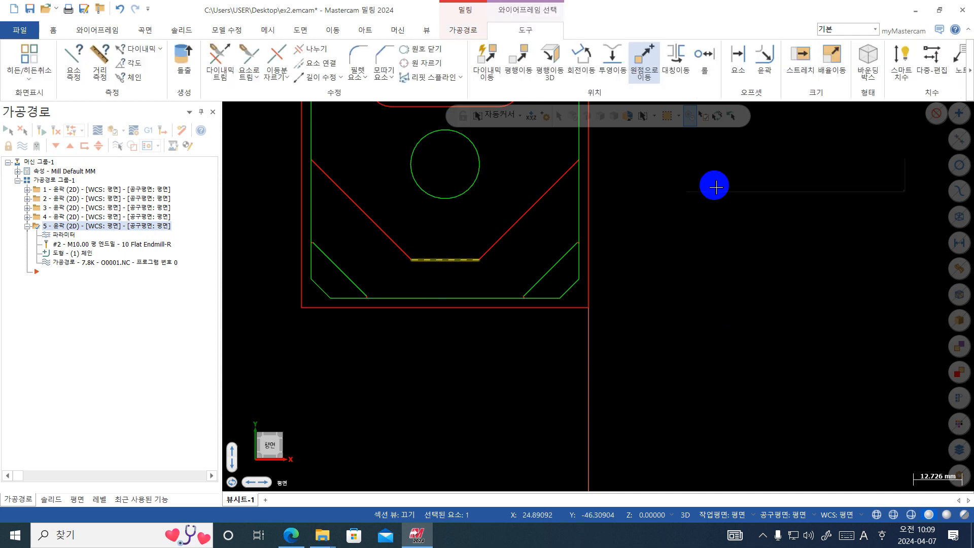
{"action": "right_click", "coordinate": [715, 188]}
{"action": "left_click", "coordinate": [775, 229]}
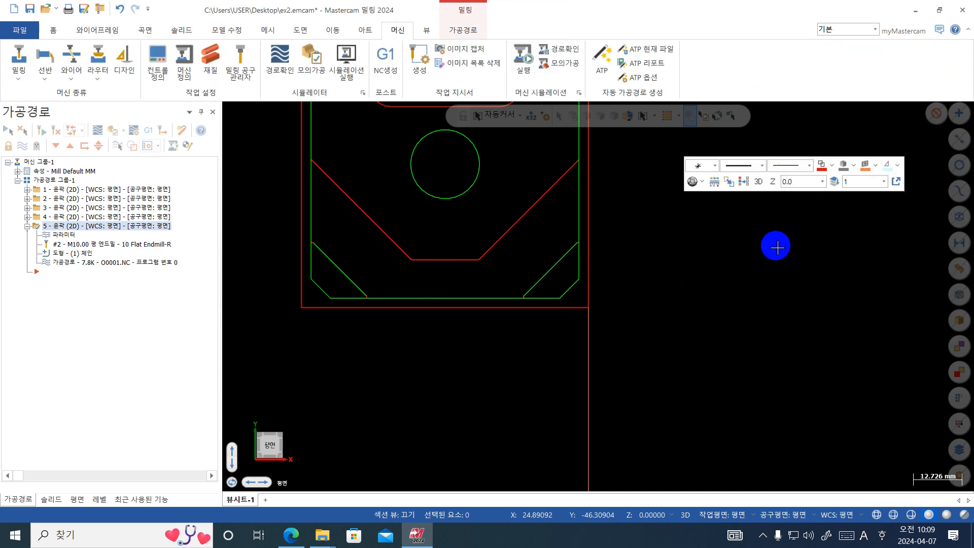
{"action": "left_click", "coordinate": [545, 270]}
{"action": "left_click", "coordinate": [359, 286]}
{"action": "right_click", "coordinate": [692, 197]}
{"action": "left_click", "coordinate": [828, 168]}
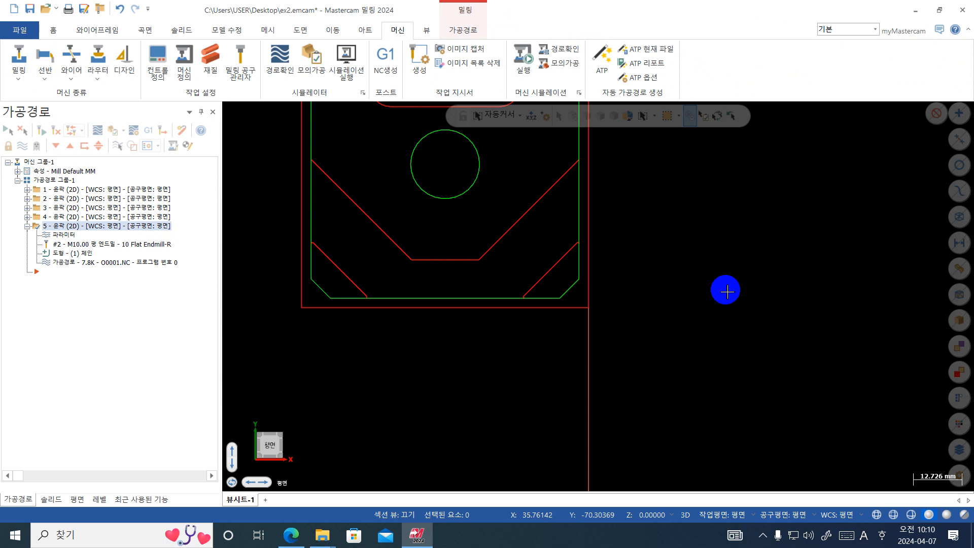
- Start a new 2D contour operation and chain the whole V-shaped profile, beginning at its upper-right end
{"action": "left_click", "coordinate": [27, 226]}
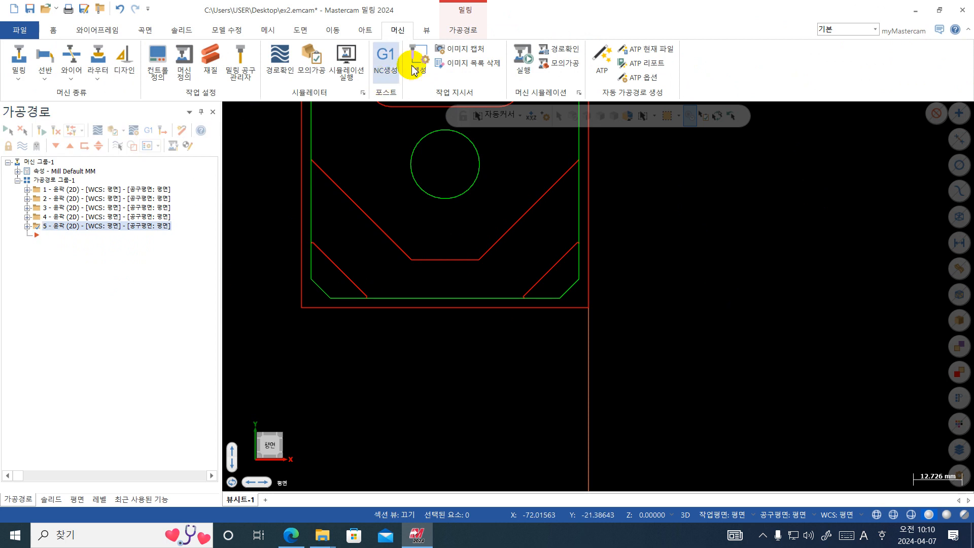
{"action": "left_click", "coordinate": [459, 31]}
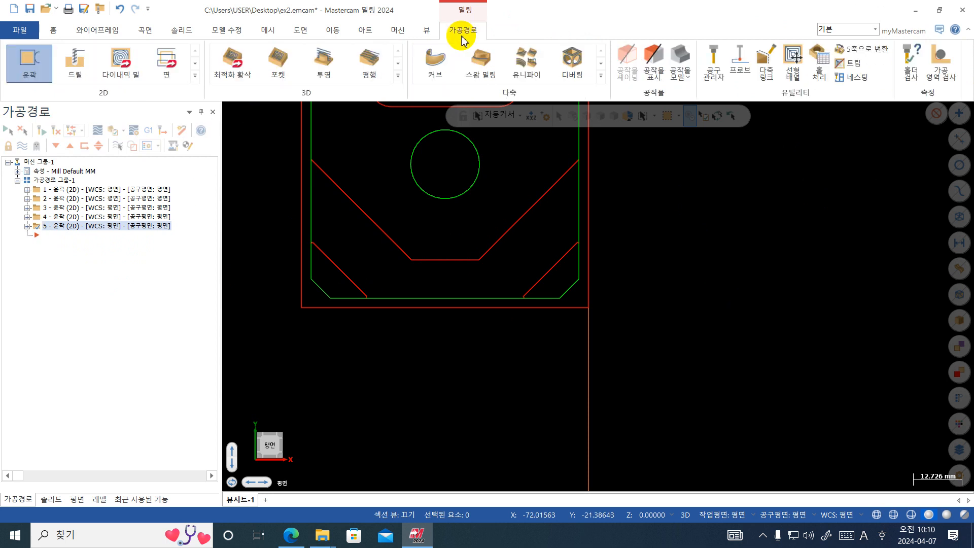
{"action": "left_click", "coordinate": [23, 65]}
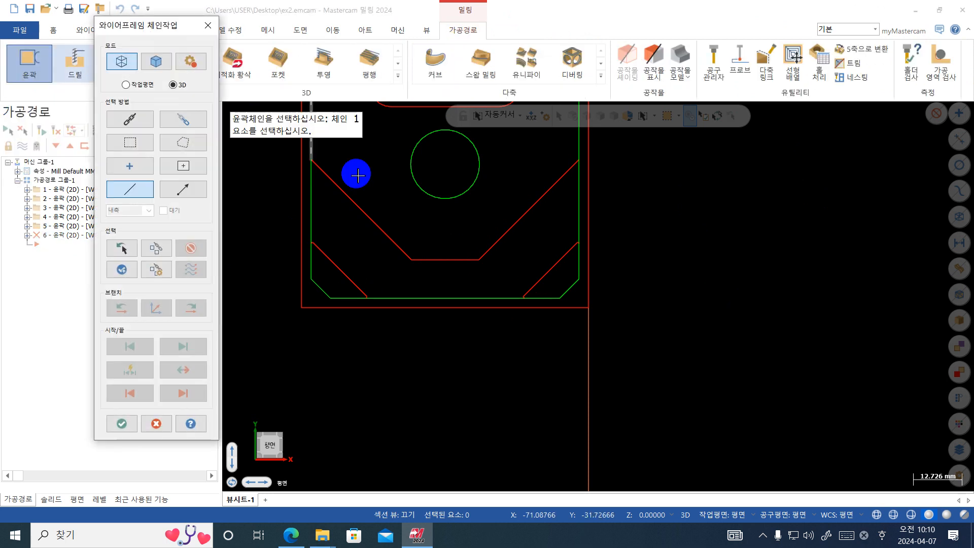
{"action": "left_click", "coordinate": [130, 122]}
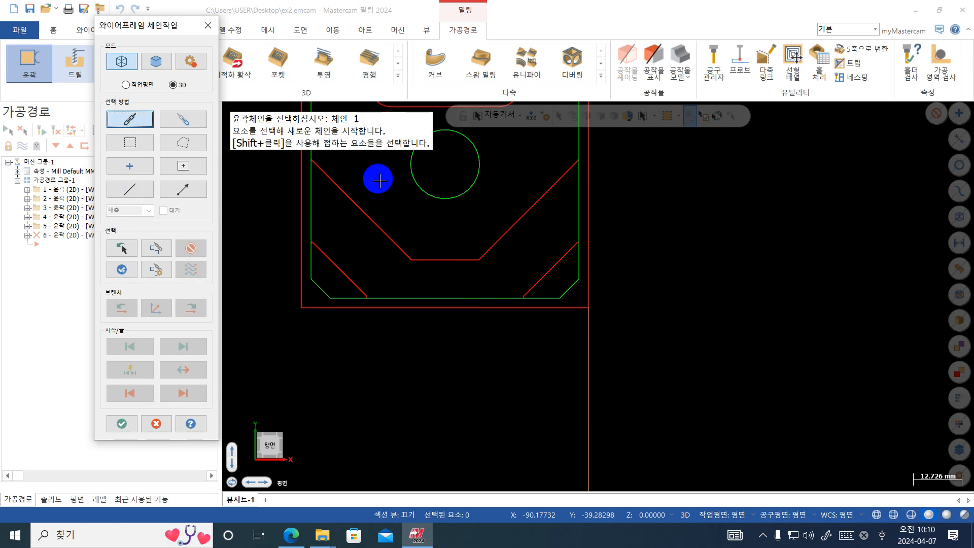
{"action": "left_click", "coordinate": [549, 180]}
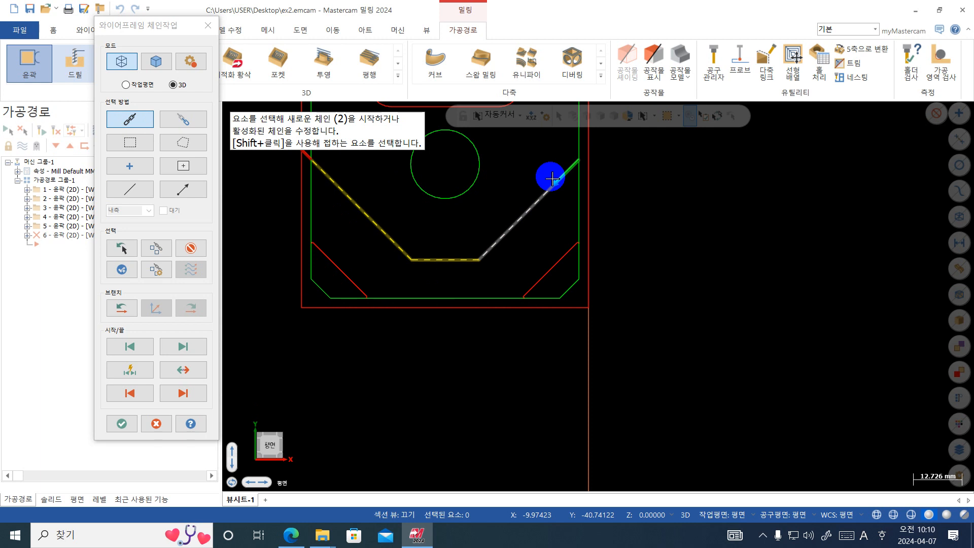
{"action": "left_click", "coordinate": [122, 423]}
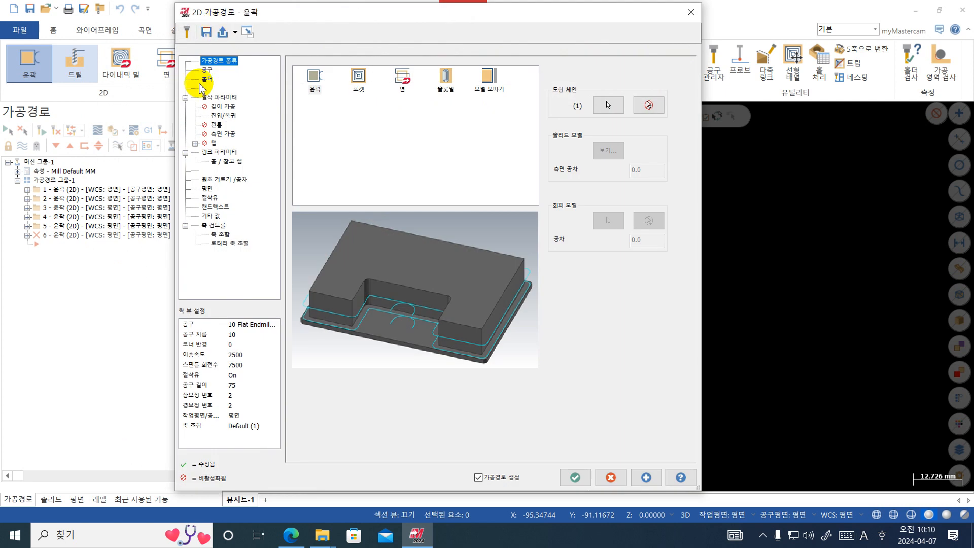
- Set the side-wall stock allowance (측벽면의 가공여유) to 0.1 in the V-shaped contour's cut parameters
{"action": "left_click", "coordinate": [205, 69]}
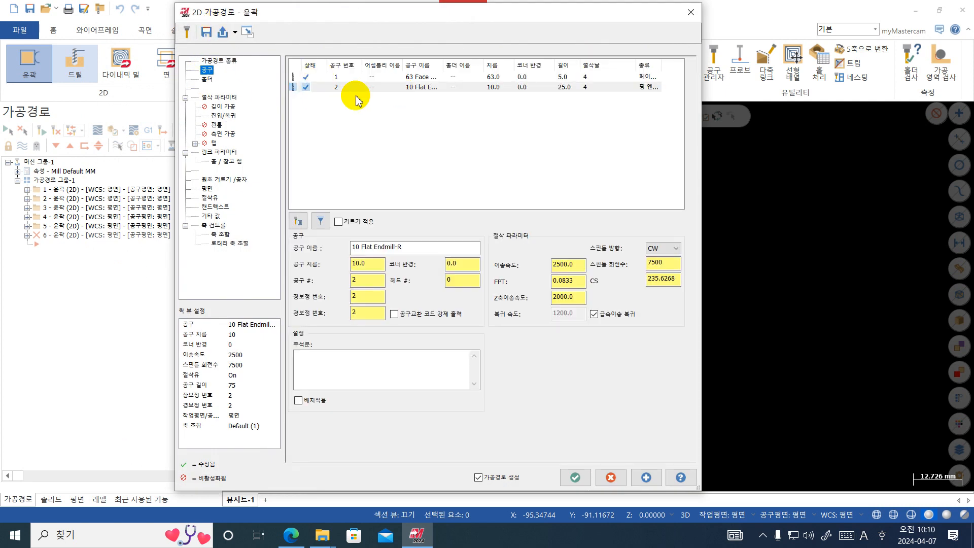
{"action": "left_click", "coordinate": [231, 96]}
{"action": "double_click", "coordinate": [409, 287]}
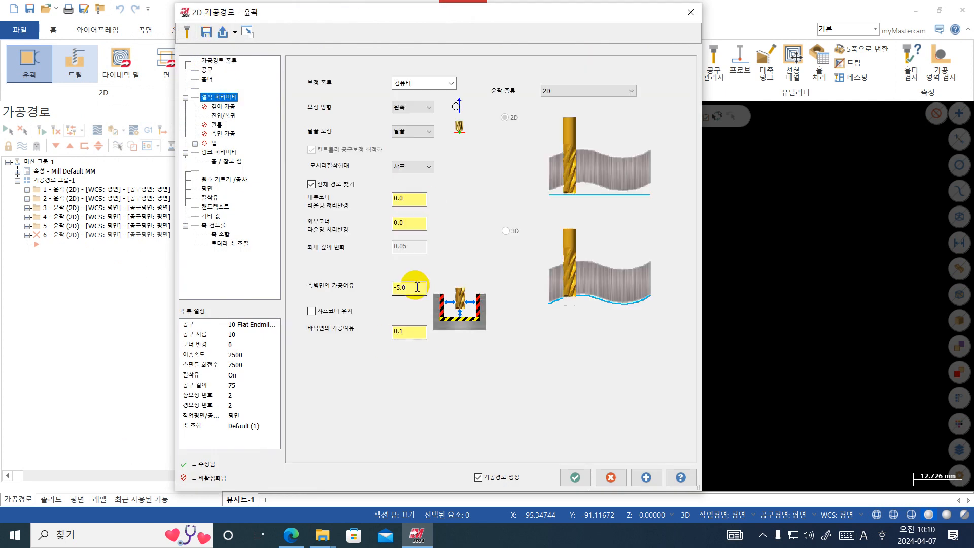
{"action": "type", "text": "+0.1"}
{"action": "key", "text": "Return"}
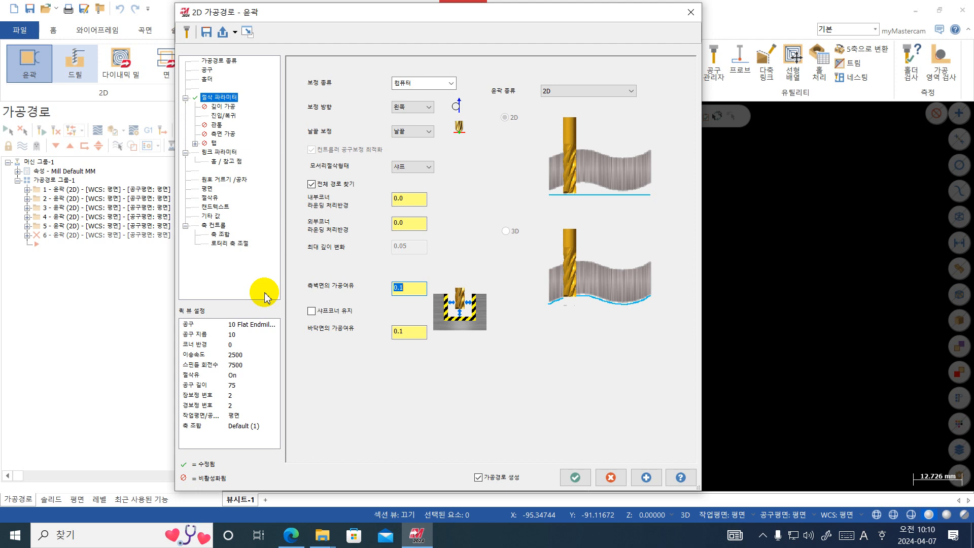
- Make the lead-in line tangent (접하게) at 30% length, turn off the contour start and end adjustments, and copy the entry settings to the exit
{"action": "left_click", "coordinate": [238, 116]}
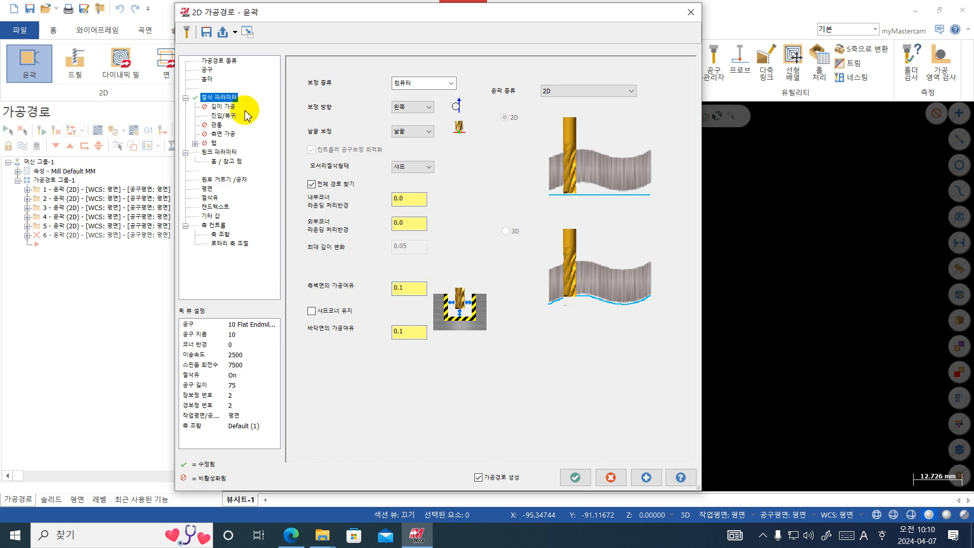
{"action": "left_click", "coordinate": [389, 110]}
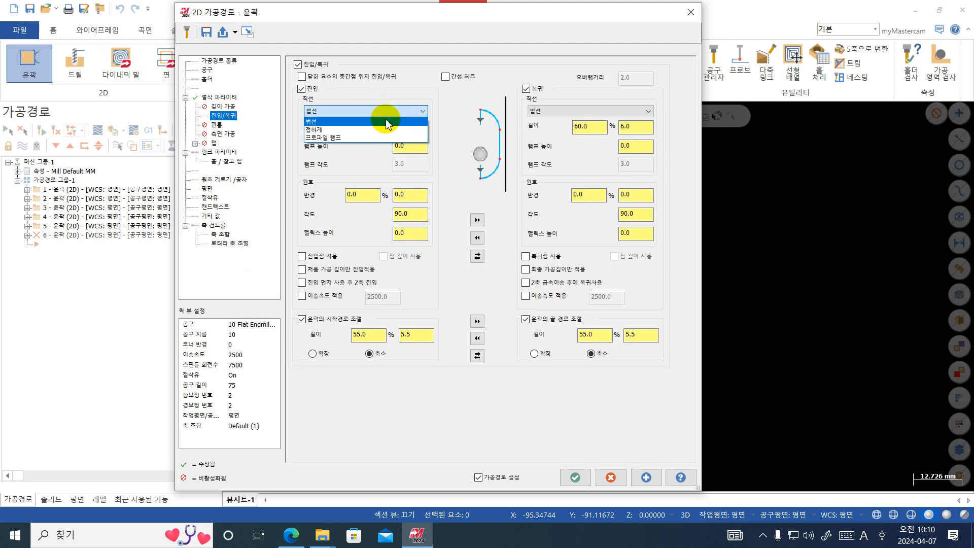
{"action": "left_click", "coordinate": [382, 133]}
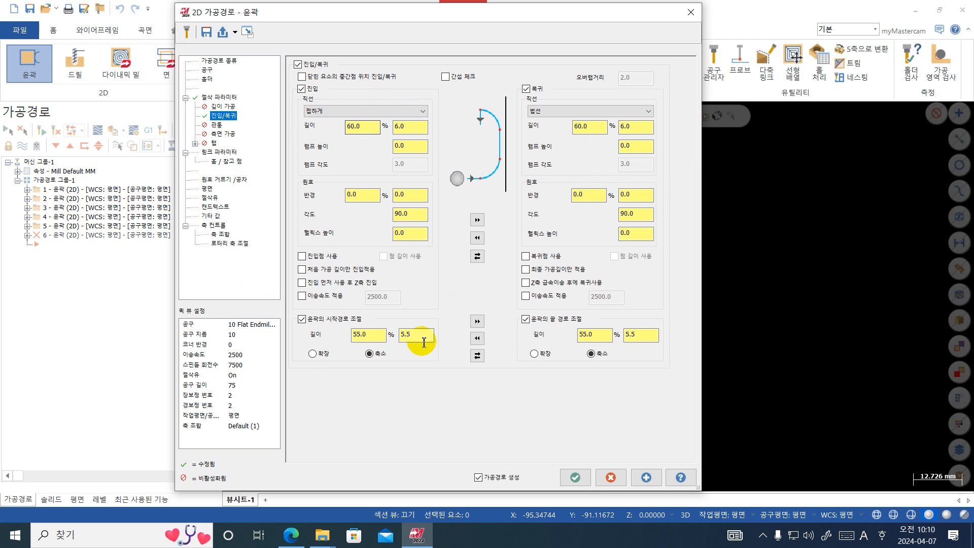
{"action": "left_click", "coordinate": [347, 319]}
{"action": "left_click", "coordinate": [525, 319]}
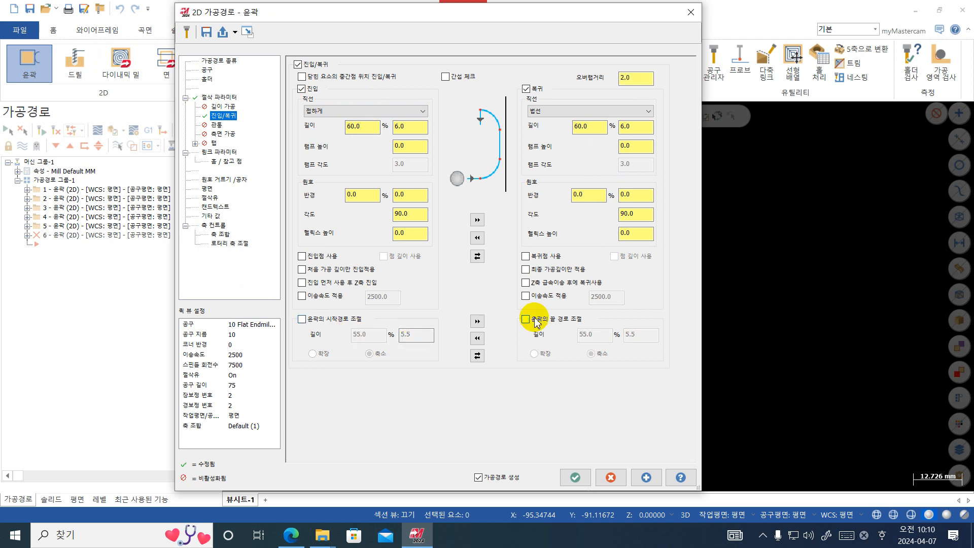
{"action": "left_click", "coordinate": [417, 130]}
{"action": "double_click", "coordinate": [372, 128]}
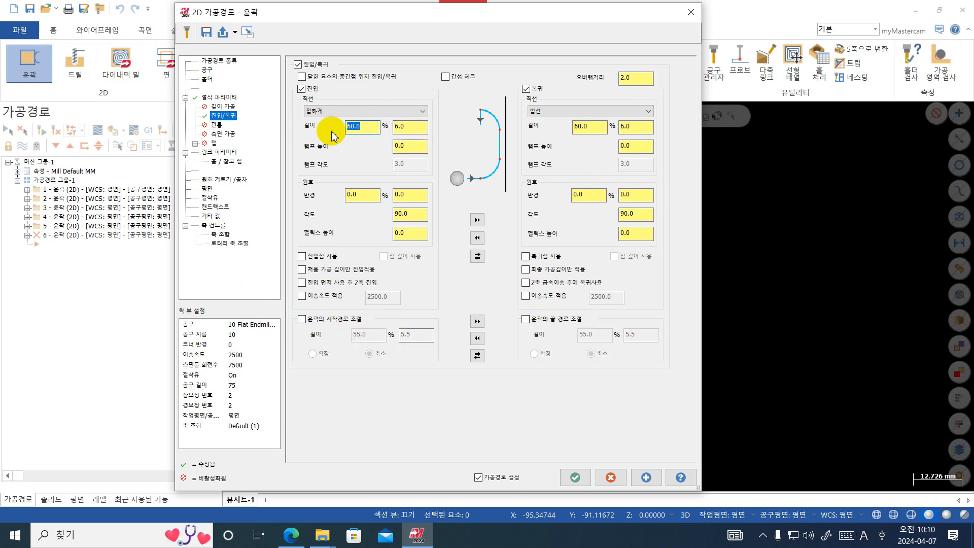
{"action": "type", "text": "30"}
{"action": "left_click", "coordinate": [476, 220]}
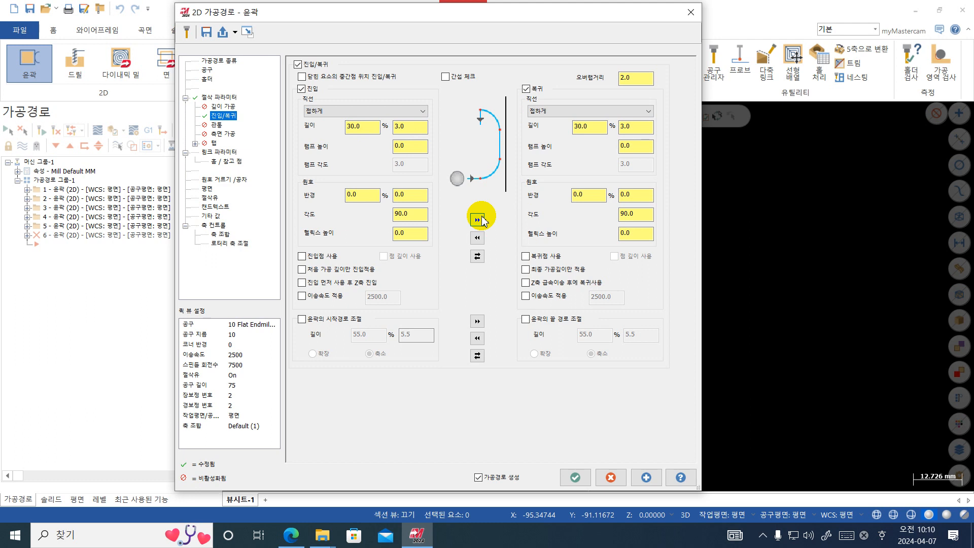
{"action": "key", "text": "ctrl+1"}
{"action": "left_click", "coordinate": [509, 192]}
{"action": "mouse_move", "coordinate": [625, 170]}
{"action": "left_mouse_down"}
{"action": "mouse_move", "coordinate": [541, 97]}
{"action": "mouse_move", "coordinate": [555, 177]}
{"action": "left_mouse_up"}
{"action": "left_click_drag", "start_coordinate": [231, 178], "coordinate": [395, 136]}
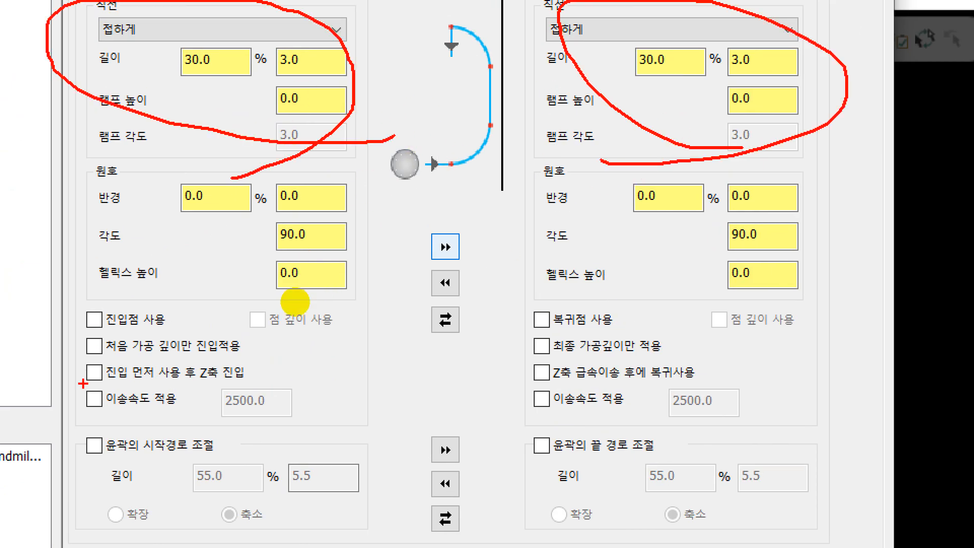
{"action": "mouse_move", "coordinate": [75, 428]}
{"action": "left_mouse_down"}
{"action": "mouse_move", "coordinate": [100, 500]}
{"action": "mouse_move", "coordinate": [163, 442]}
{"action": "left_mouse_up"}
{"action": "mouse_move", "coordinate": [512, 458]}
{"action": "left_mouse_down"}
{"action": "mouse_move", "coordinate": [586, 432]}
{"action": "mouse_move", "coordinate": [456, 421]}
{"action": "left_mouse_up"}
{"action": "key", "text": "Escape"}
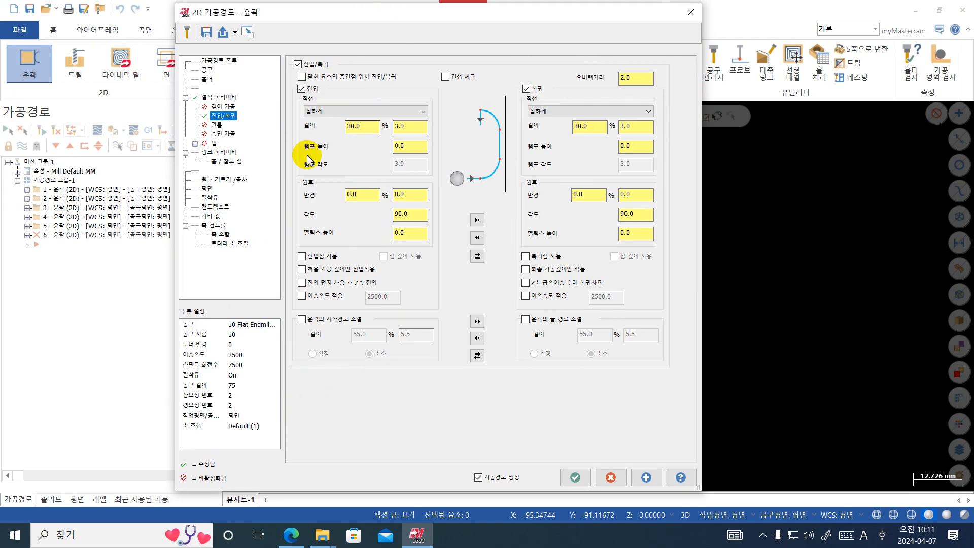
- Set the V-shaped contour's machining depth (가공깊이) to -5.0 in the linking parameters and accept the operation
{"action": "left_click", "coordinate": [231, 153]}
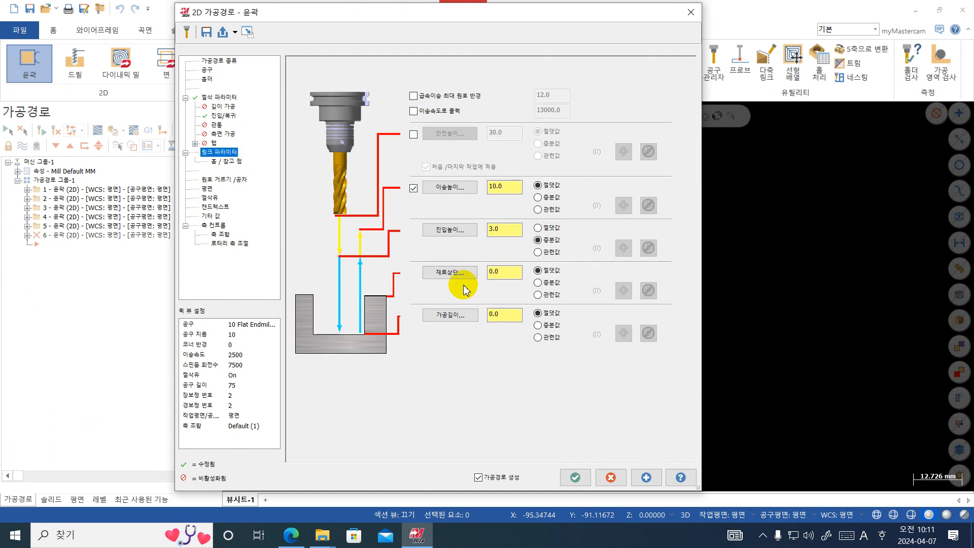
{"action": "double_click", "coordinate": [498, 315]}
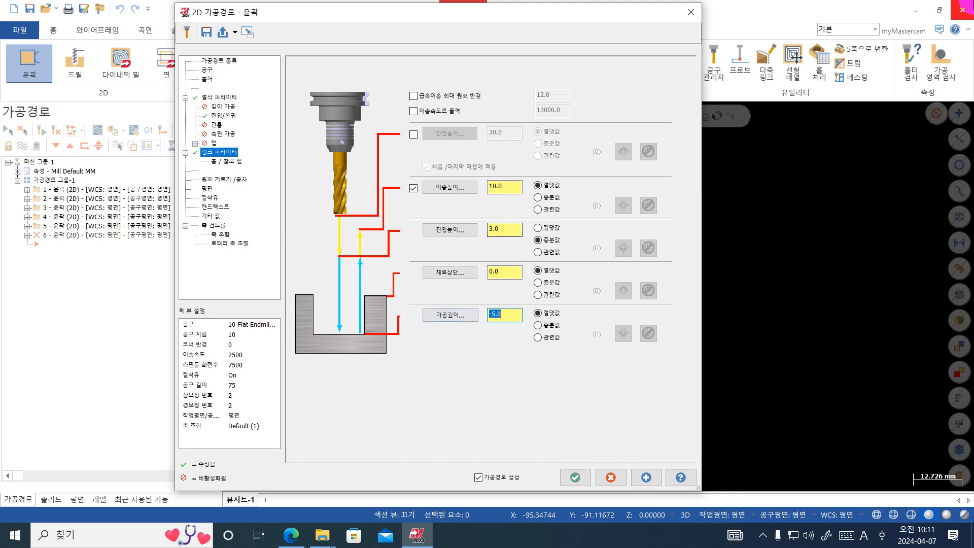
{"action": "left_click", "coordinate": [575, 477]}
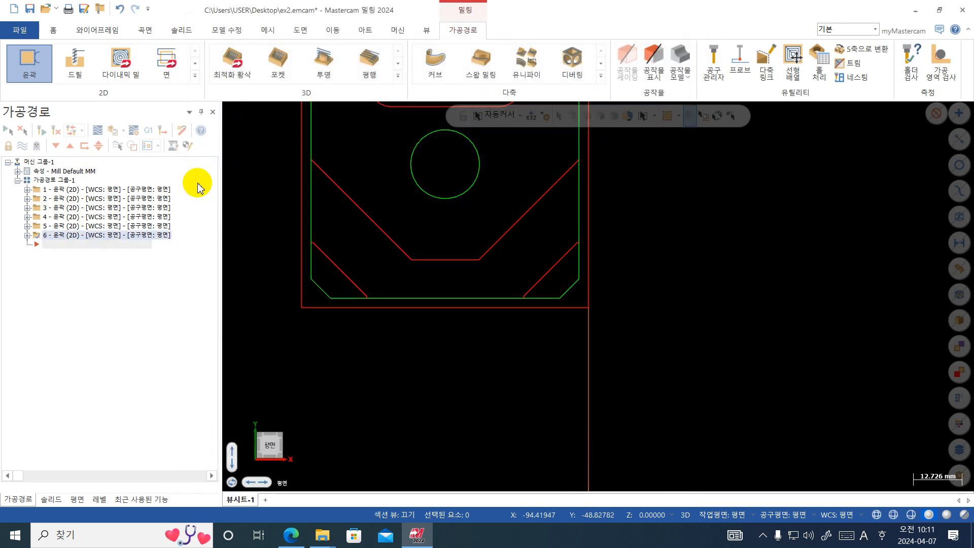
- Backplot the sixth contour operation to check the tool's entry, its path along the V-shaped profile and its exit
{"action": "left_click", "coordinate": [97, 131]}
{"action": "scroll", "coordinate": [583, 350], "scroll_direction": "up", "scroll_amount": 3}
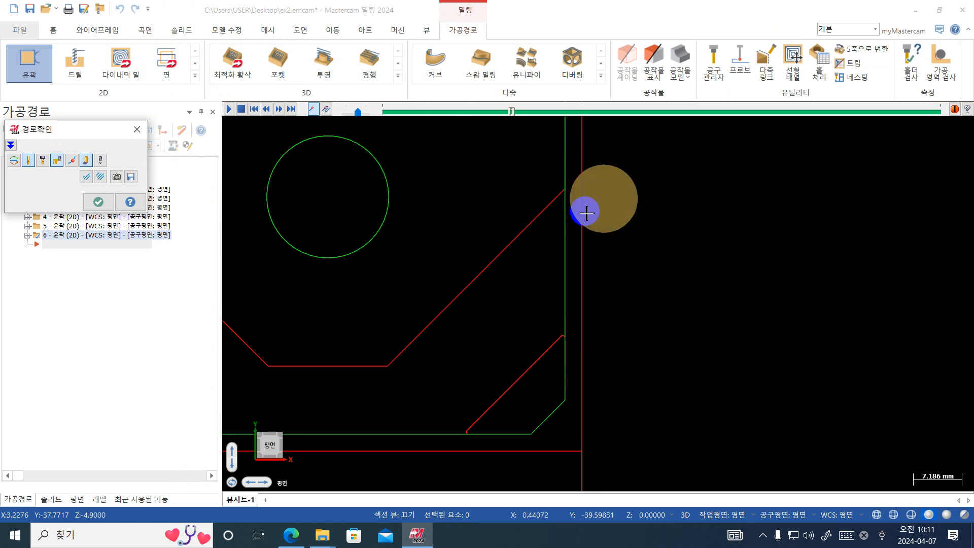
{"action": "scroll", "coordinate": [739, 233], "scroll_direction": "down", "scroll_amount": 2}
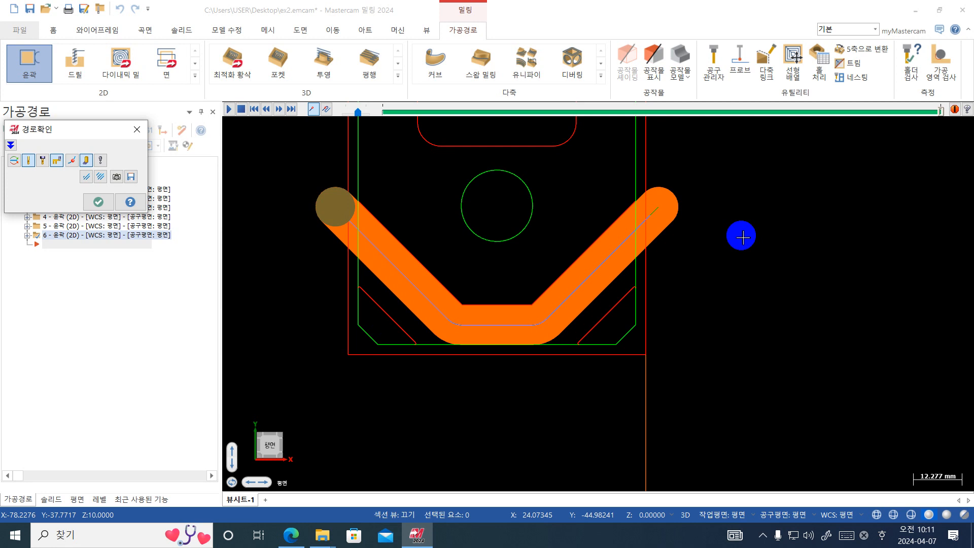
{"action": "left_click", "coordinate": [137, 129]}
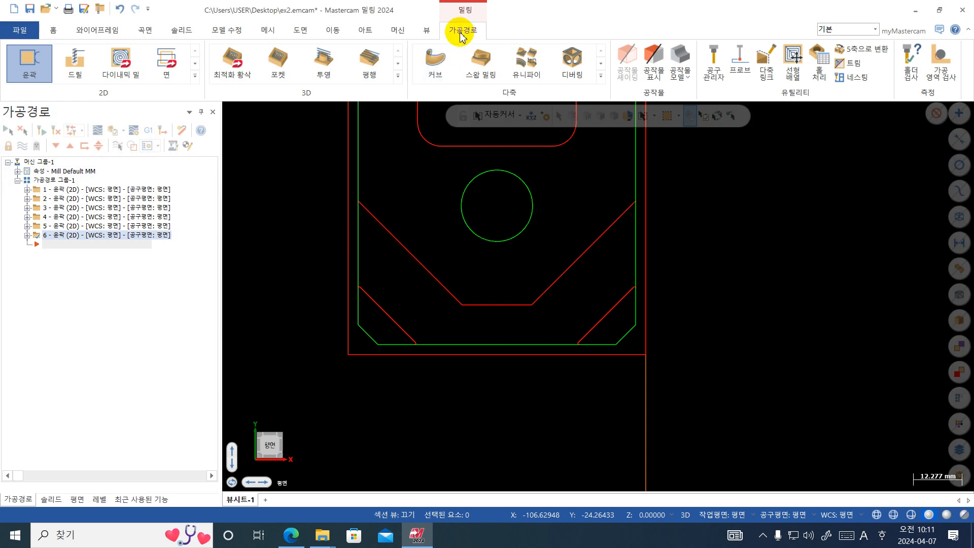
- Start another 2D contour operation and chain the two diagonal lines at the part's lower corners
{"action": "left_click", "coordinate": [22, 71]}
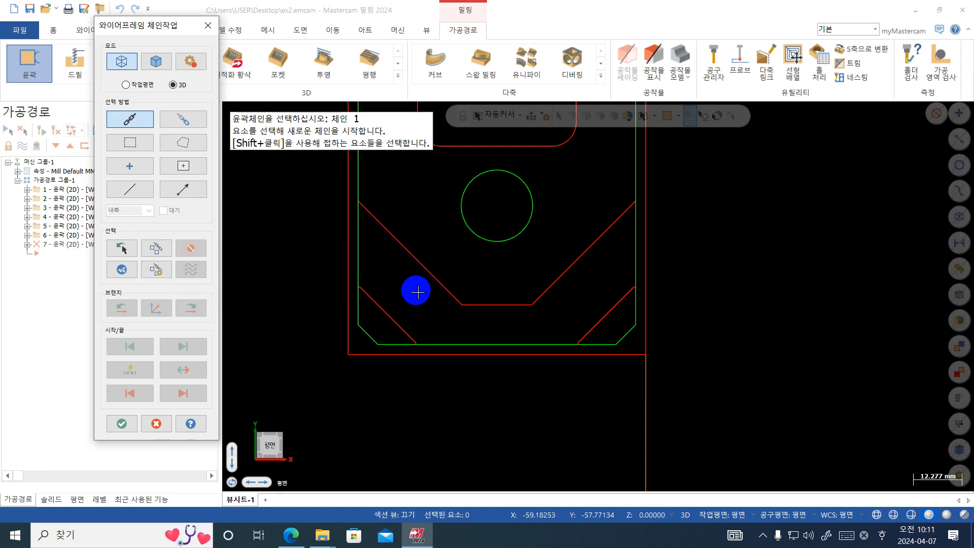
{"action": "left_click", "coordinate": [377, 297]}
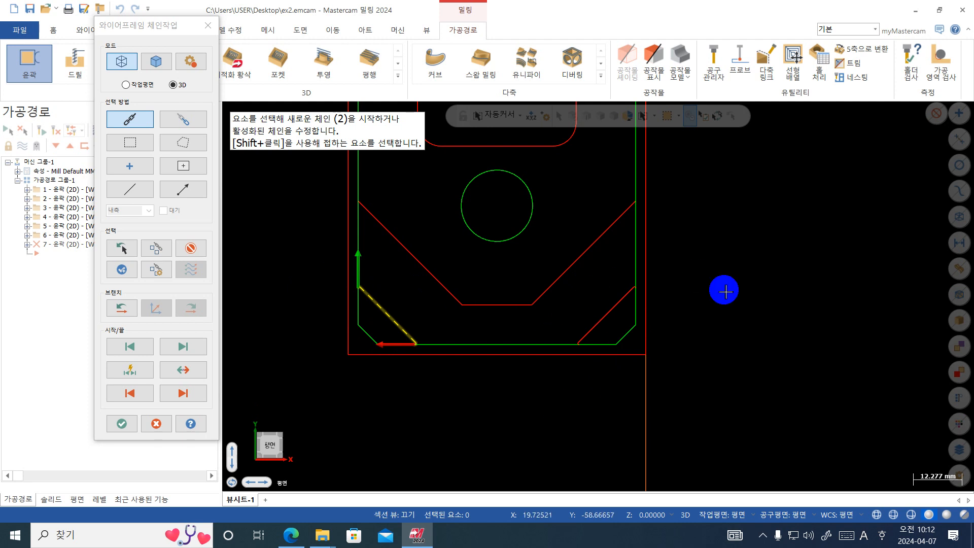
{"action": "left_click", "coordinate": [597, 326]}
{"action": "scroll", "coordinate": [578, 365], "scroll_direction": "up", "scroll_amount": 1}
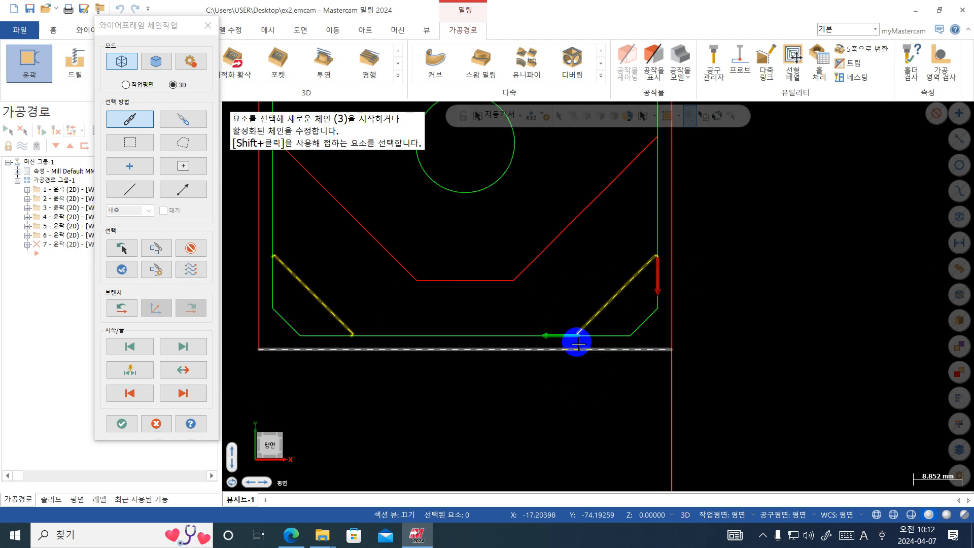
{"action": "scroll", "coordinate": [680, 254], "scroll_direction": "down", "scroll_amount": 2}
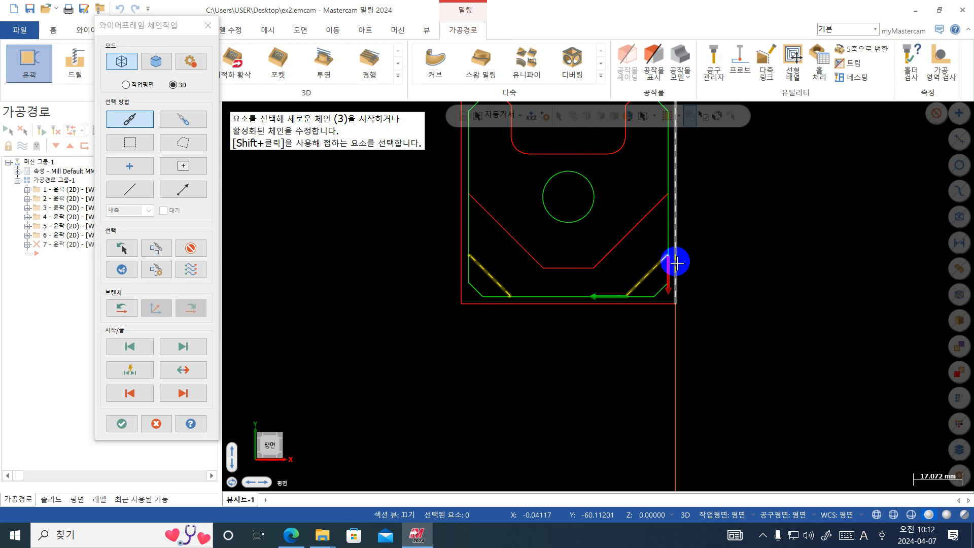
{"action": "left_click", "coordinate": [123, 422]}
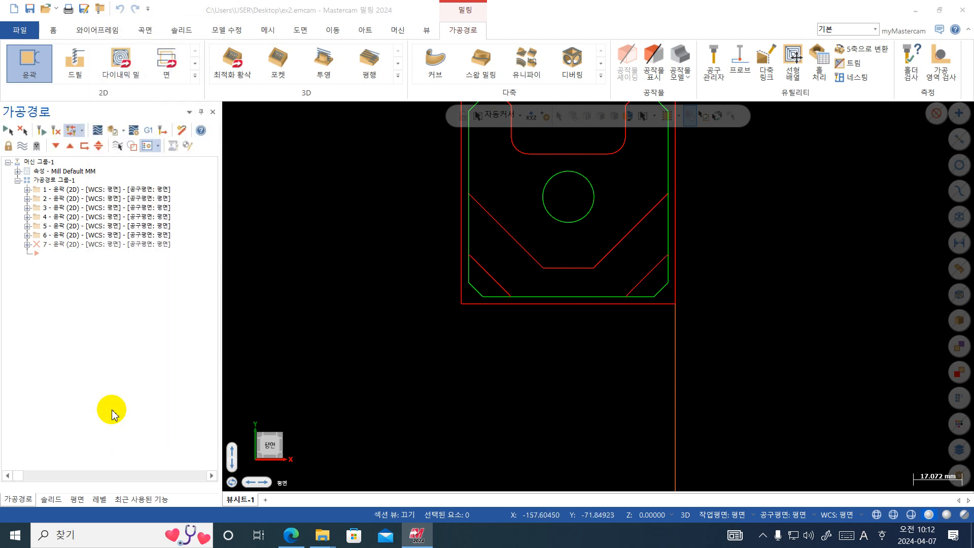
- Set the corner-line contour's machining depth (가공깊이) to -5, check its lead in/out settings, and accept the operation
{"action": "left_click", "coordinate": [206, 71]}
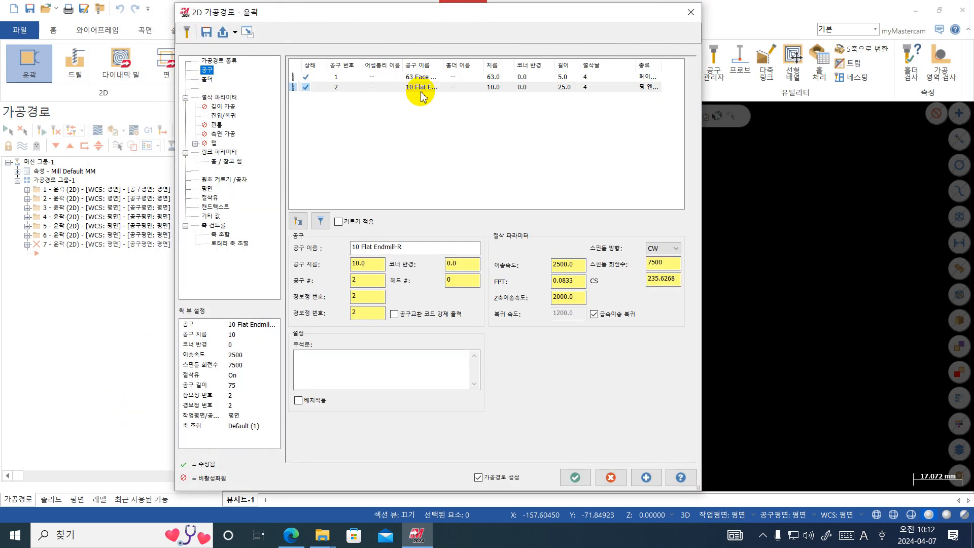
{"action": "left_click", "coordinate": [242, 97]}
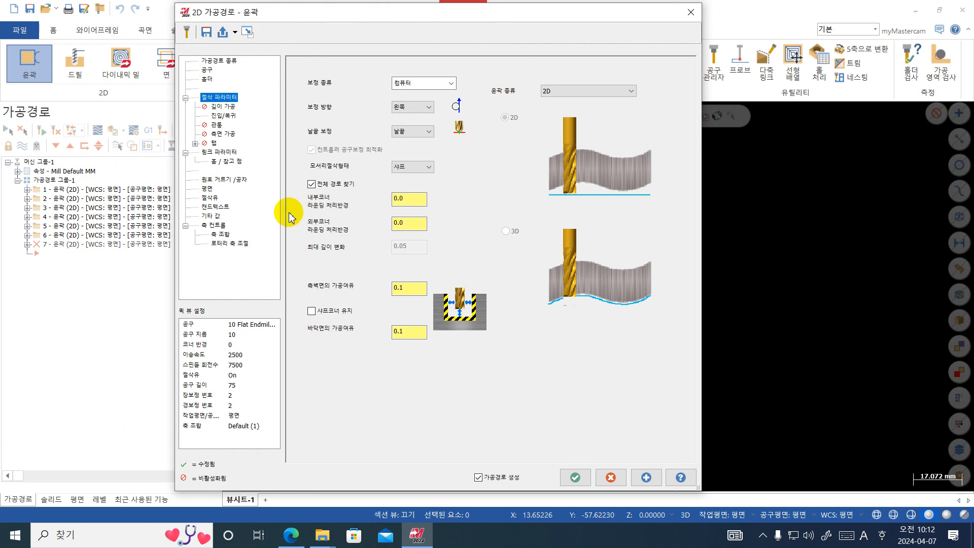
{"action": "left_click", "coordinate": [213, 152]}
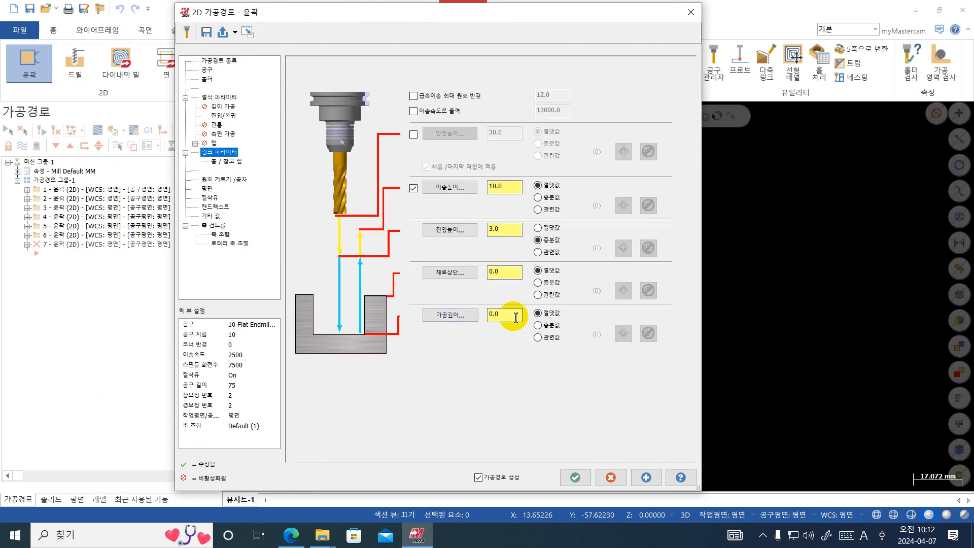
{"action": "left_click_drag", "start_coordinate": [515, 316], "coordinate": [450, 317]}
{"action": "type", "text": "-5"}
{"action": "key", "text": "Return"}
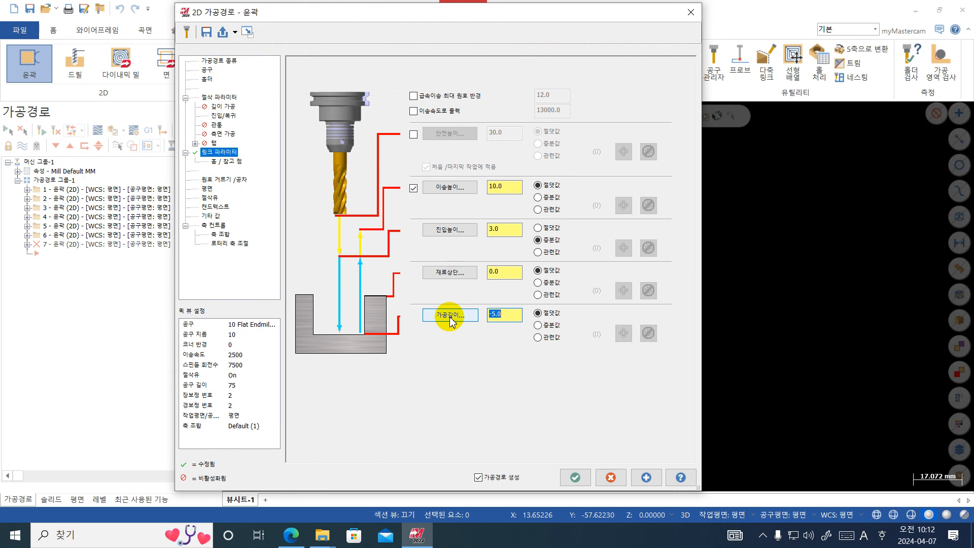
{"action": "left_click", "coordinate": [223, 115]}
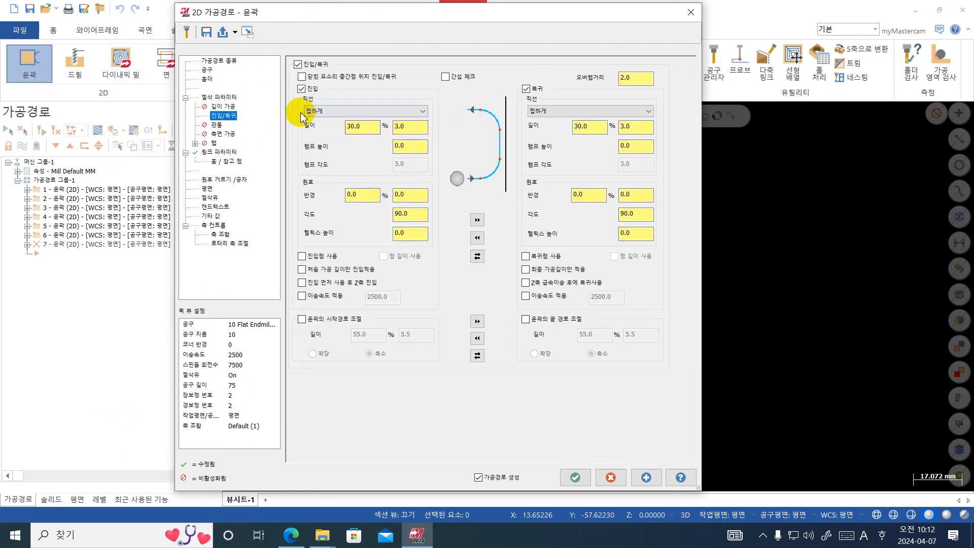
{"action": "left_click", "coordinate": [573, 476]}
- Backplot the seventh contour operation to check the tool's entry and its path along the lower-left corner line
{"action": "left_click", "coordinate": [72, 130]}
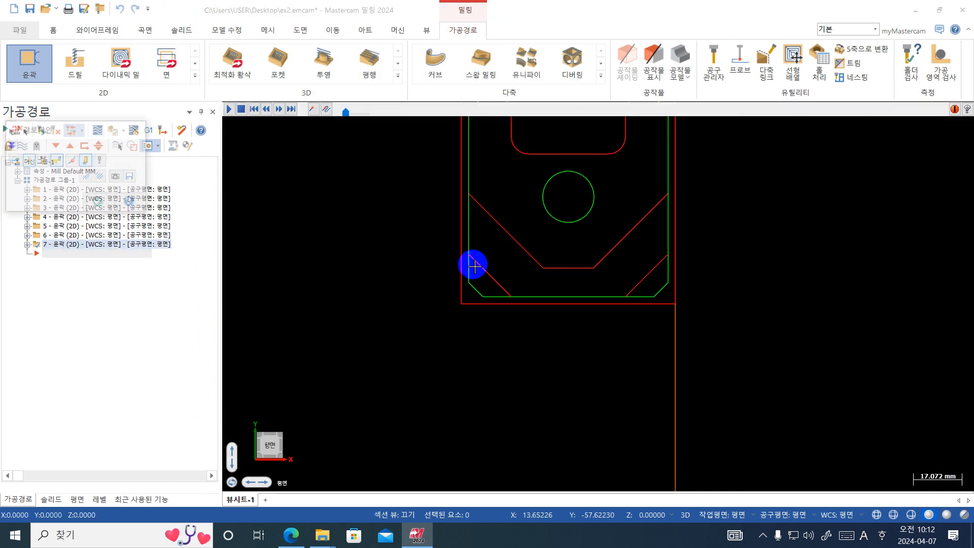
{"action": "scroll", "coordinate": [472, 268], "scroll_direction": "up", "scroll_amount": 8}
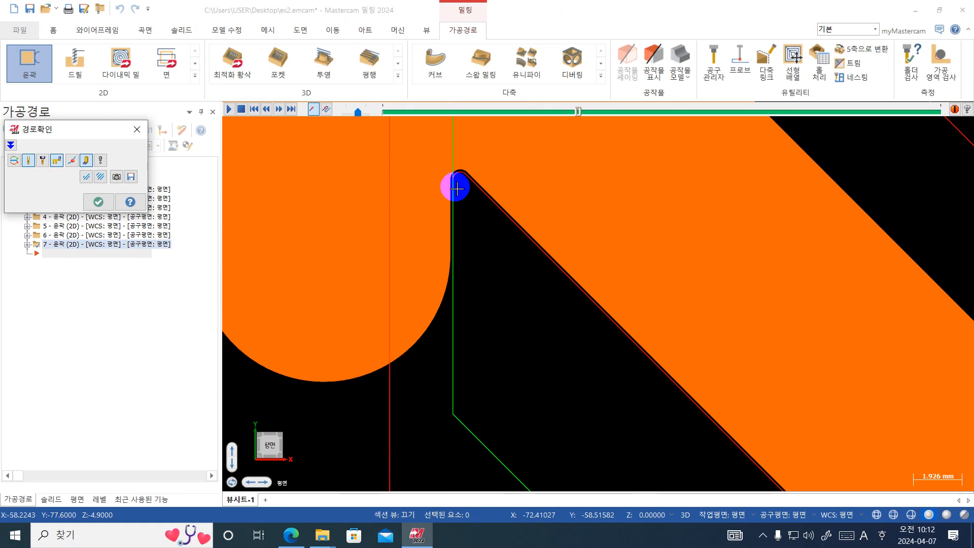
{"action": "key", "text": "Escape"}
- Set the corner-line contour's lead-in (진입) line length to 0 and arc radius to 1, copy both to the lead-out (복귀), and accept
{"action": "double_click", "coordinate": [35, 243]}
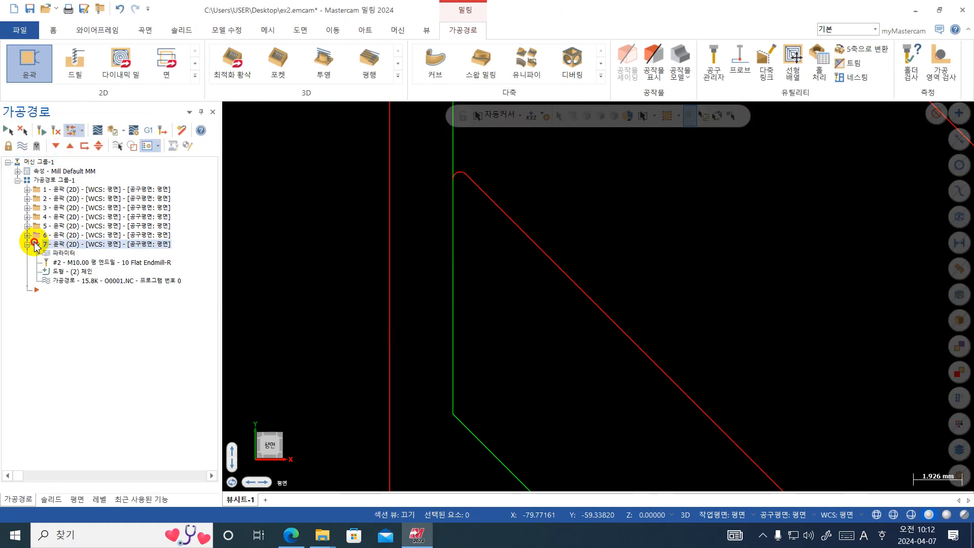
{"action": "left_click", "coordinate": [57, 254]}
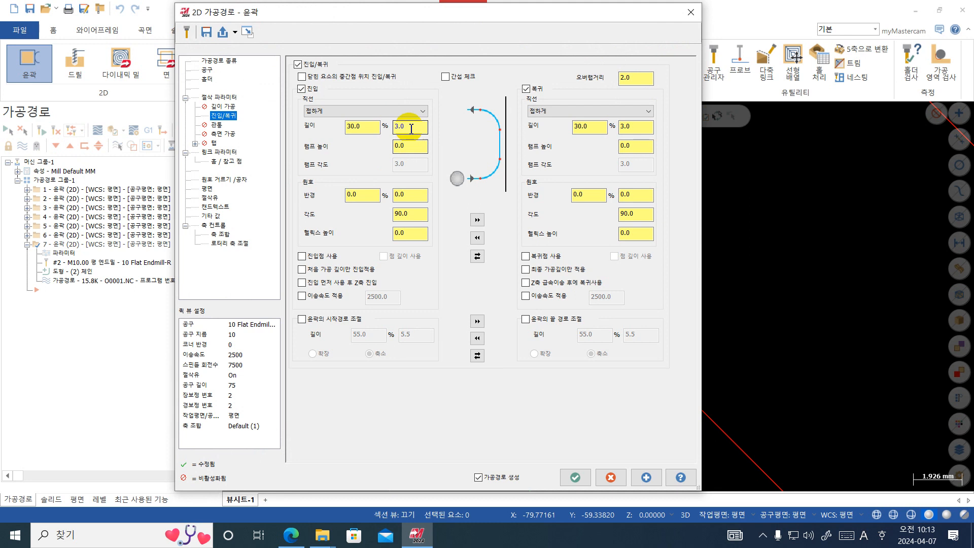
{"action": "left_click_drag", "start_coordinate": [411, 127], "coordinate": [330, 135]}
{"action": "type", "text": "0"}
{"action": "key", "text": "Return"}
{"action": "left_click_drag", "start_coordinate": [413, 195], "coordinate": [365, 202]}
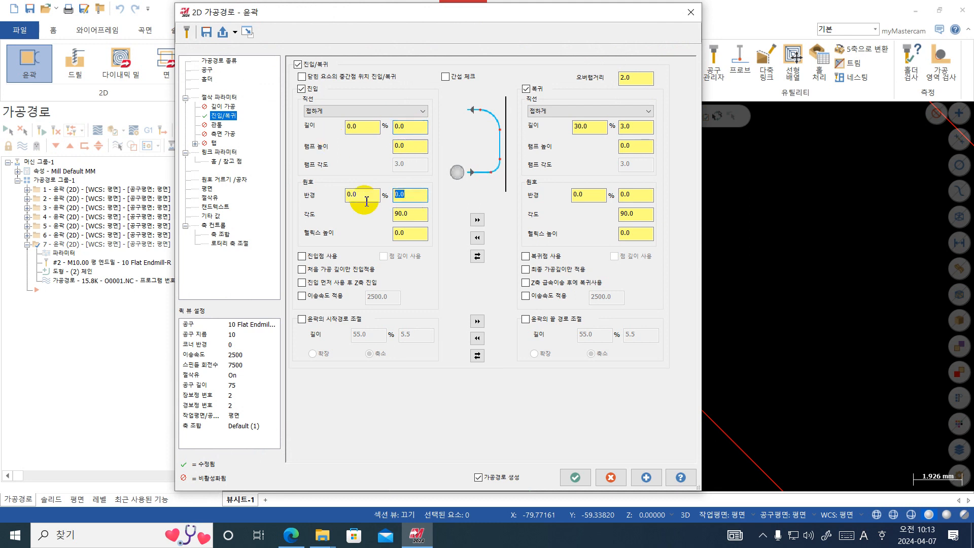
{"action": "type", "text": "1"}
{"action": "left_click", "coordinate": [474, 218]}
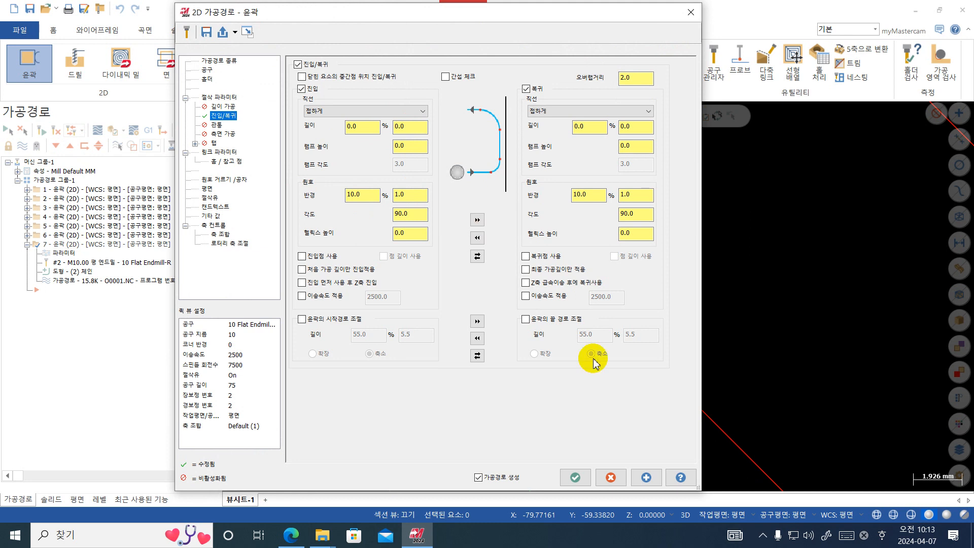
{"action": "left_click", "coordinate": [573, 475]}
- Backplot the corner-line contour and examine how the tool enters and leaves the lower-left diagonal's ends
{"action": "left_click", "coordinate": [113, 131]}
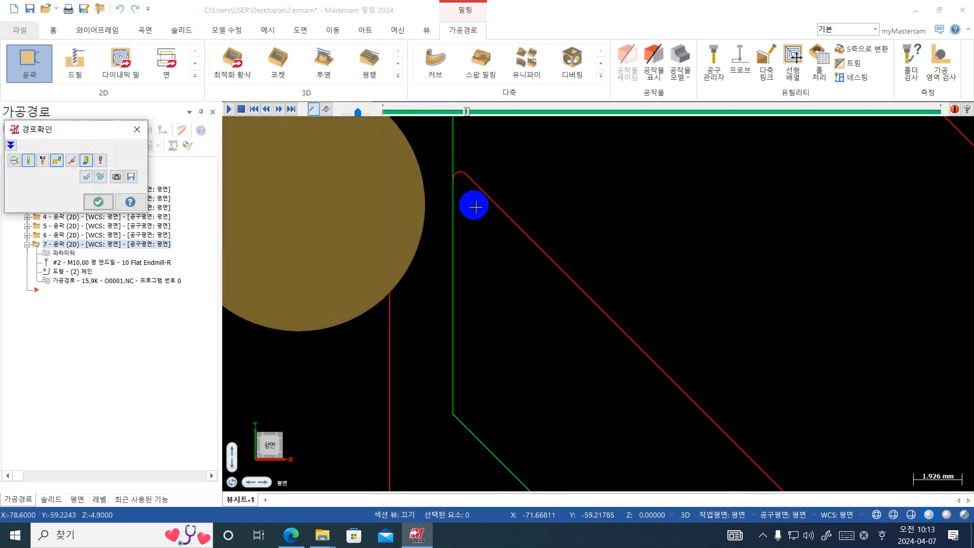
{"action": "key", "text": "r"}
{"action": "scroll", "coordinate": [428, 193], "scroll_direction": "down", "scroll_amount": 2}
{"action": "scroll", "coordinate": [428, 194], "scroll_direction": "down", "scroll_amount": 1}
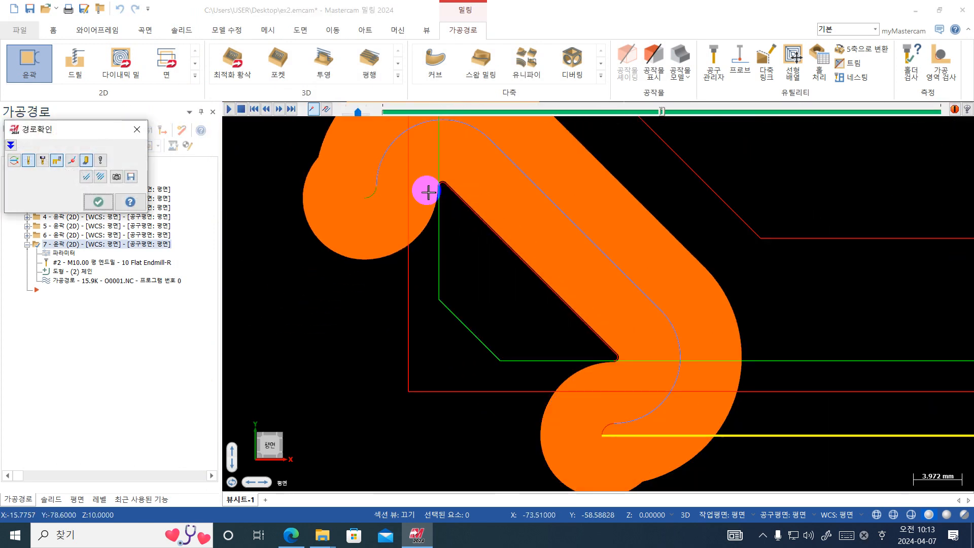
{"action": "scroll", "coordinate": [429, 193], "scroll_direction": "down", "scroll_amount": 1}
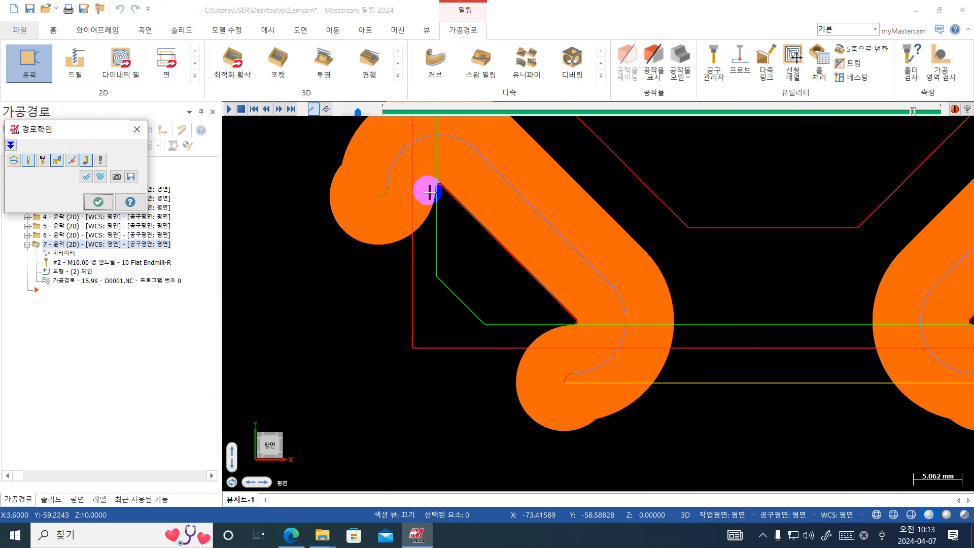
{"action": "key", "text": "F1"}
{"action": "left_click", "coordinate": [608, 302]}
{"action": "left_click", "coordinate": [544, 351]}
{"action": "key", "text": "ctrl+1"}
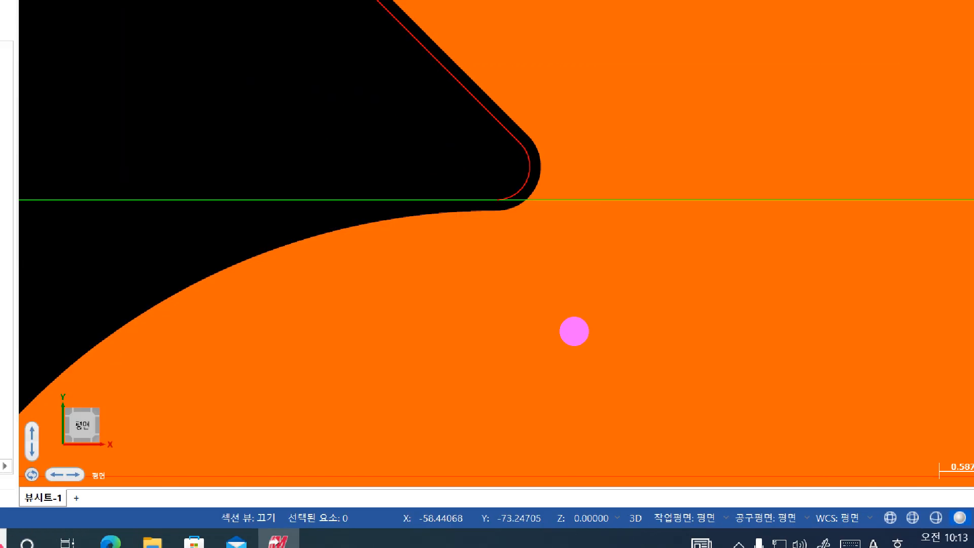
{"action": "left_click", "coordinate": [563, 306]}
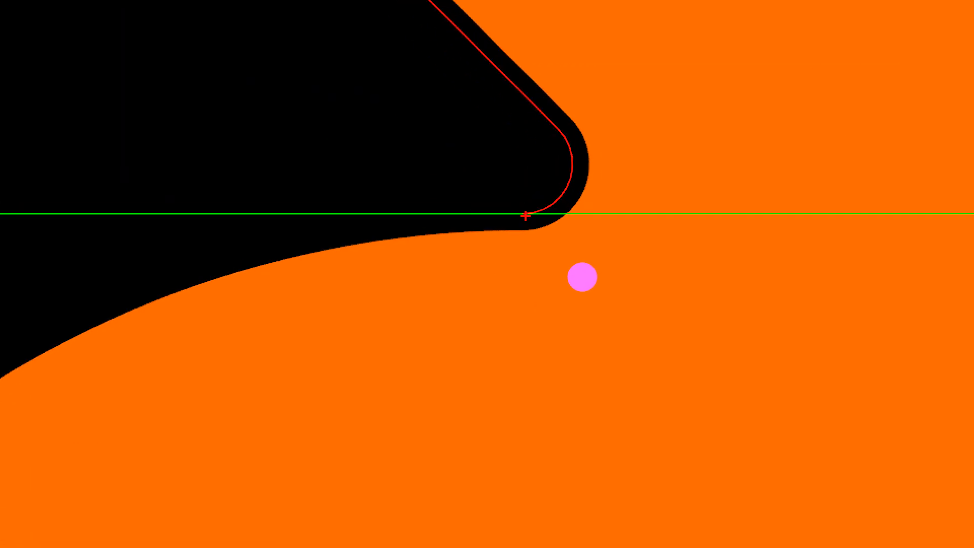
{"action": "mouse_move", "coordinate": [525, 217]}
{"action": "left_mouse_down"}
{"action": "mouse_move", "coordinate": [474, 226]}
{"action": "mouse_move", "coordinate": [458, 267]}
{"action": "left_mouse_up"}
{"action": "left_click_drag", "start_coordinate": [441, 193], "coordinate": [385, 232]}
{"action": "left_click_drag", "start_coordinate": [377, 173], "coordinate": [424, 225]}
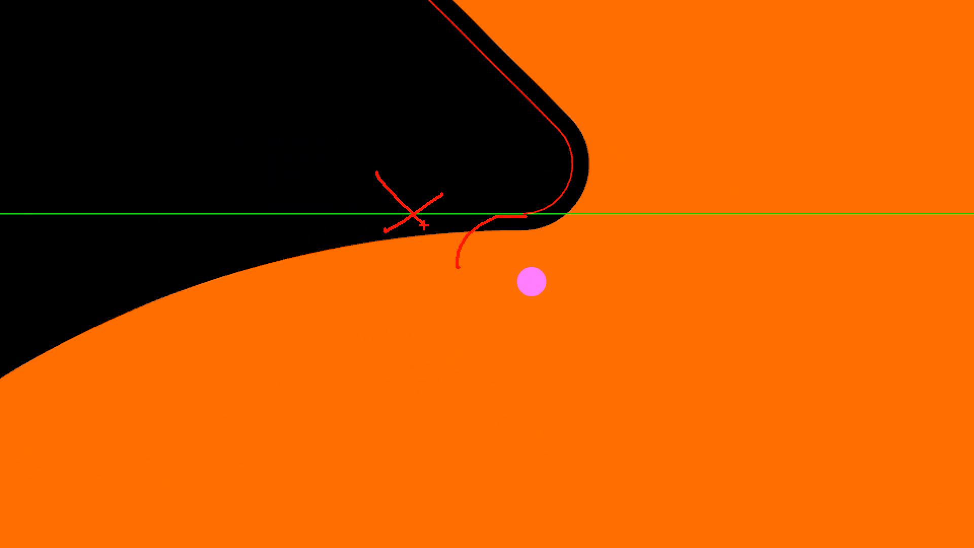
{"action": "left_click_drag", "start_coordinate": [529, 218], "coordinate": [315, 213]}
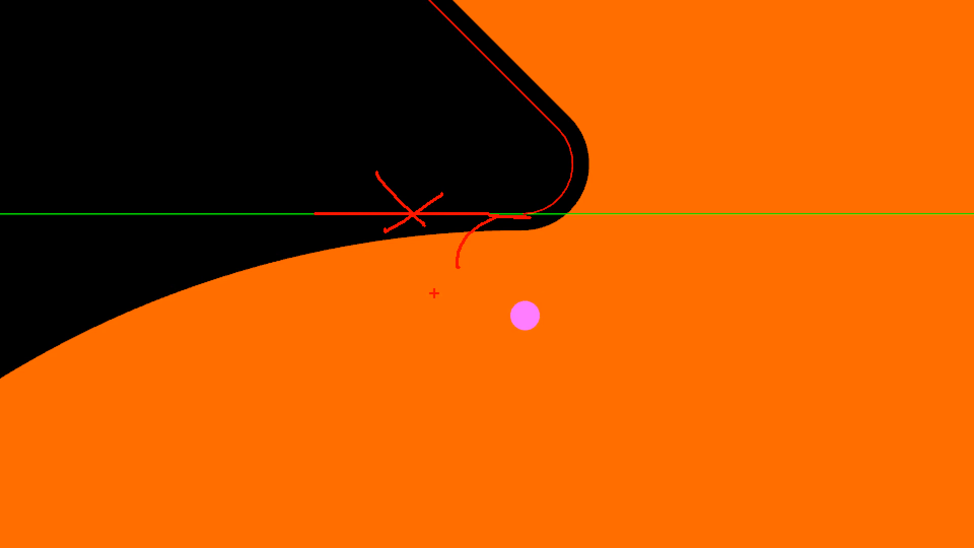
{"action": "left_click_drag", "start_coordinate": [549, 218], "coordinate": [312, 218]}
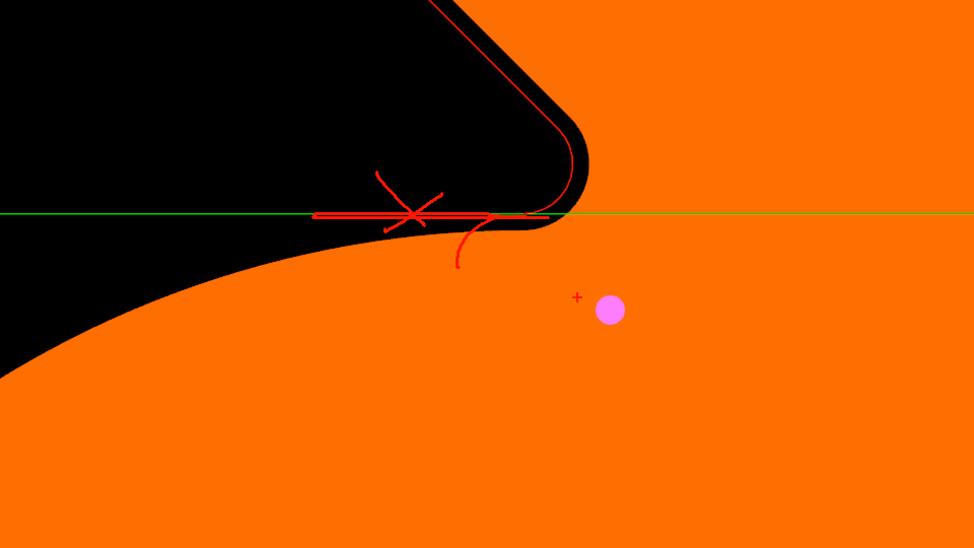
{"action": "mouse_move", "coordinate": [542, 210]}
{"action": "left_mouse_down"}
{"action": "mouse_move", "coordinate": [489, 214]}
{"action": "mouse_move", "coordinate": [258, 413]}
{"action": "left_mouse_up"}
{"action": "key", "text": "Escape"}
- Inspect both lower-corner passes in the backplot and collapse the seventh operation's details
{"action": "scroll", "coordinate": [563, 276], "scroll_direction": "down", "scroll_amount": 8}
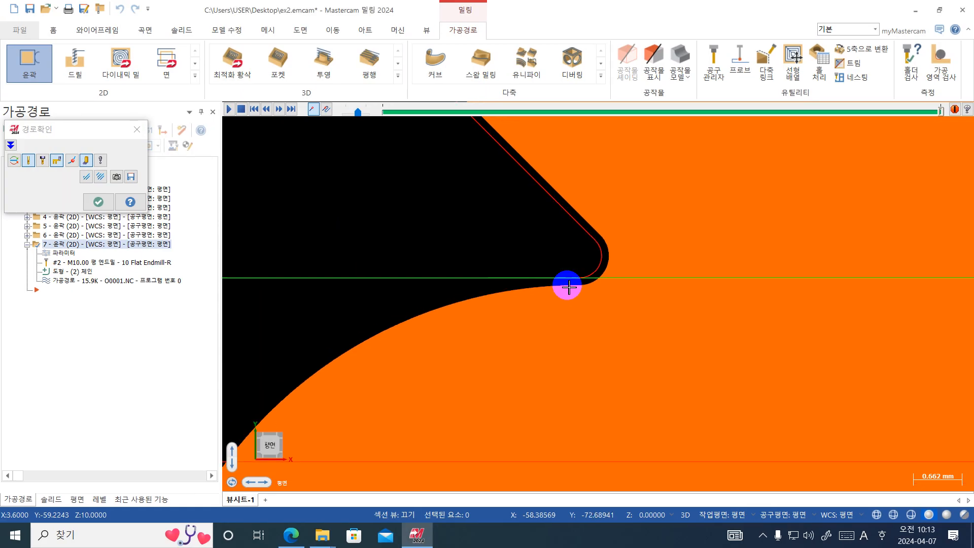
{"action": "scroll", "coordinate": [552, 263], "scroll_direction": "down", "scroll_amount": 6}
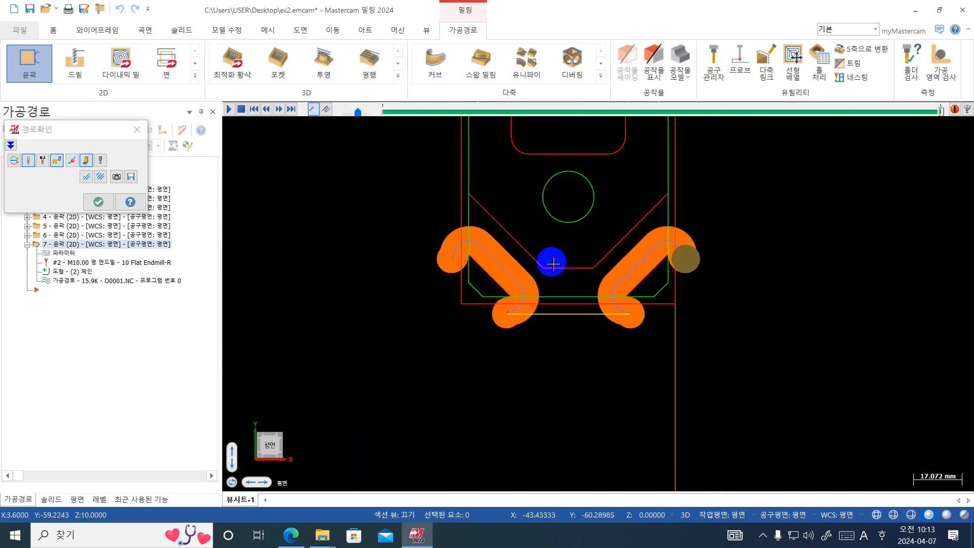
{"action": "key", "text": "Escape"}
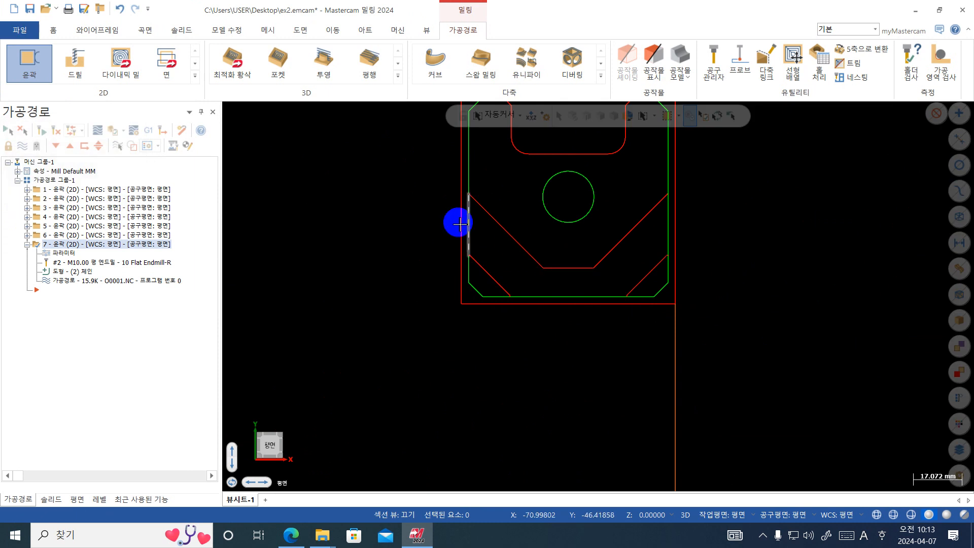
{"action": "left_click", "coordinate": [28, 244]}
{"action": "left_click", "coordinate": [98, 131]}
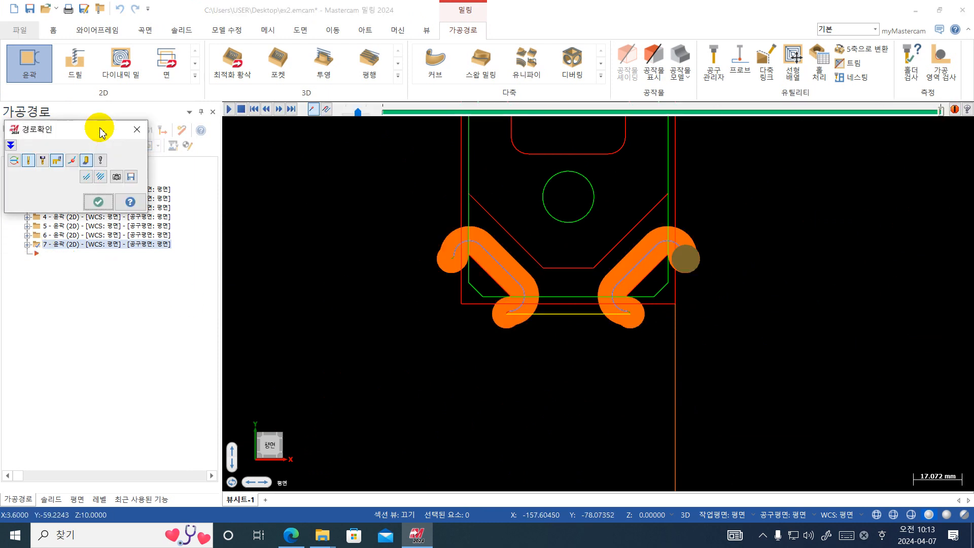
{"action": "key", "text": "Escape"}
{"action": "scroll", "coordinate": [516, 396], "scroll_direction": "down", "scroll_amount": 2}
{"action": "key", "text": "F1"}
{"action": "left_click", "coordinate": [682, 162]}
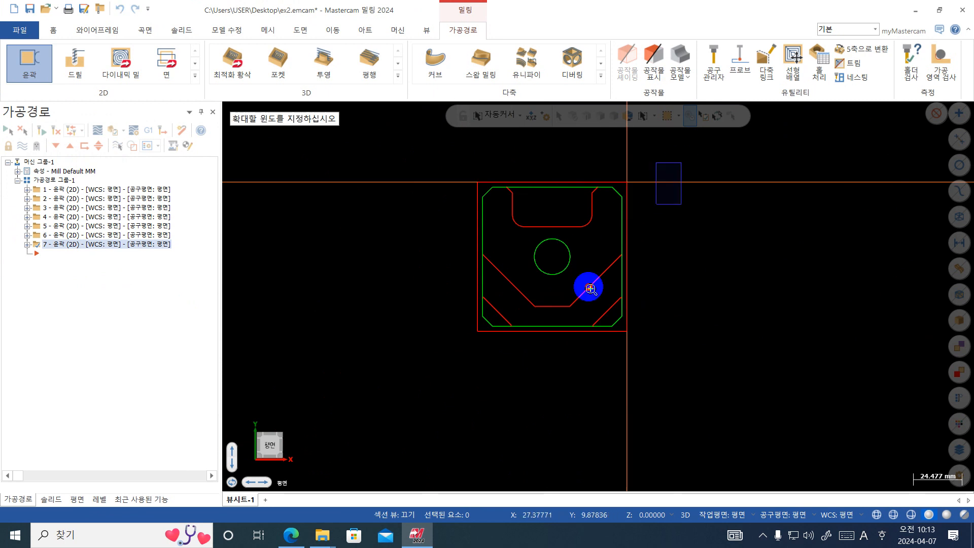
{"action": "left_click", "coordinate": [446, 380]}
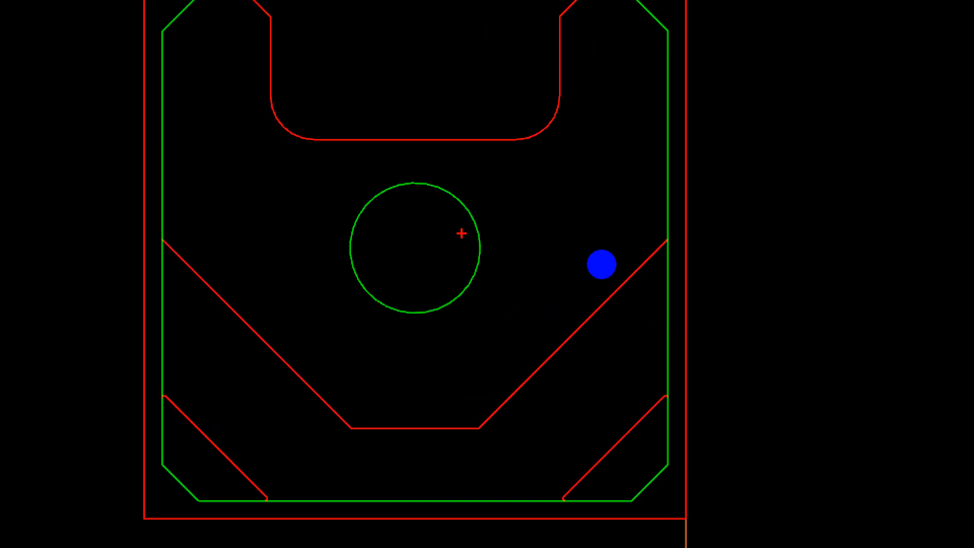
{"action": "mouse_move", "coordinate": [462, 234]}
{"action": "left_mouse_down"}
{"action": "mouse_move", "coordinate": [355, 189]}
{"action": "mouse_move", "coordinate": [443, 272]}
{"action": "mouse_move", "coordinate": [373, 160]}
{"action": "mouse_move", "coordinate": [479, 270]}
{"action": "left_mouse_up"}
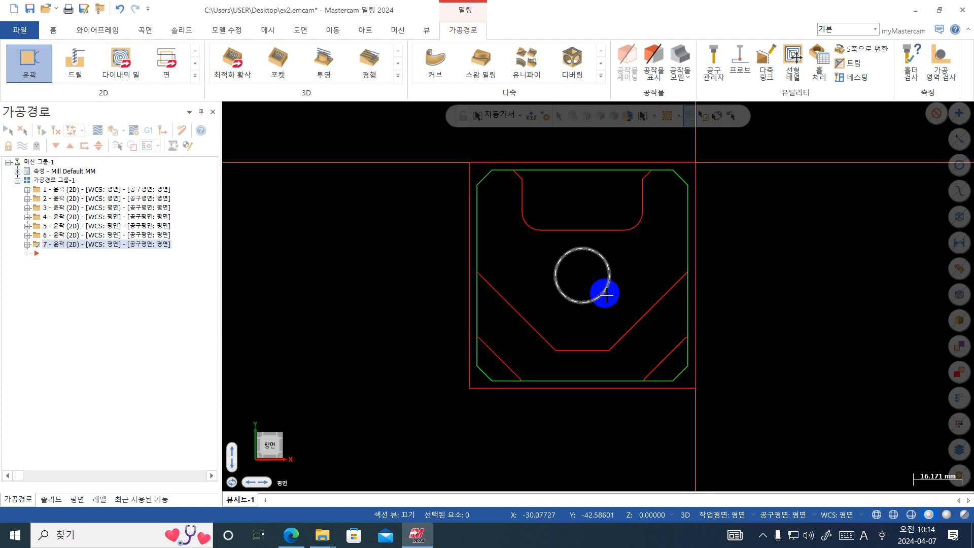
{"action": "scroll", "coordinate": [605, 294], "scroll_direction": "down", "scroll_amount": 1}
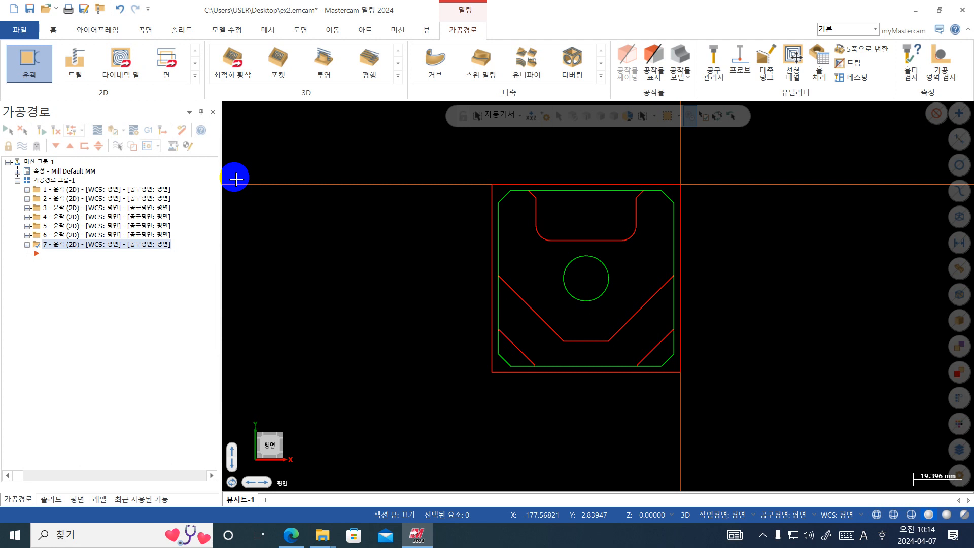
- Start another 2D contour operation and chain the circle at the part's centre
{"action": "left_click", "coordinate": [29, 59]}
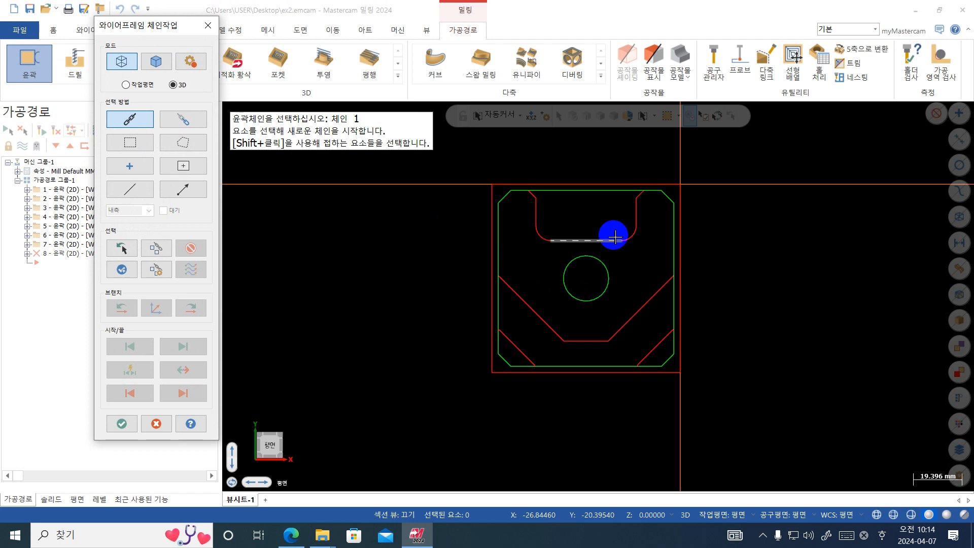
{"action": "scroll", "coordinate": [610, 279], "scroll_direction": "up", "scroll_amount": 1}
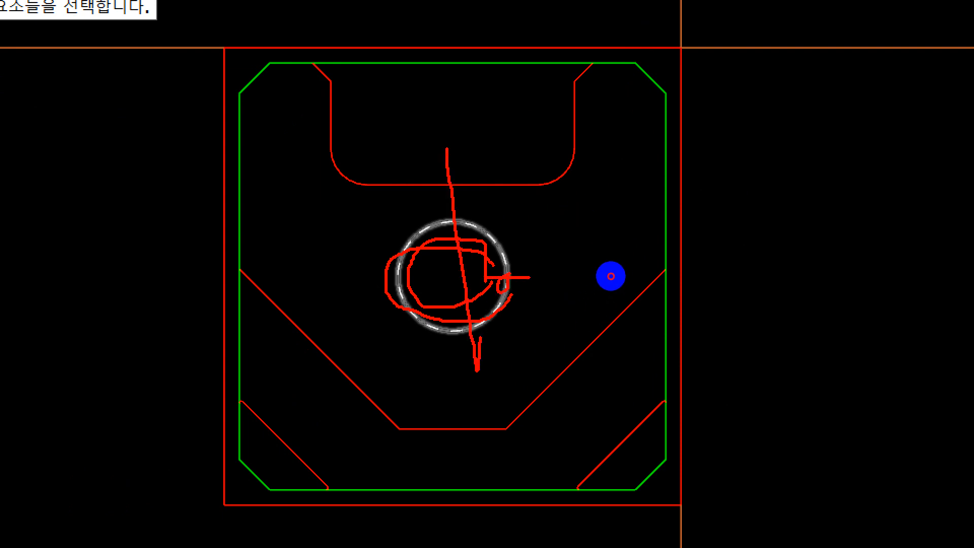
{"action": "left_click_drag", "start_coordinate": [472, 224], "coordinate": [526, 203]}
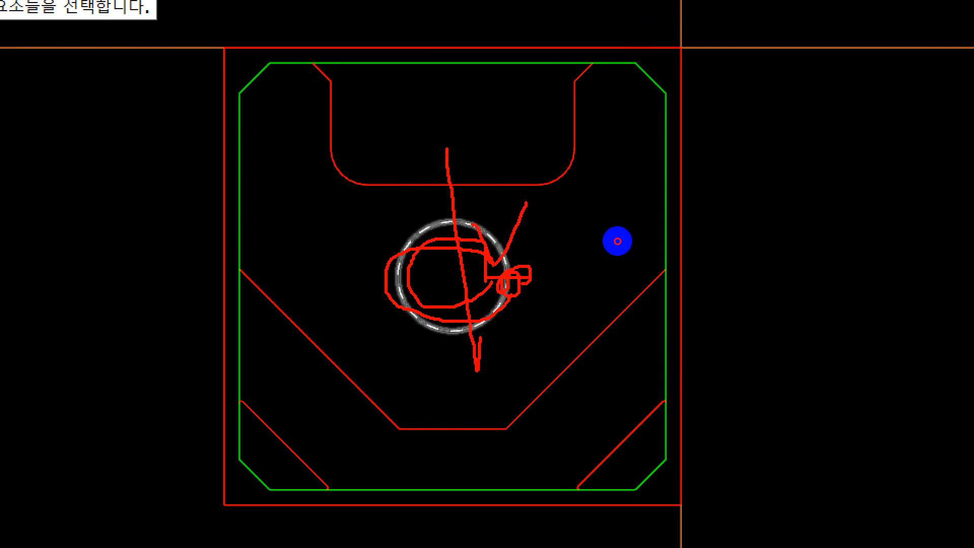
{"action": "key", "text": "Escape"}
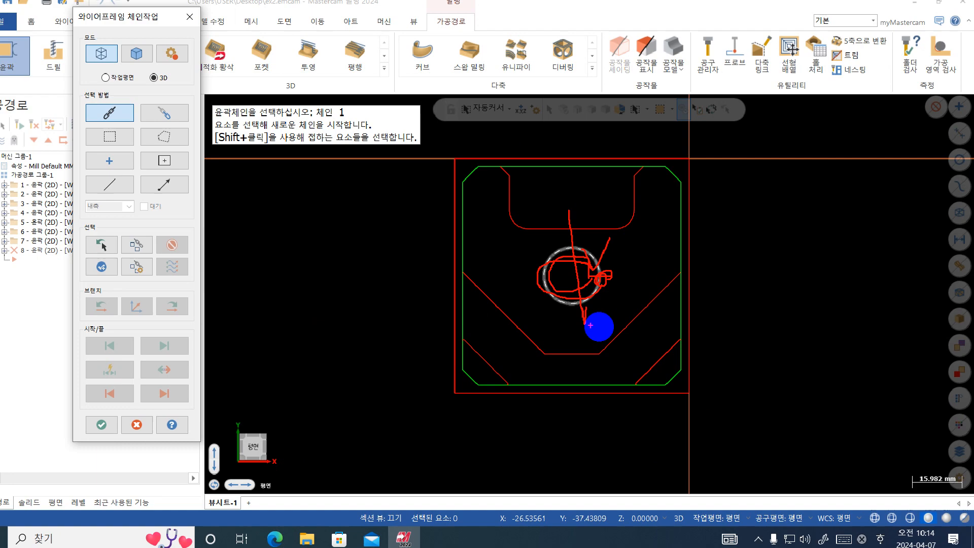
{"action": "left_click", "coordinate": [603, 260]}
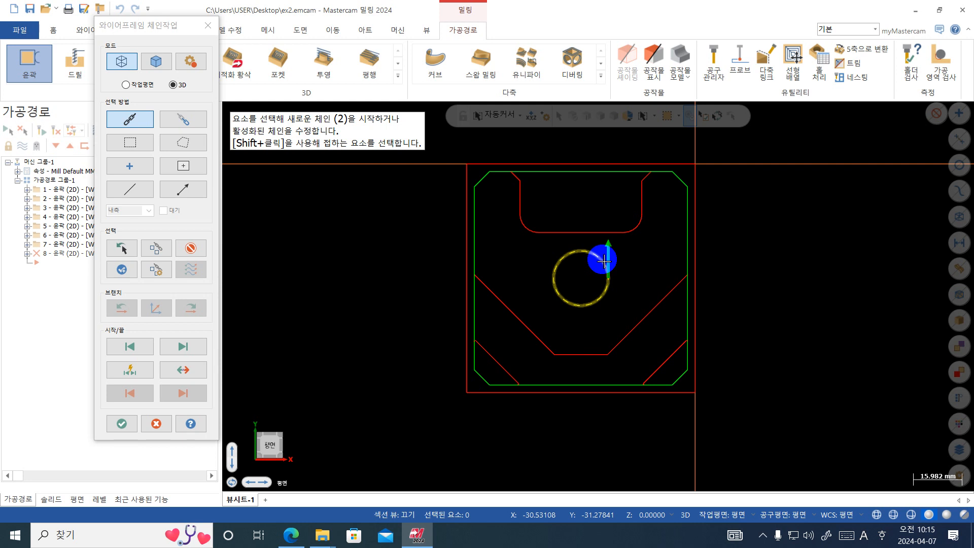
{"action": "left_click", "coordinate": [128, 423]}
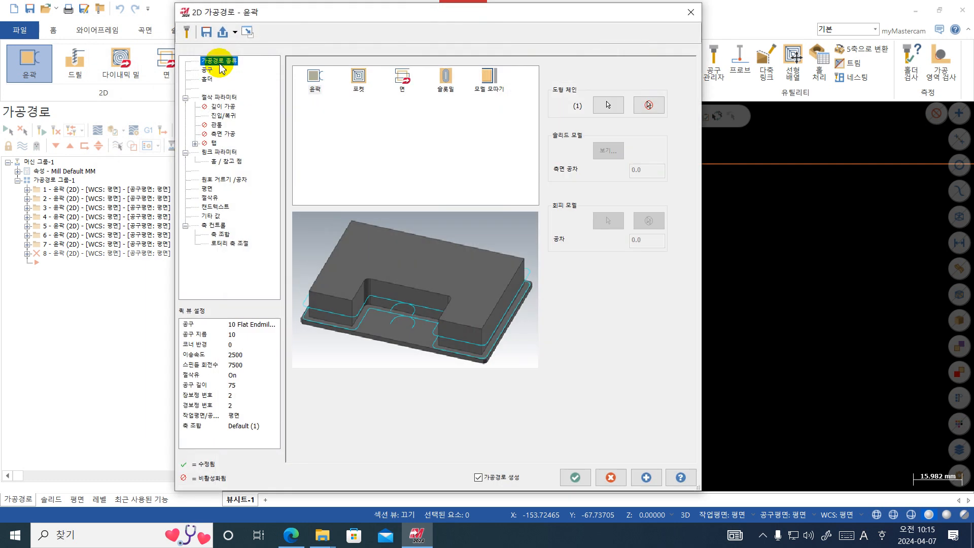
- Check the circle contour's tool, cut parameters (절삭 파라미터) and lead in/out (진입/복귀) settings
{"action": "left_click", "coordinate": [208, 71]}
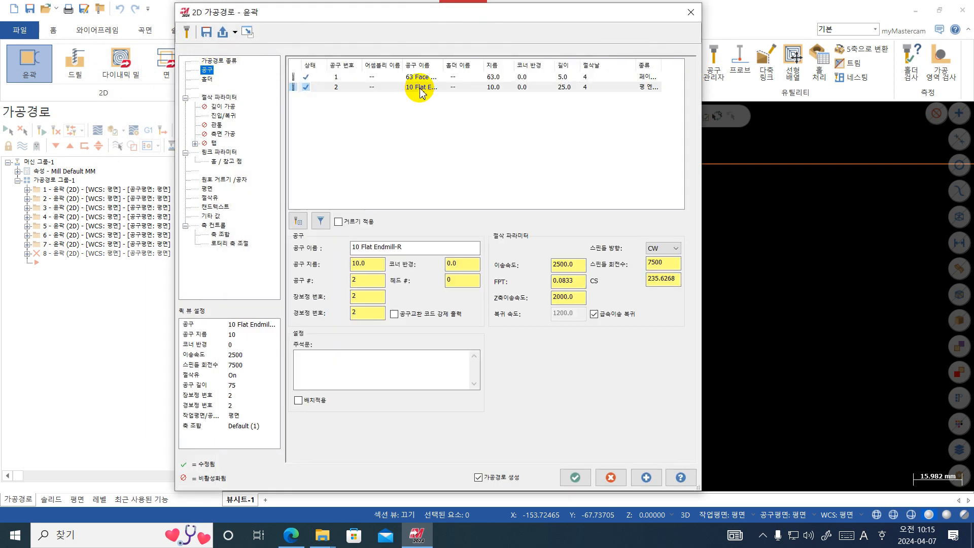
{"action": "left_click", "coordinate": [215, 97]}
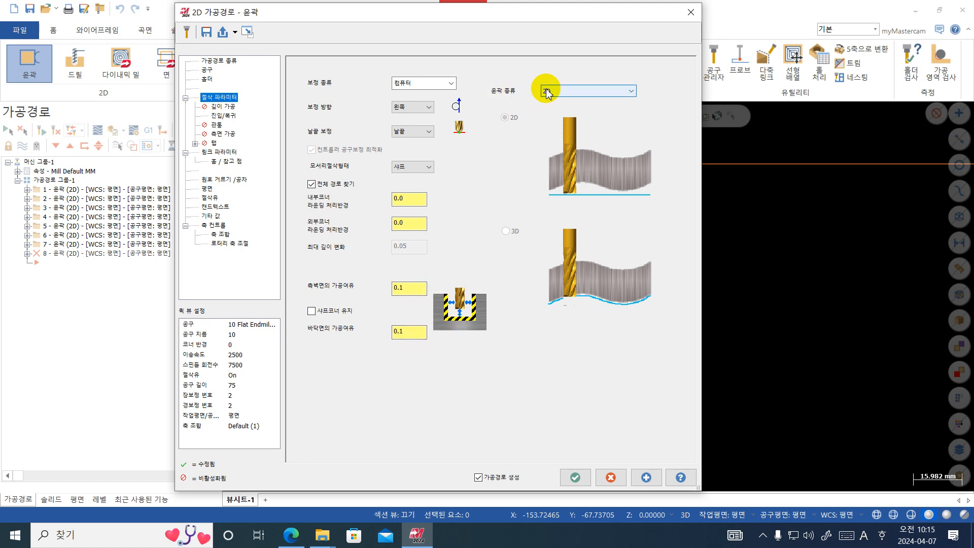
{"action": "left_click", "coordinate": [232, 118]}
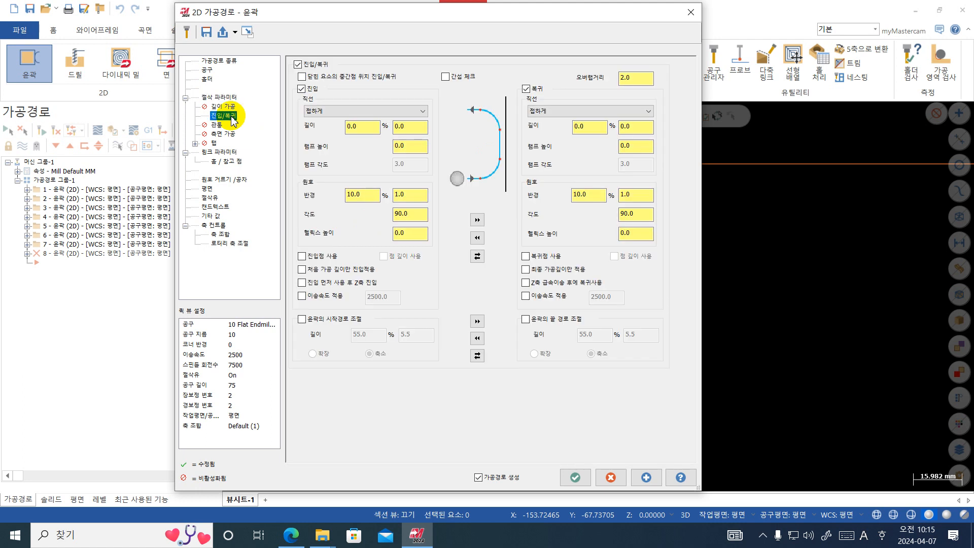
{"action": "left_click_drag", "start_coordinate": [472, 16], "coordinate": [506, 450]}
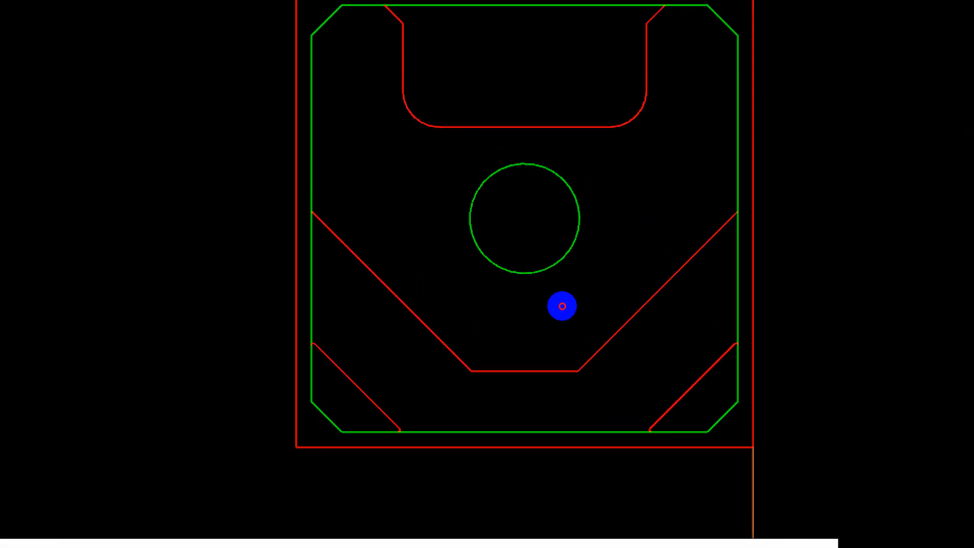
{"action": "left_click", "coordinate": [562, 306]}
{"action": "mouse_move", "coordinate": [567, 328]}
{"action": "left_mouse_down"}
{"action": "mouse_move", "coordinate": [555, 304]}
{"action": "mouse_move", "coordinate": [577, 337]}
{"action": "mouse_move", "coordinate": [553, 160]}
{"action": "left_mouse_up"}
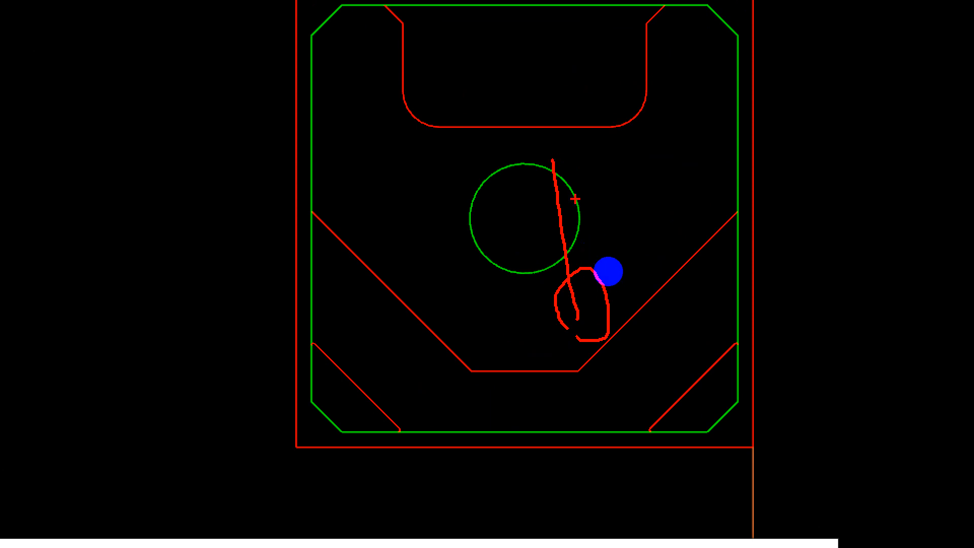
{"action": "mouse_move", "coordinate": [520, 227]}
{"action": "left_mouse_down"}
{"action": "mouse_move", "coordinate": [540, 228]}
{"action": "mouse_move", "coordinate": [561, 203]}
{"action": "left_mouse_up"}
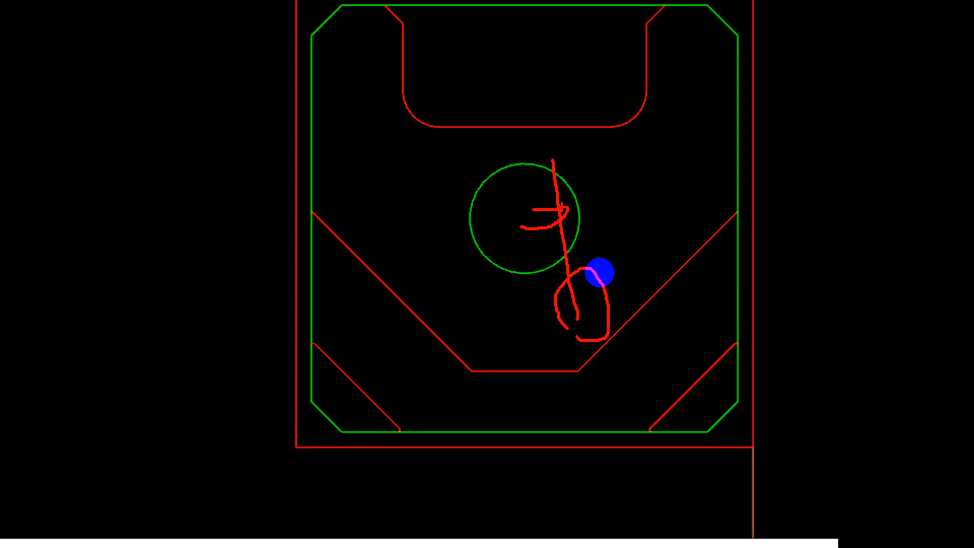
{"action": "key", "text": "Escape"}
{"action": "mouse_move", "coordinate": [517, 445]}
{"action": "left_mouse_down"}
{"action": "mouse_move", "coordinate": [479, 117]}
{"action": "mouse_move", "coordinate": [461, 69]}
{"action": "left_mouse_up"}
- Set the circle contour's lead-in arc radius to 20% (2.0 mm) and copy the lead-in settings to the lead-out
{"action": "double_click", "coordinate": [355, 261]}
{"action": "type", "text": "20"}
{"action": "key", "text": "Tab"}
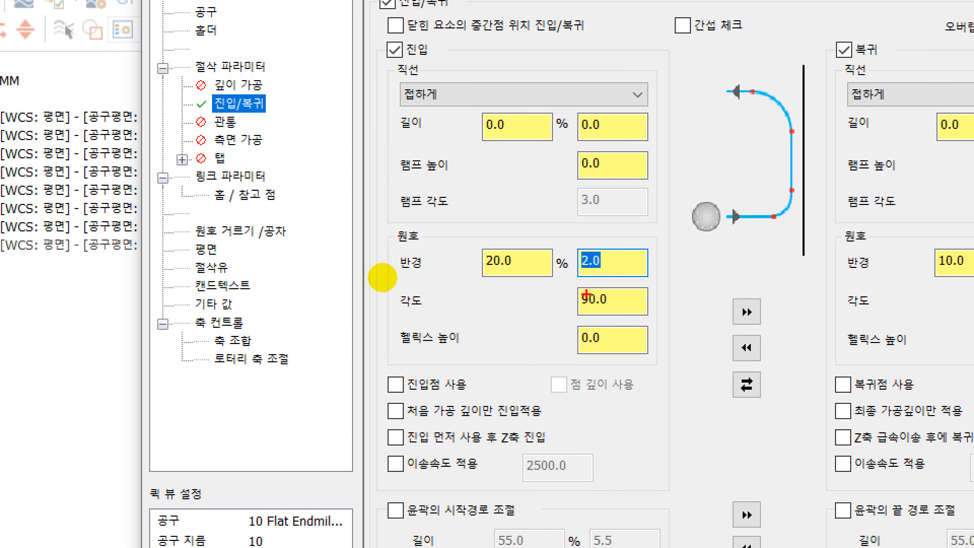
{"action": "mouse_move", "coordinate": [408, 273]}
{"action": "left_mouse_down"}
{"action": "mouse_move", "coordinate": [349, 248]}
{"action": "mouse_move", "coordinate": [400, 288]}
{"action": "mouse_move", "coordinate": [386, 297]}
{"action": "left_mouse_up"}
{"action": "key", "text": "Escape"}
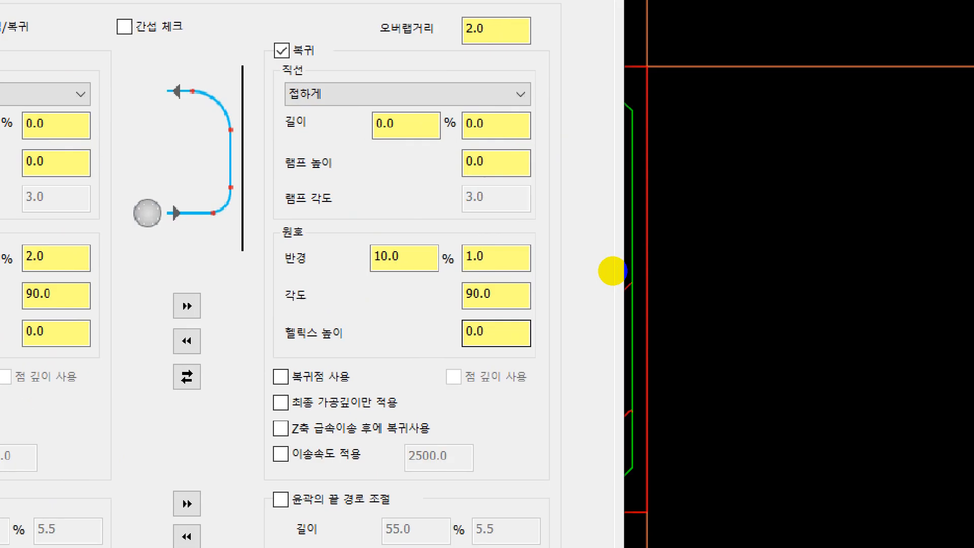
{"action": "left_click_drag", "start_coordinate": [563, 213], "coordinate": [561, 326]}
{"action": "key", "text": "Escape"}
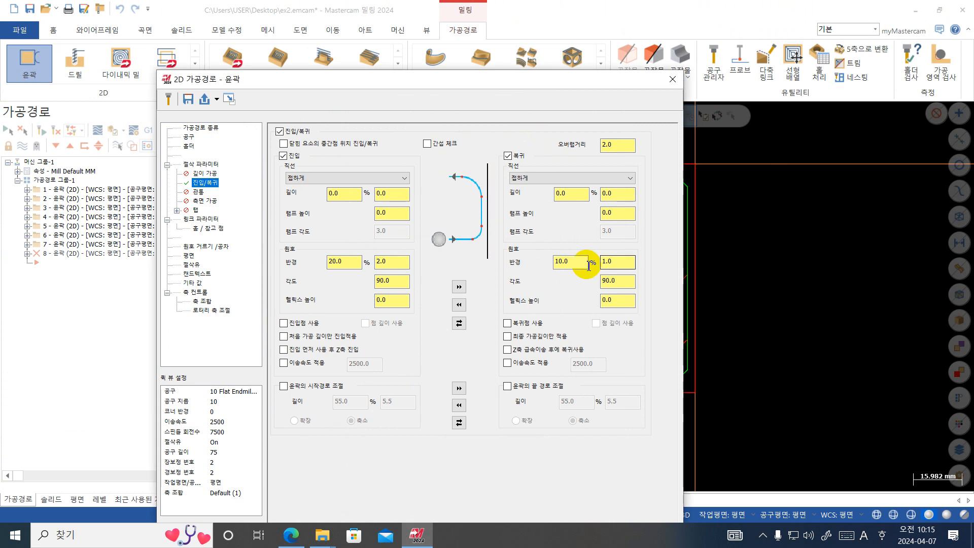
{"action": "left_click", "coordinate": [458, 287]}
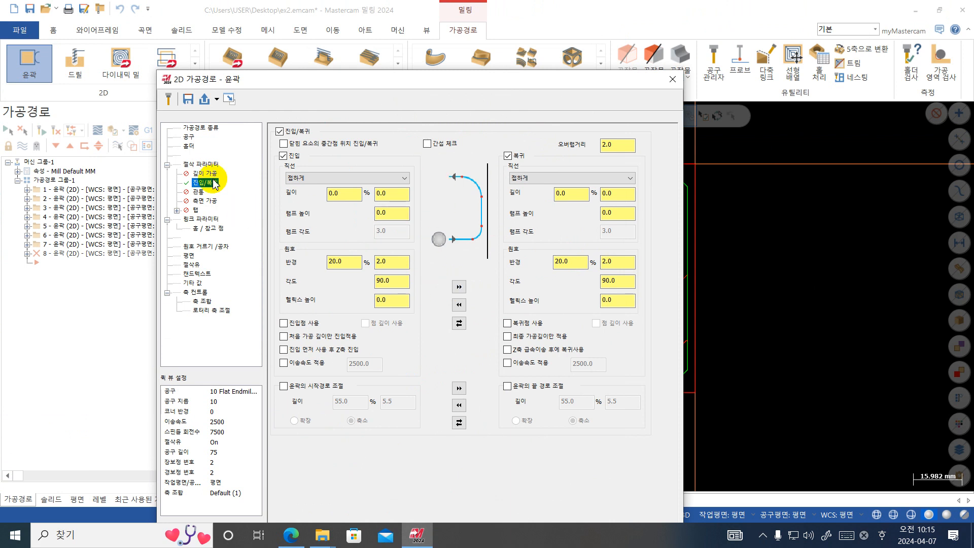
- Change the circle operation's contour type (윤곽 종류) to ramp (램프) in the cut parameters
{"action": "left_click", "coordinate": [202, 165]}
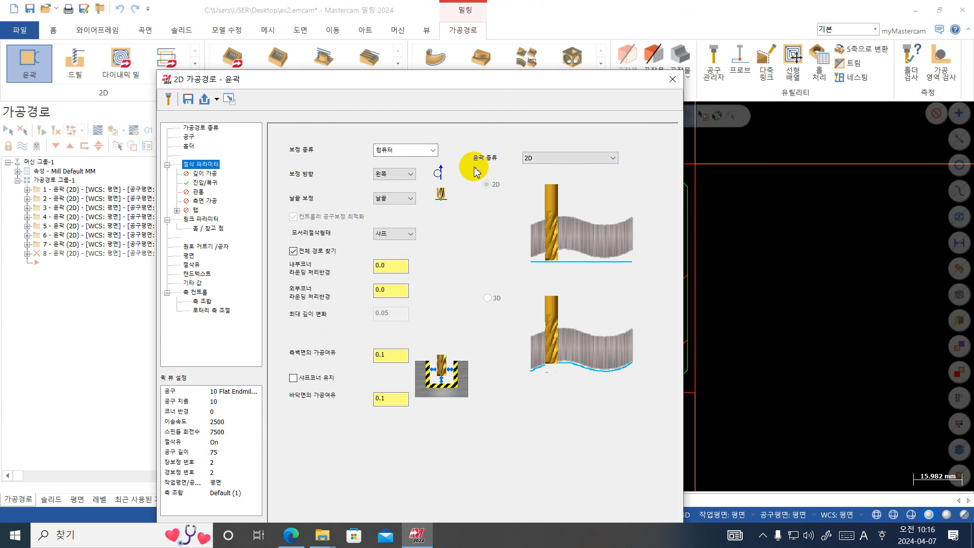
{"action": "left_click", "coordinate": [547, 158]}
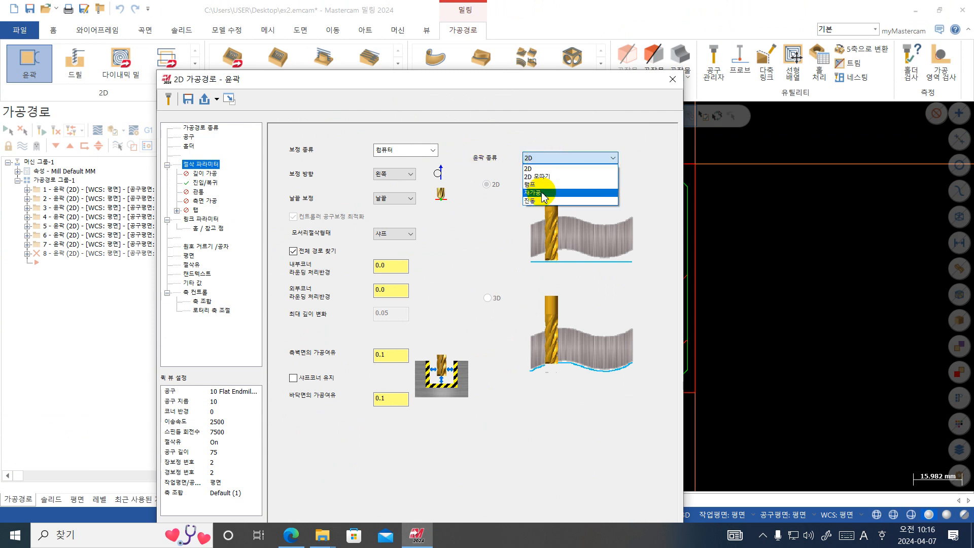
{"action": "left_click", "coordinate": [541, 185]}
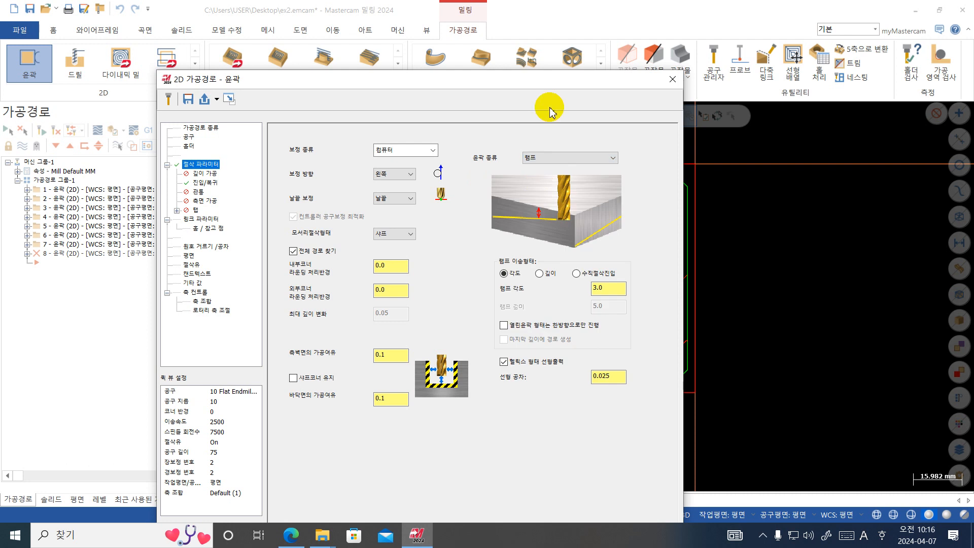
{"action": "left_click_drag", "start_coordinate": [521, 83], "coordinate": [492, 4]}
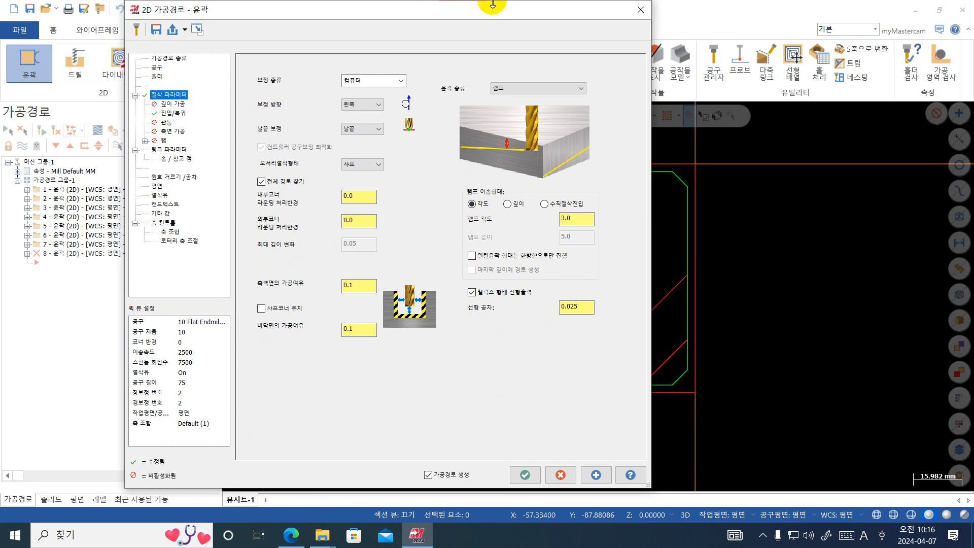
- Set the ramp motion to depth (깊이) with a ramp depth of 3.0 and enable a pass at the final depth (마지막 깊이에 경로 생성)
{"action": "left_click", "coordinate": [507, 203]}
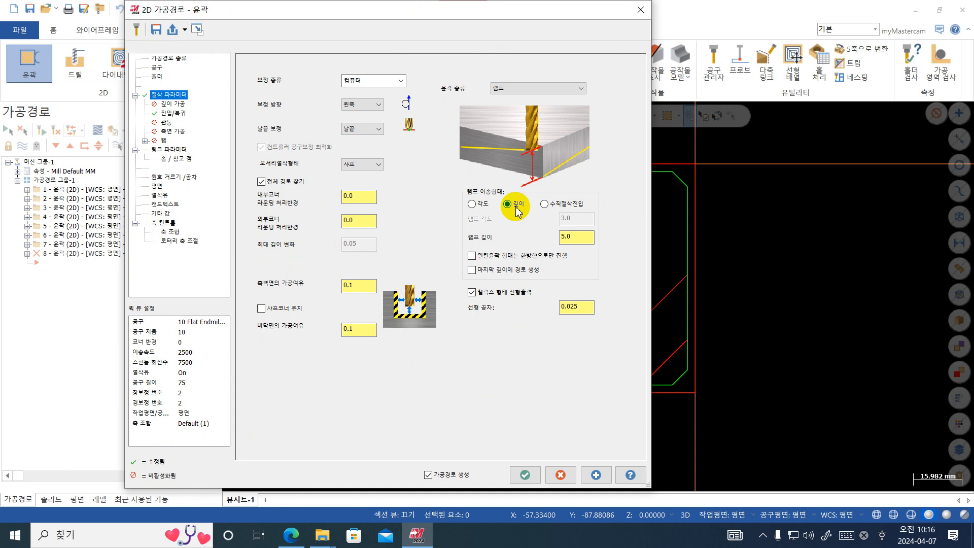
{"action": "double_click", "coordinate": [569, 236]}
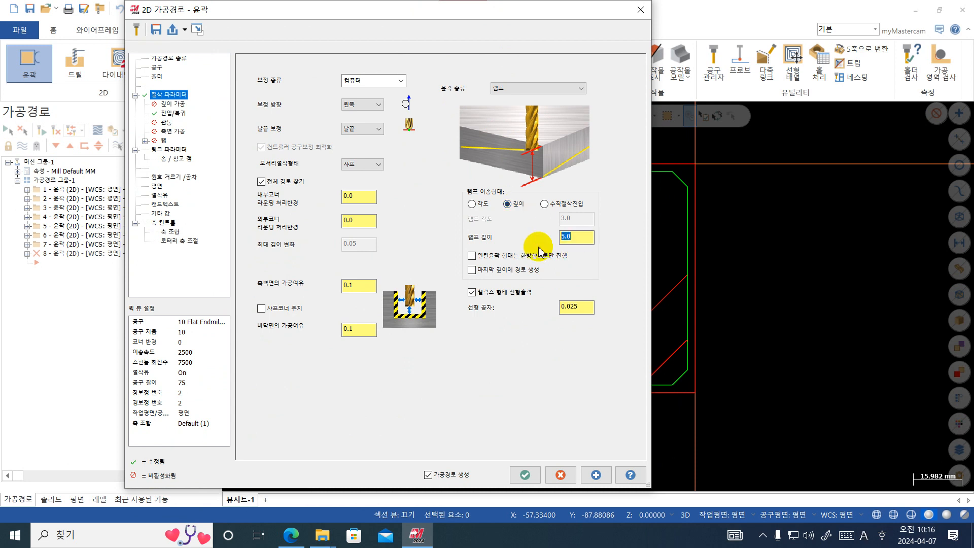
{"action": "type", "text": "3.0"}
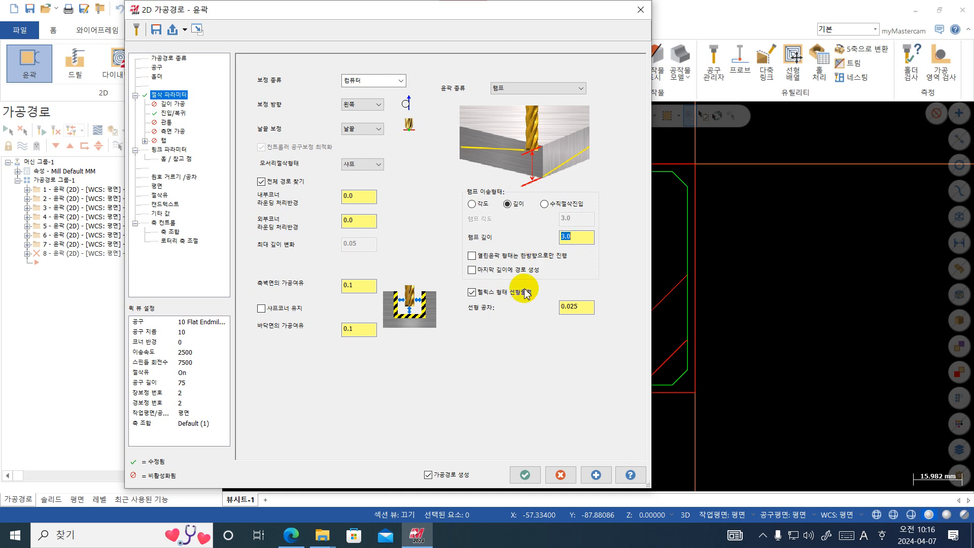
{"action": "left_click", "coordinate": [498, 274]}
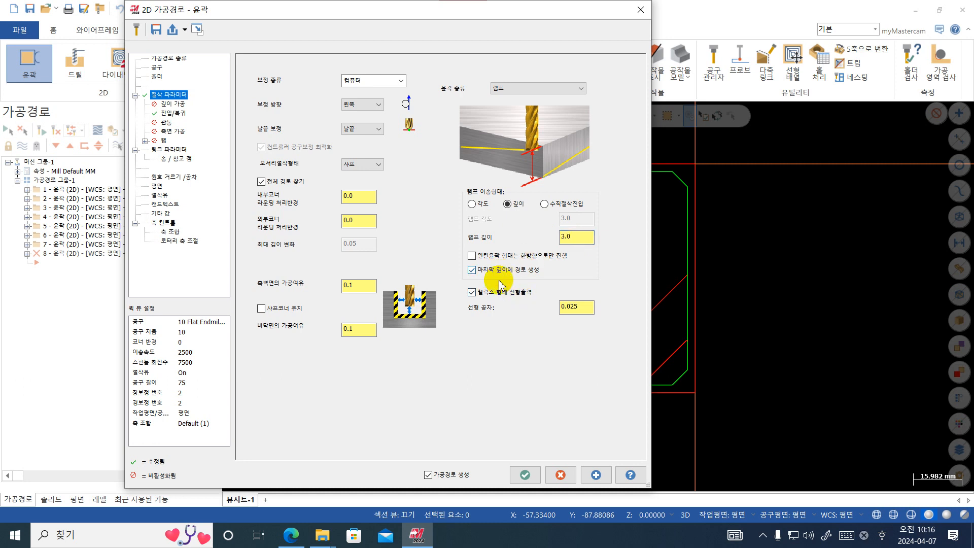
{"action": "key", "text": "ctrl+1"}
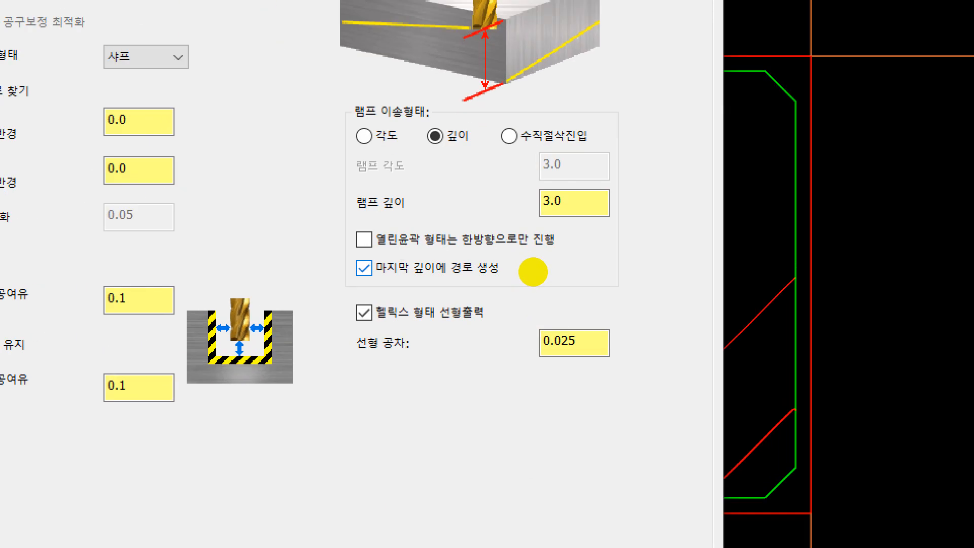
{"action": "left_click", "coordinate": [535, 269]}
{"action": "mouse_move", "coordinate": [543, 265]}
{"action": "left_mouse_down"}
{"action": "mouse_move", "coordinate": [469, 279]}
{"action": "mouse_move", "coordinate": [503, 264]}
{"action": "mouse_move", "coordinate": [398, 263]}
{"action": "left_mouse_up"}
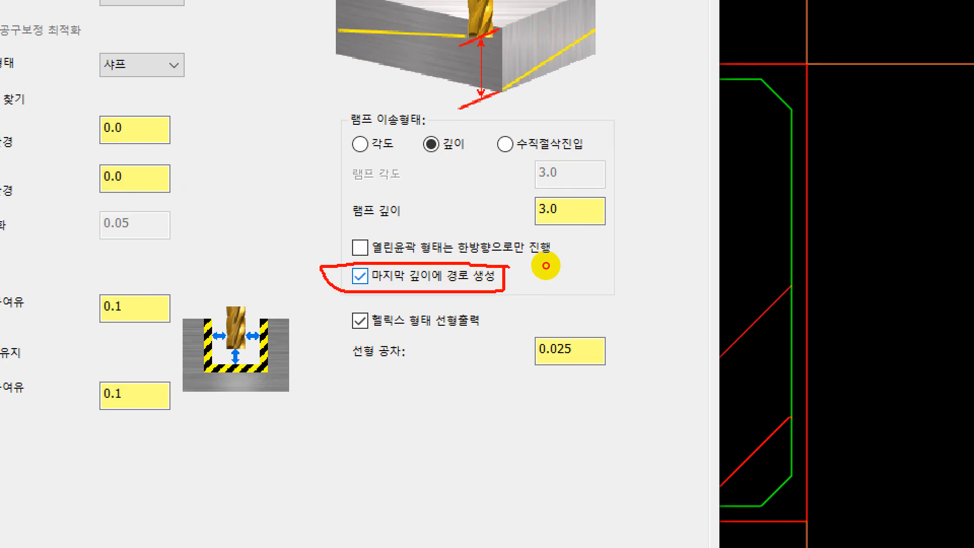
{"action": "key", "text": "Escape"}
{"action": "key", "text": "ctrl+1"}
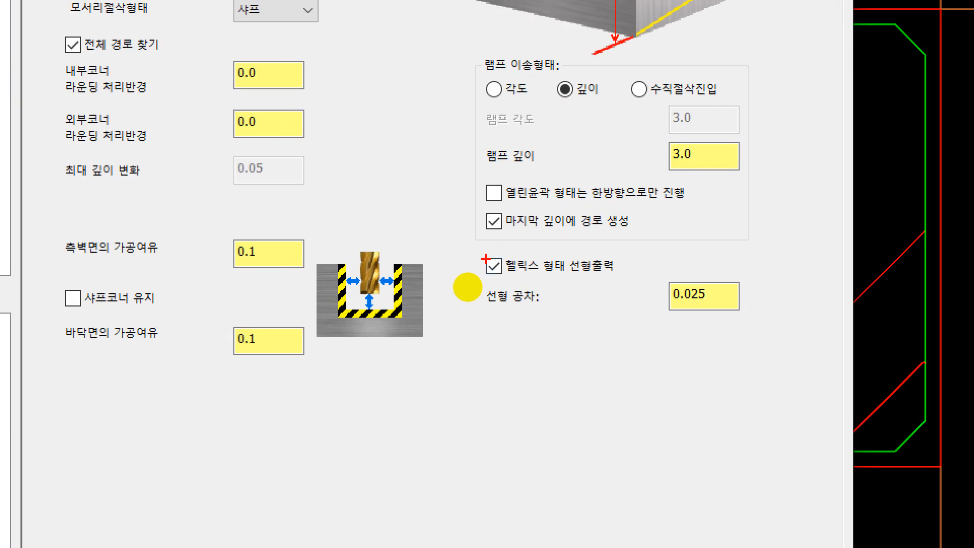
{"action": "left_click_drag", "start_coordinate": [486, 258], "coordinate": [502, 246]}
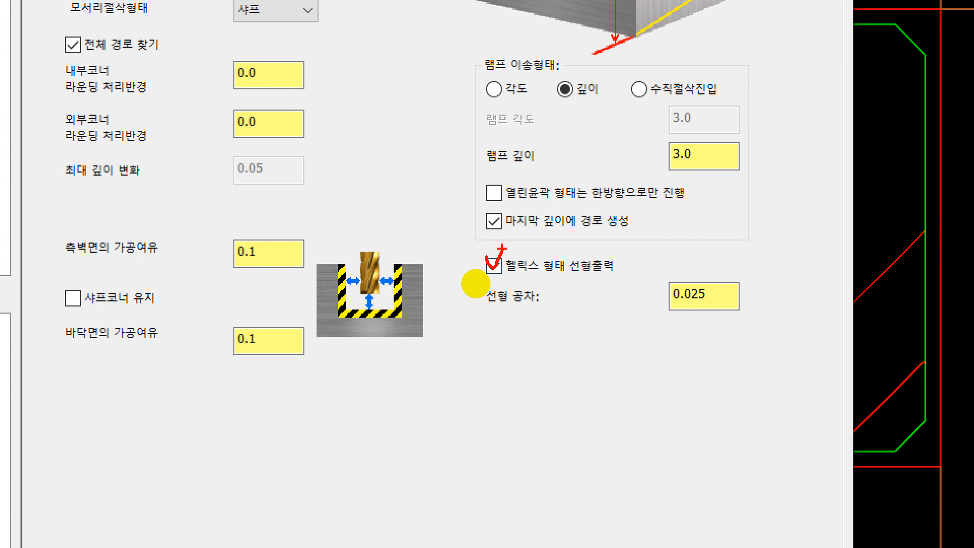
{"action": "mouse_move", "coordinate": [415, 120]}
{"action": "left_mouse_down"}
{"action": "mouse_move", "coordinate": [380, 102]}
{"action": "mouse_move", "coordinate": [293, 147]}
{"action": "mouse_move", "coordinate": [264, 305]}
{"action": "mouse_move", "coordinate": [323, 313]}
{"action": "left_mouse_up"}
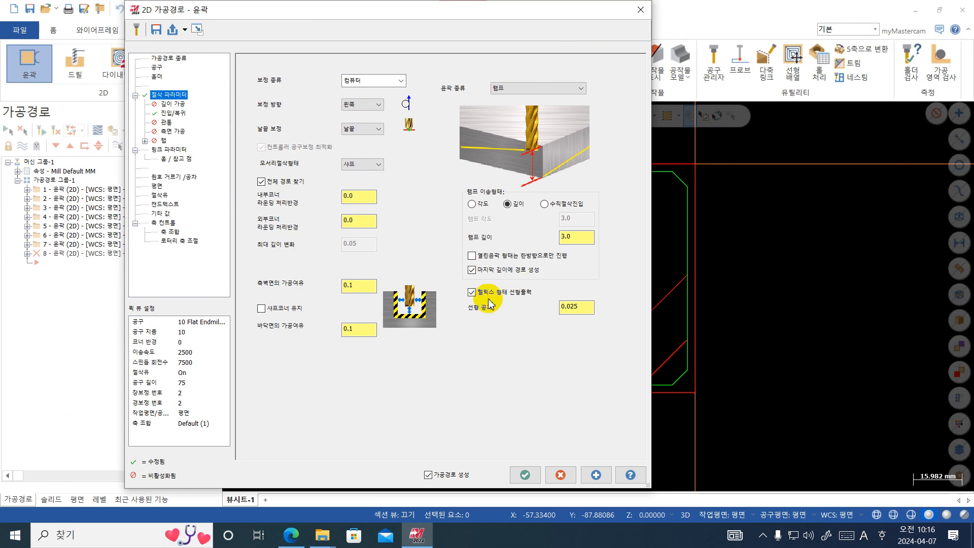
- Turn off linear output of helix moves (헬릭스 형태 선형출력) for the ramp contour
{"action": "left_click", "coordinate": [530, 269]}
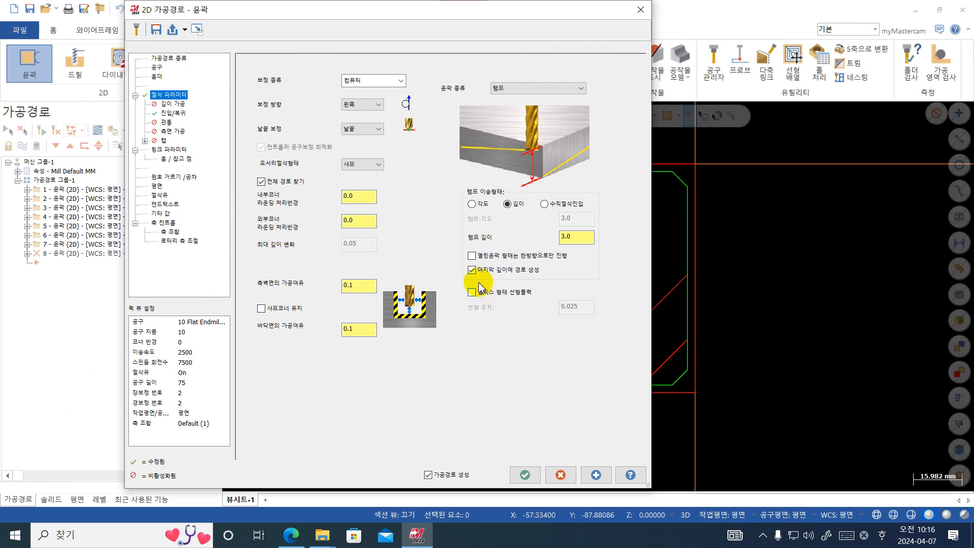
{"action": "left_click", "coordinate": [479, 289]}
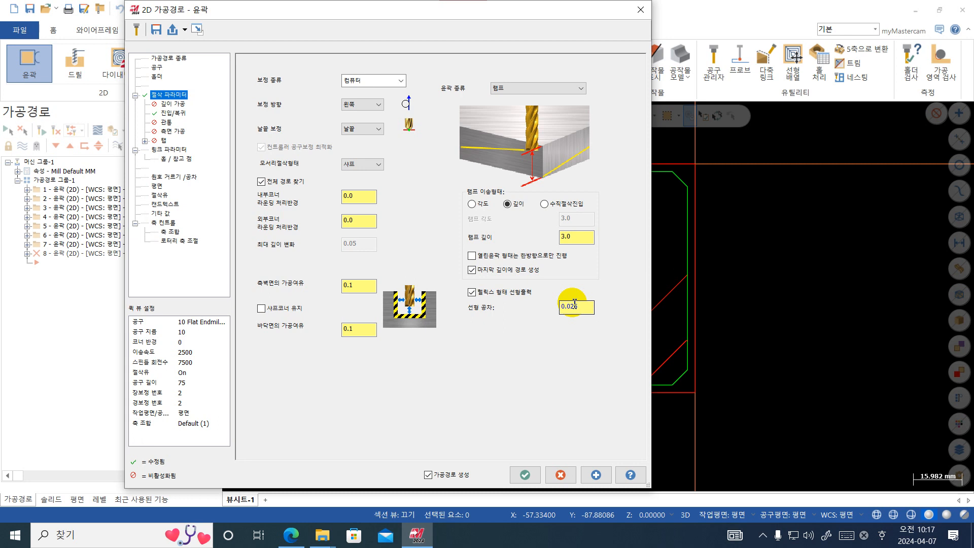
{"action": "left_click", "coordinate": [528, 296]}
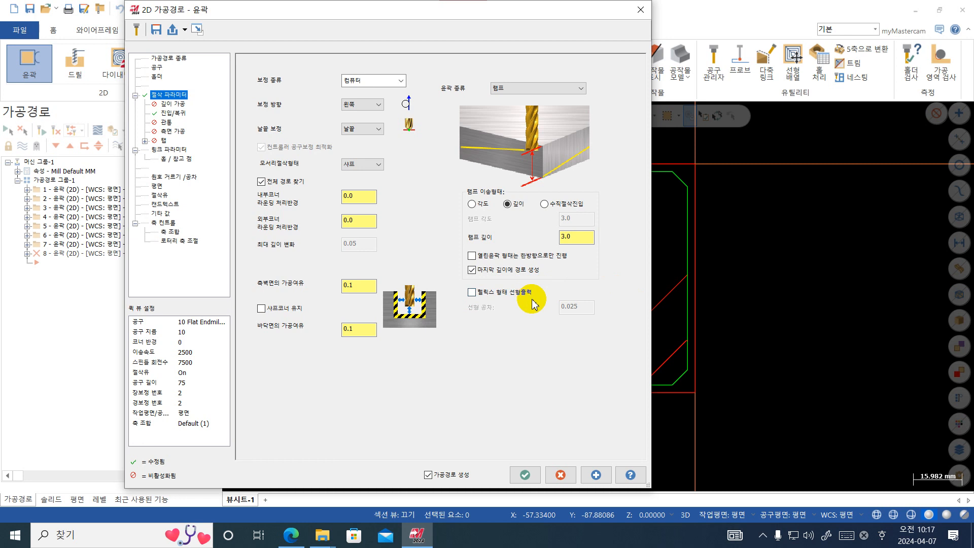
{"action": "left_click", "coordinate": [172, 150]}
{"action": "left_click", "coordinate": [175, 97]}
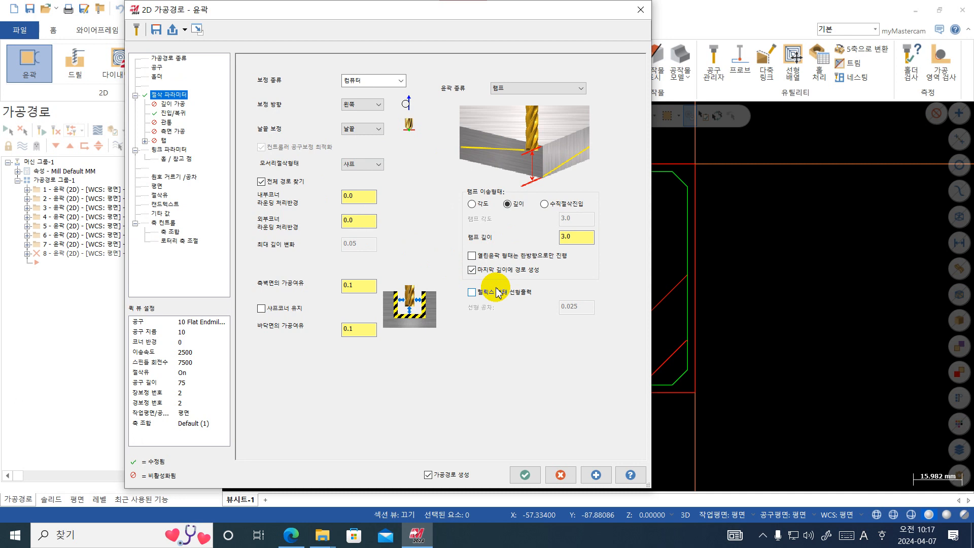
- Set the linking parameters' machining depth to -10.0 and top of stock to 0.2, and generate the circle's ramp toolpath
{"action": "left_click", "coordinate": [158, 152]}
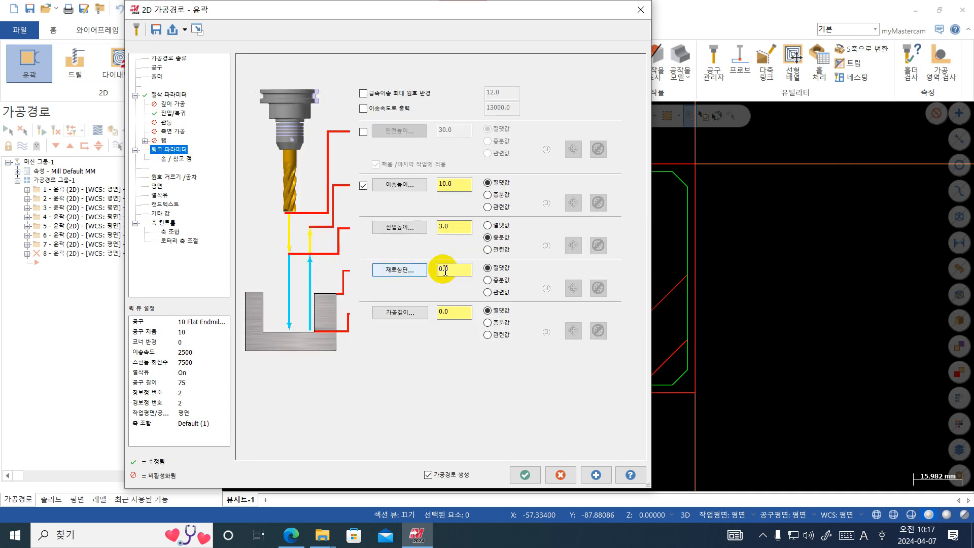
{"action": "left_click", "coordinate": [447, 313]}
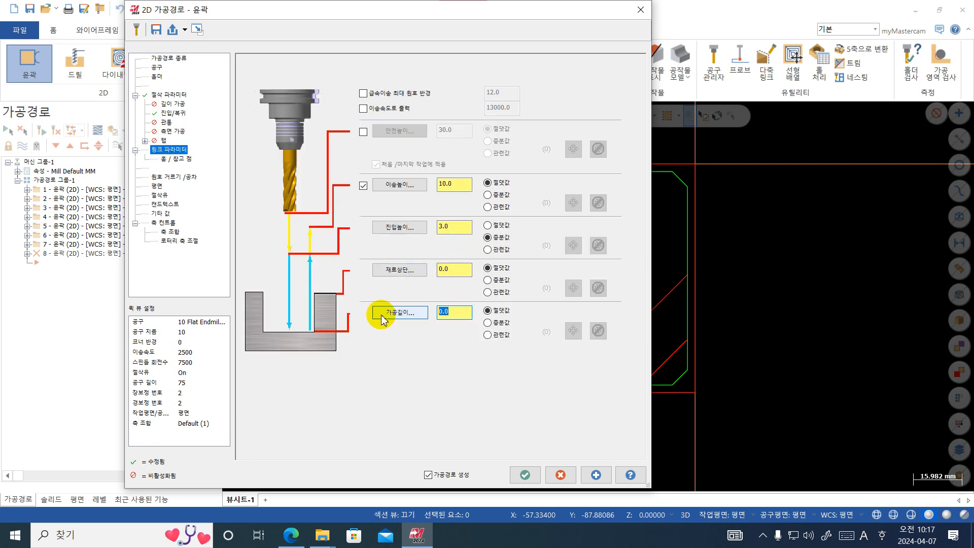
{"action": "type", "text": "-10"}
{"action": "key", "text": "Return"}
{"action": "left_click", "coordinate": [439, 276]}
{"action": "type", "text": "0.2"}
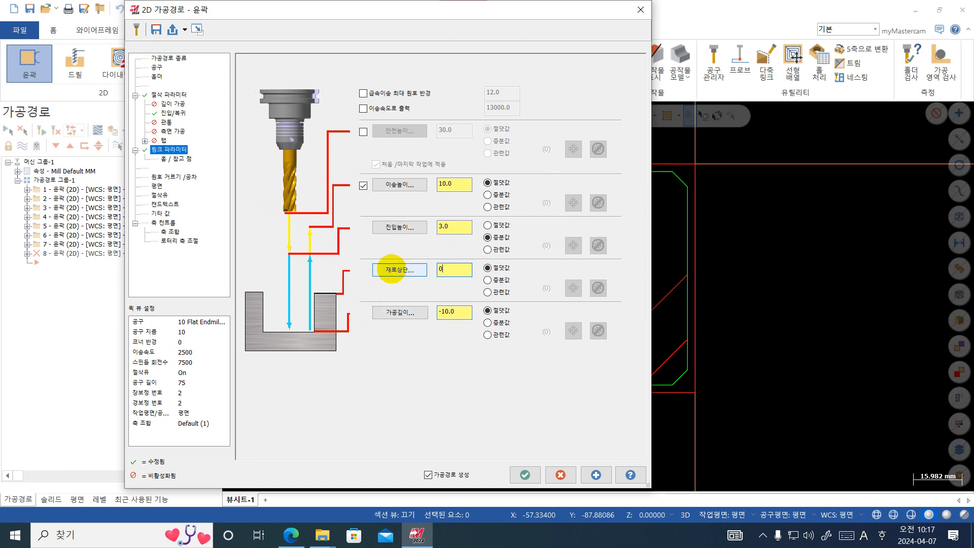
{"action": "key", "text": "Return"}
{"action": "left_click", "coordinate": [534, 475]}
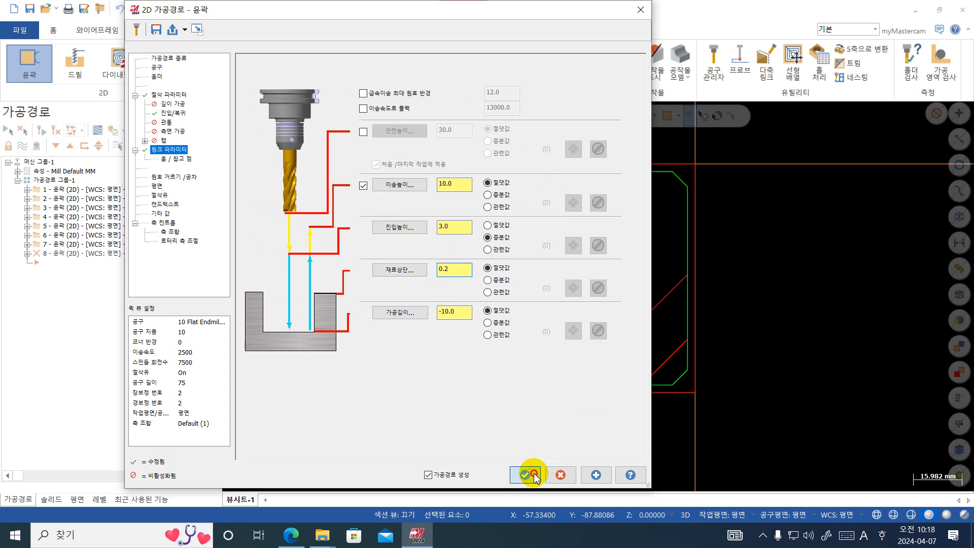
- Backplot the circle's ramp contour and examine its spiral descent from an angled 3D view
{"action": "left_click", "coordinate": [97, 130]}
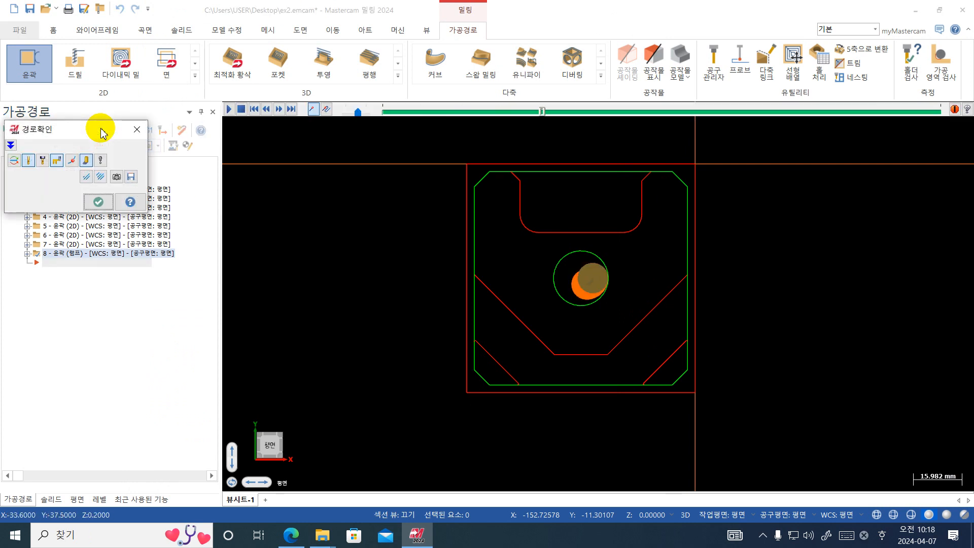
{"action": "middle_click_drag", "start_coordinate": [519, 289], "coordinate": [567, 235]}
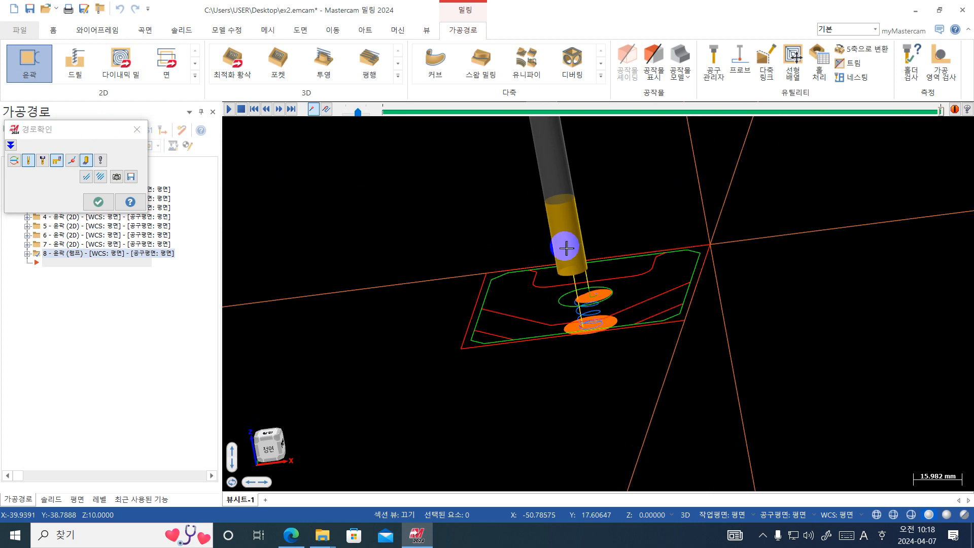
{"action": "left_click", "coordinate": [98, 201]}
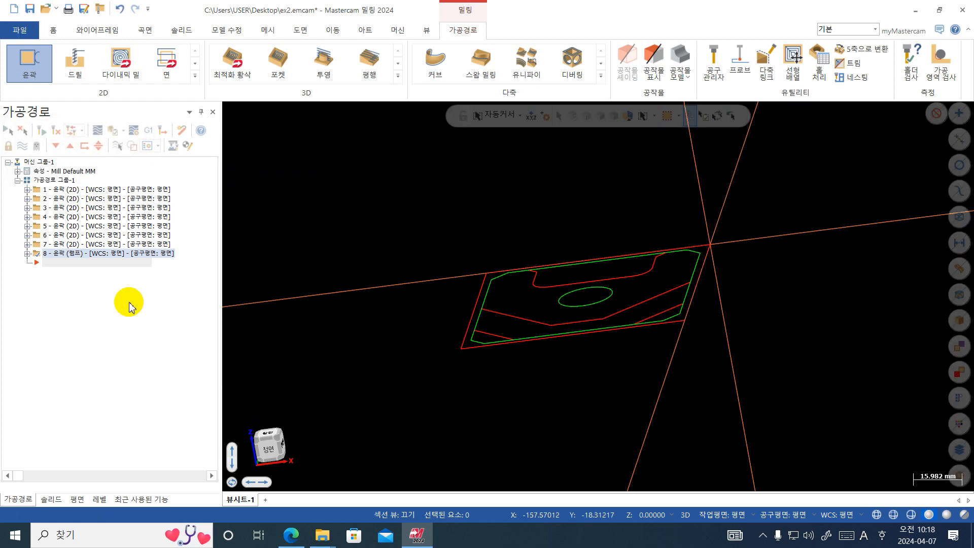
- Reopen the eighth operation's parameters, set its ramp depth (램프 깊이) to 2.0 and regenerate the toolpath
{"action": "left_click", "coordinate": [27, 253]}
{"action": "left_click", "coordinate": [55, 261]}
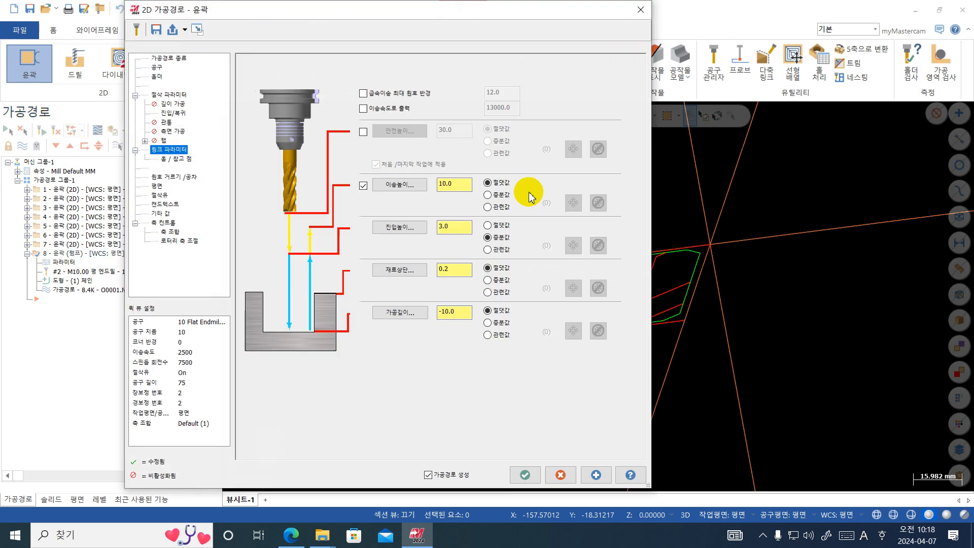
{"action": "left_click", "coordinate": [177, 103]}
{"action": "double_click", "coordinate": [570, 234]}
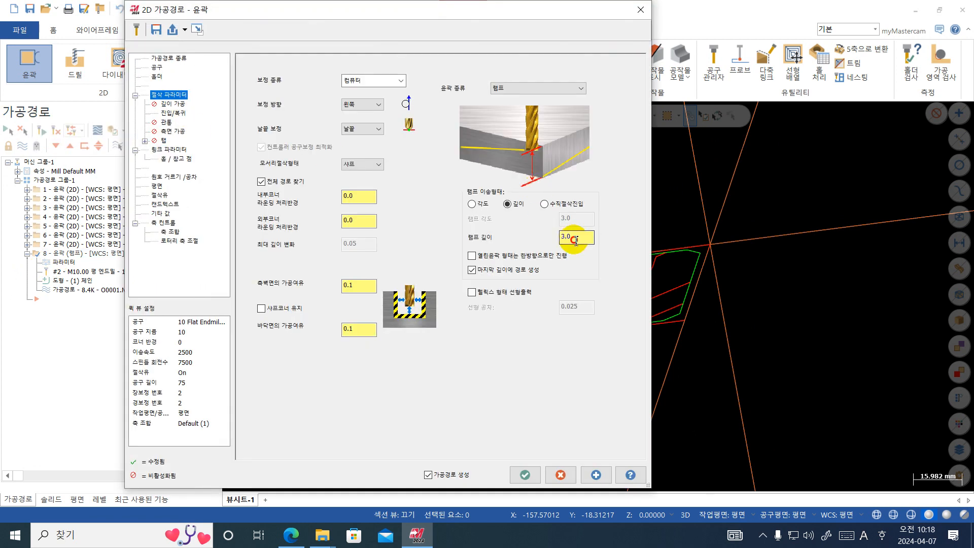
{"action": "type", "text": "3"}
{"action": "left_click_drag", "start_coordinate": [581, 242], "coordinate": [551, 242]}
{"action": "type", "text": "2"}
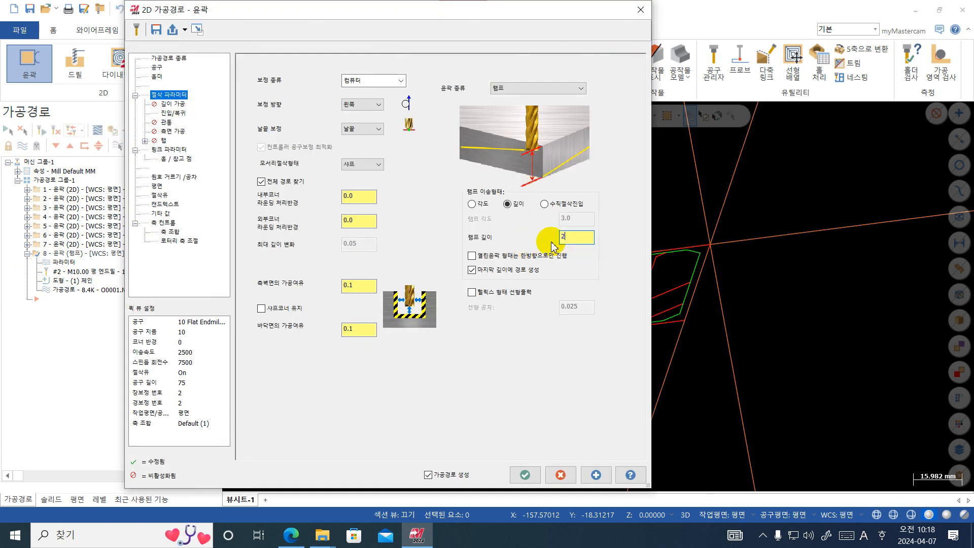
{"action": "key", "text": "Return"}
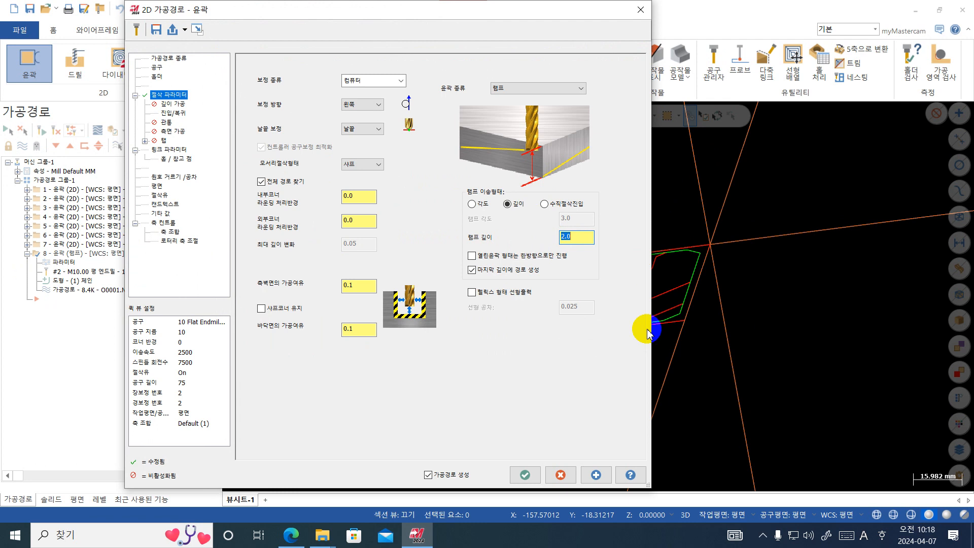
{"action": "left_click", "coordinate": [526, 475]}
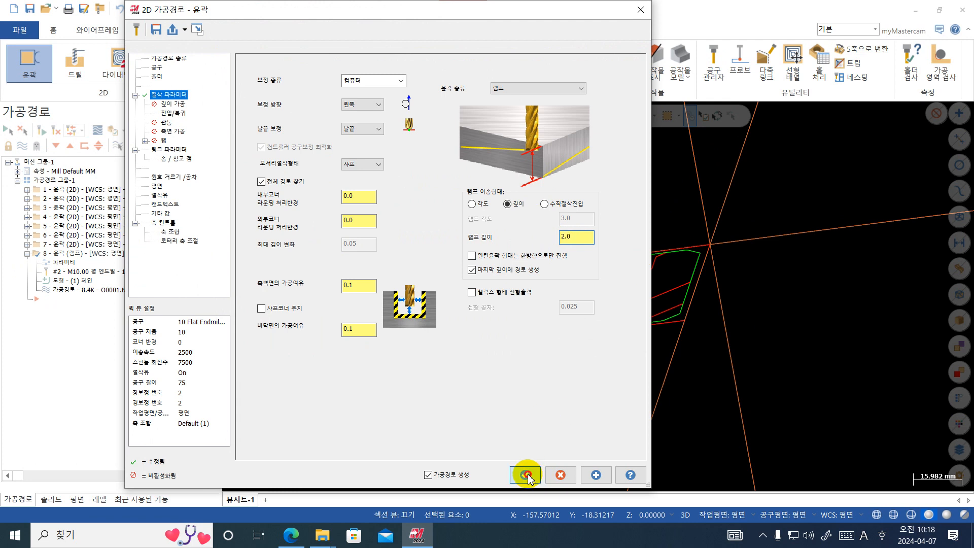
- Backplot the eighth operation's regenerated ramp contour and examine its helical descent from an angled view and the top view (평면)
{"action": "left_click", "coordinate": [97, 131]}
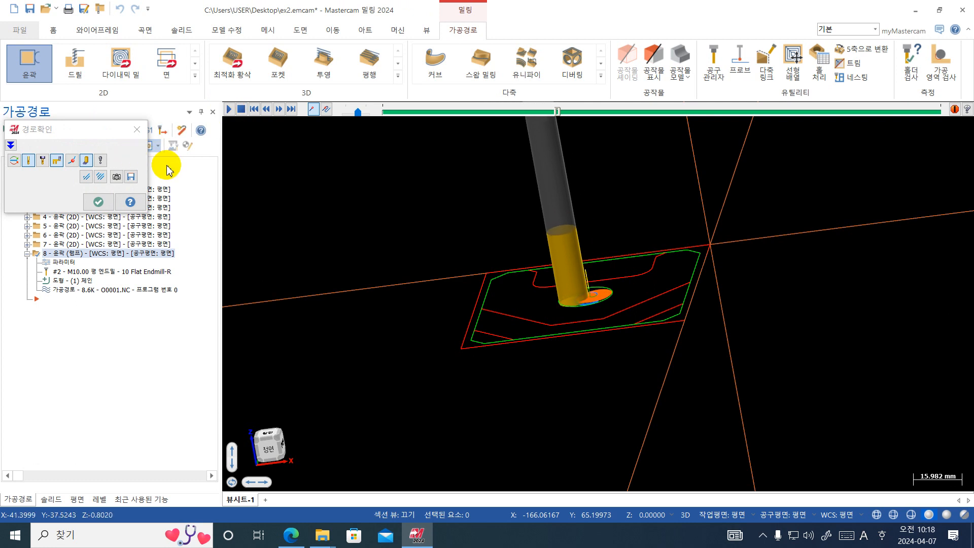
{"action": "scroll", "coordinate": [588, 313], "scroll_direction": "up", "scroll_amount": 2}
{"action": "scroll", "coordinate": [588, 313], "scroll_direction": "up", "scroll_amount": 4}
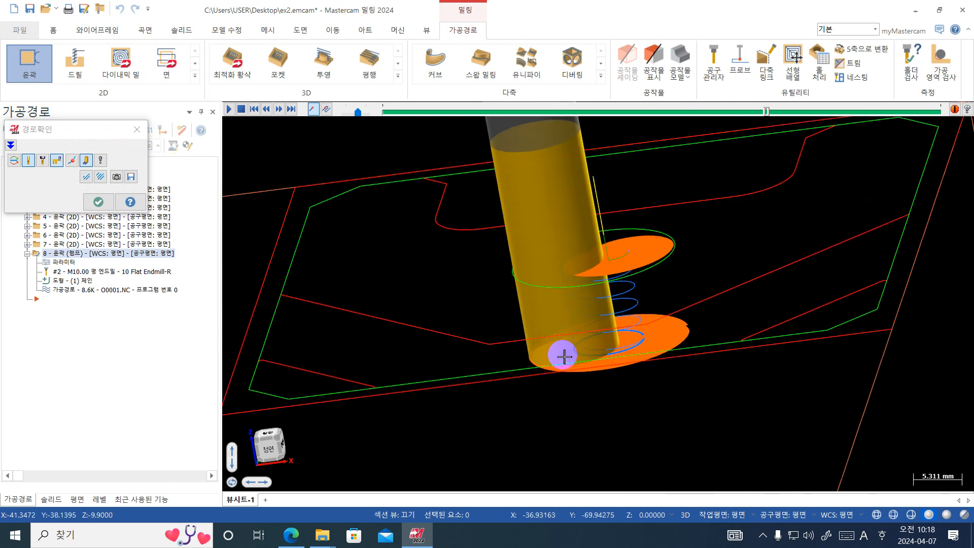
{"action": "middle_click_drag", "start_coordinate": [644, 350], "coordinate": [720, 195]}
{"action": "right_click", "coordinate": [720, 194]}
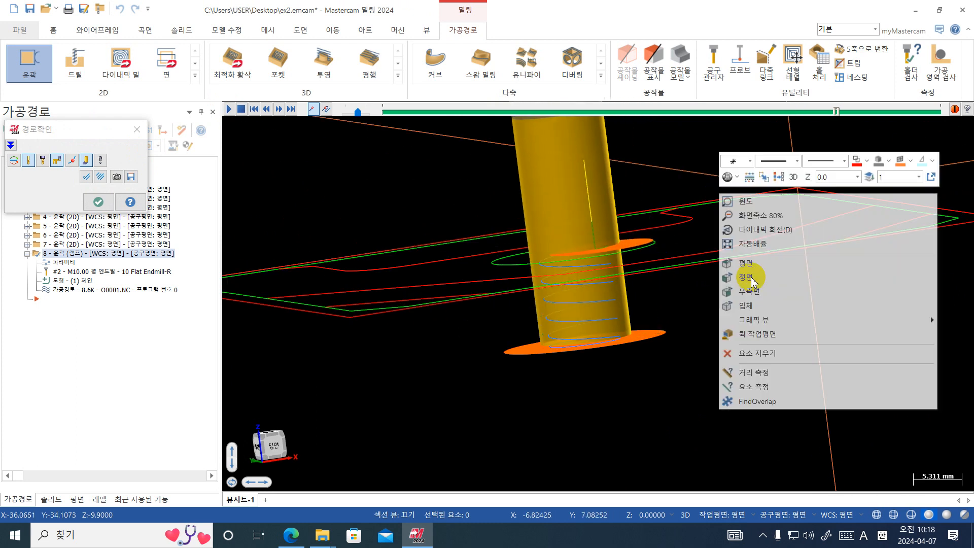
{"action": "left_click", "coordinate": [750, 265]}
{"action": "scroll", "coordinate": [582, 278], "scroll_direction": "up", "scroll_amount": 3}
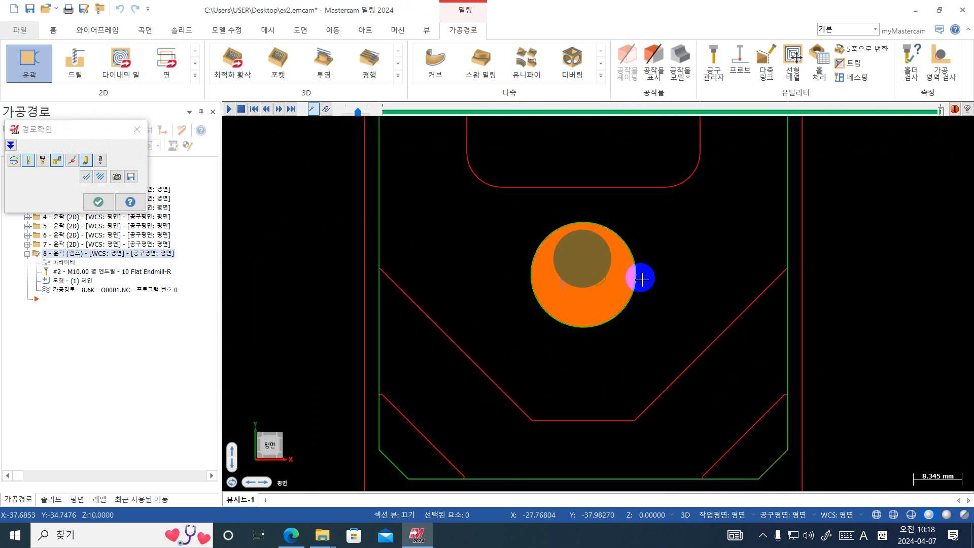
{"action": "key", "text": "Escape"}
{"action": "scroll", "coordinate": [346, 288], "scroll_direction": "down", "scroll_amount": 1}
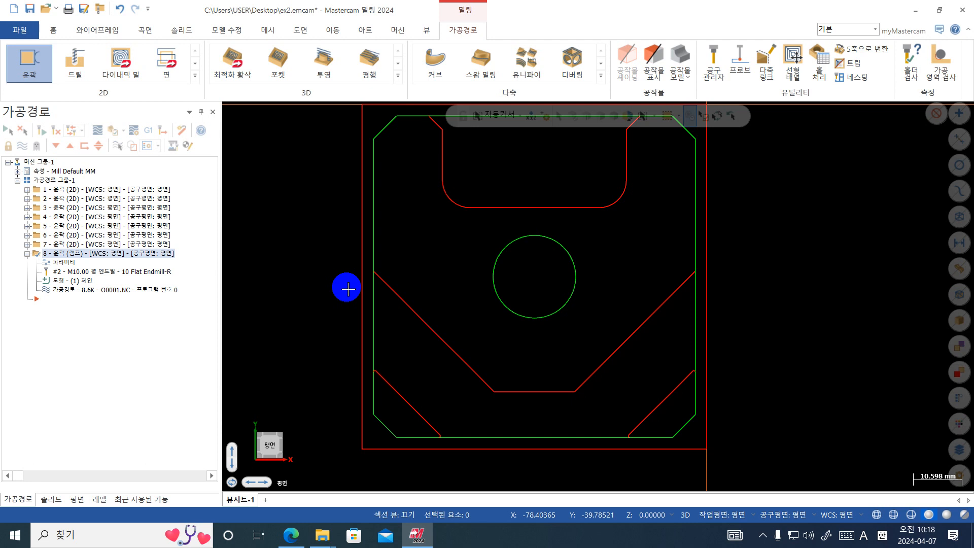
{"action": "scroll", "coordinate": [509, 289], "scroll_direction": "down", "scroll_amount": 4}
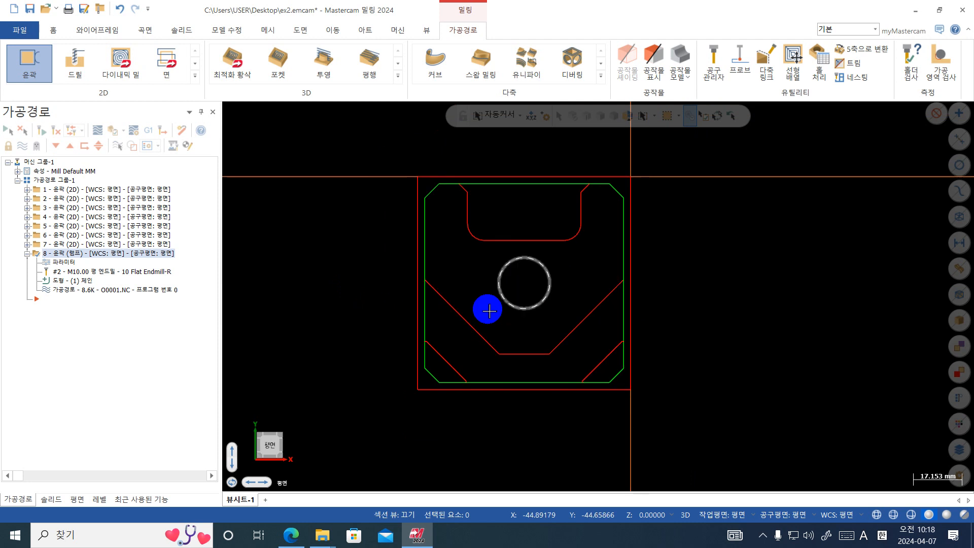
- Select all operations in the toolpath group and define rectangular stock in the stock setup (공작물 설정) from the outer square's opposite corners
{"action": "left_click", "coordinate": [28, 253]}
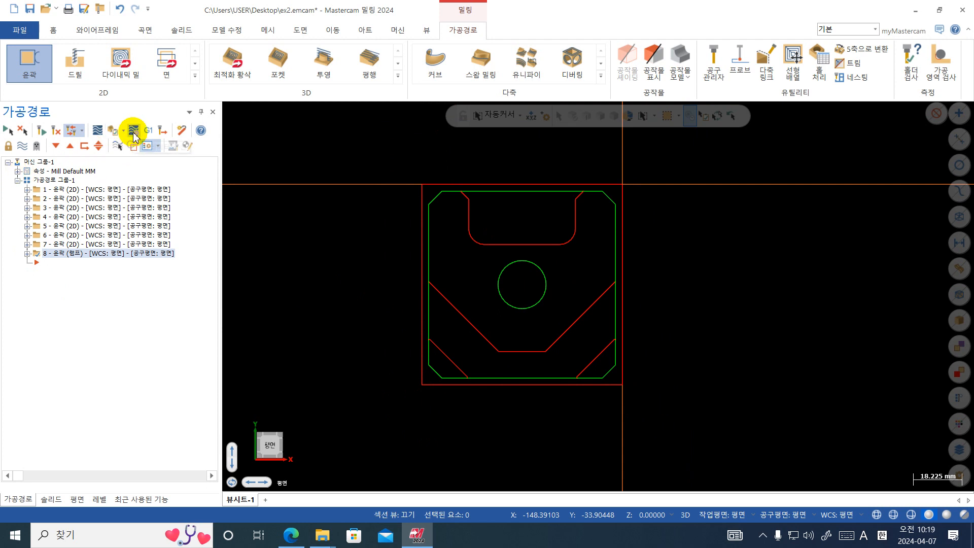
{"action": "left_click", "coordinate": [31, 180]}
{"action": "left_click", "coordinate": [18, 171]}
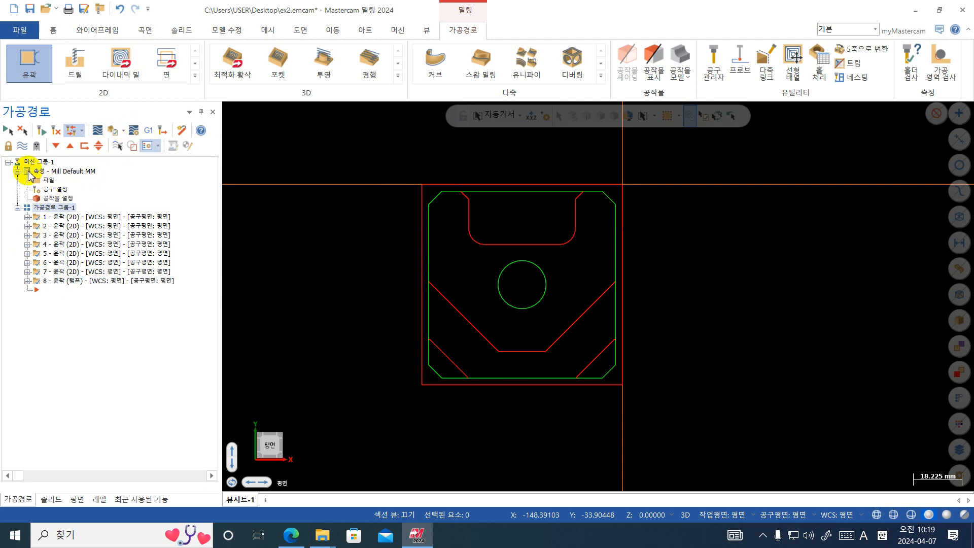
{"action": "double_click", "coordinate": [56, 198]}
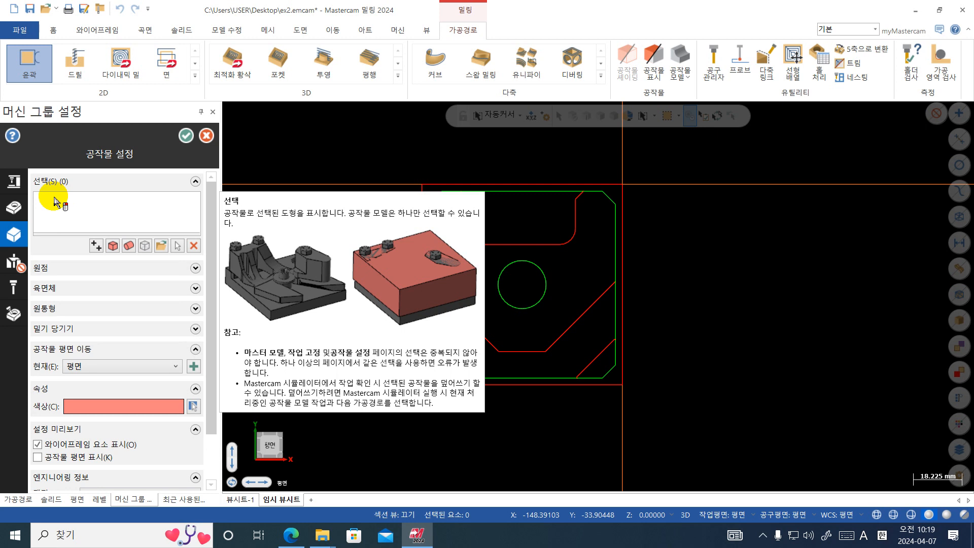
{"action": "scroll", "coordinate": [568, 216], "scroll_direction": "down", "scroll_amount": 1}
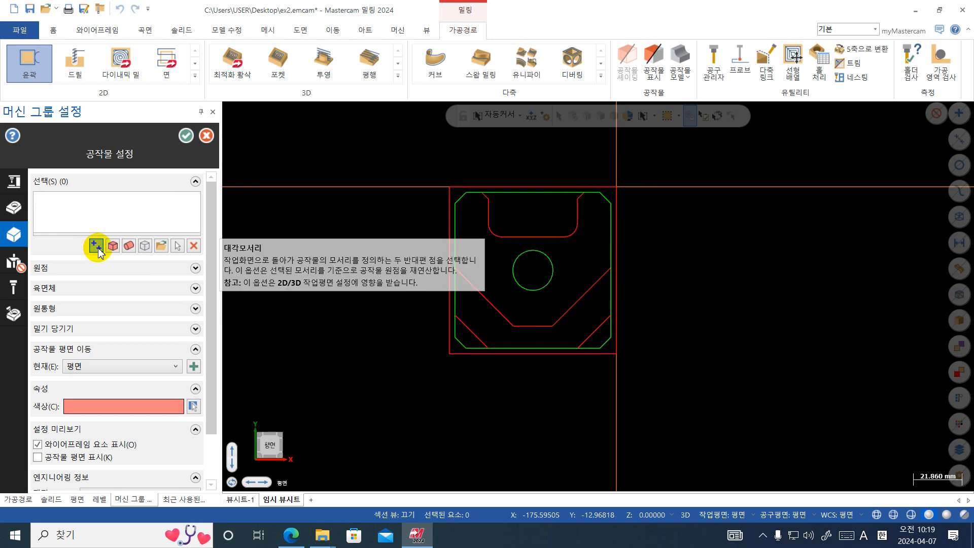
{"action": "left_click", "coordinate": [97, 247]}
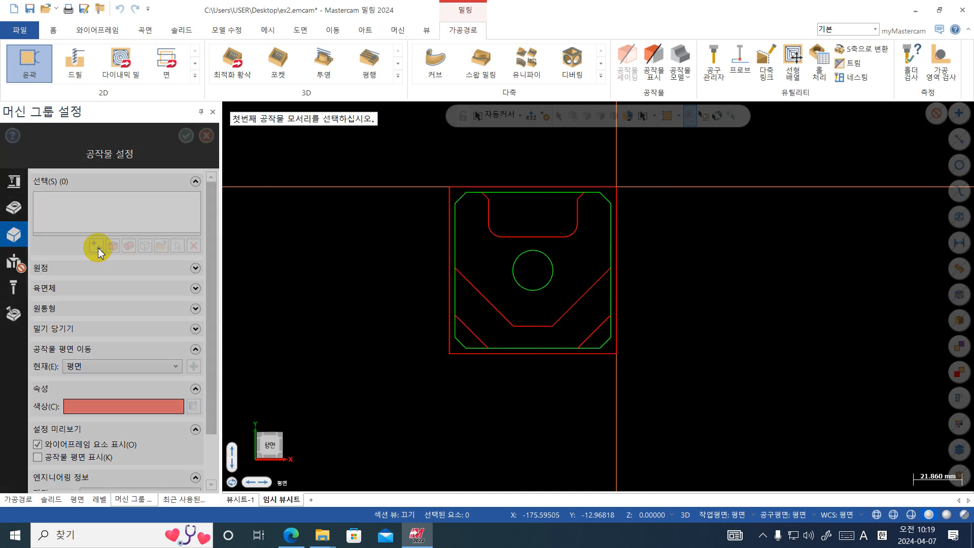
{"action": "left_click", "coordinate": [618, 187]}
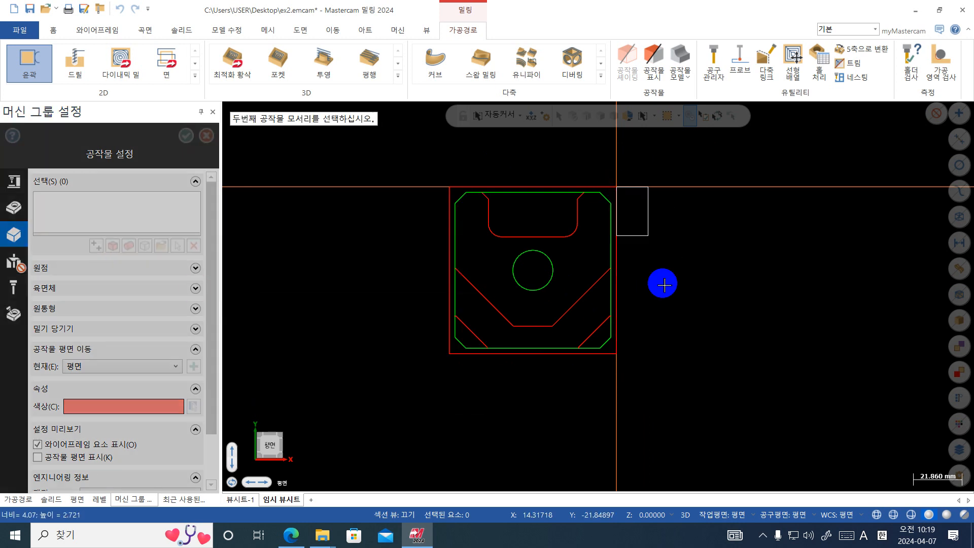
{"action": "left_click", "coordinate": [451, 353]}
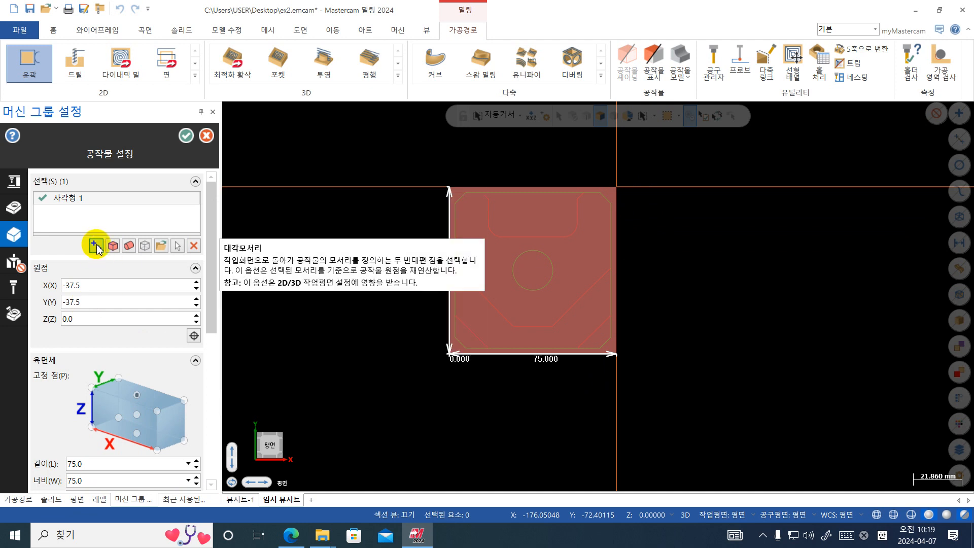
- Set the rectangular stock's height (높이) to 25.0
{"action": "scroll", "coordinate": [91, 406], "scroll_direction": "down", "scroll_amount": 1}
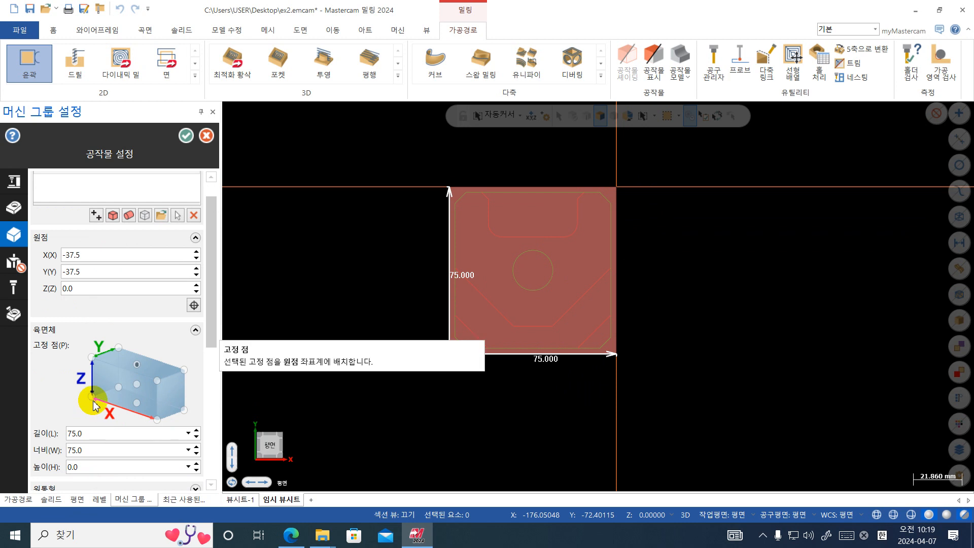
{"action": "left_click", "coordinate": [99, 471]}
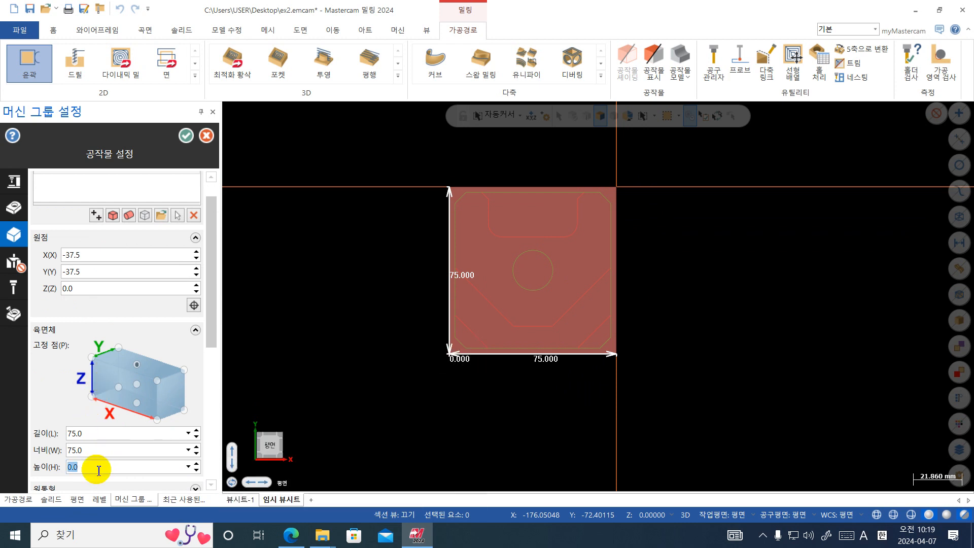
{"action": "middle_click_drag", "start_coordinate": [500, 365], "coordinate": [591, 279]}
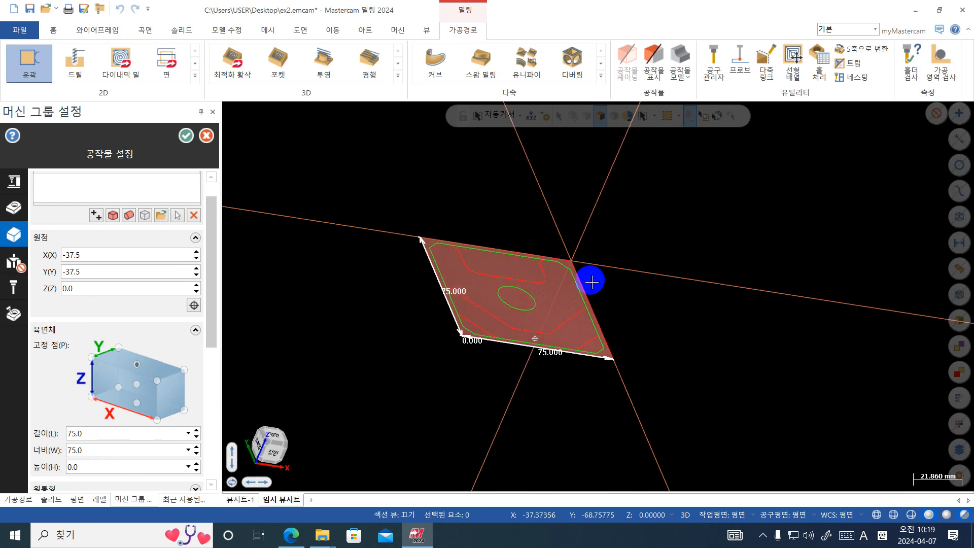
{"action": "left_click", "coordinate": [107, 466]}
{"action": "type", "text": "2"}
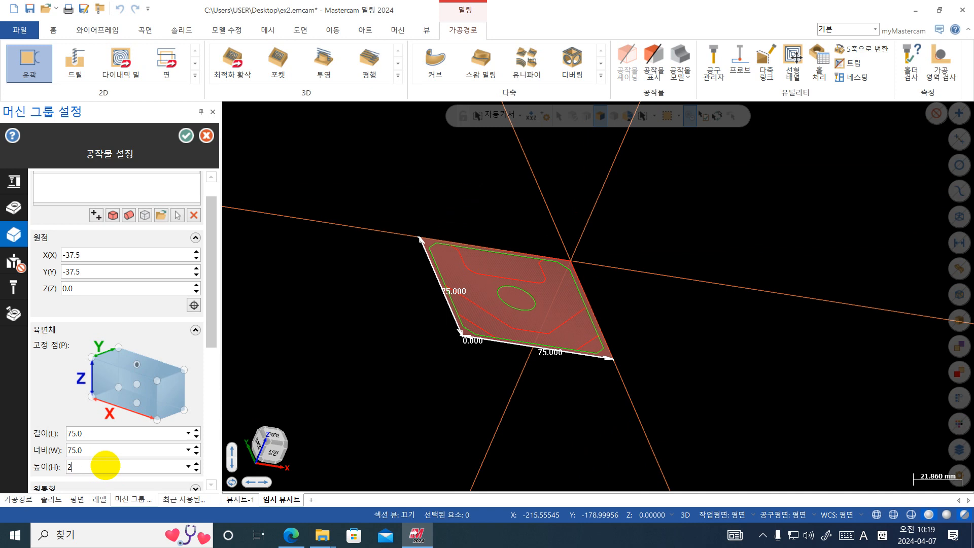
{"action": "type", "text": "5"}
{"action": "left_click", "coordinate": [117, 447]}
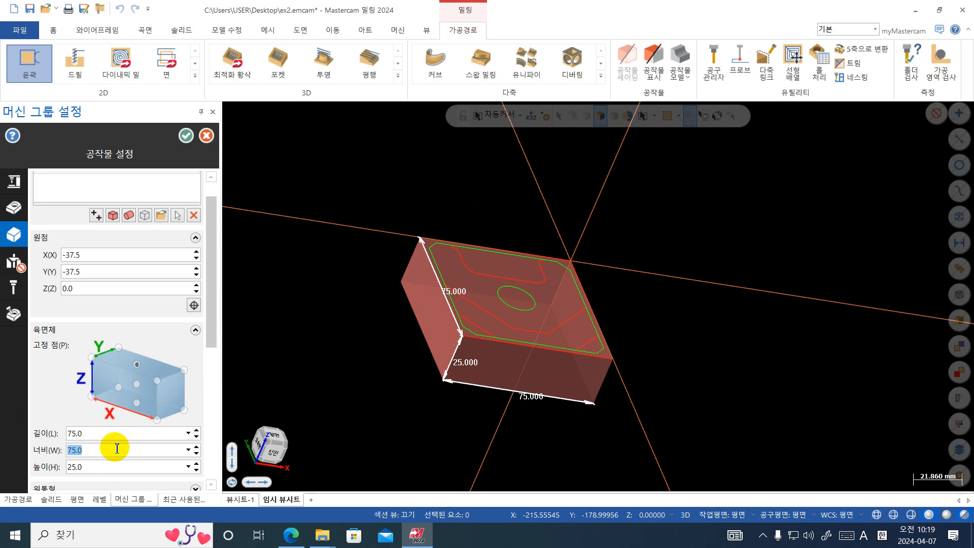
- Set the stock origin's Z value to 1.0 and accept the stock setup
{"action": "left_click", "coordinate": [85, 293]}
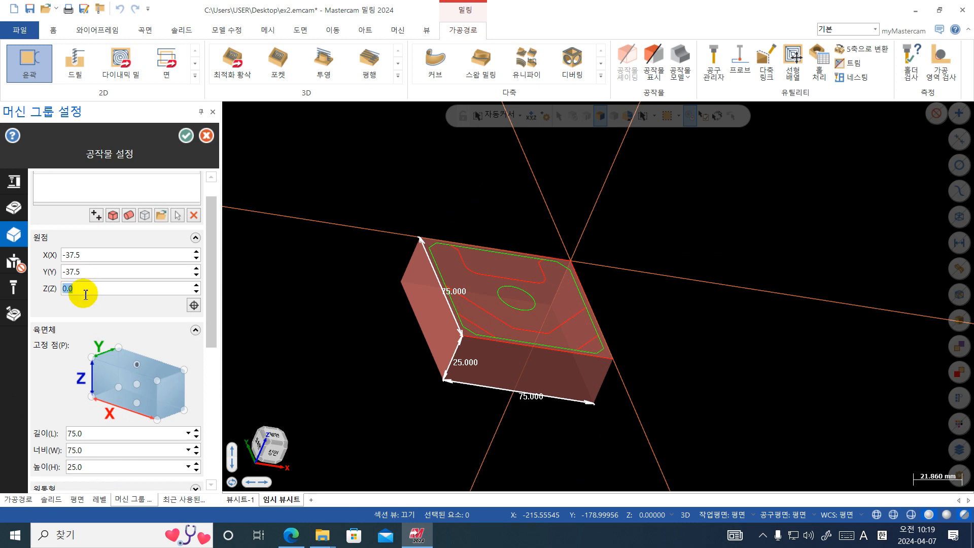
{"action": "type", "text": "1"}
{"action": "key", "text": "Return"}
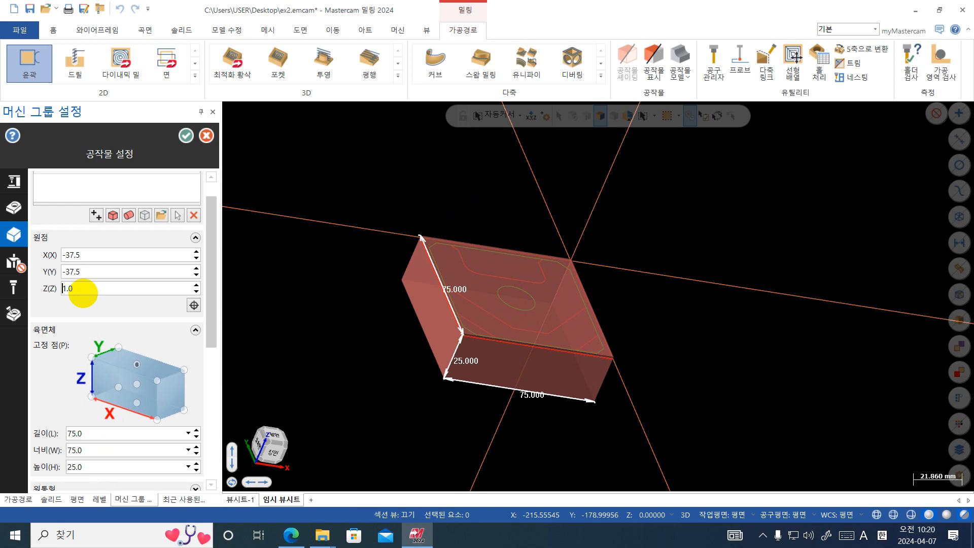
{"action": "middle_click_drag", "start_coordinate": [406, 310], "coordinate": [437, 276]}
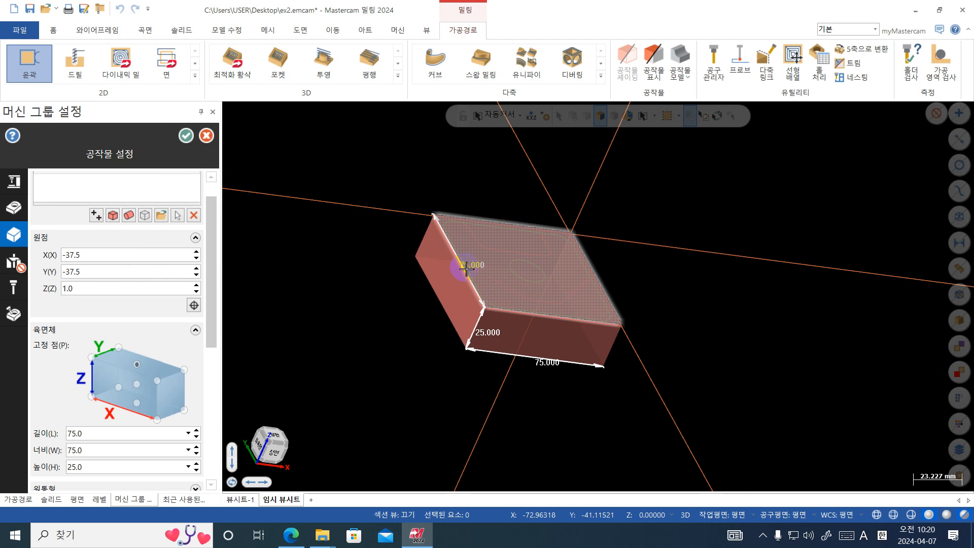
{"action": "left_click", "coordinate": [187, 143]}
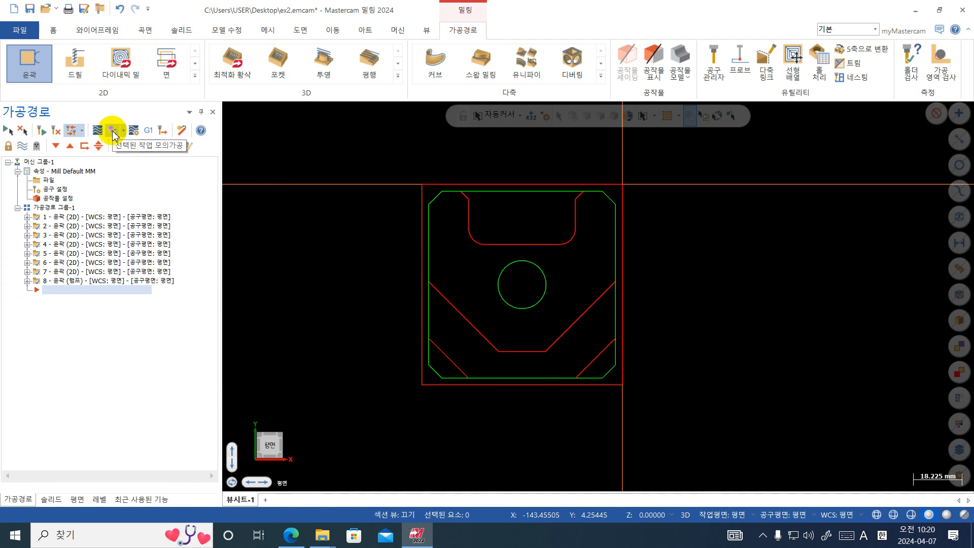
- Start the machining verification (모의가공) of all selected operations and check the playback stop conditions (정지 조건)
{"action": "left_click", "coordinate": [113, 132]}
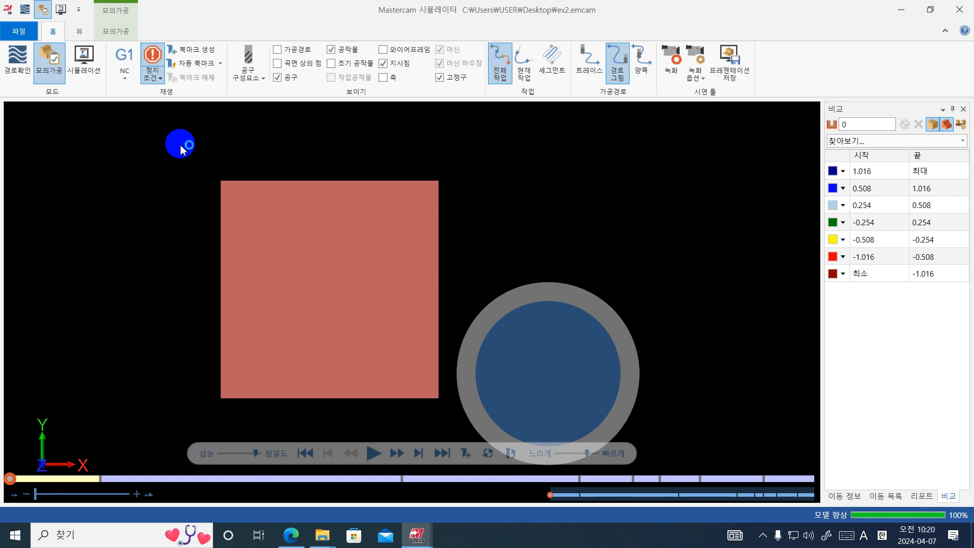
{"action": "middle_click_drag", "start_coordinate": [357, 242], "coordinate": [357, 197]}
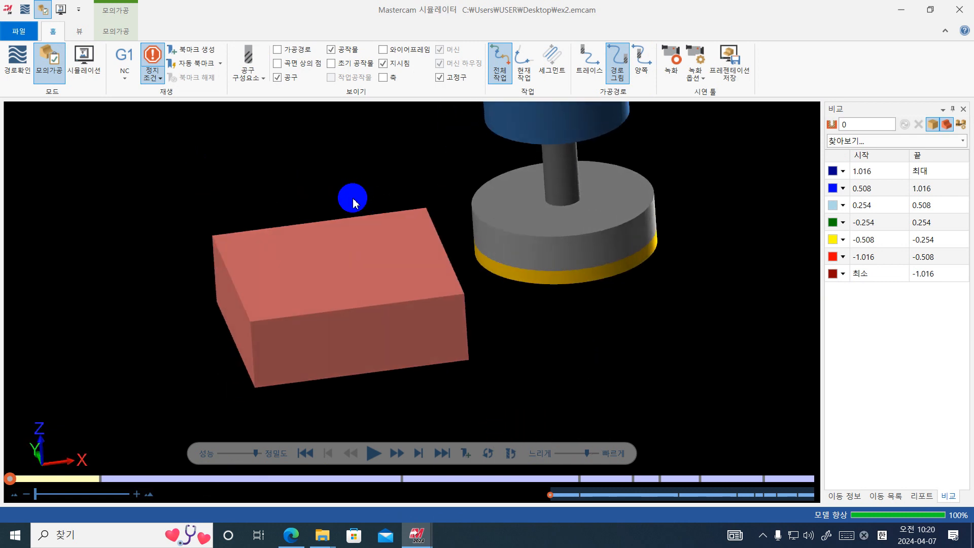
{"action": "left_click", "coordinate": [117, 32]}
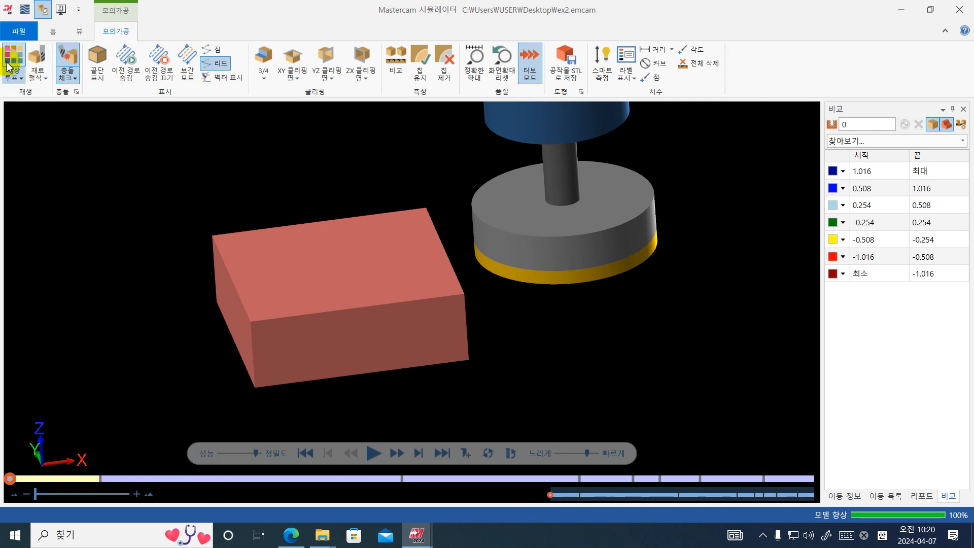
{"action": "left_click", "coordinate": [50, 34]}
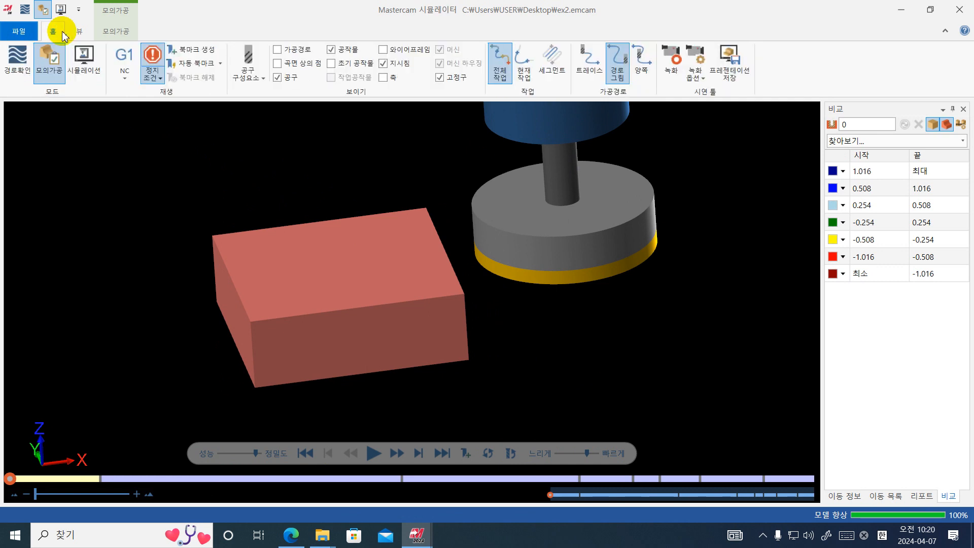
{"action": "left_click", "coordinate": [160, 81]}
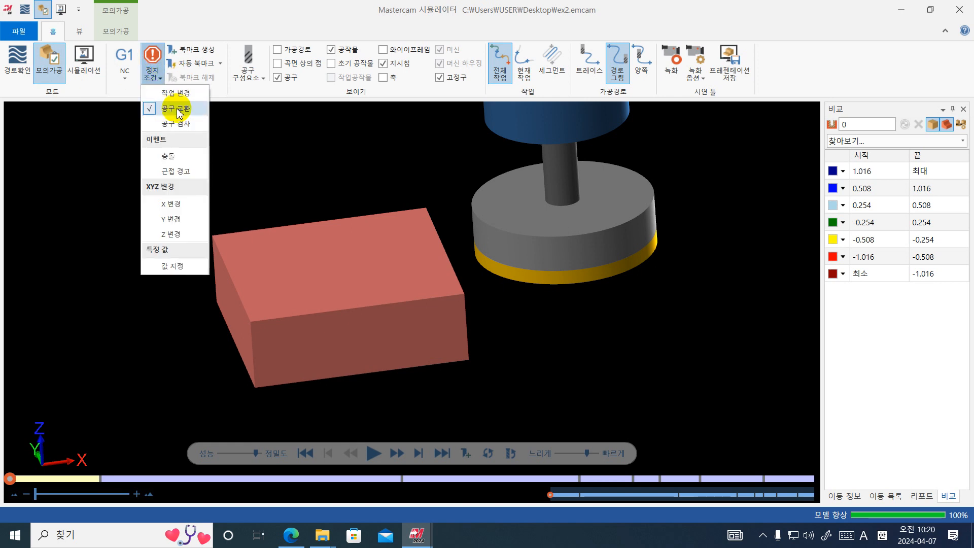
{"action": "left_click", "coordinate": [72, 152]}
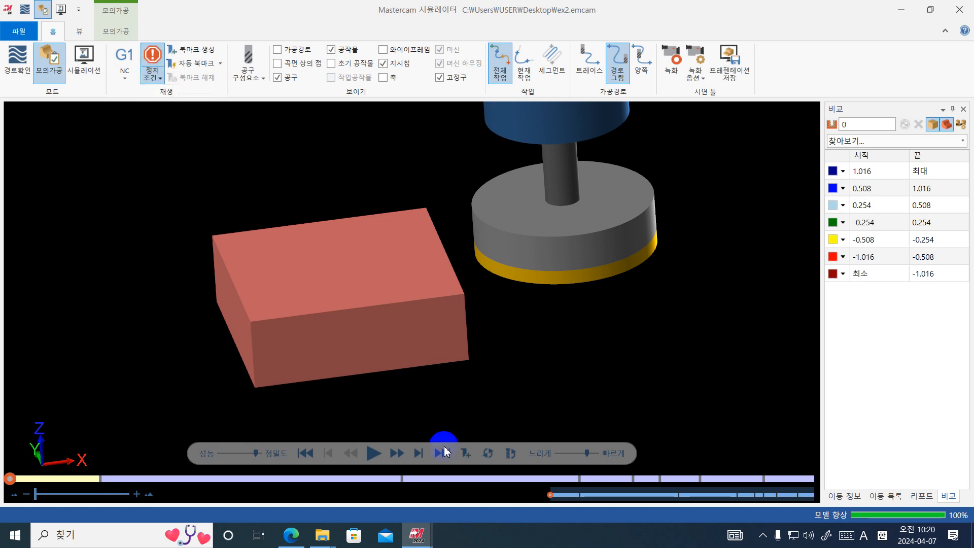
- Play the verification through the tool change to the last operation at reduced speed, inspect the machined part from an angle, and close the simulator
{"action": "left_click", "coordinate": [371, 455]}
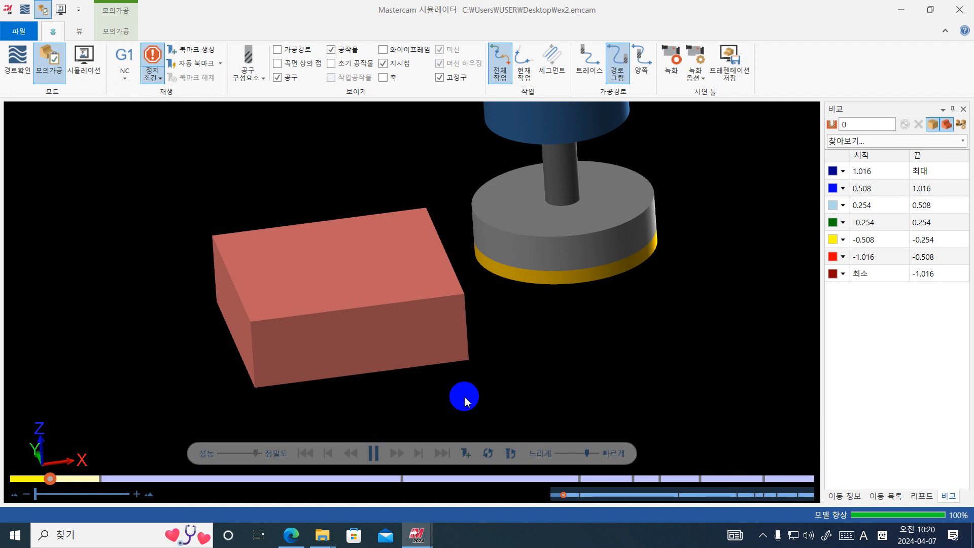
{"action": "left_click", "coordinate": [567, 453]}
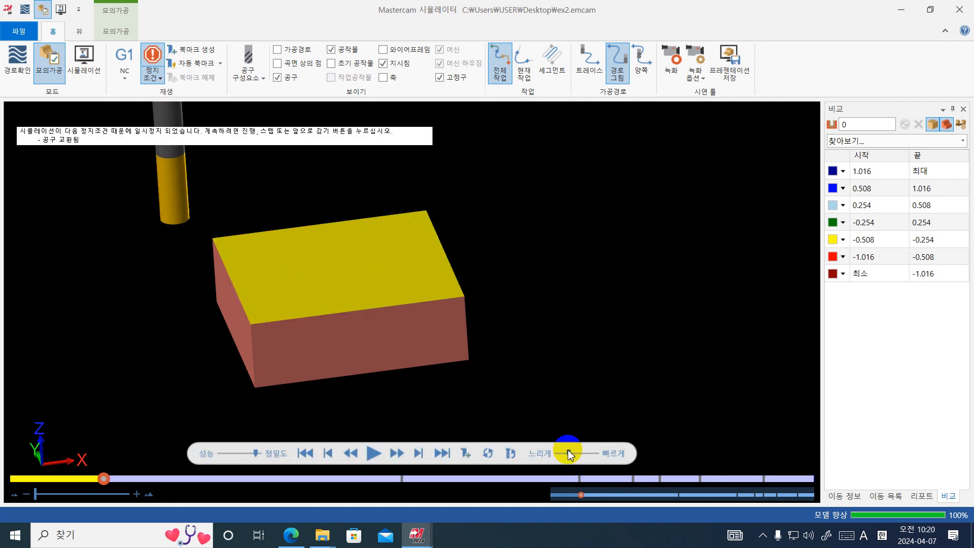
{"action": "left_click", "coordinate": [397, 455]}
{"action": "left_click", "coordinate": [374, 452]}
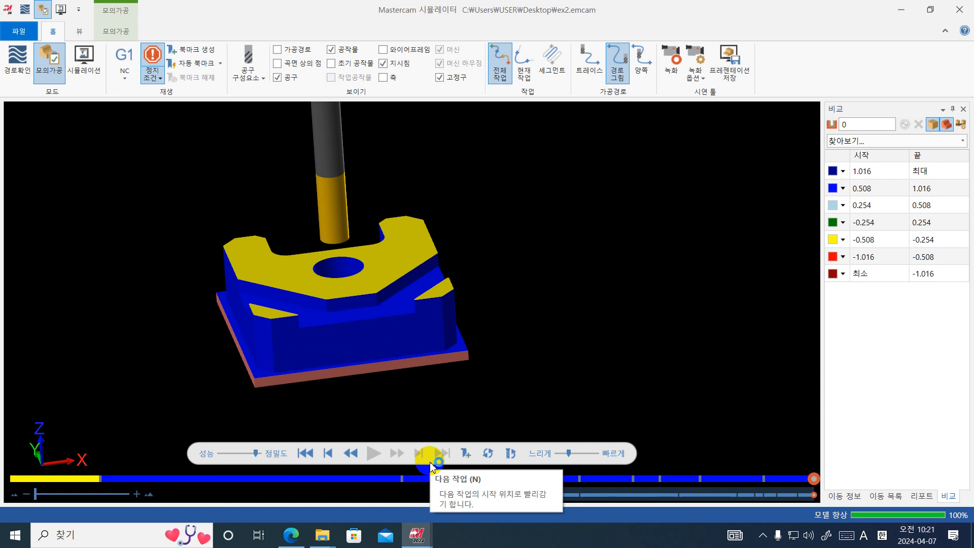
{"action": "middle_click_drag", "start_coordinate": [513, 351], "coordinate": [568, 378]}
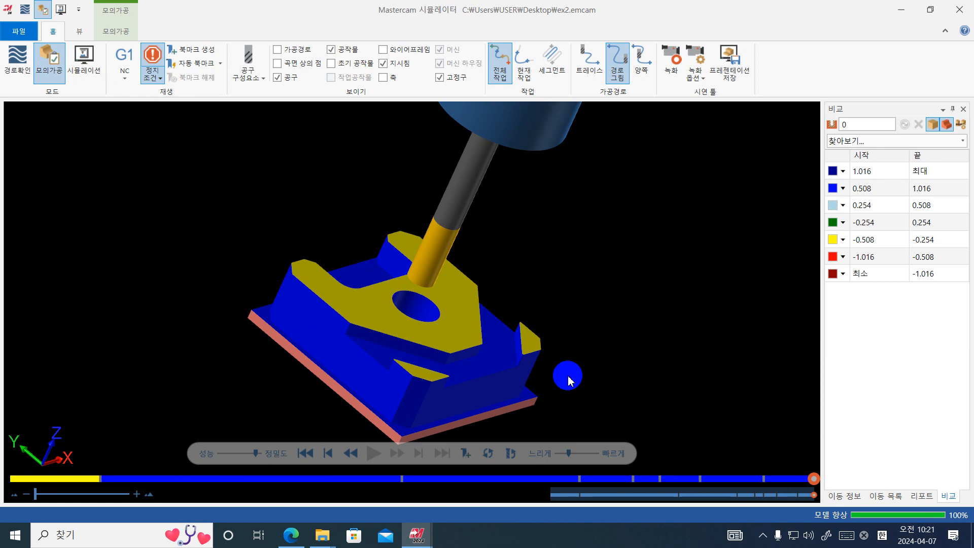
{"action": "left_click", "coordinate": [966, 12]}
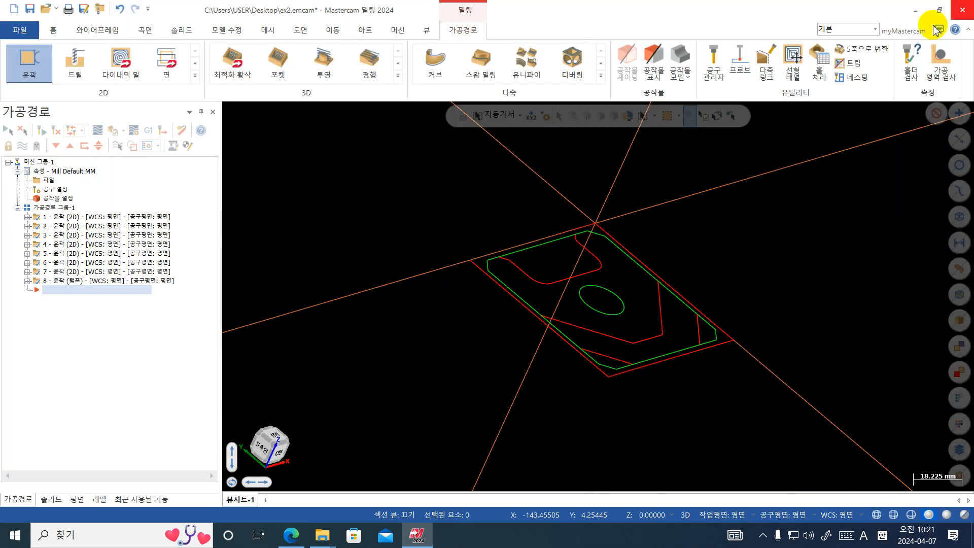
- Return the part geometry to the top view (평면)
{"action": "left_click", "coordinate": [694, 203]}
{"action": "right_click", "coordinate": [850, 178]}
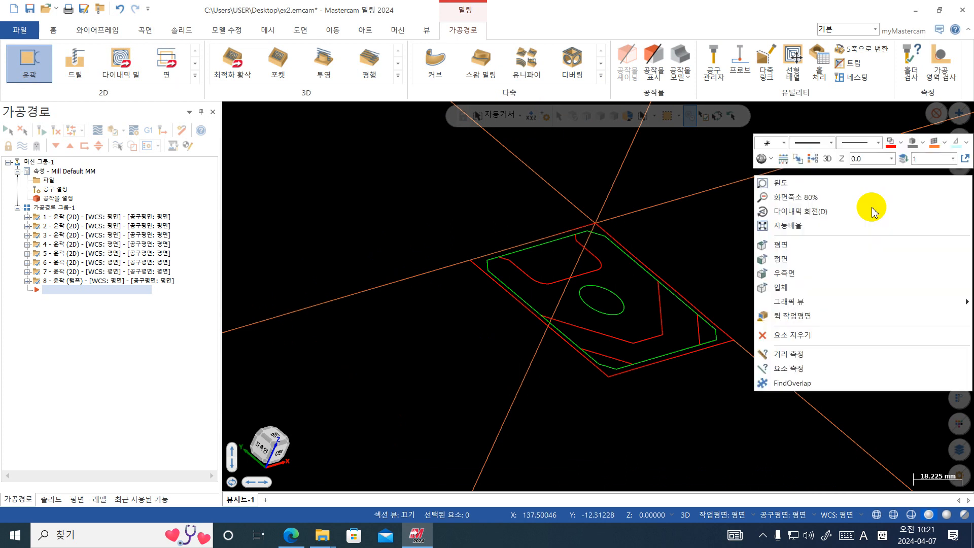
{"action": "left_click", "coordinate": [842, 253]}
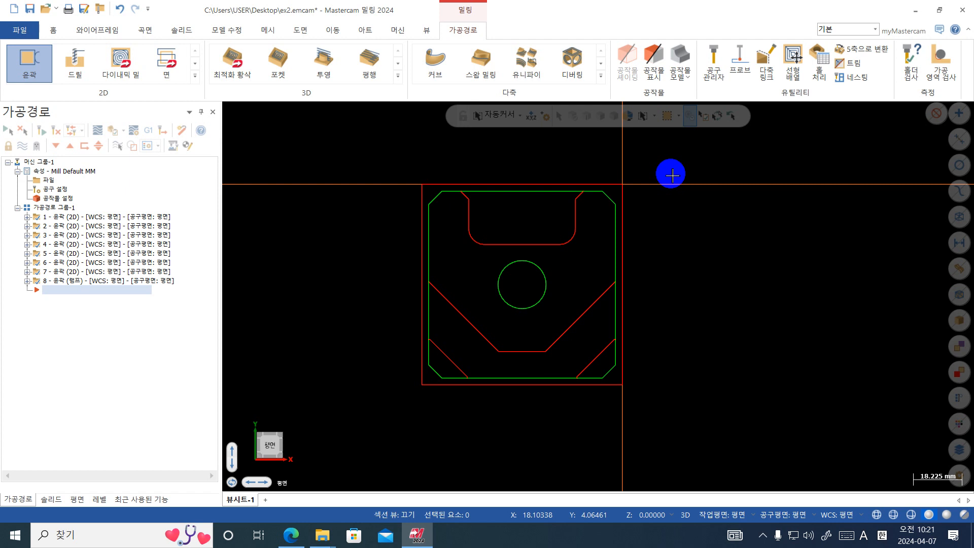
- Inspect the details of contour operations 1, 2 and 8 in the toolpath group
{"action": "left_click", "coordinate": [65, 225]}
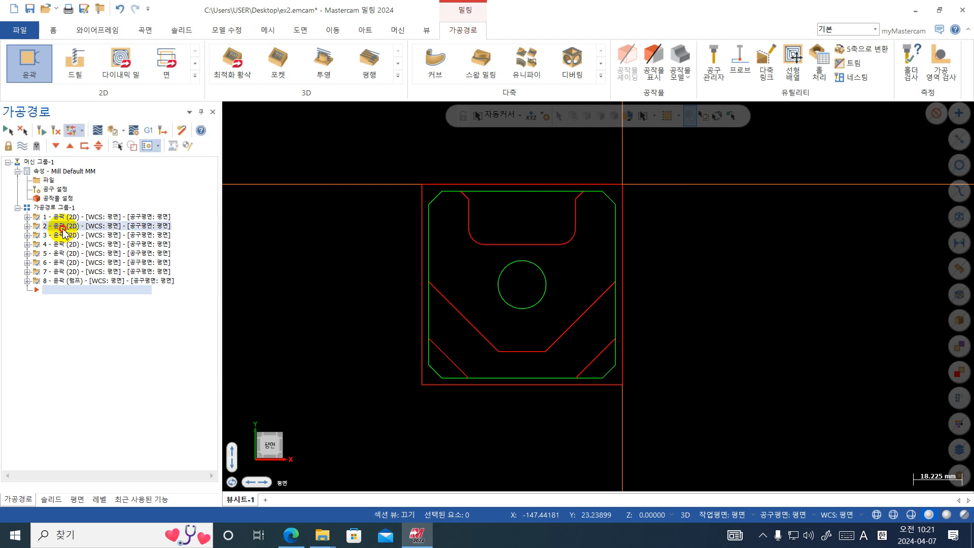
{"action": "left_click", "coordinate": [25, 226]}
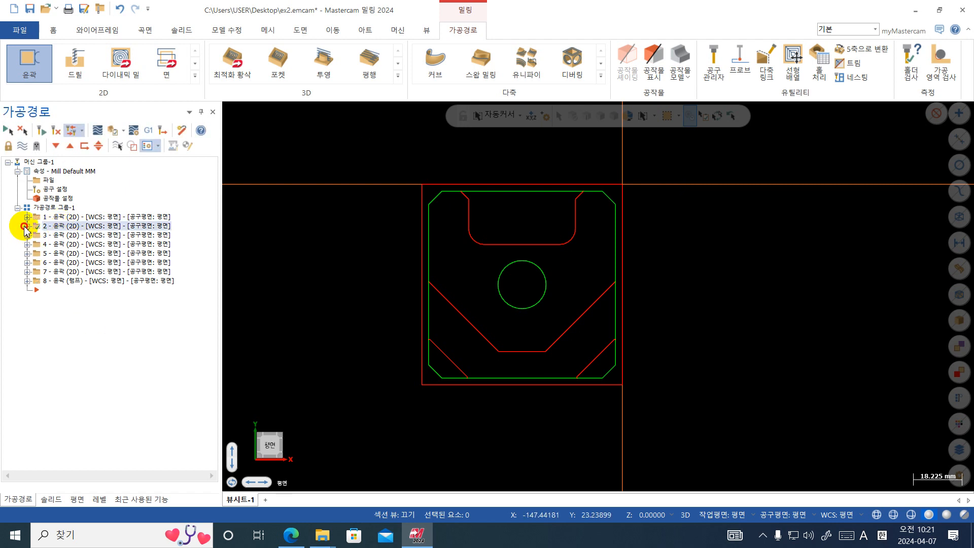
{"action": "left_click", "coordinate": [25, 227]}
{"action": "left_click", "coordinate": [28, 217]}
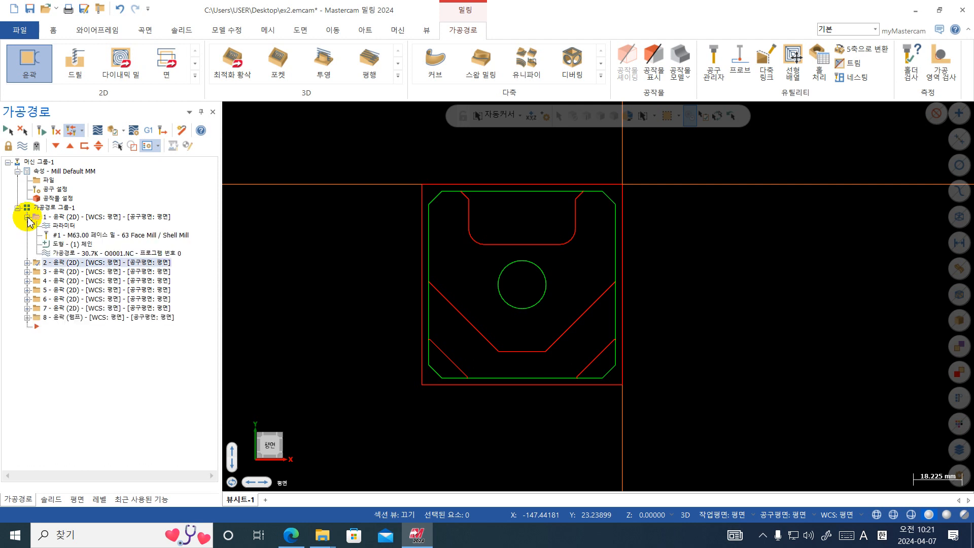
{"action": "left_click", "coordinate": [27, 217]}
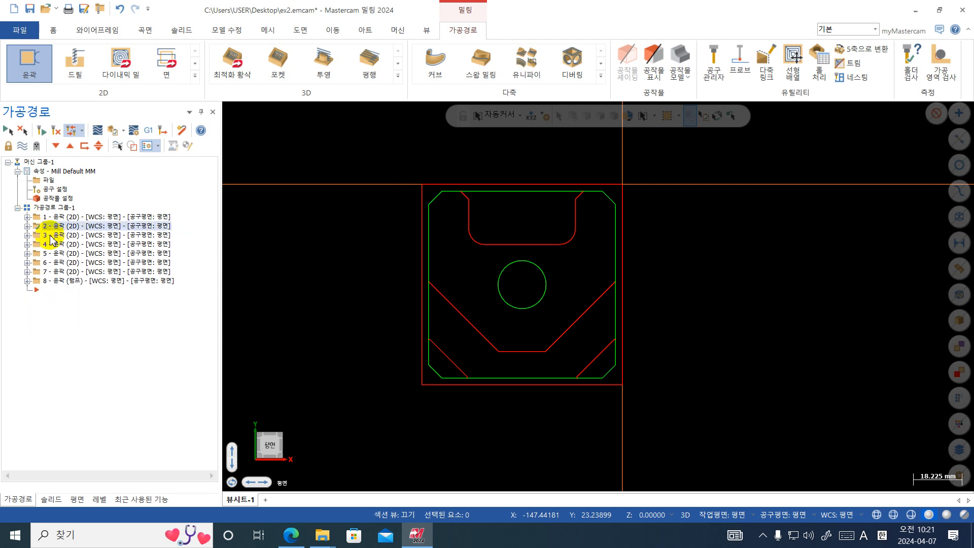
{"action": "left_click", "coordinate": [27, 281]}
{"action": "left_click", "coordinate": [27, 280]}
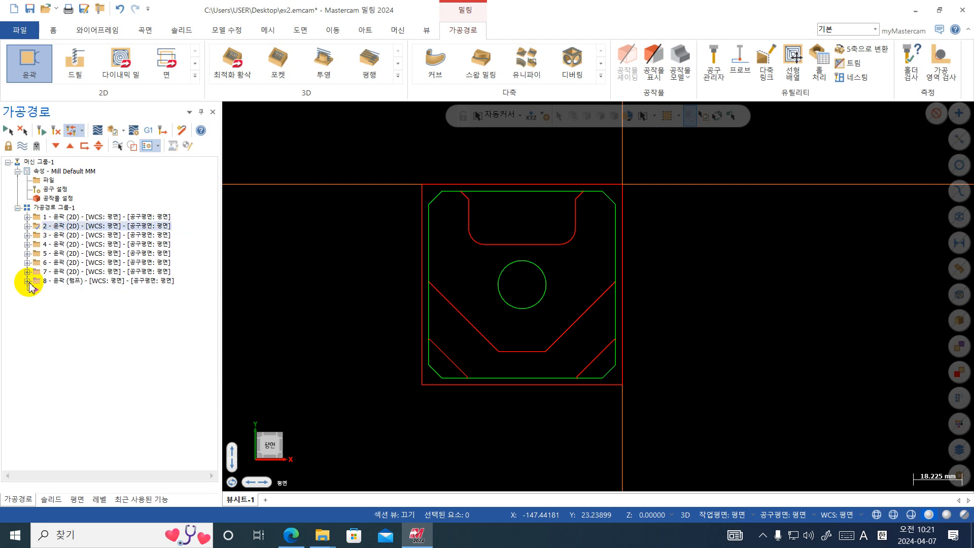
{"action": "left_click", "coordinate": [27, 281]}
{"action": "left_click", "coordinate": [27, 280]}
- Copy contour operations 2 through 8 and paste the duplicates at the end of the toolpath group
{"action": "left_click", "coordinate": [67, 235]}
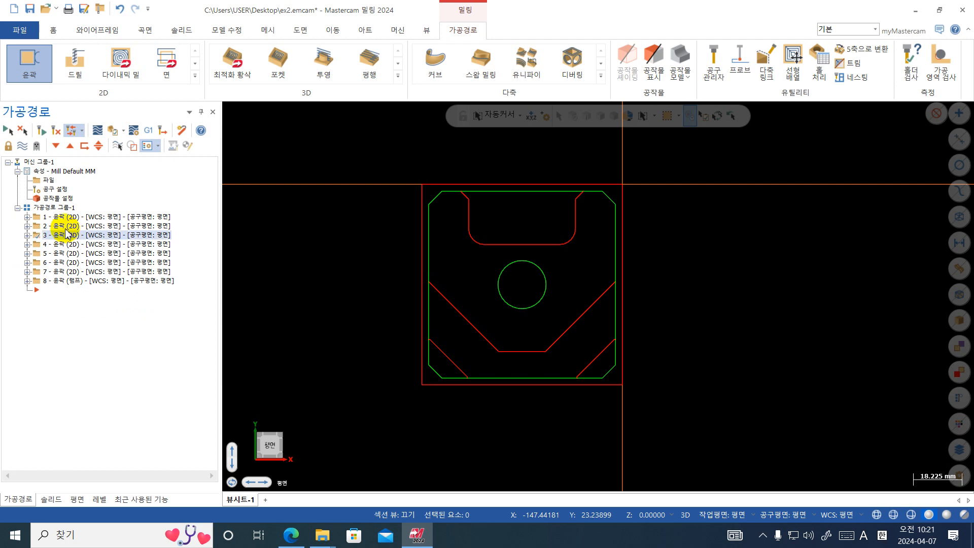
{"action": "left_click", "coordinate": [66, 229]}
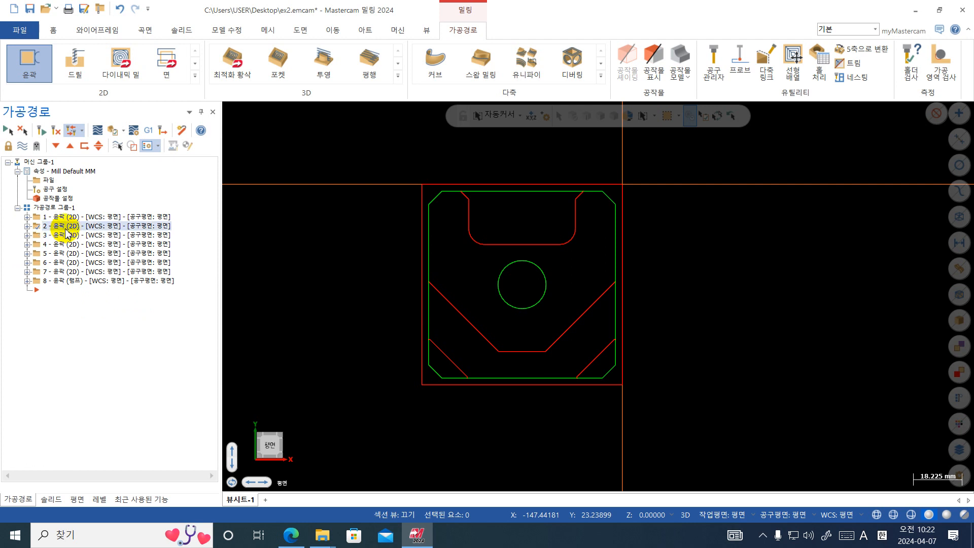
{"action": "left_click", "coordinate": [73, 282], "text": "shift"}
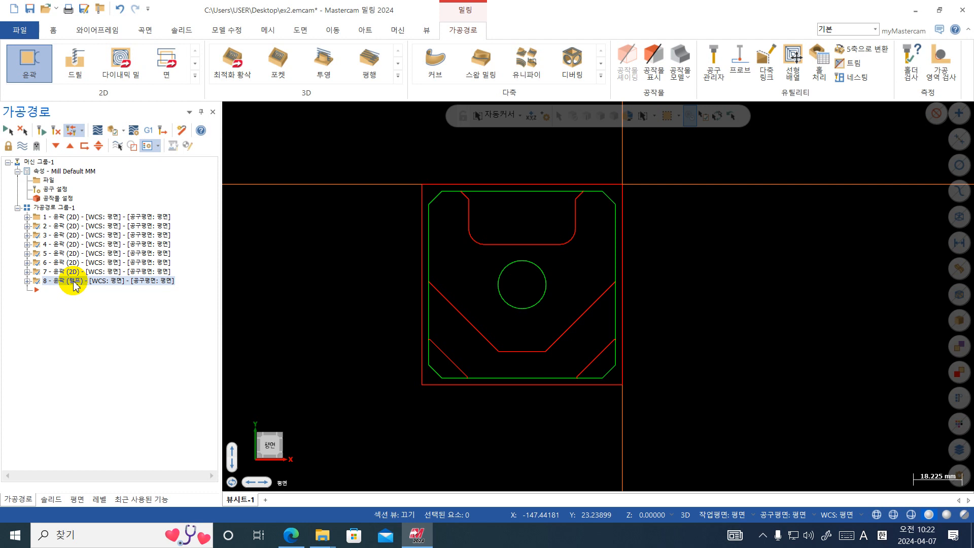
{"action": "key", "text": "ctrl+v"}
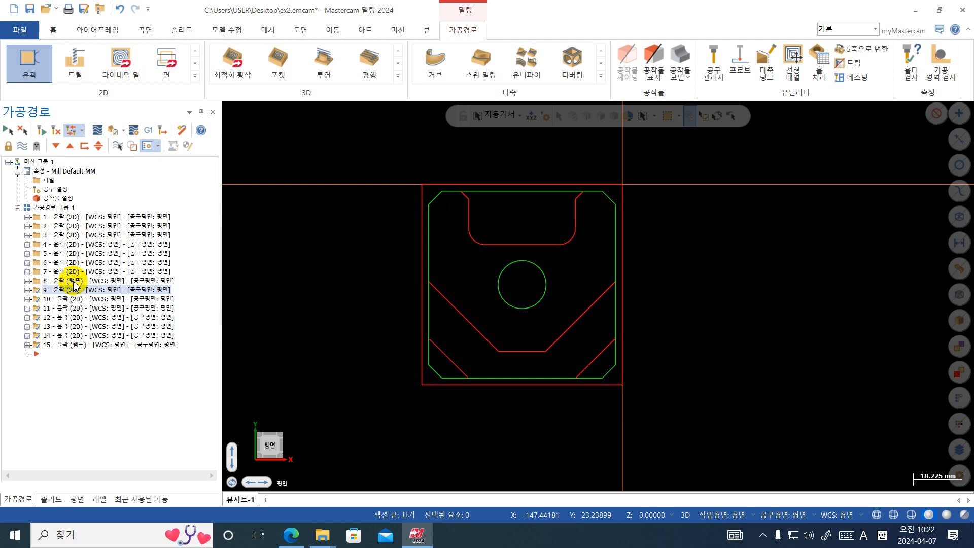
- Open the tool settings (공구) of operation 9, the first duplicated contour
{"action": "left_click", "coordinate": [27, 289]}
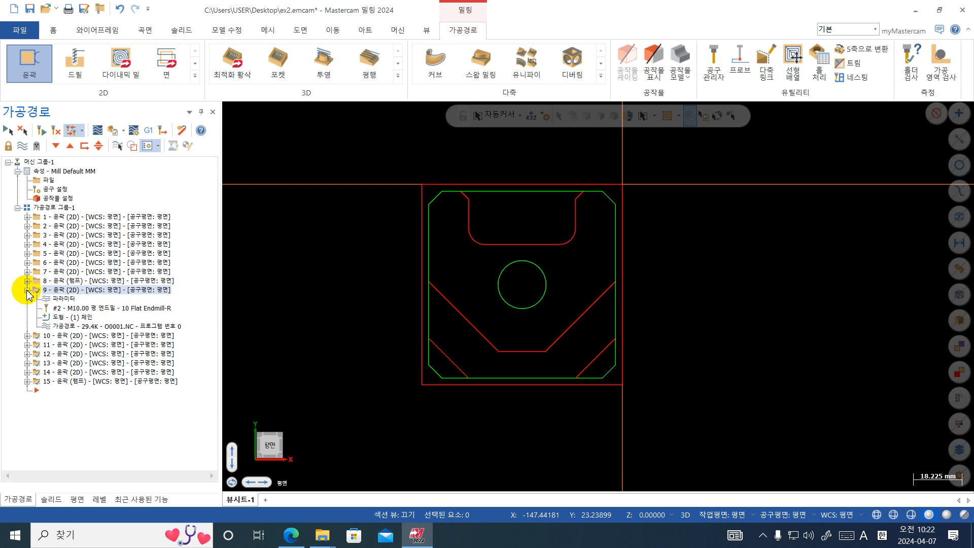
{"action": "left_click", "coordinate": [62, 301]}
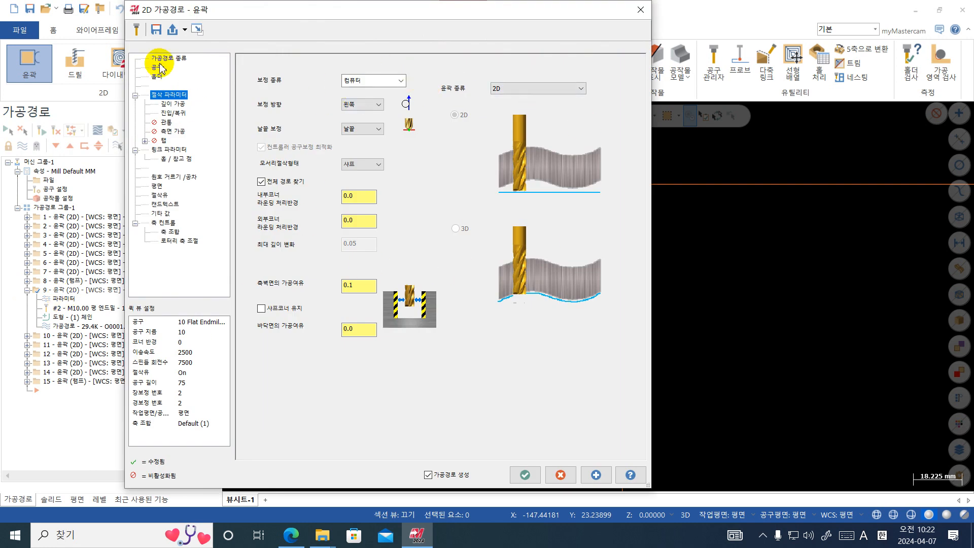
{"action": "left_click", "coordinate": [640, 11]}
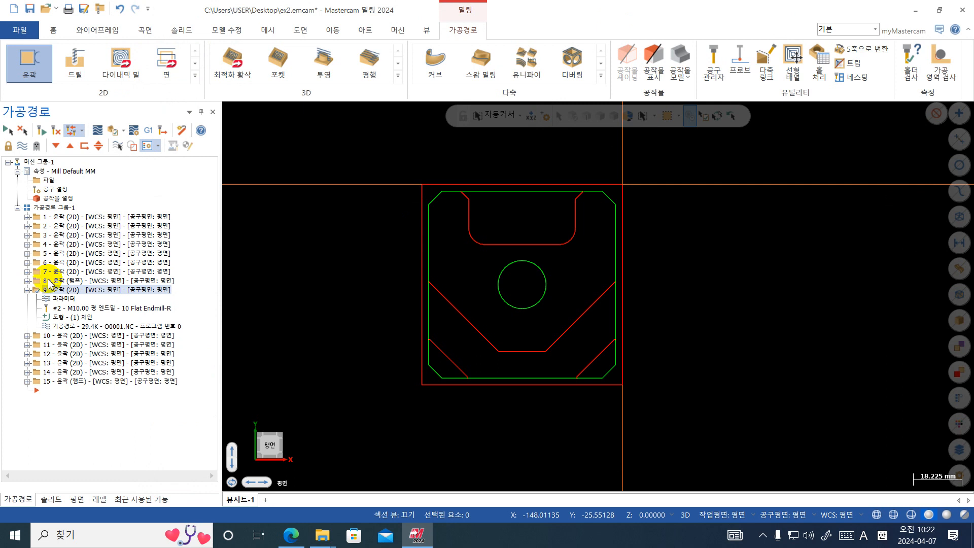
{"action": "left_click", "coordinate": [65, 300]}
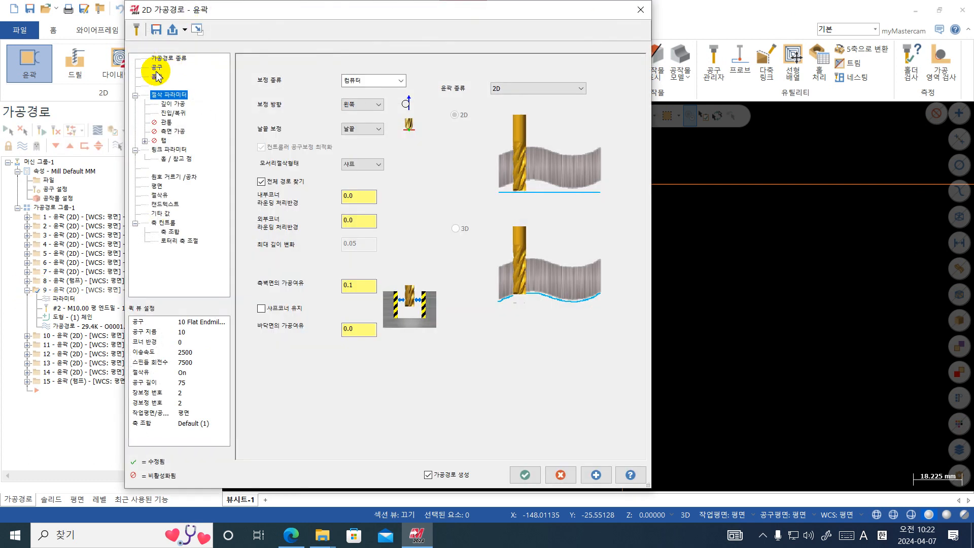
{"action": "left_click", "coordinate": [156, 68]}
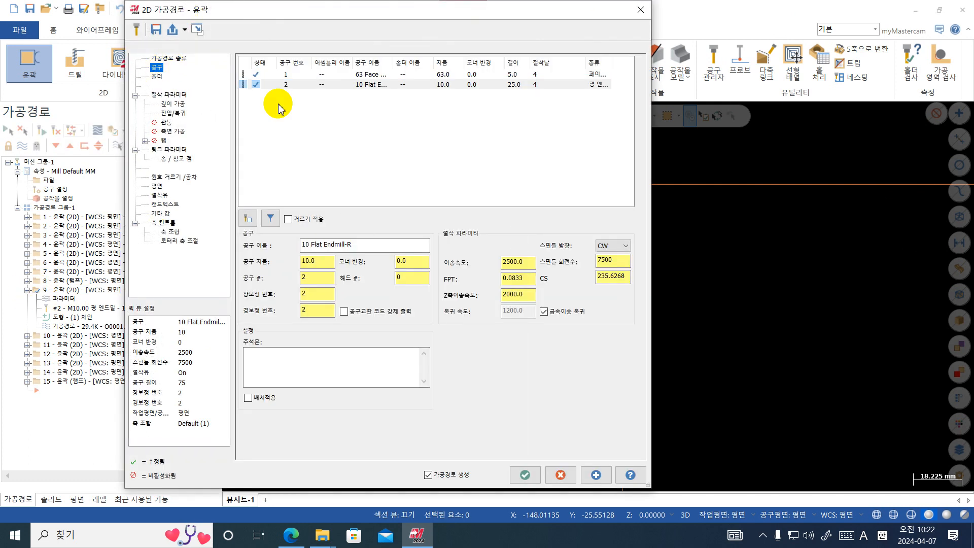
{"action": "right_click", "coordinate": [321, 121]}
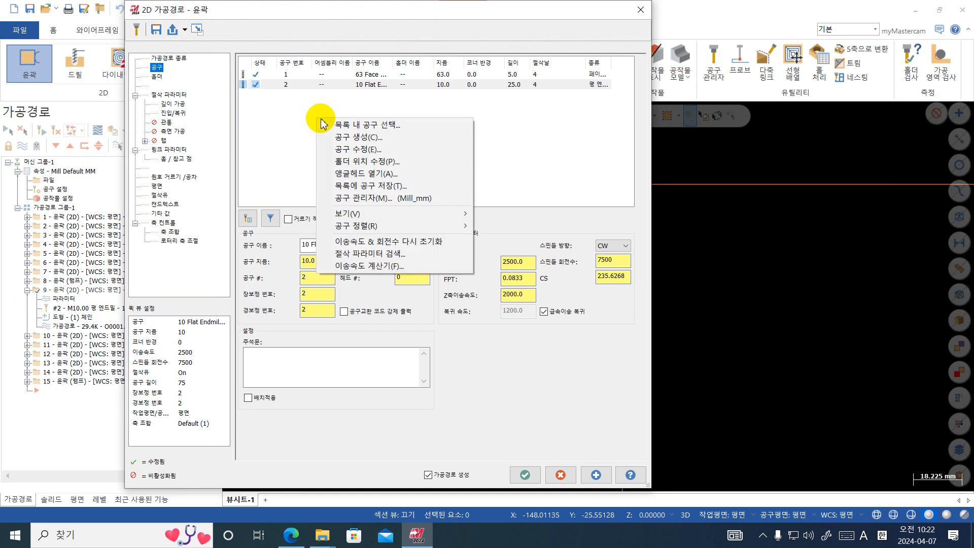
{"action": "left_click", "coordinate": [341, 139]}
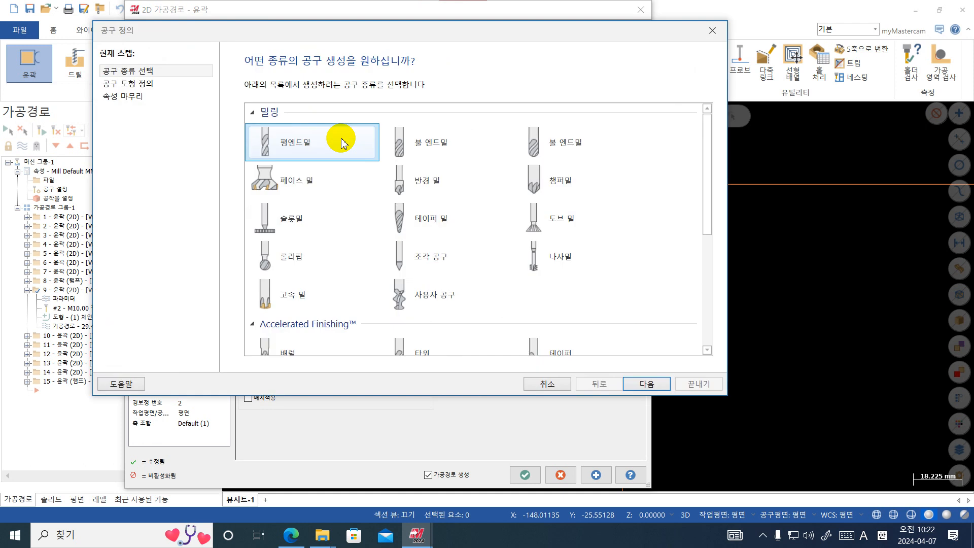
{"action": "left_click", "coordinate": [713, 30]}
- Duplicate the 10 Flat Endmill-R tool in the tool manager (공구 관리자), keeping it as an additional tool
{"action": "left_click", "coordinate": [331, 75]}
{"action": "left_click", "coordinate": [332, 84]}
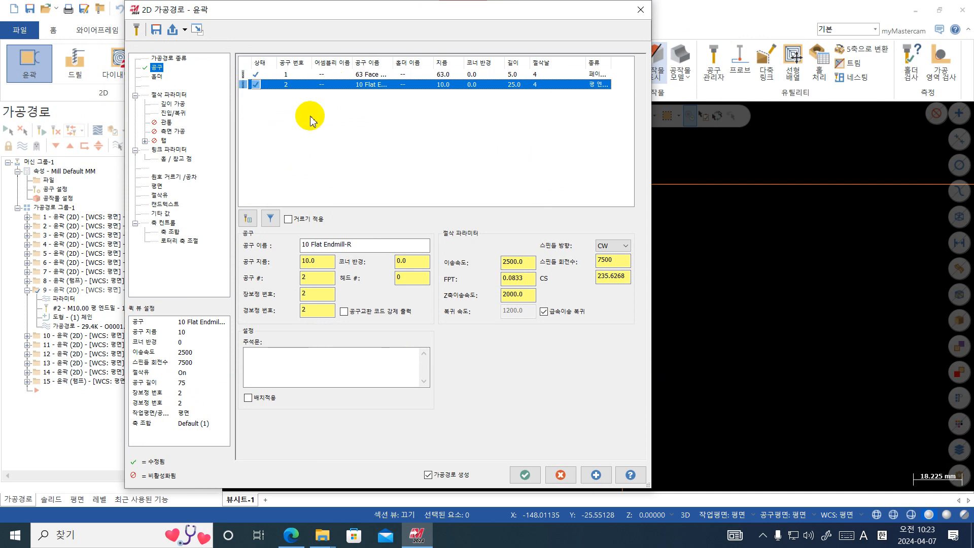
{"action": "left_click", "coordinate": [296, 75]}
{"action": "left_click", "coordinate": [298, 85]}
{"action": "right_click", "coordinate": [325, 124]}
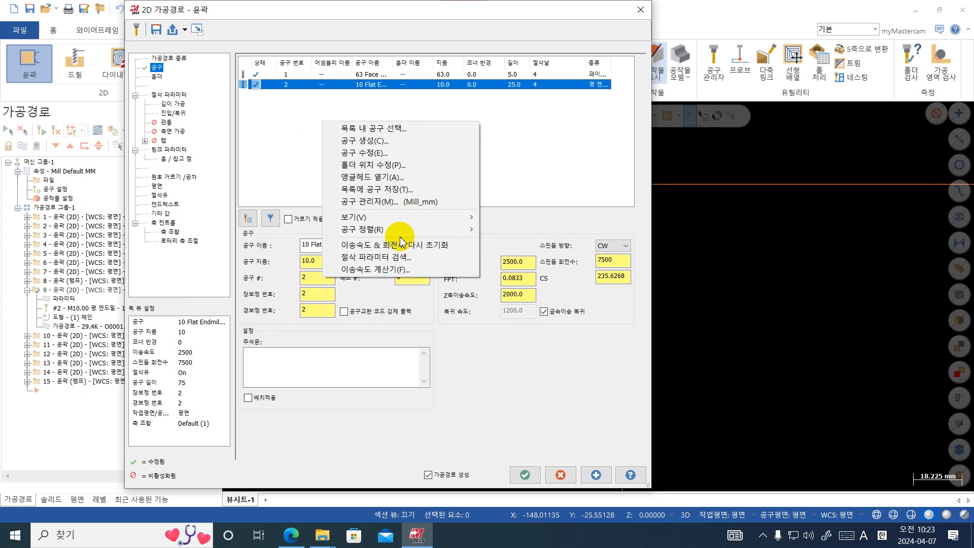
{"action": "left_click", "coordinate": [385, 201]}
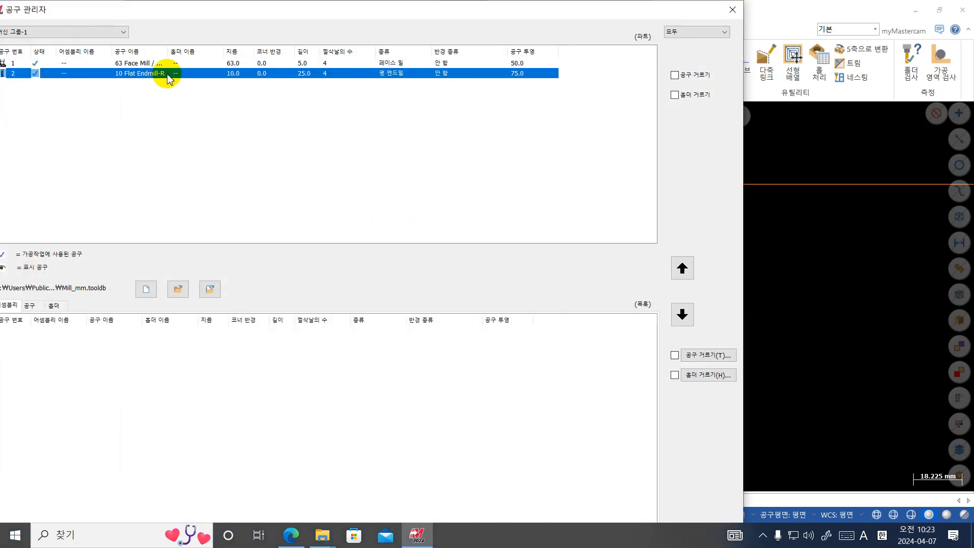
{"action": "key", "text": "ctrl+v"}
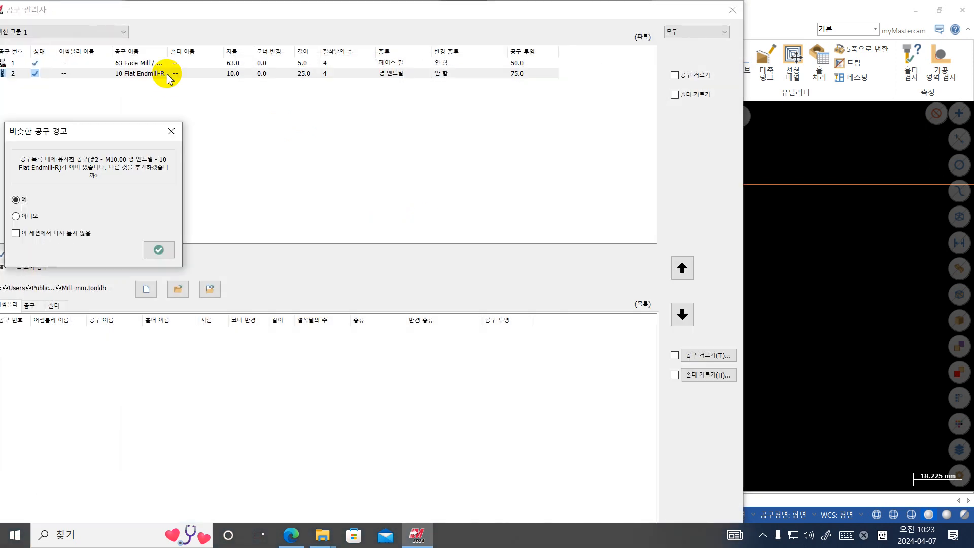
{"action": "left_click", "coordinate": [162, 247]}
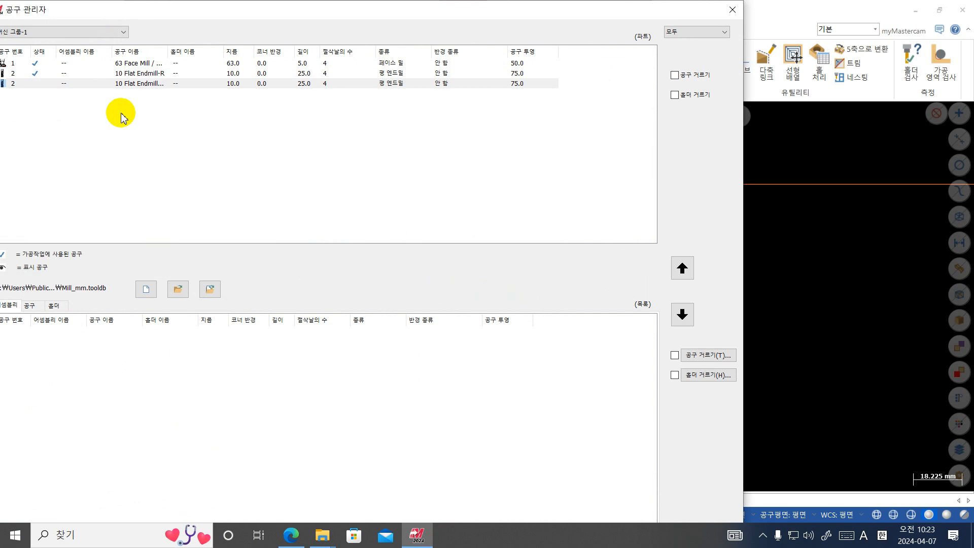
{"action": "right_click", "coordinate": [72, 85]}
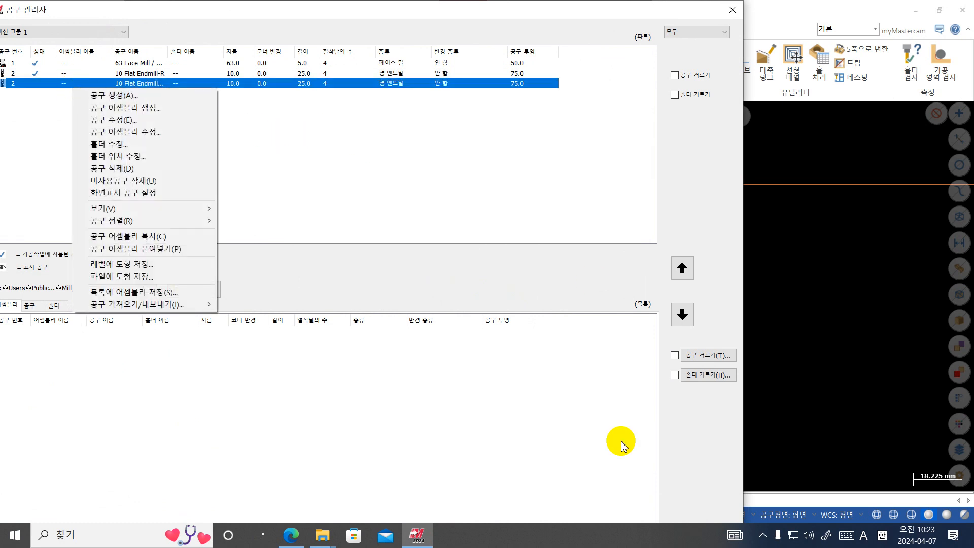
{"action": "left_click_drag", "start_coordinate": [539, 12], "coordinate": [547, 17]}
{"action": "left_click", "coordinate": [739, 15]}
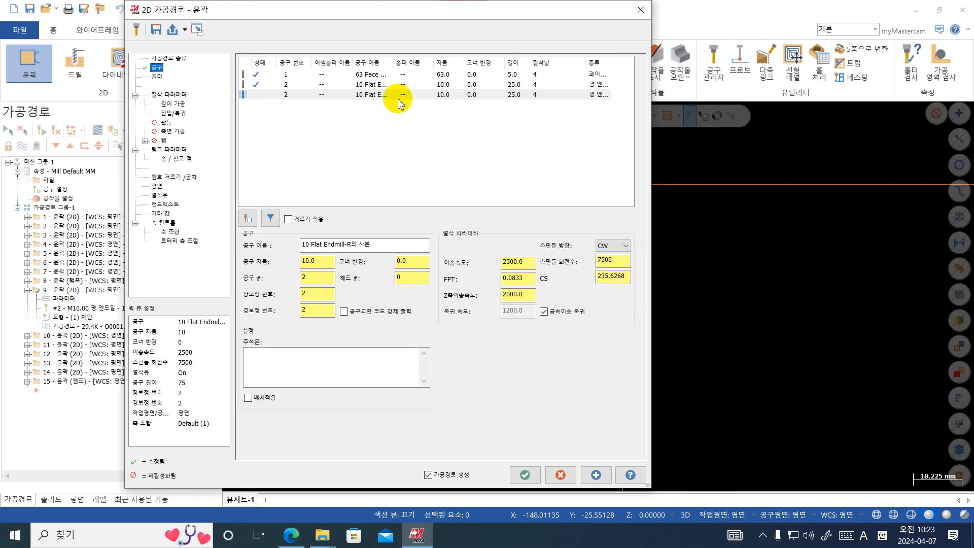
- Check the duplicated end mill's properties without changing them and delete the duplicate from operation 9's tool list
{"action": "left_click", "coordinate": [297, 94]}
{"action": "double_click", "coordinate": [298, 94]}
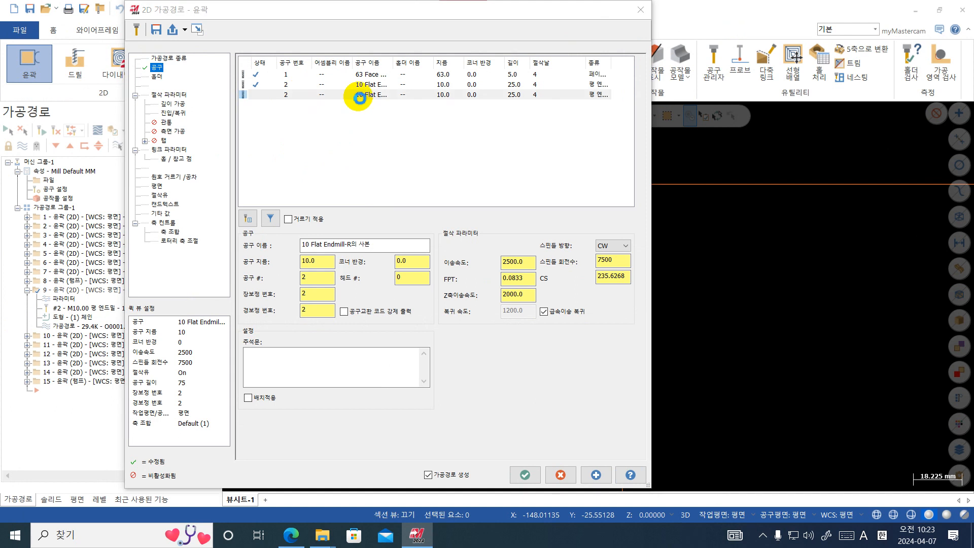
{"action": "left_click", "coordinate": [157, 85]}
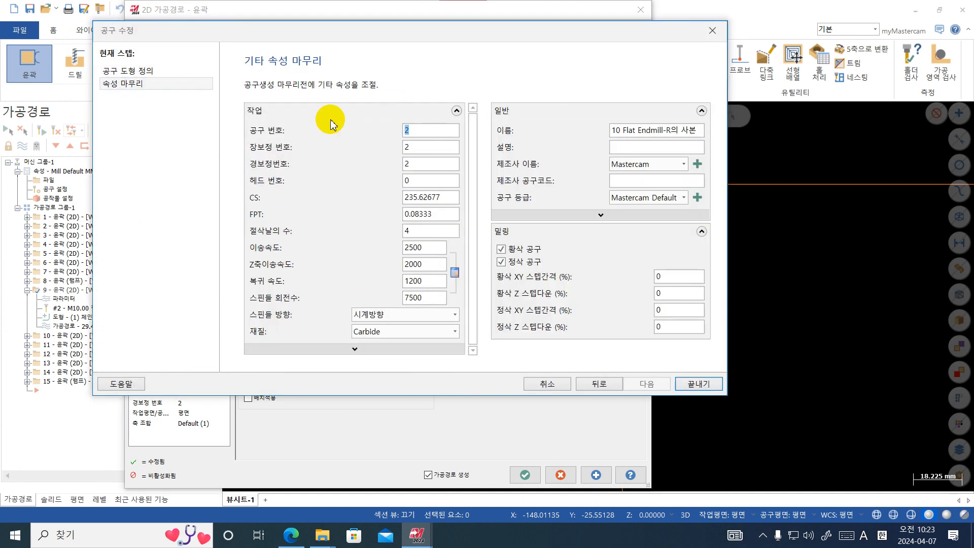
{"action": "left_click", "coordinate": [712, 30]}
{"action": "left_click", "coordinate": [281, 86]}
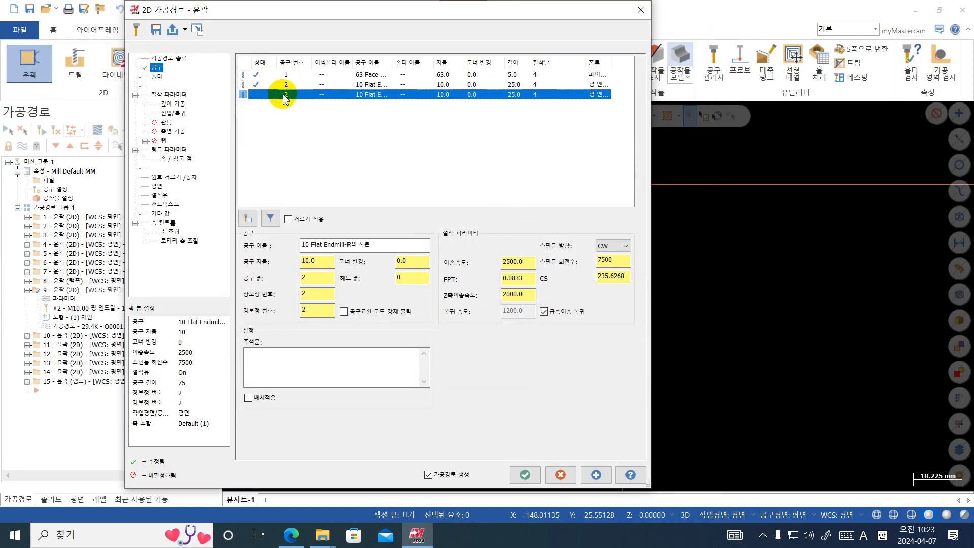
- Define a new flat end mill (평엔드밀) with feed rate 1800, Z feed rate 2000 and spindle speed 8000
{"action": "right_click", "coordinate": [345, 105]}
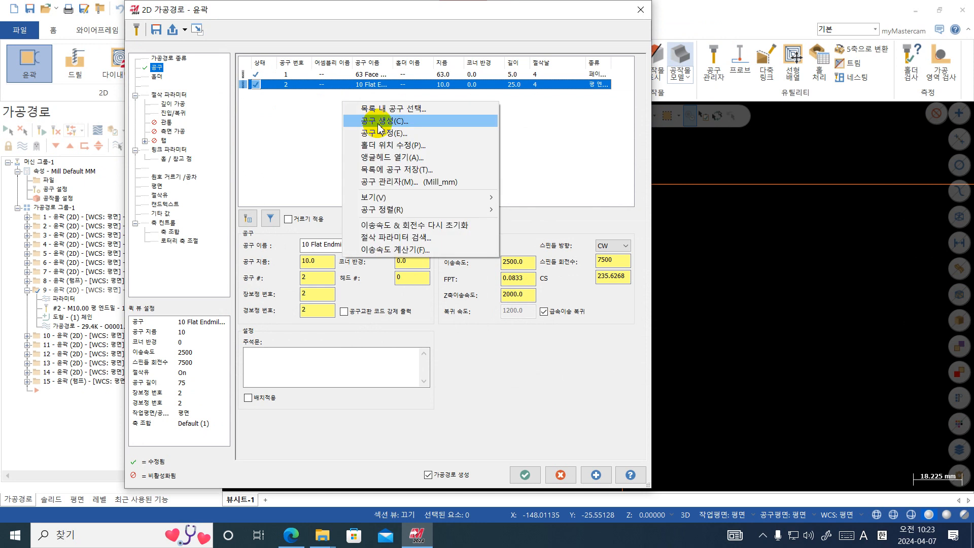
{"action": "left_click", "coordinate": [379, 122]}
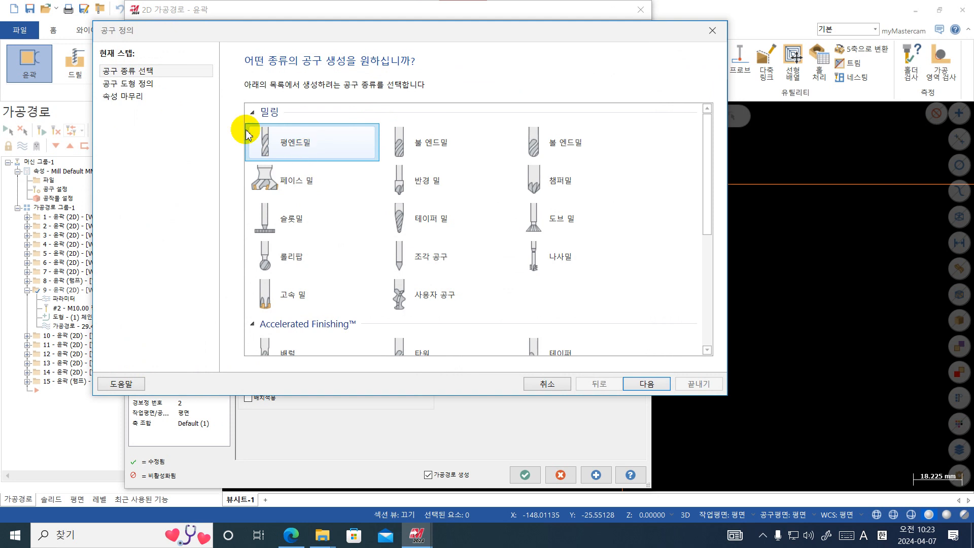
{"action": "left_click", "coordinate": [162, 87]}
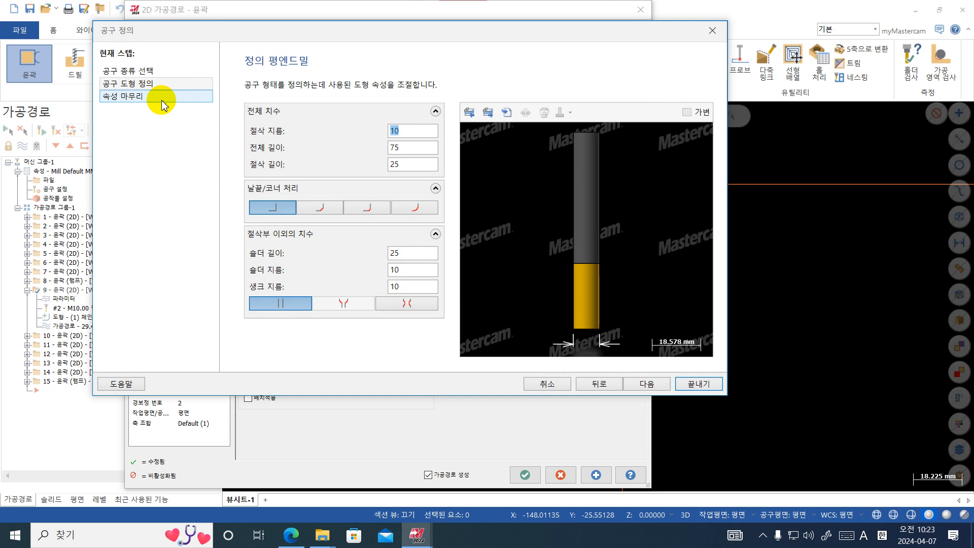
{"action": "left_click", "coordinate": [162, 96]}
{"action": "double_click", "coordinate": [419, 247]}
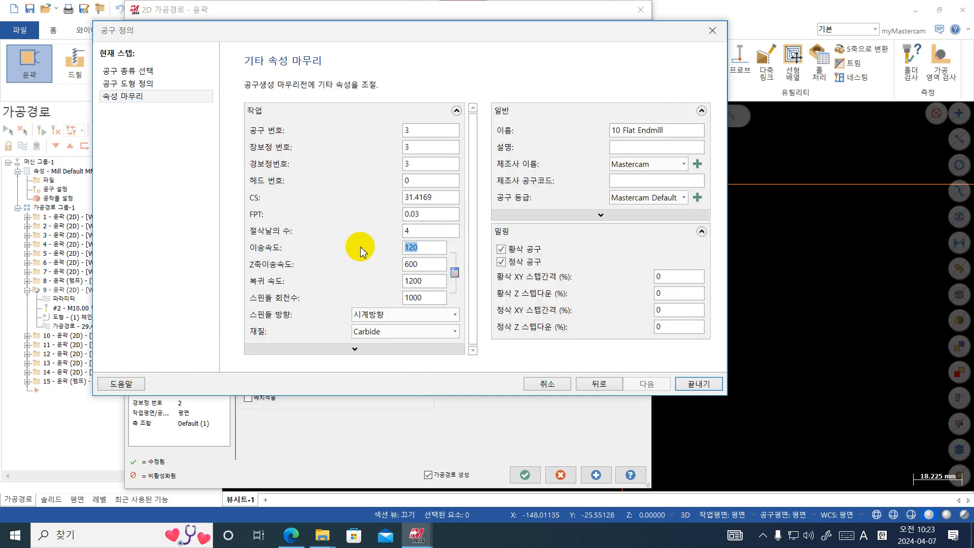
{"action": "type", "text": "1800"}
{"action": "key", "text": "Tab"}
{"action": "type", "text": "2000"}
{"action": "key", "text": "Tab"}
{"action": "key", "text": "Tab"}
{"action": "type", "text": "8000"}
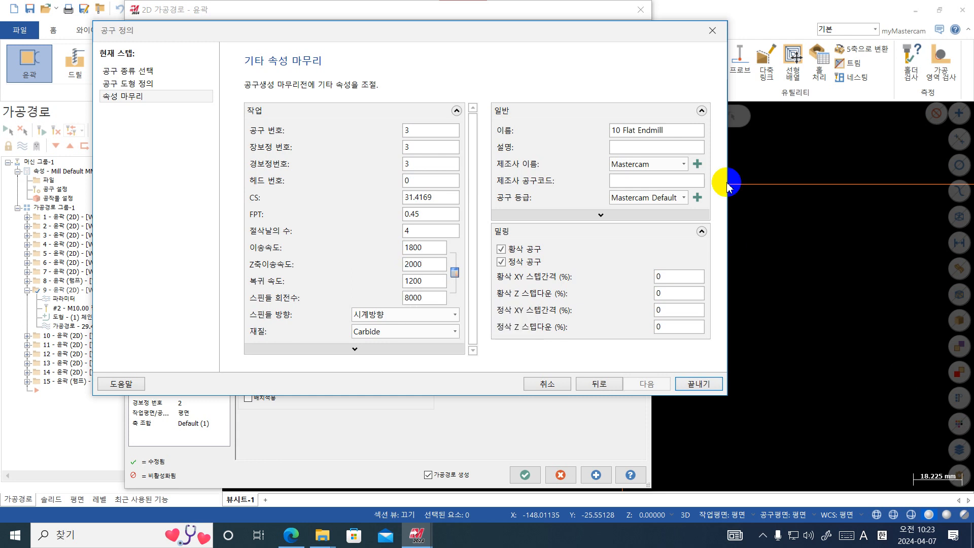
- Name the new tool 10 Flat Endmill-J and add it to the tool list despite the similar existing tool
{"action": "left_click", "coordinate": [676, 131]}
{"action": "type", "text": "-J"}
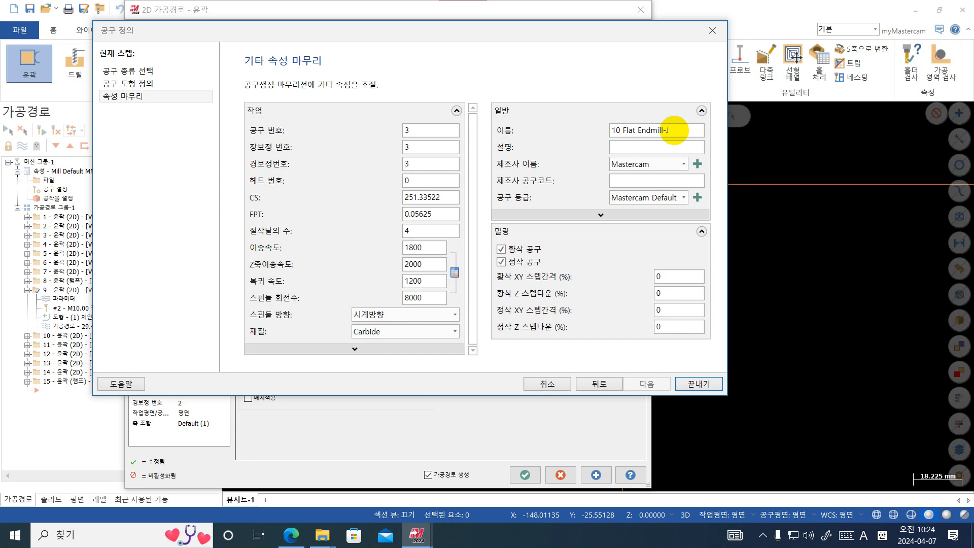
{"action": "left_click", "coordinate": [700, 384]}
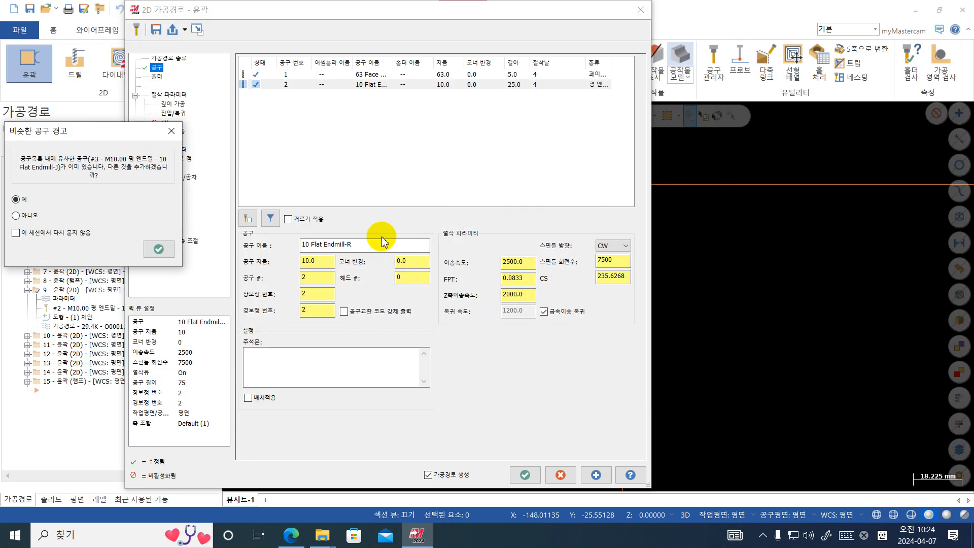
{"action": "left_click", "coordinate": [158, 249]}
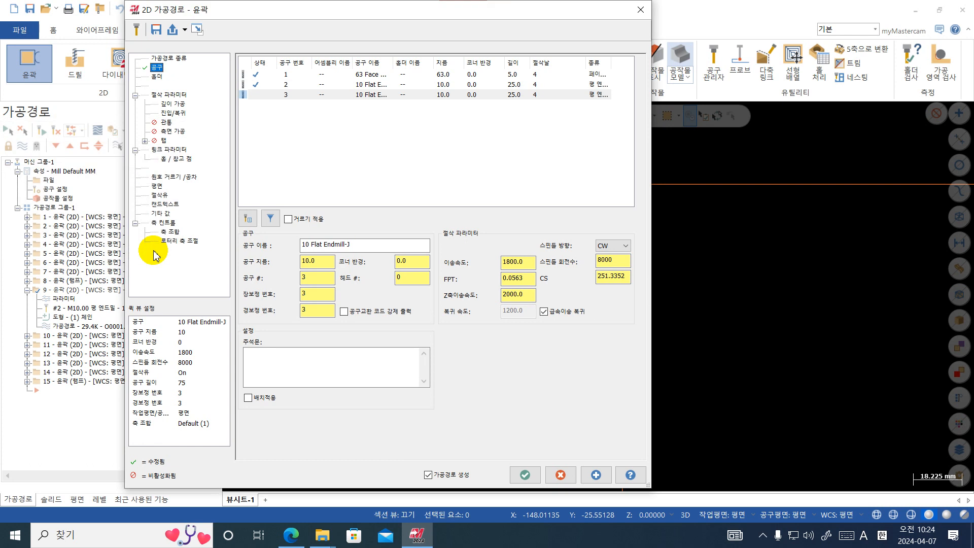
- Set the wall stock to leave (측벽면의 가공여유) in operation 9's cut parameters to 0
{"action": "left_click", "coordinate": [174, 96]}
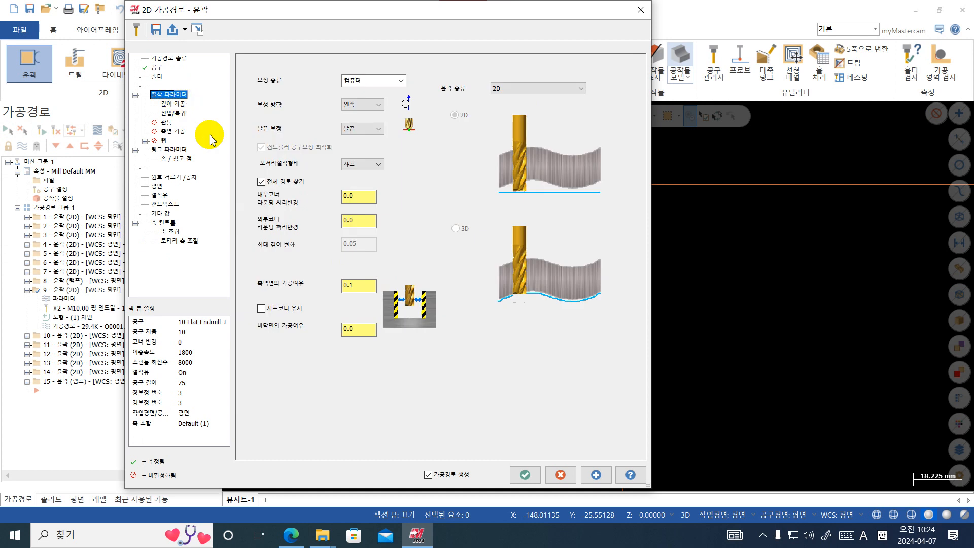
{"action": "double_click", "coordinate": [350, 285]}
{"action": "type", "text": "0"}
{"action": "key", "text": "Return"}
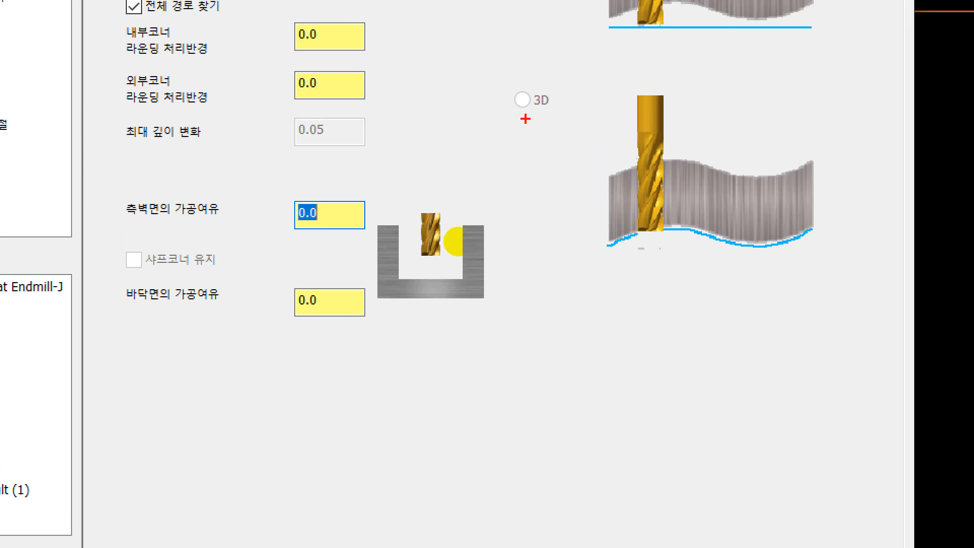
{"action": "mouse_move", "coordinate": [527, 127]}
{"action": "left_mouse_down"}
{"action": "mouse_move", "coordinate": [537, 253]}
{"action": "mouse_move", "coordinate": [553, 260]}
{"action": "mouse_move", "coordinate": [579, 169]}
{"action": "left_mouse_up"}
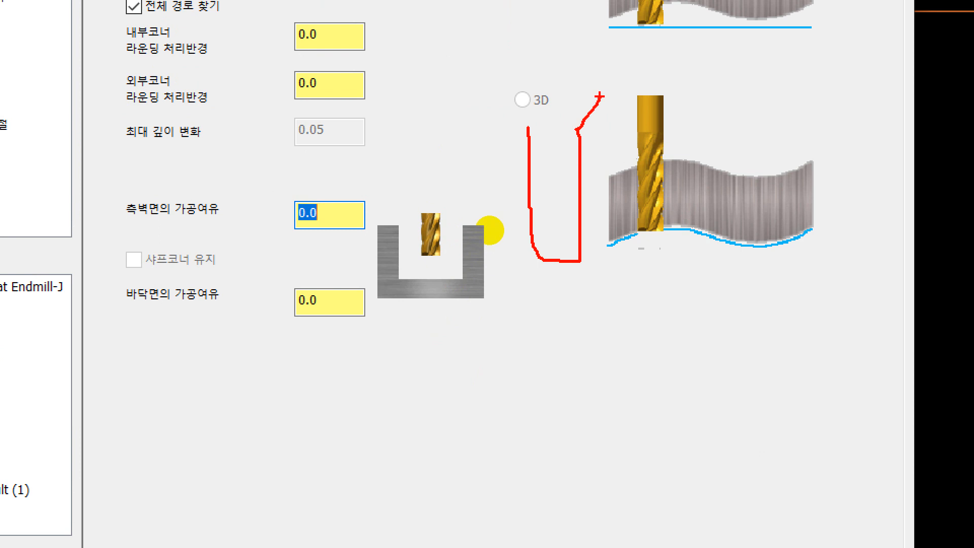
{"action": "left_click_drag", "start_coordinate": [624, 104], "coordinate": [604, 1]}
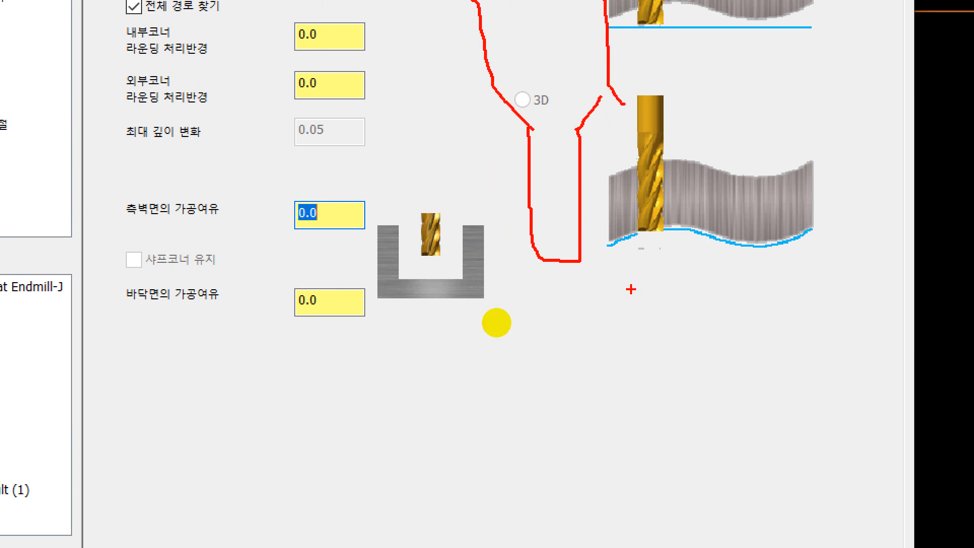
{"action": "left_click_drag", "start_coordinate": [567, 265], "coordinate": [600, 266]}
{"action": "left_click_drag", "start_coordinate": [581, 208], "coordinate": [603, 208]}
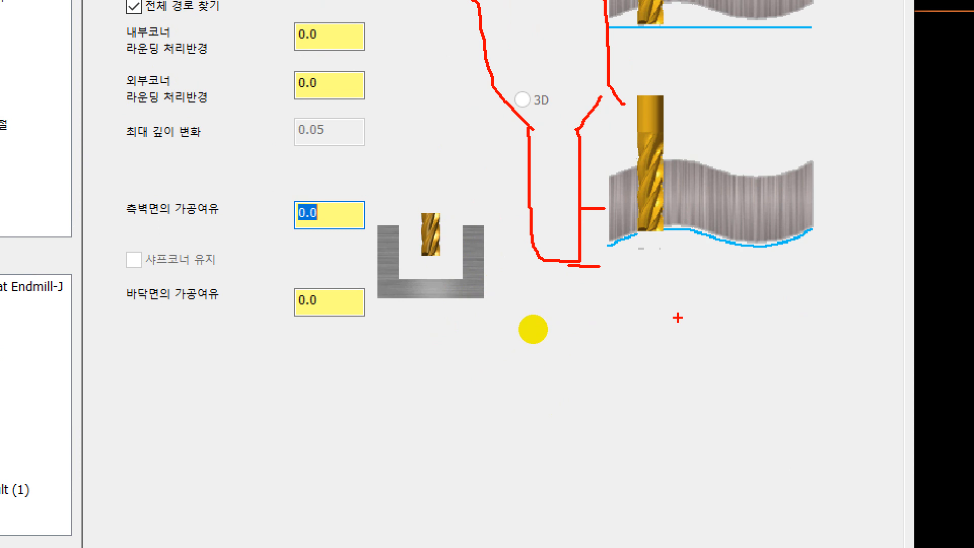
{"action": "left_click_drag", "start_coordinate": [657, 251], "coordinate": [645, 313]}
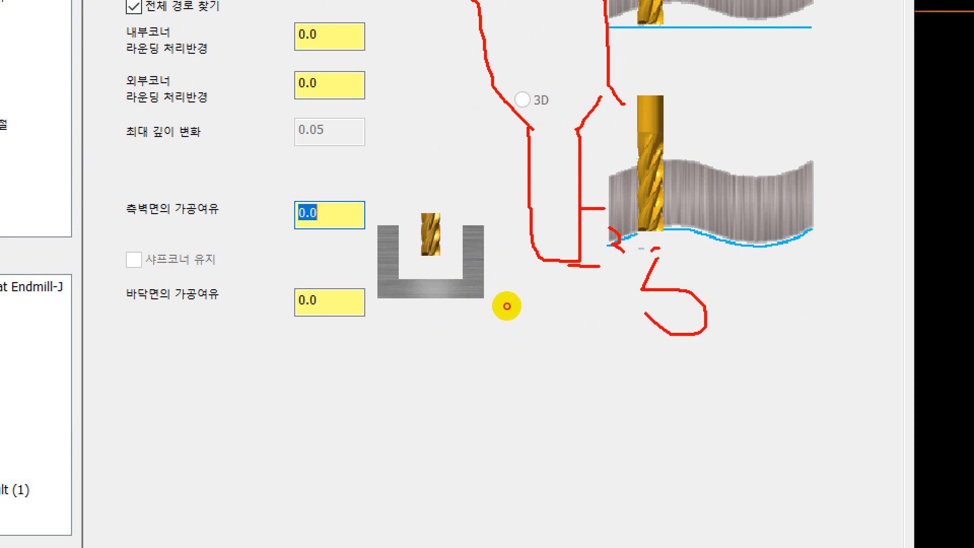
{"action": "left_click_drag", "start_coordinate": [609, 228], "coordinate": [616, 259]}
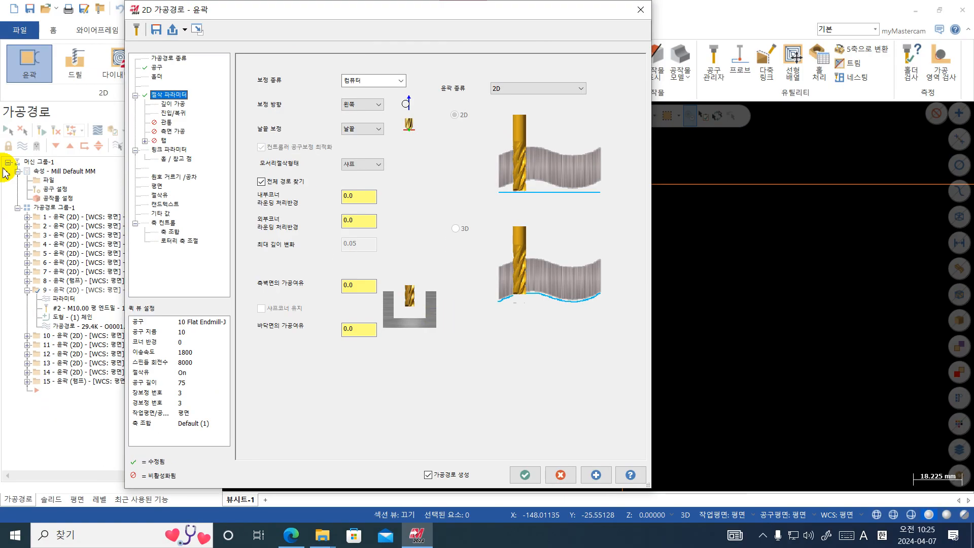
- Turn off depth cuts (깊이 가공) for operation 9 and check its lead-in/out settings
{"action": "left_click", "coordinate": [171, 103]}
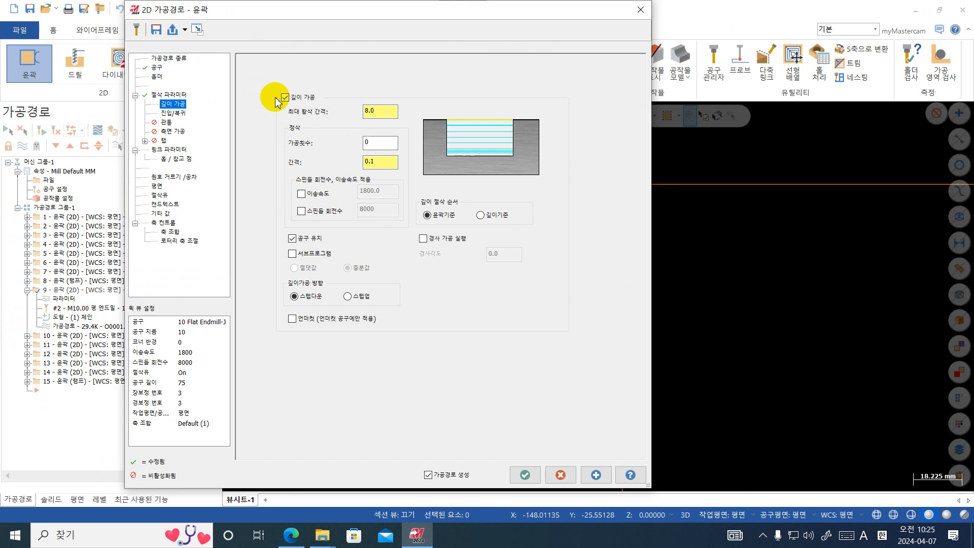
{"action": "left_click", "coordinate": [285, 97]}
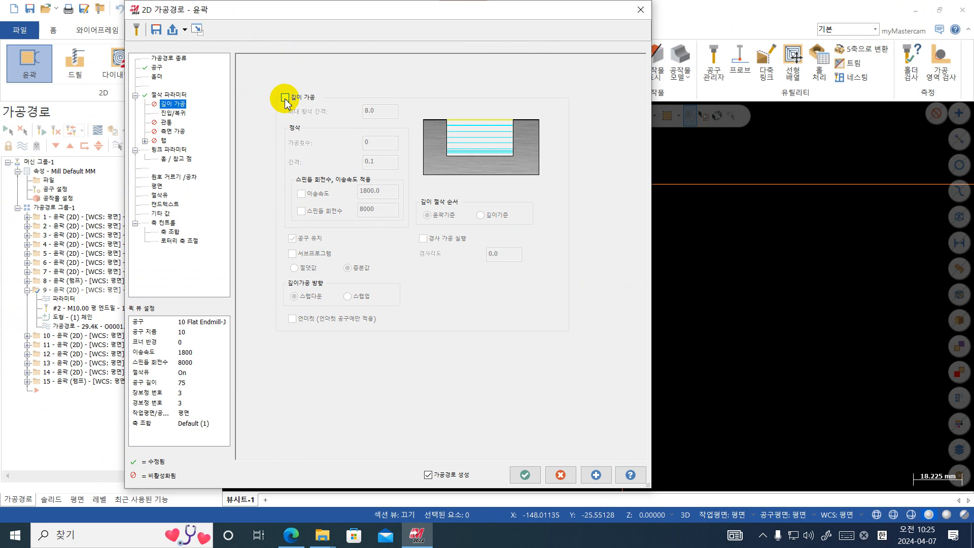
{"action": "left_click", "coordinate": [180, 115]}
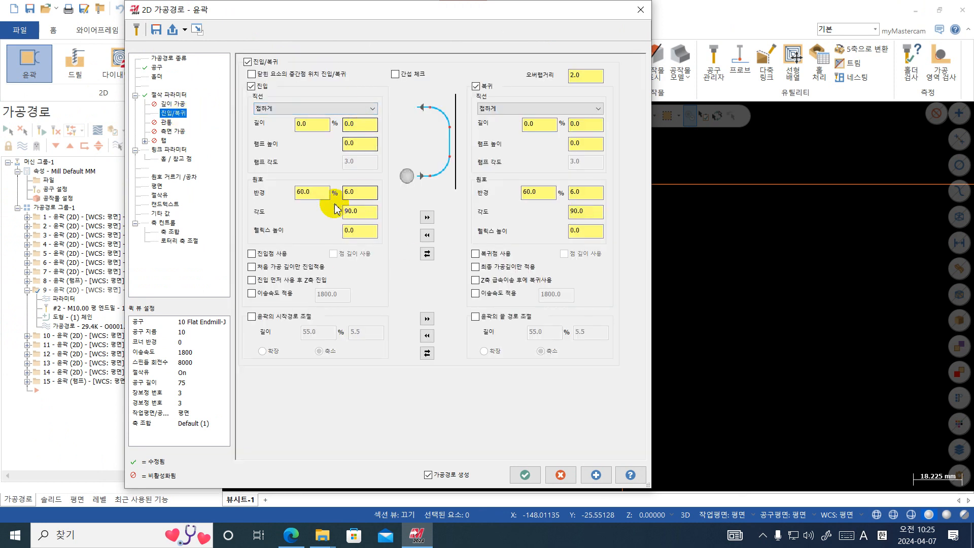
- Enable side machining (측면 가공) with 1 roughing pass and 1 finishing pass, and turn on keep tool down (공구 유지)
{"action": "left_click", "coordinate": [163, 132]}
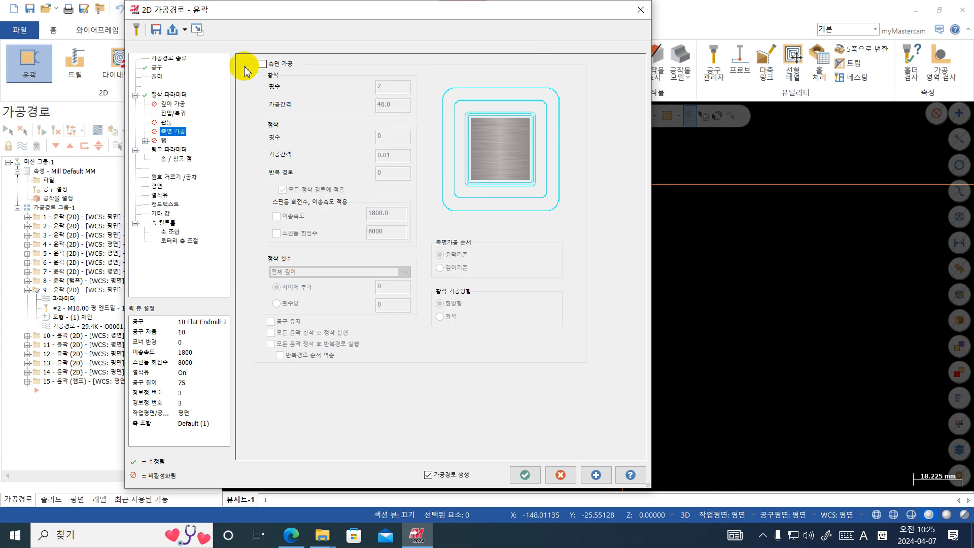
{"action": "left_click", "coordinate": [263, 64]}
{"action": "key", "text": "BackSpace"}
{"action": "type", "text": "1"}
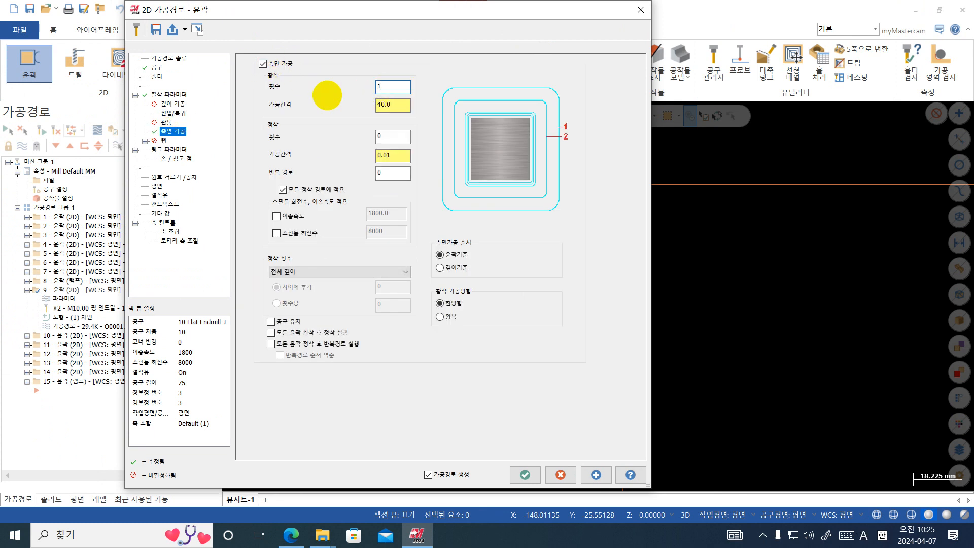
{"action": "left_click", "coordinate": [385, 138]}
{"action": "left_click_drag", "start_coordinate": [385, 139], "coordinate": [352, 140]}
{"action": "type", "text": "1"}
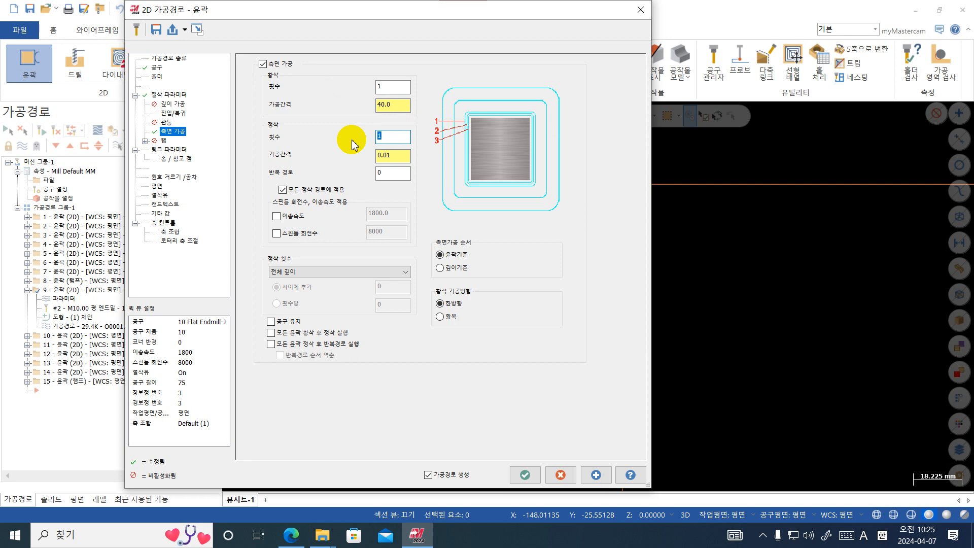
{"action": "left_click", "coordinate": [291, 323]}
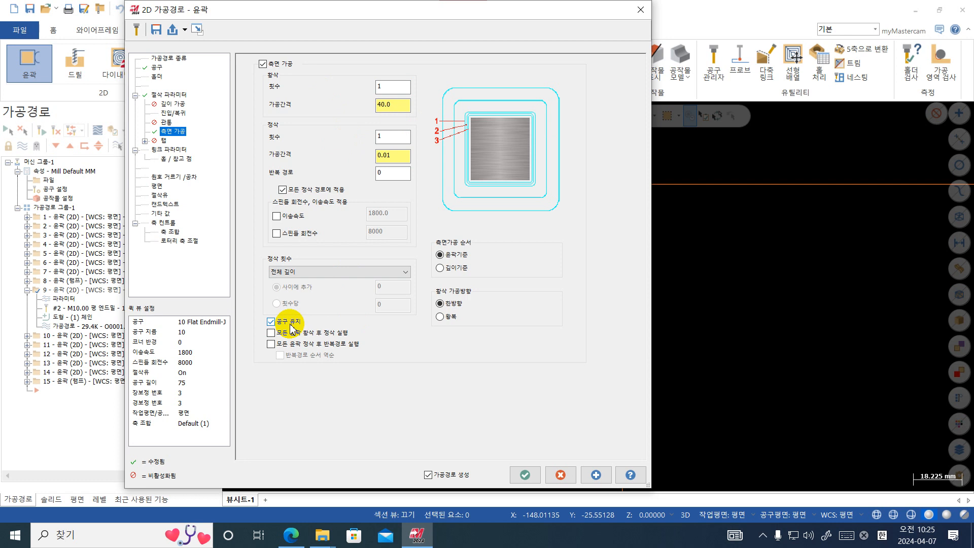
{"action": "mouse_move", "coordinate": [371, 13]}
{"action": "left_mouse_down"}
{"action": "mouse_move", "coordinate": [416, 246]}
{"action": "mouse_move", "coordinate": [431, 400]}
{"action": "left_mouse_up"}
{"action": "key", "text": "ctrl+1"}
{"action": "left_click", "coordinate": [653, 225]}
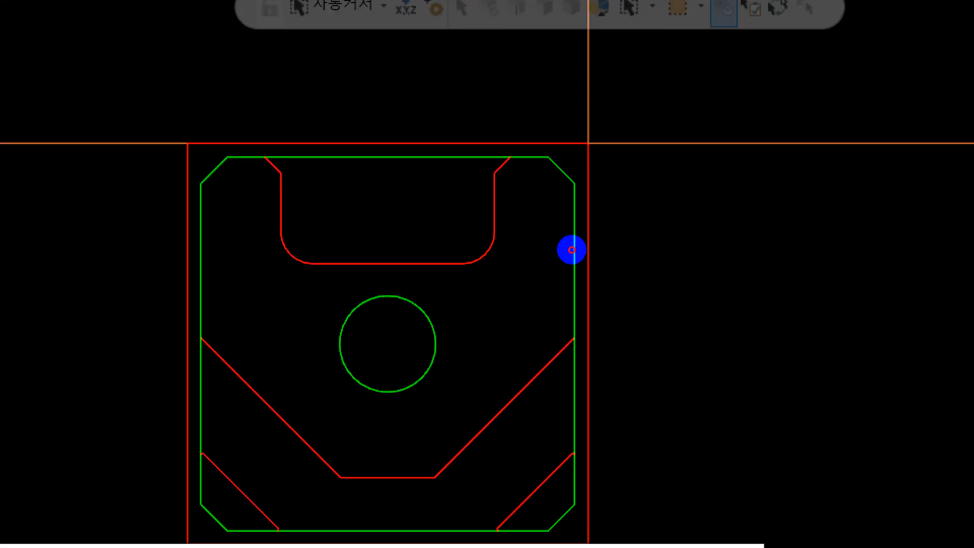
{"action": "mouse_move", "coordinate": [609, 184]}
{"action": "left_mouse_down"}
{"action": "mouse_move", "coordinate": [631, 369]}
{"action": "mouse_move", "coordinate": [511, 31]}
{"action": "mouse_move", "coordinate": [628, 241]}
{"action": "mouse_move", "coordinate": [650, 203]}
{"action": "left_mouse_up"}
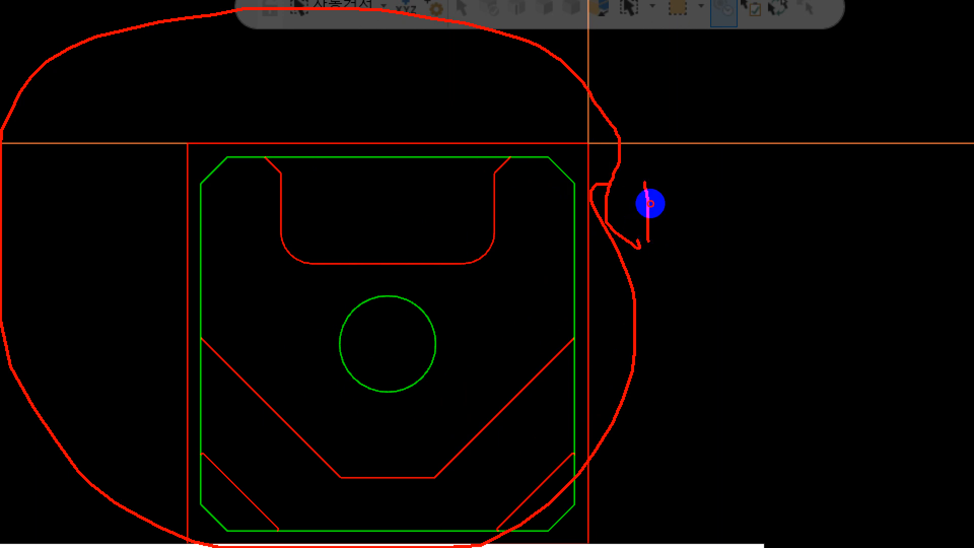
{"action": "left_click_drag", "start_coordinate": [665, 155], "coordinate": [616, 198]}
{"action": "left_click_drag", "start_coordinate": [621, 163], "coordinate": [684, 235]}
{"action": "key", "text": "Escape"}
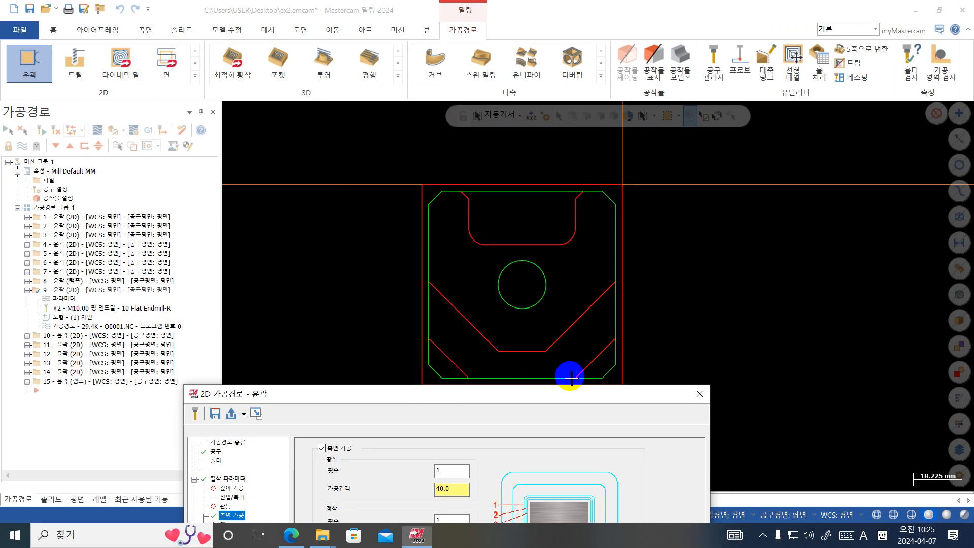
{"action": "left_click_drag", "start_coordinate": [552, 397], "coordinate": [537, 75]}
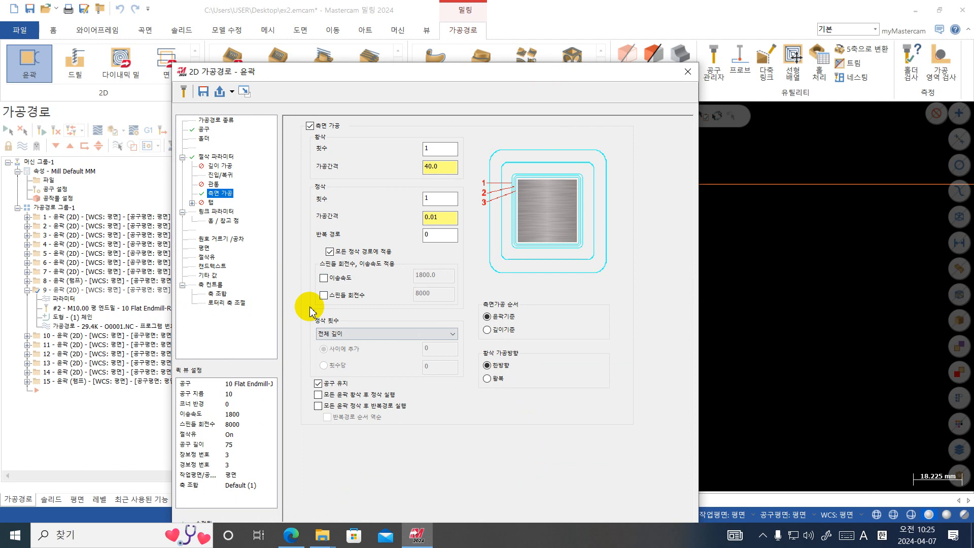
- Check the linking parameters, apply the edited settings to regenerate operation 9, and backplot its finishing toolpath
{"action": "left_click", "coordinate": [215, 211]}
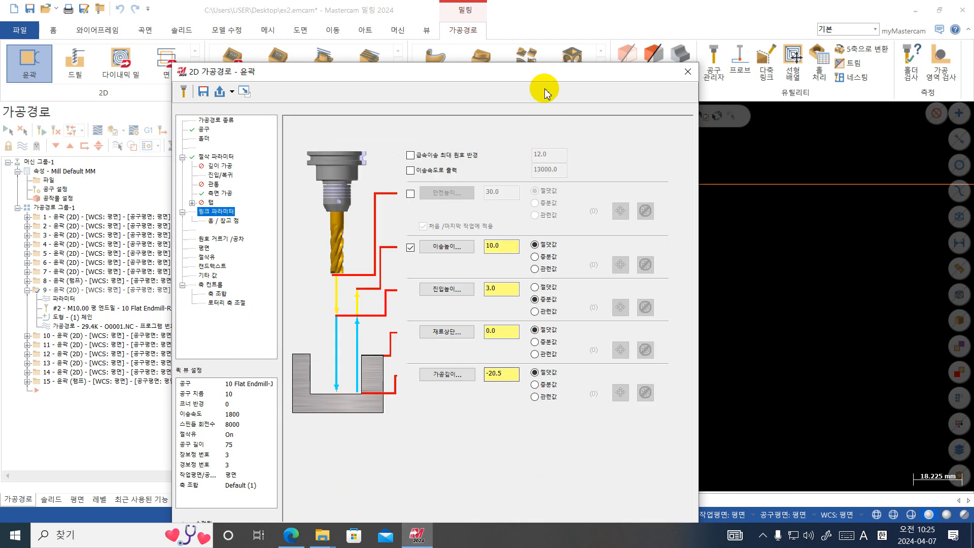
{"action": "left_click_drag", "start_coordinate": [535, 76], "coordinate": [523, 30]}
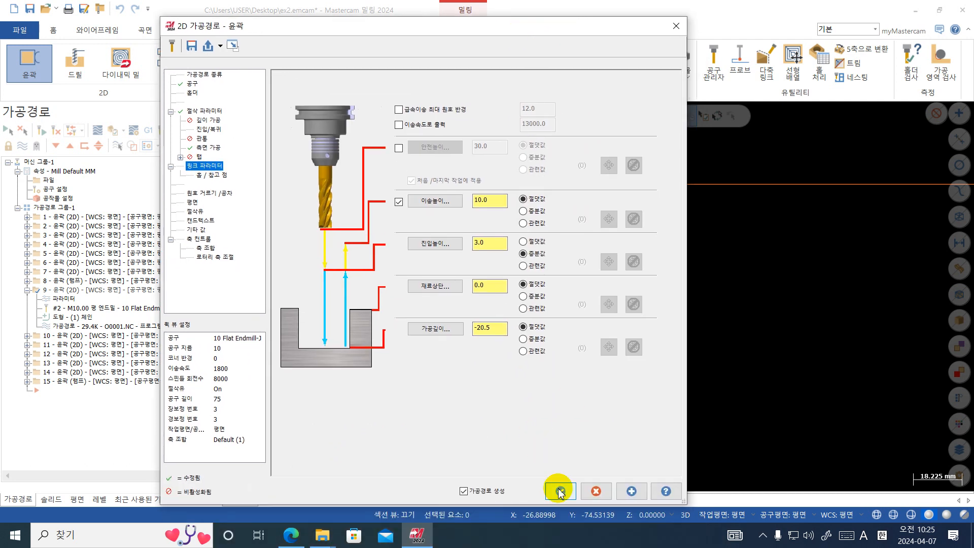
{"action": "left_click", "coordinate": [561, 490]}
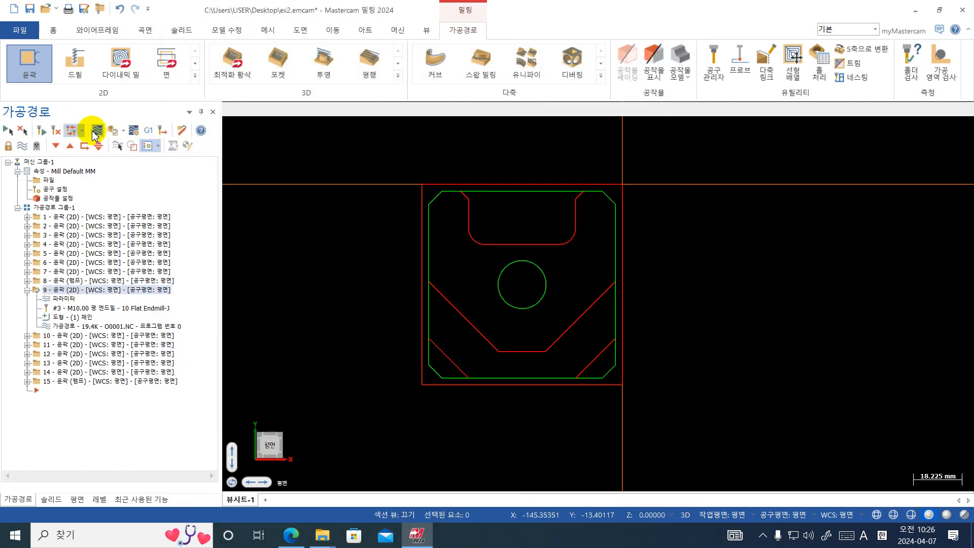
{"action": "left_click", "coordinate": [95, 132]}
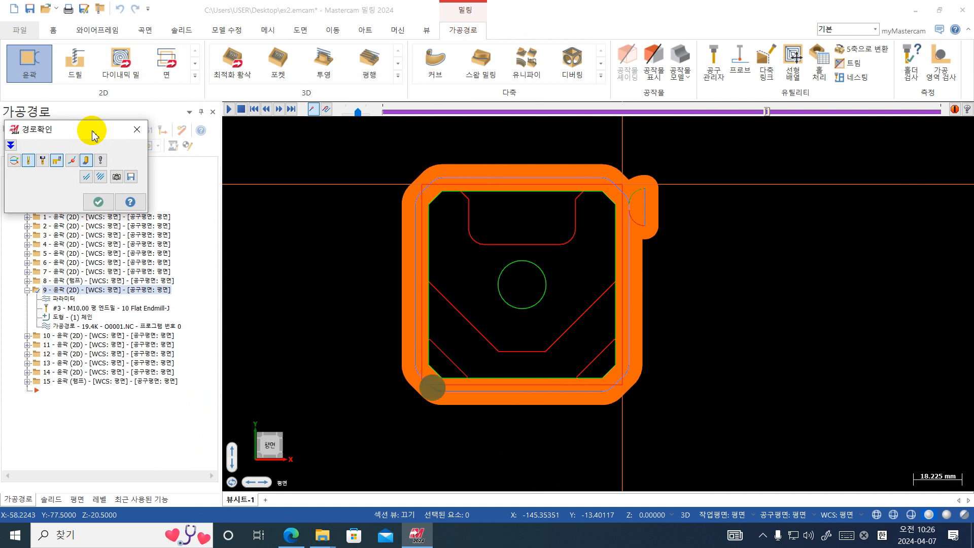
{"action": "key", "text": "Escape"}
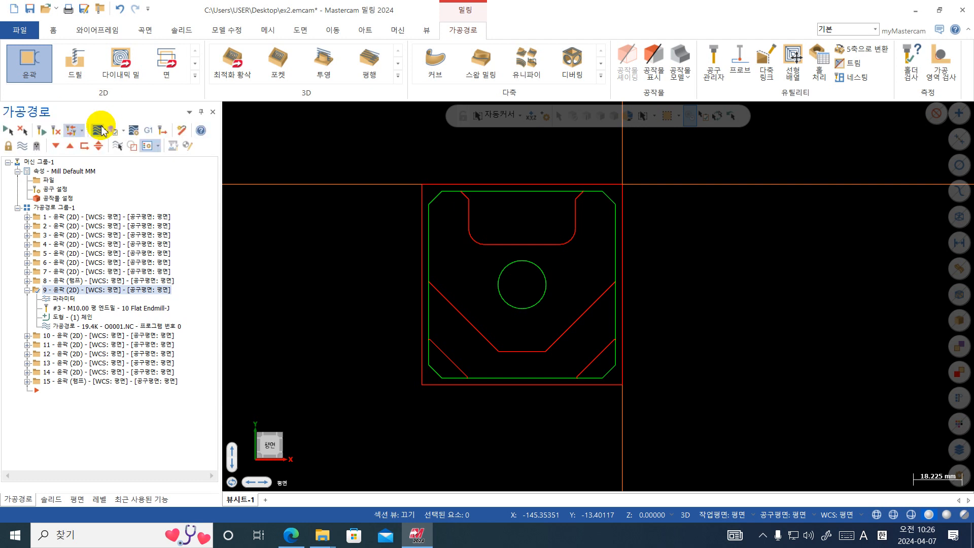
- Backplot contour operation 9 to check the finishing path around the part's outer profile
{"action": "left_click", "coordinate": [98, 131]}
{"action": "key", "text": "r"}
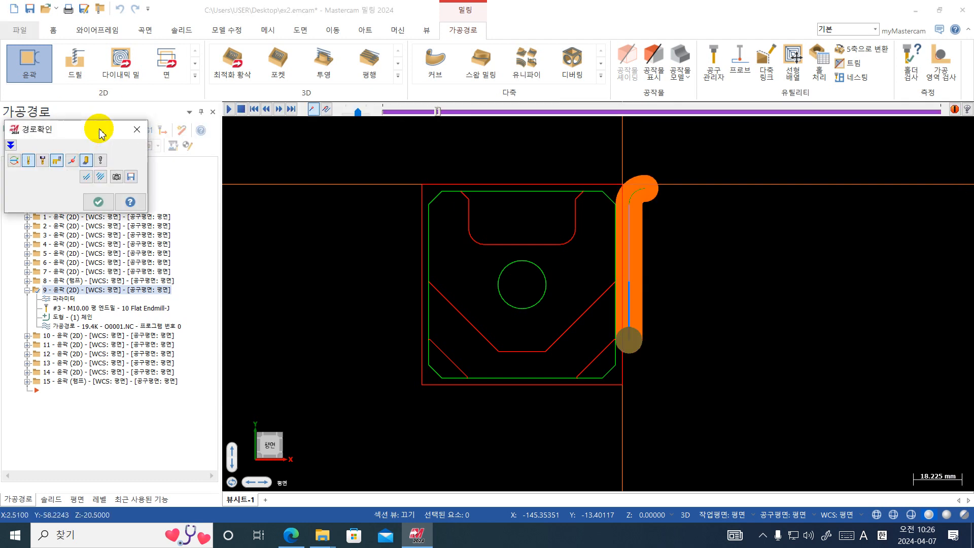
{"action": "left_click", "coordinate": [98, 202]}
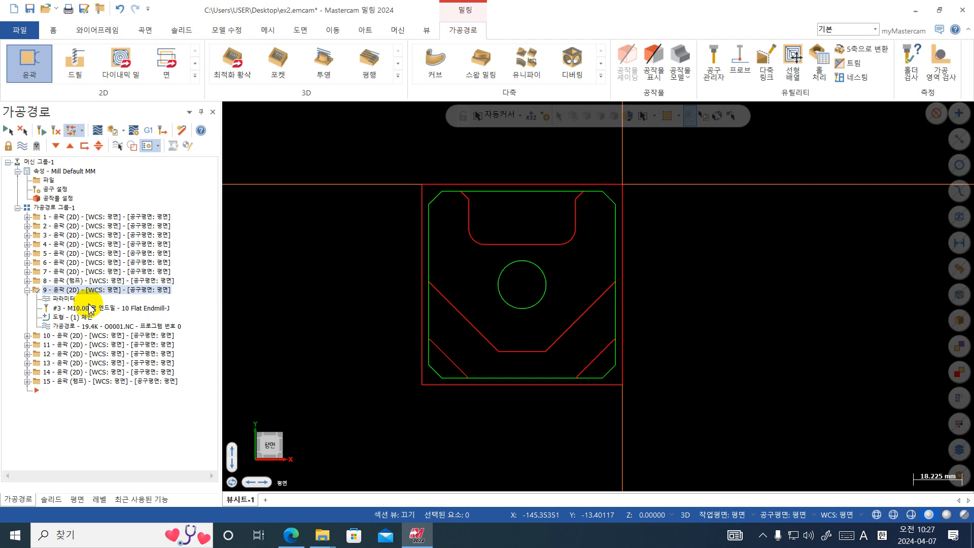
{"action": "left_click", "coordinate": [98, 132]}
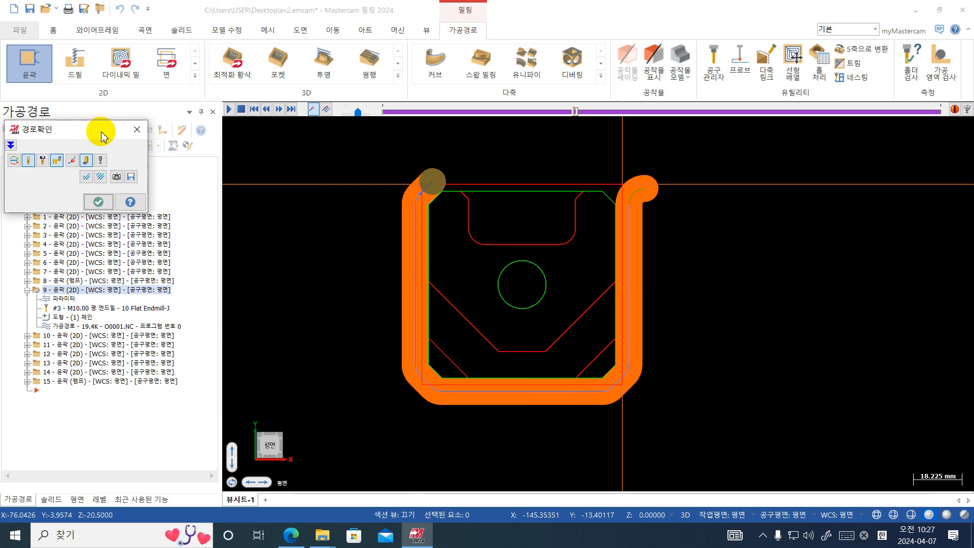
{"action": "key", "text": "Return"}
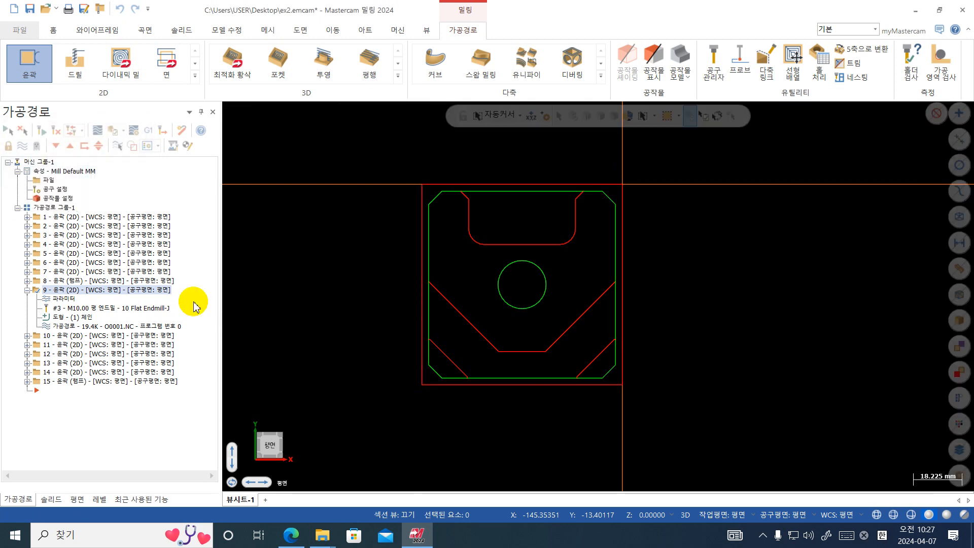
- Backplot contour operation 10, inspect its slot passes from an angle, and return to the top plane view
{"action": "left_click", "coordinate": [27, 290]}
{"action": "left_click", "coordinate": [66, 298]}
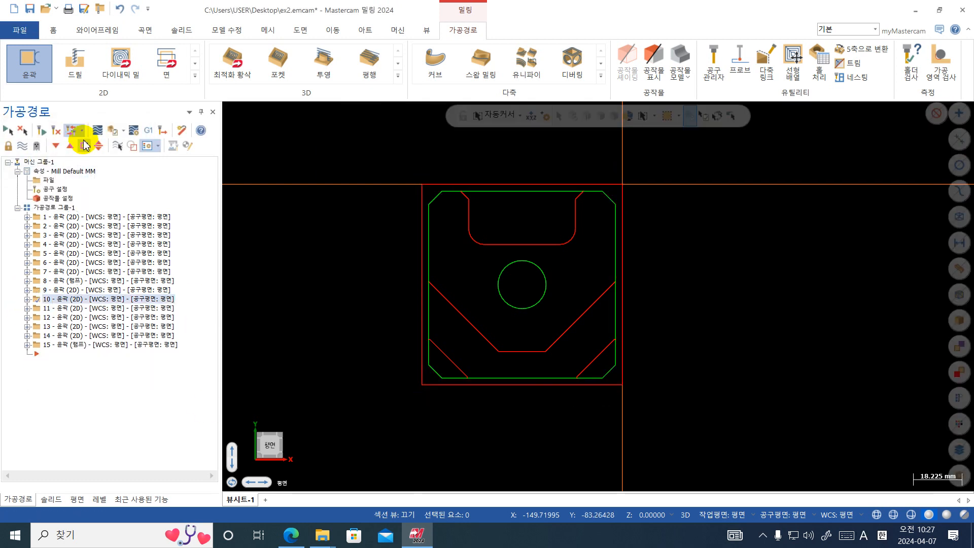
{"action": "left_click", "coordinate": [97, 132]}
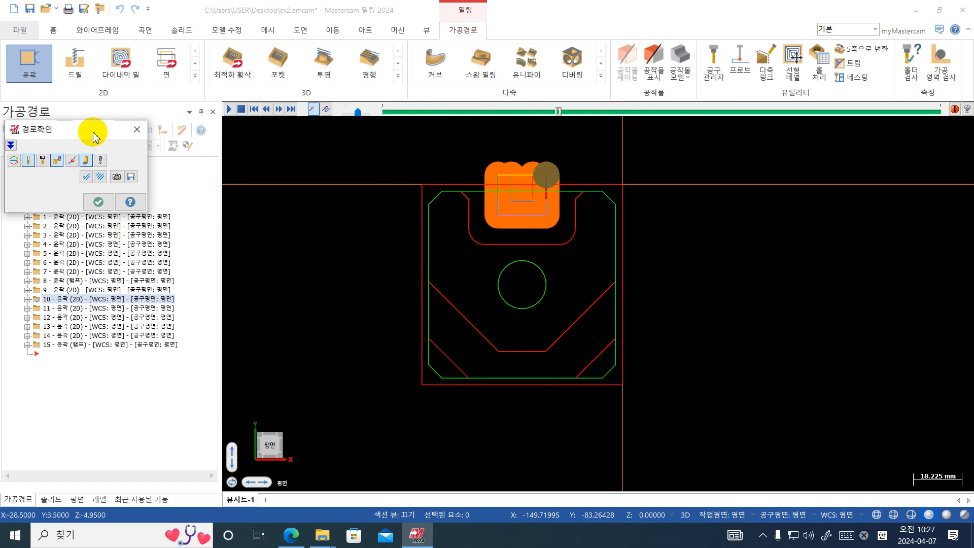
{"action": "middle_click_drag", "start_coordinate": [530, 180], "coordinate": [531, 203]}
{"action": "scroll", "coordinate": [530, 203], "scroll_direction": "up", "scroll_amount": 1}
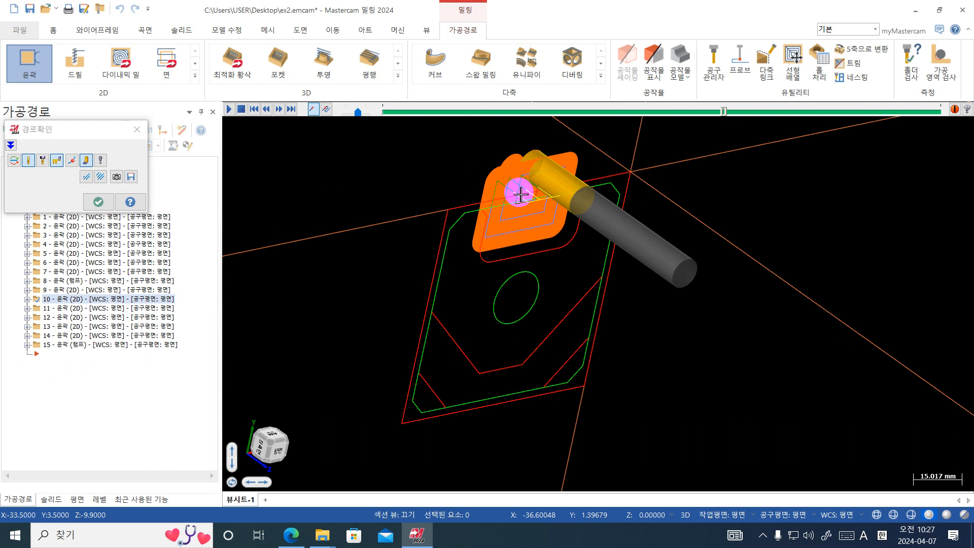
{"action": "key", "text": "Escape"}
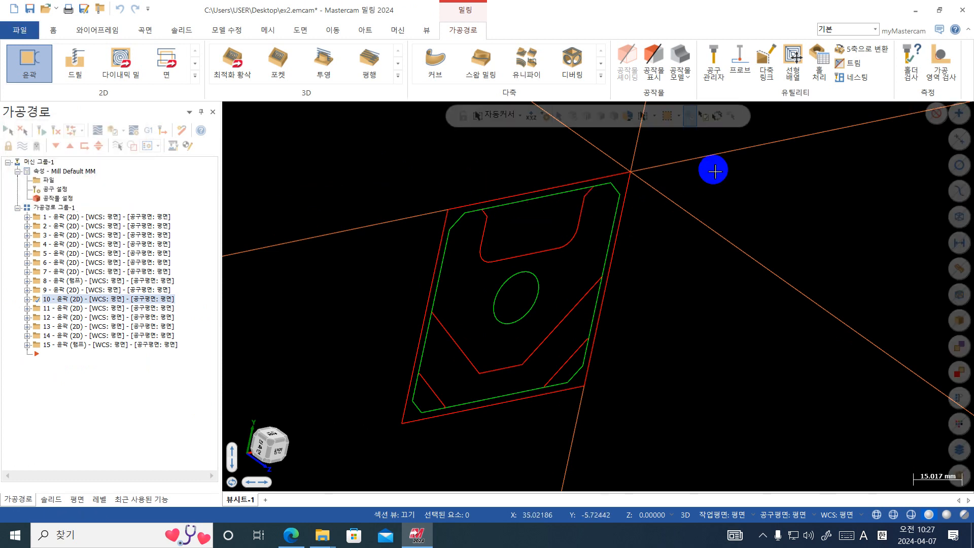
{"action": "right_click", "coordinate": [715, 169]}
{"action": "left_click", "coordinate": [742, 236]}
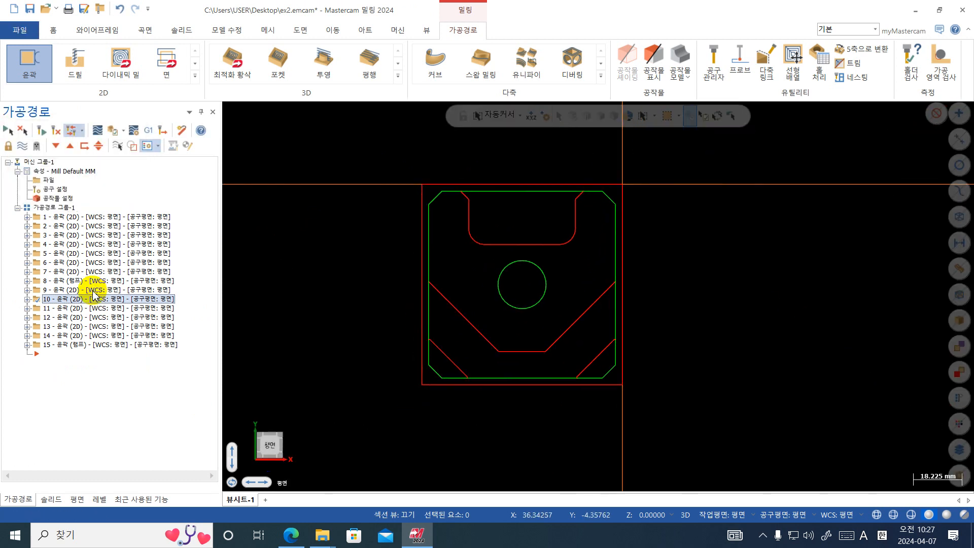
- Assign tool 3, 10 Flat Endmill-J, to contour operation 10 and turn off its depth cuts
{"action": "left_click", "coordinate": [26, 299]}
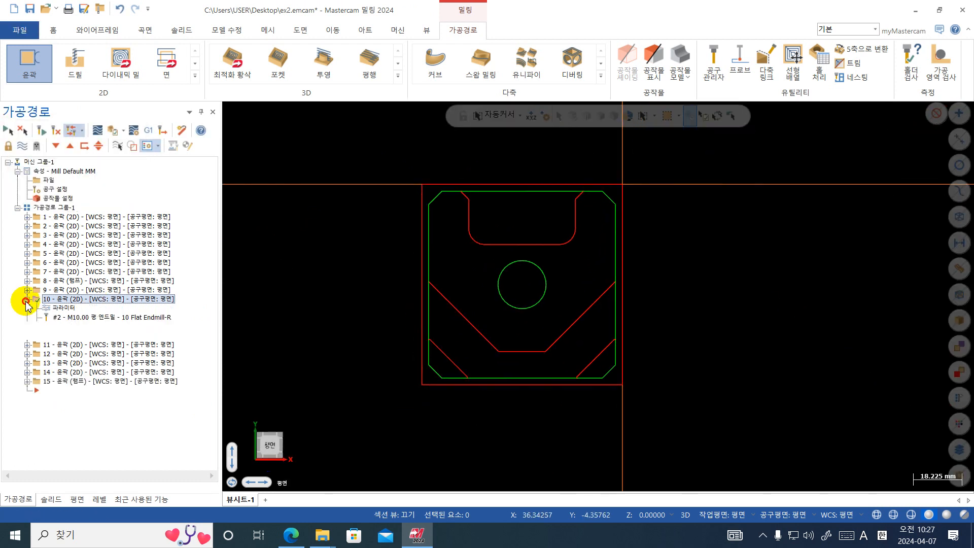
{"action": "left_click", "coordinate": [61, 309]}
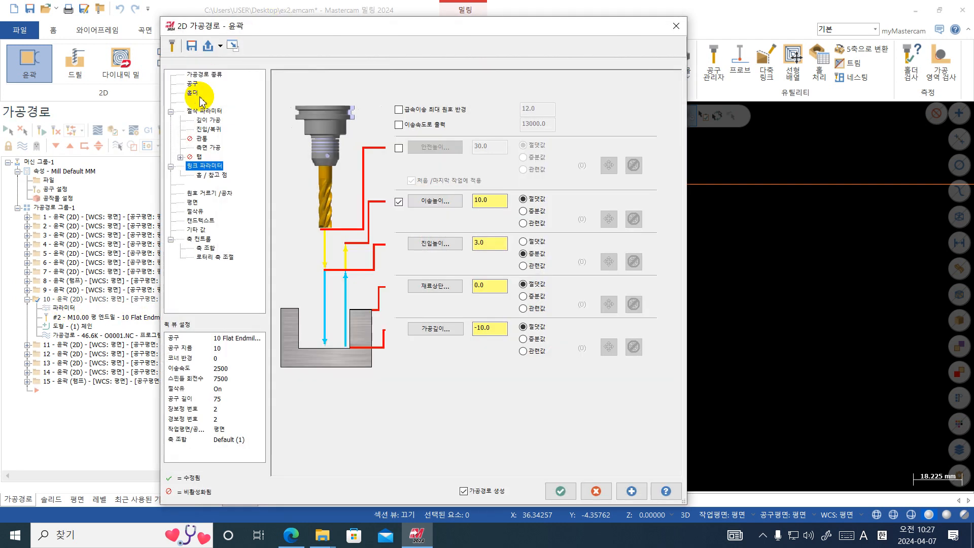
{"action": "left_click", "coordinate": [192, 83]}
{"action": "left_click", "coordinate": [359, 111]}
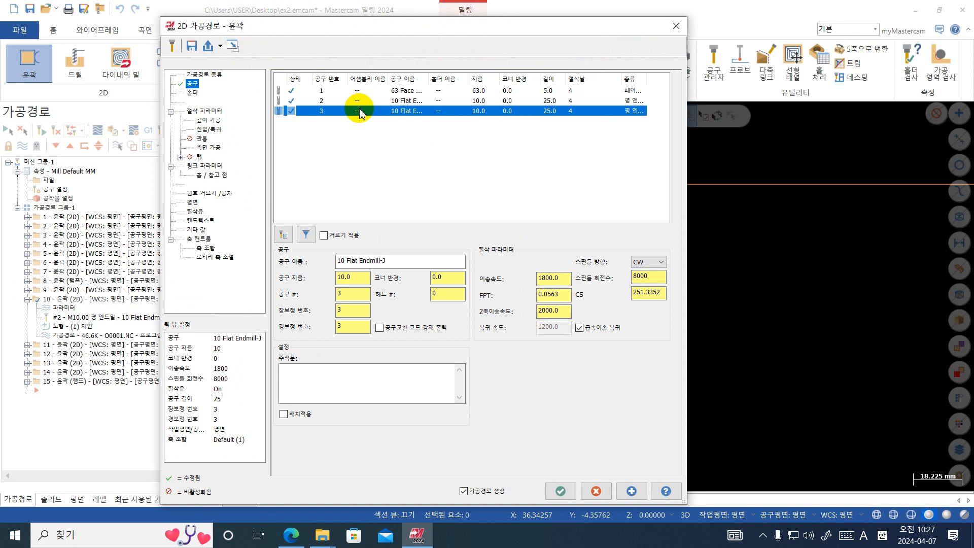
{"action": "left_click", "coordinate": [208, 120]}
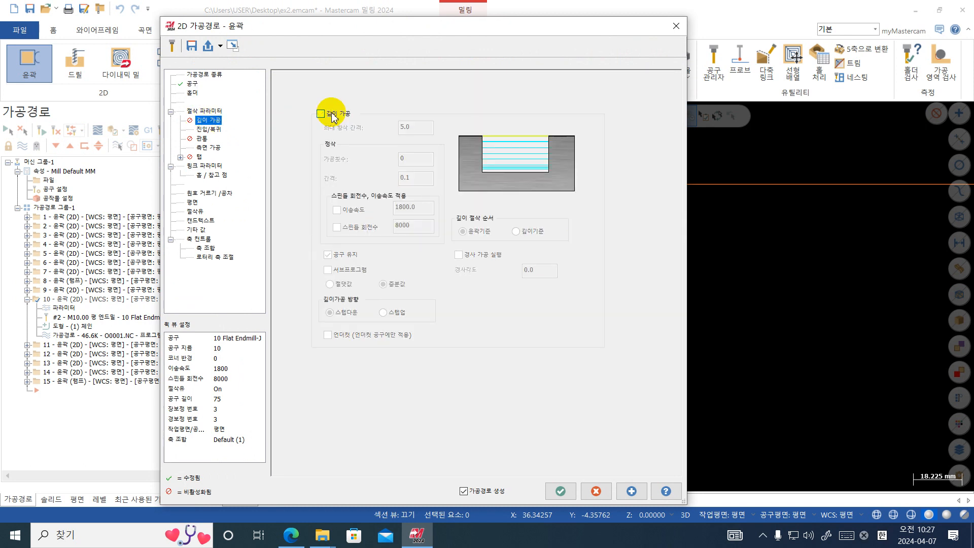
- Set the floor stock to leave for contour operation 10 to 0
{"action": "left_click", "coordinate": [204, 111]}
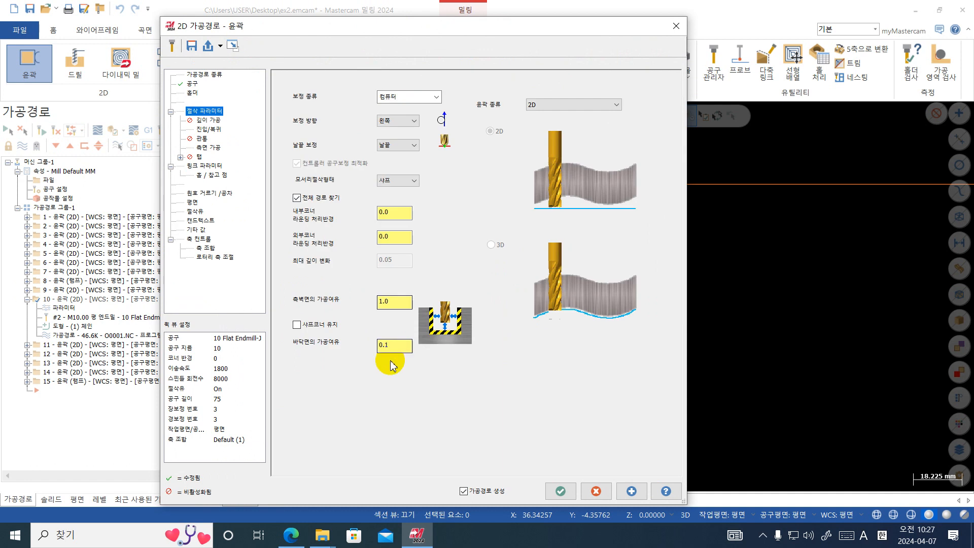
{"action": "left_click_drag", "start_coordinate": [399, 348], "coordinate": [335, 346]}
{"action": "type", "text": "0"}
{"action": "key", "text": "Return"}
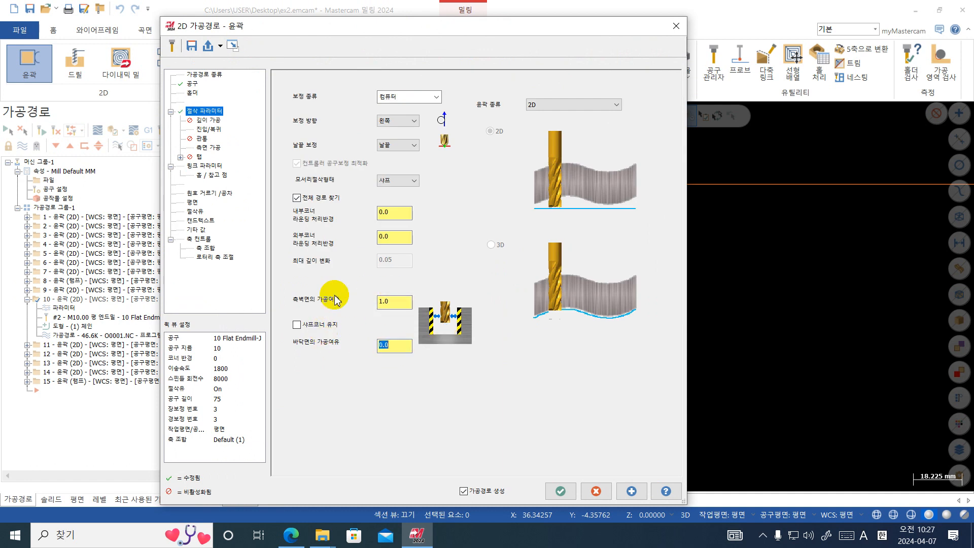
- Enable keep tool down for operation 10's multiple side passes and accept the toolpath parameters
{"action": "left_click", "coordinate": [213, 148]}
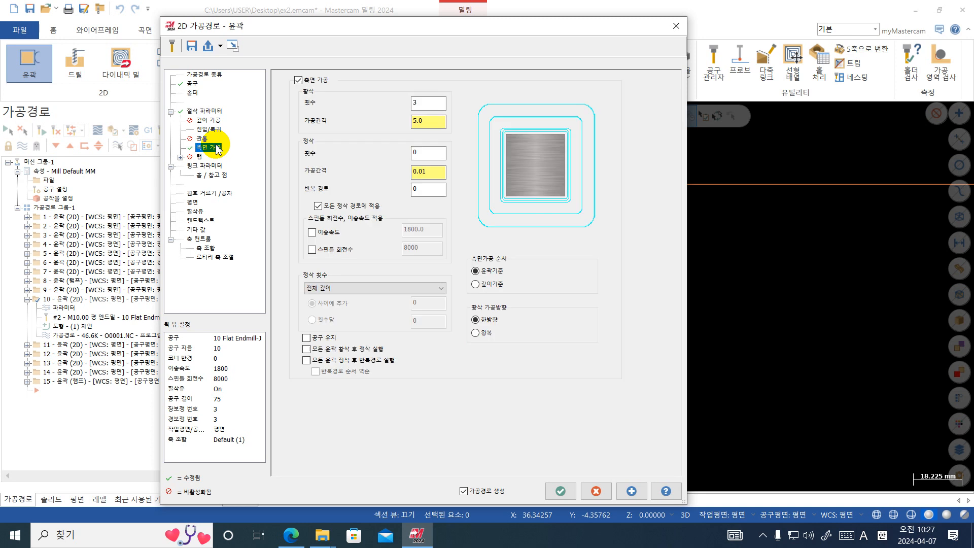
{"action": "left_click", "coordinate": [417, 193]}
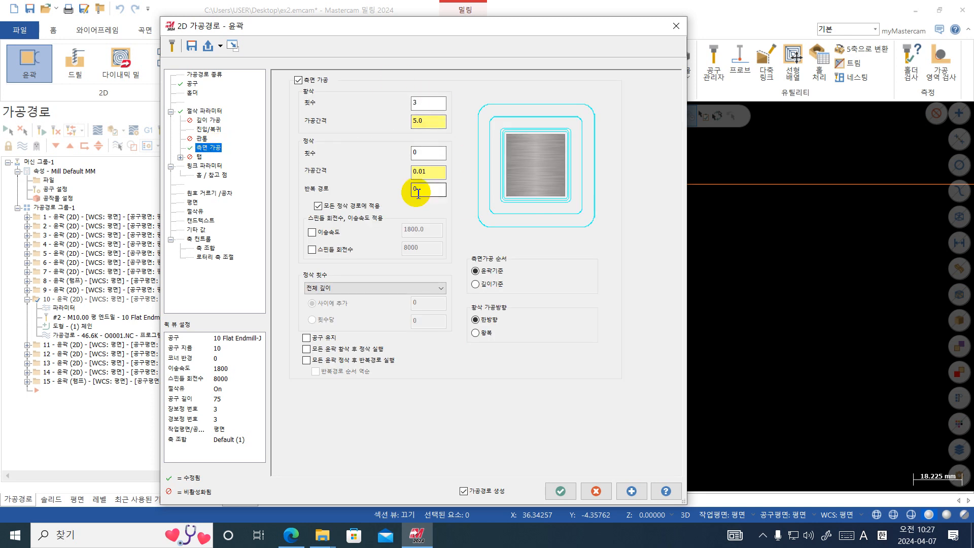
{"action": "left_click", "coordinate": [324, 339]}
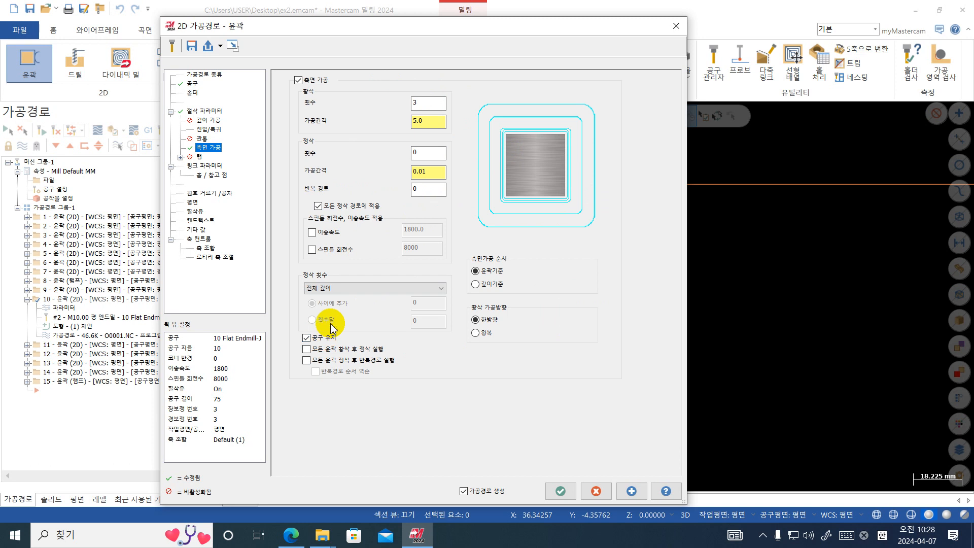
{"action": "left_click", "coordinate": [561, 491]}
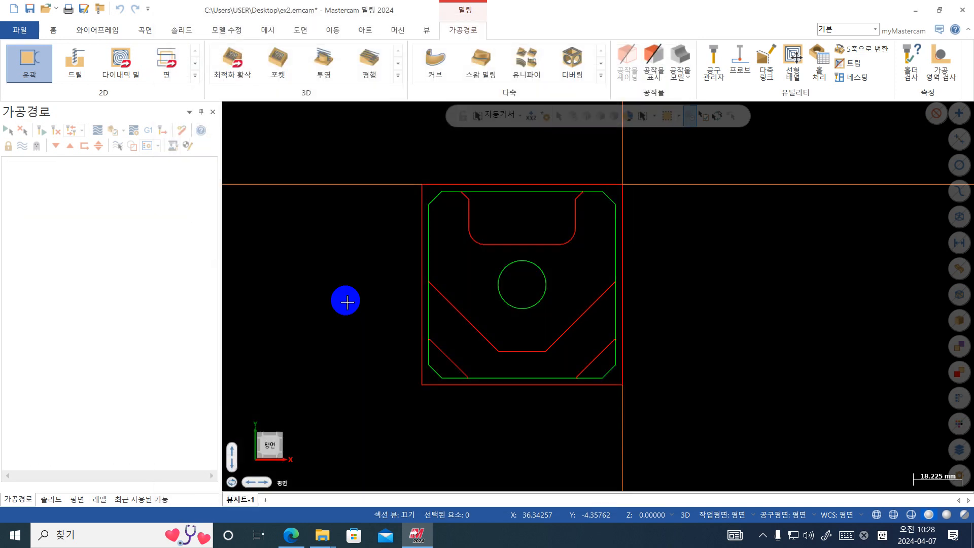
- Backplot the updated operation 10 and examine its slot passes and remaining wall stock from angled and top views
{"action": "left_click", "coordinate": [109, 135]}
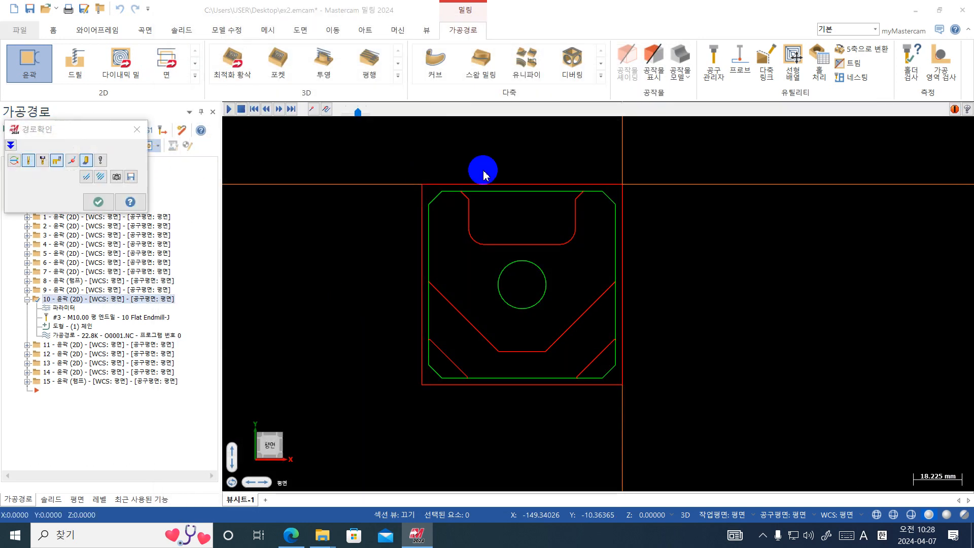
{"action": "scroll", "coordinate": [511, 185], "scroll_direction": "up", "scroll_amount": 1}
{"action": "key", "text": "r"}
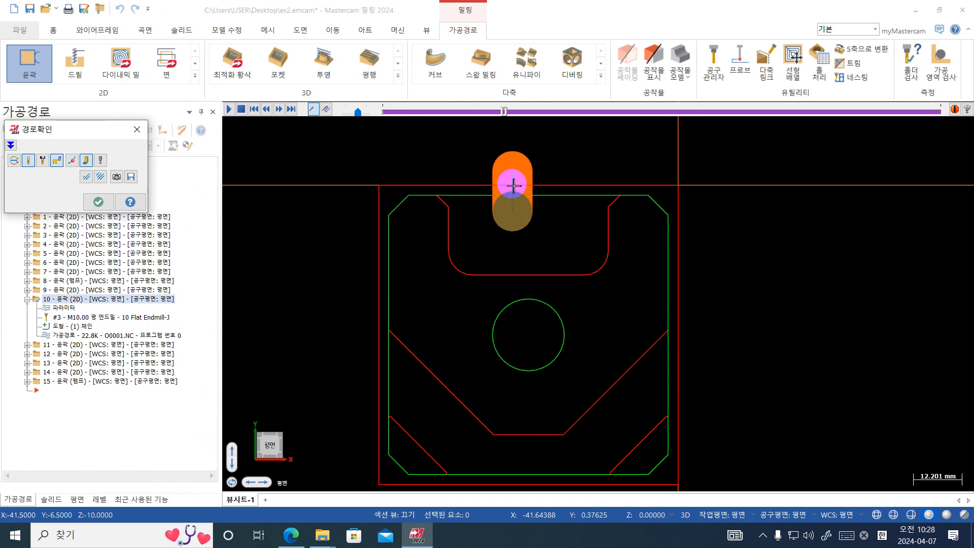
{"action": "middle_click_drag", "start_coordinate": [570, 200], "coordinate": [628, 211]}
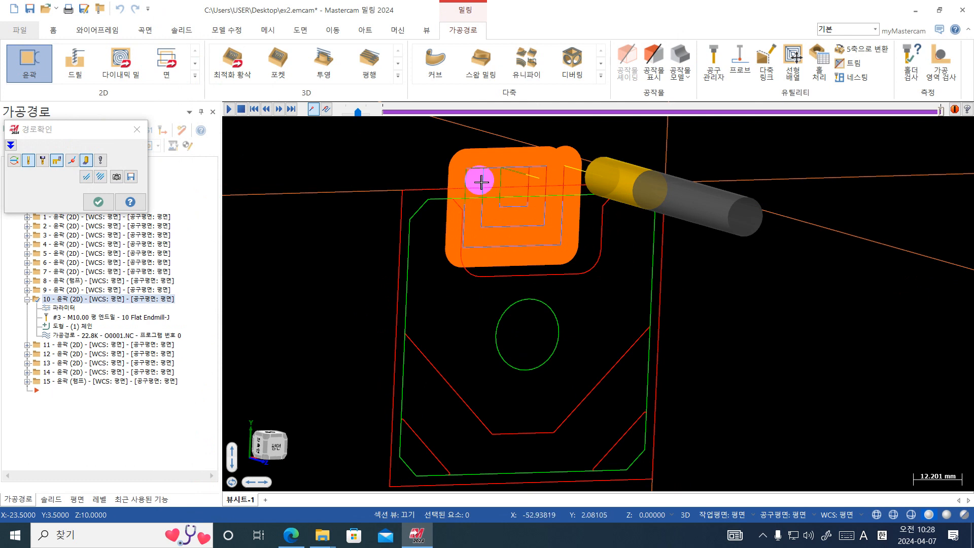
{"action": "right_click", "coordinate": [735, 117]}
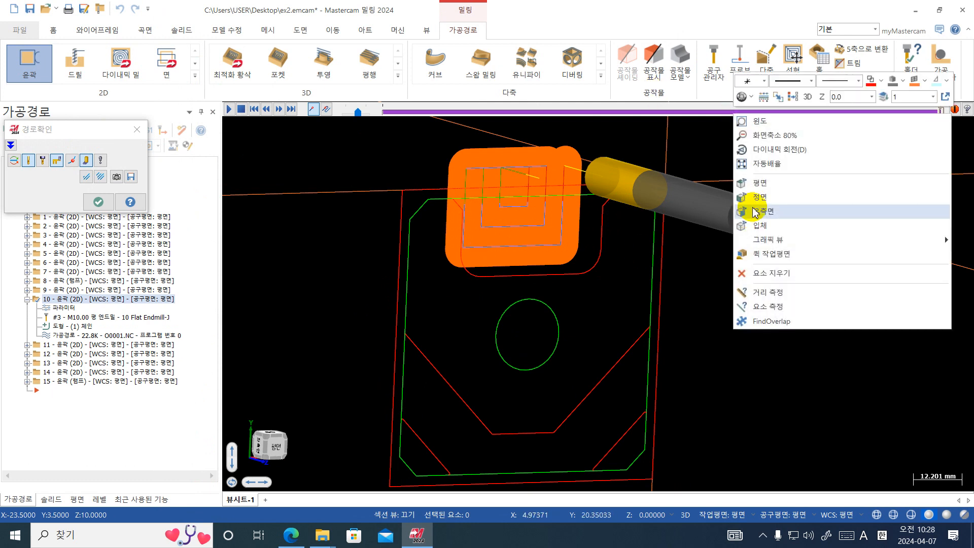
{"action": "left_click", "coordinate": [769, 184]}
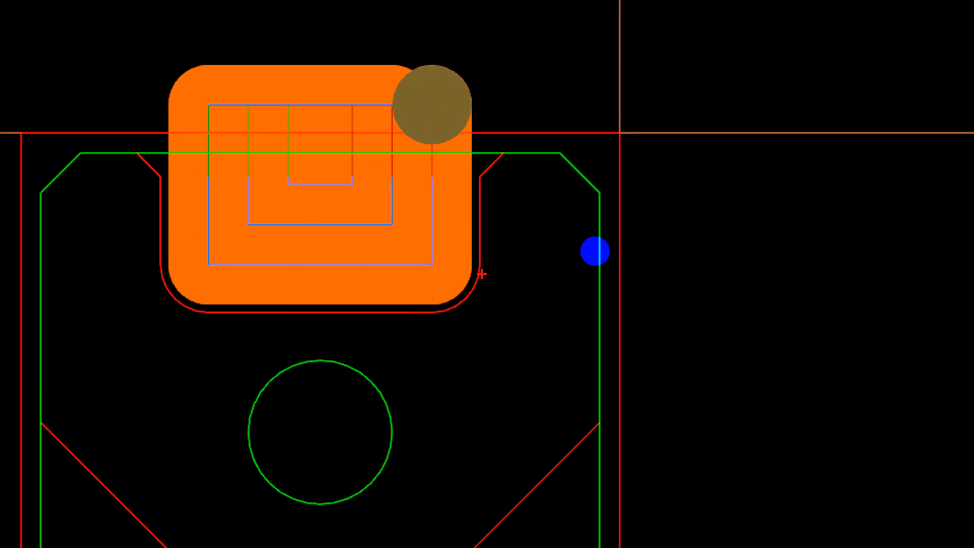
{"action": "mouse_move", "coordinate": [176, 220]}
{"action": "left_mouse_down"}
{"action": "mouse_move", "coordinate": [491, 228]}
{"action": "mouse_move", "coordinate": [500, 259]}
{"action": "mouse_move", "coordinate": [164, 218]}
{"action": "left_mouse_up"}
{"action": "left_click_drag", "start_coordinate": [144, 133], "coordinate": [204, 226]}
{"action": "right_click", "coordinate": [222, 233]}
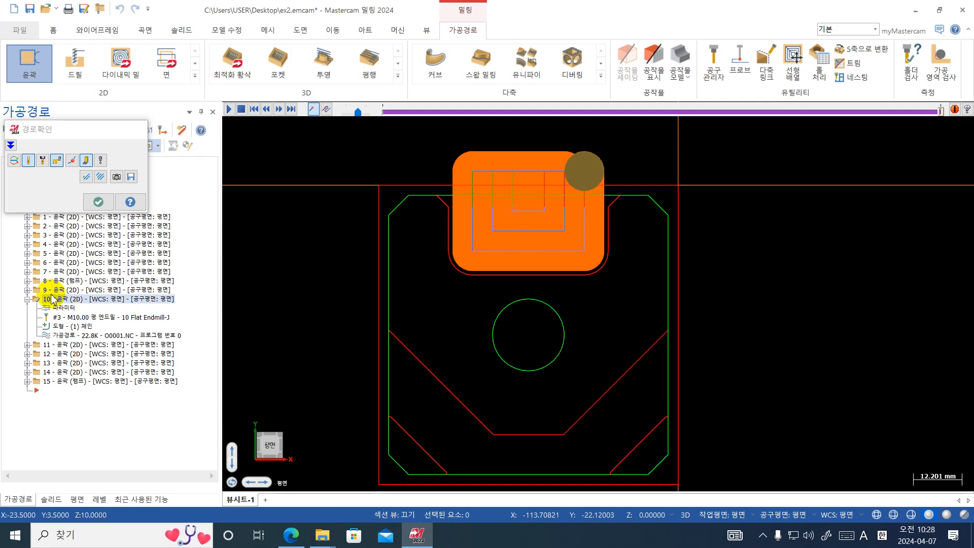
{"action": "key", "text": "Escape"}
- Open the parameters of contour operation 11 and assign tool 3, 10 Flat Endmill-J
{"action": "left_click", "coordinate": [27, 299]}
{"action": "left_click", "coordinate": [36, 308]}
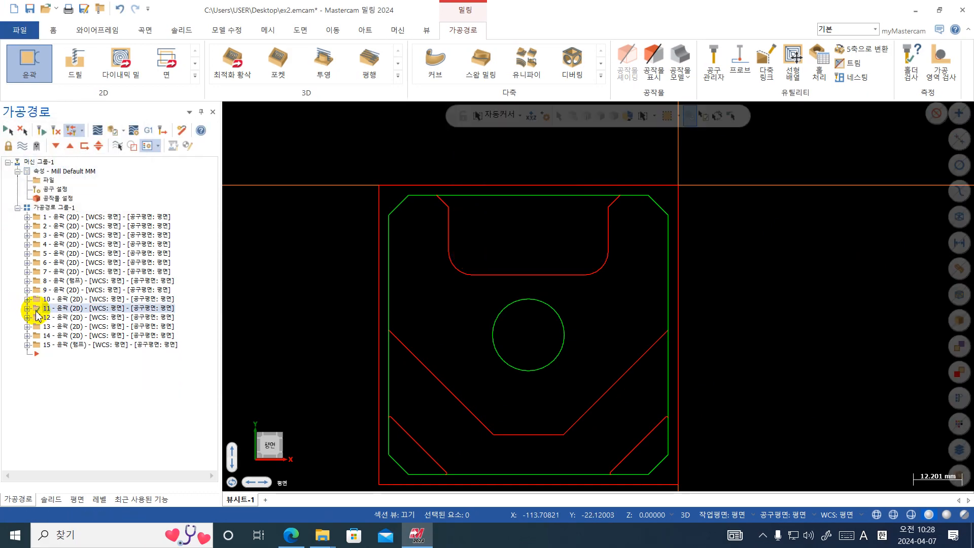
{"action": "left_click", "coordinate": [27, 308]}
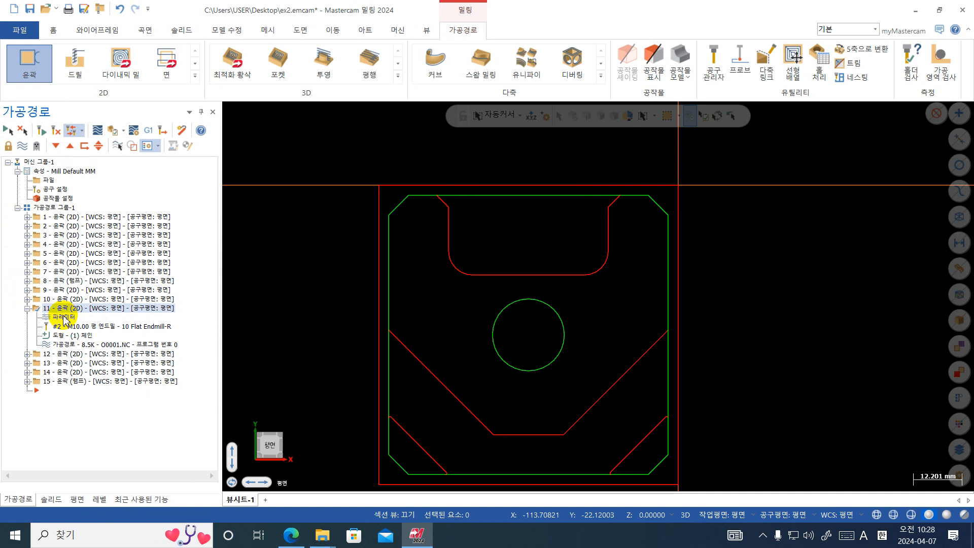
{"action": "left_click", "coordinate": [27, 299]}
{"action": "left_click", "coordinate": [27, 299]}
{"action": "left_click", "coordinate": [60, 318]}
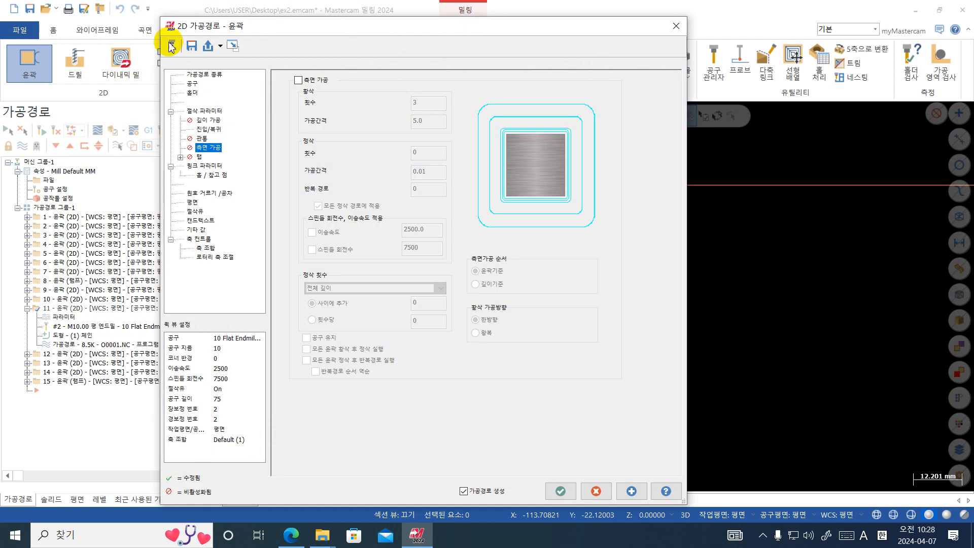
{"action": "left_click", "coordinate": [191, 84]}
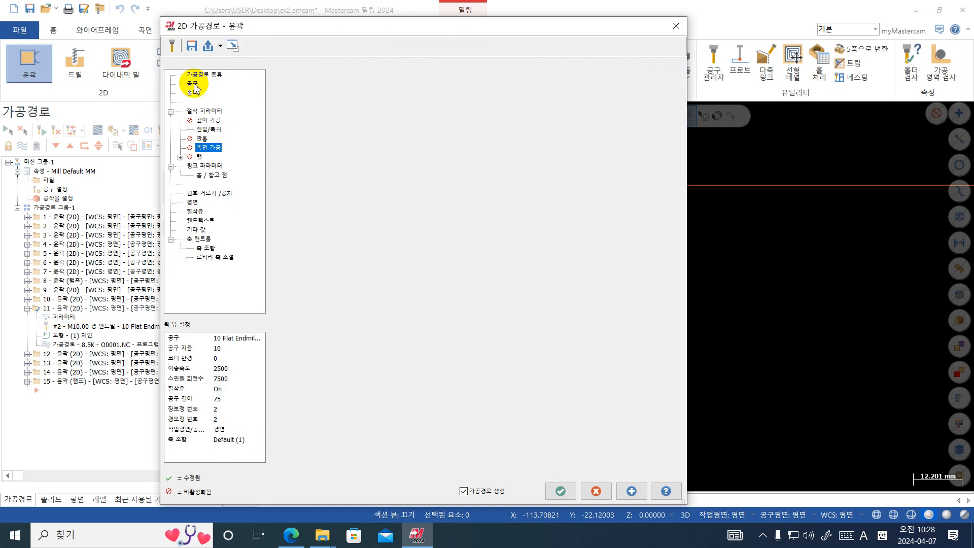
{"action": "left_click_drag", "start_coordinate": [469, 81], "coordinate": [445, 77]}
{"action": "left_click", "coordinate": [425, 110]}
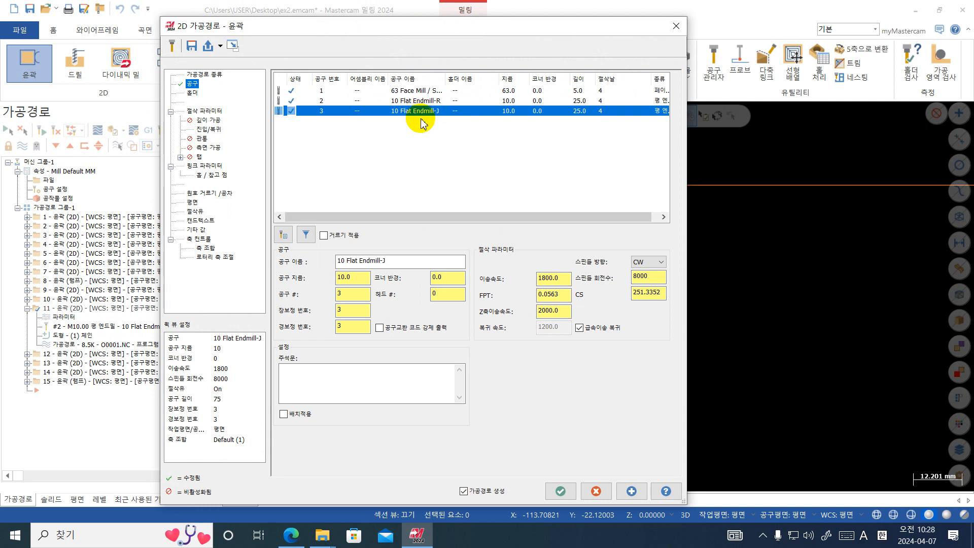
- Set operation 11's stock to leave to -0.015 on the walls and 0.0 on the floor
{"action": "left_click", "coordinate": [201, 111]}
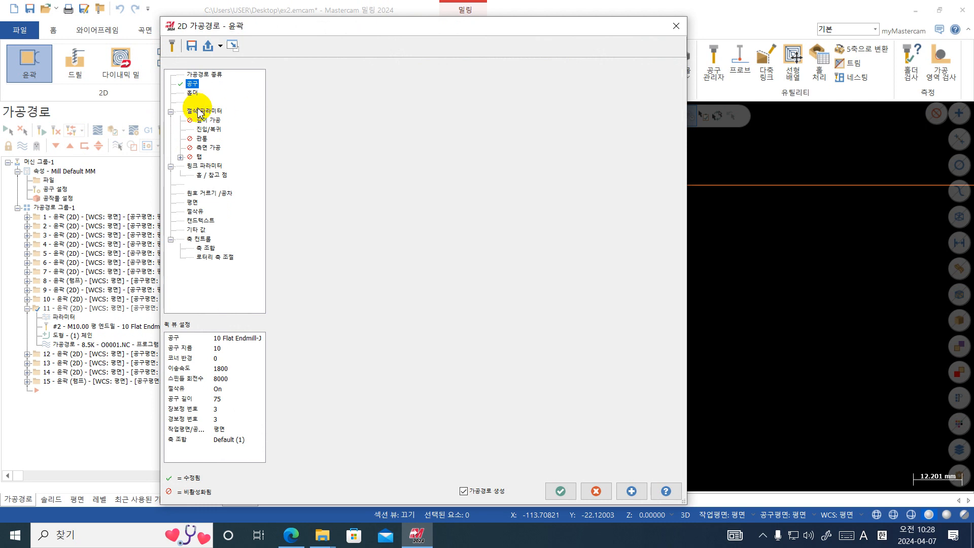
{"action": "double_click", "coordinate": [386, 302]}
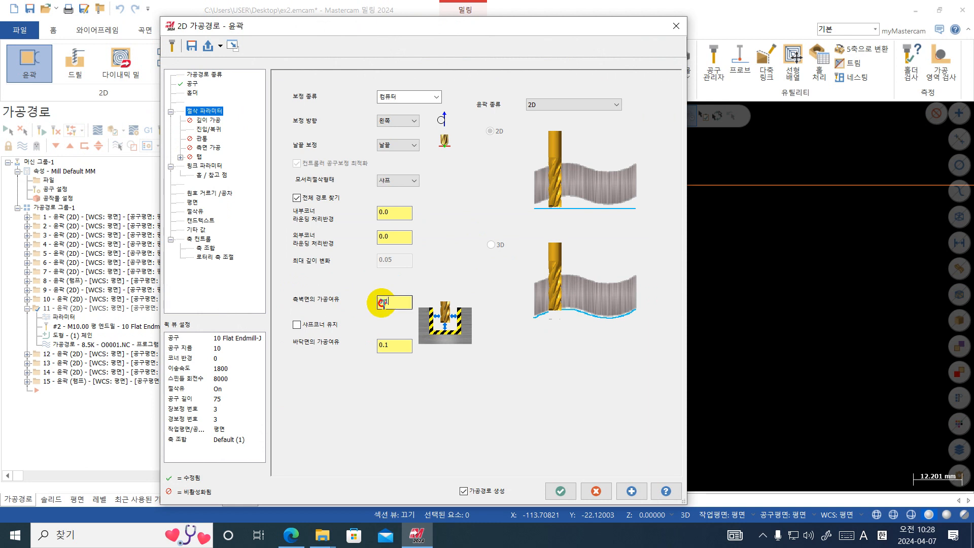
{"action": "type", "text": "-0.0"}
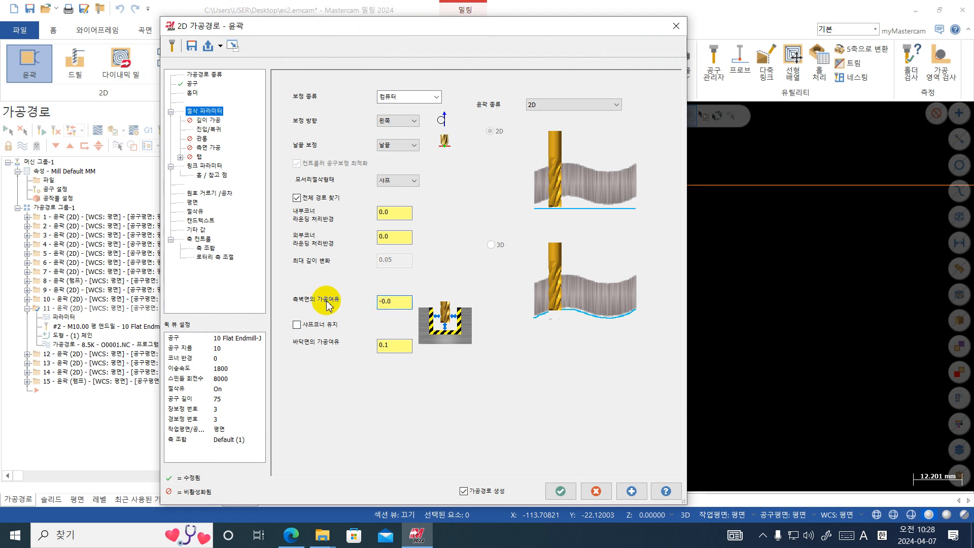
{"action": "type", "text": "15"}
{"action": "key", "text": "Return"}
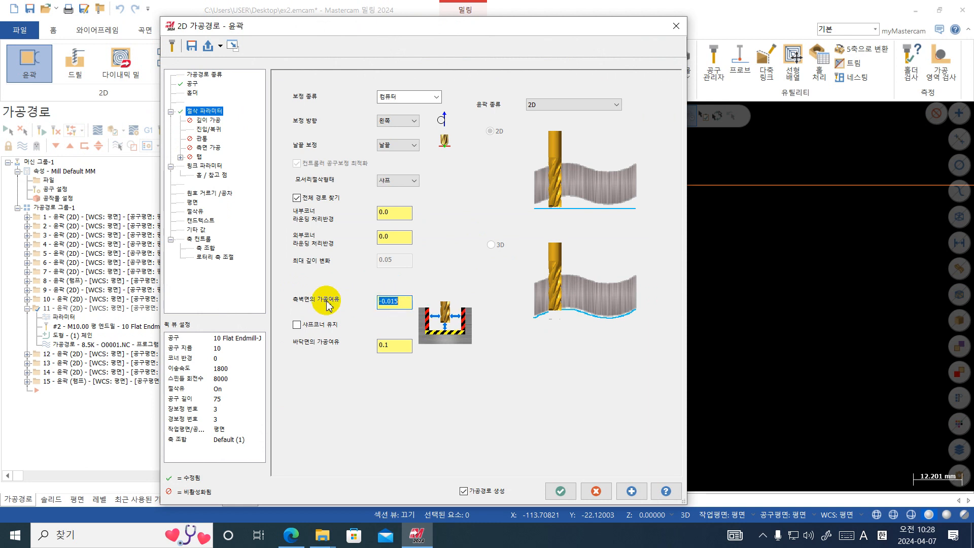
{"action": "double_click", "coordinate": [406, 345]}
{"action": "type", "text": "0.0"}
{"action": "key", "text": "Return"}
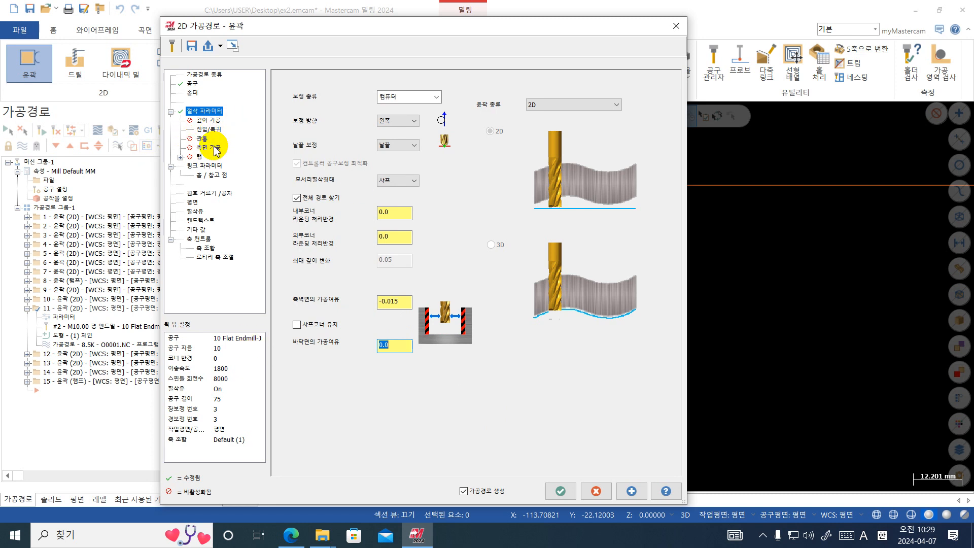
- Enable multiple side passes for operation 11 with 1 roughing pass and 1 finishing pass, and accept the toolpath parameters
{"action": "left_click", "coordinate": [209, 147]}
{"action": "left_click", "coordinate": [317, 80]}
{"action": "double_click", "coordinate": [427, 103]}
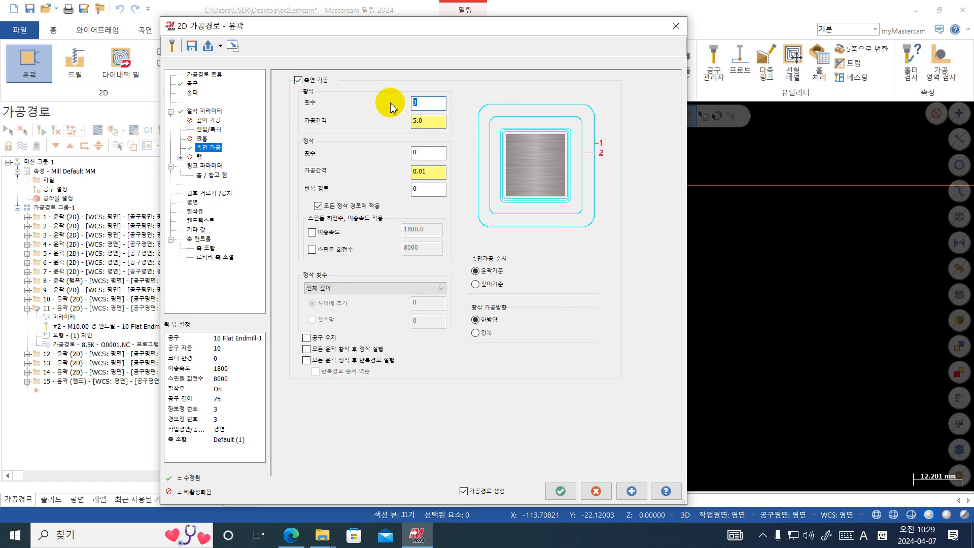
{"action": "type", "text": "1"}
{"action": "double_click", "coordinate": [427, 152]}
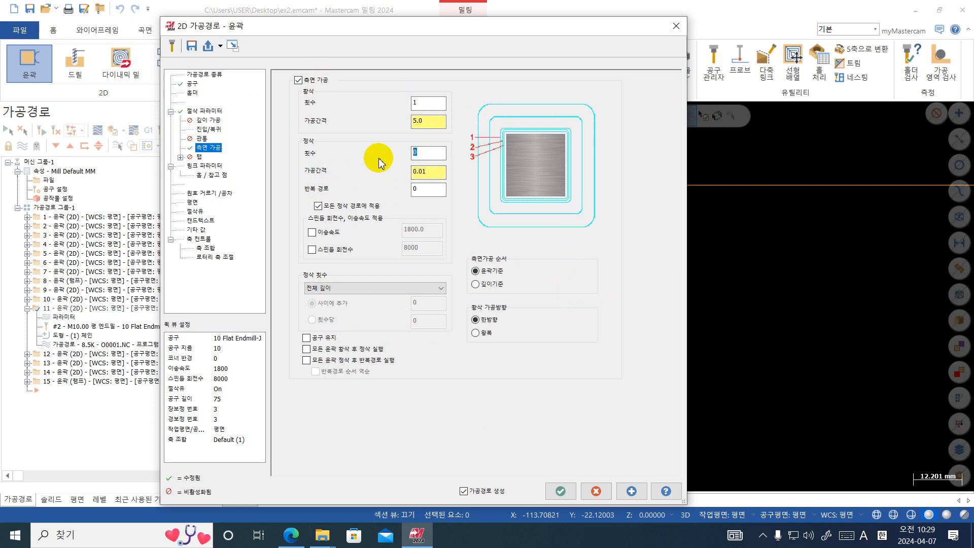
{"action": "type", "text": "1"}
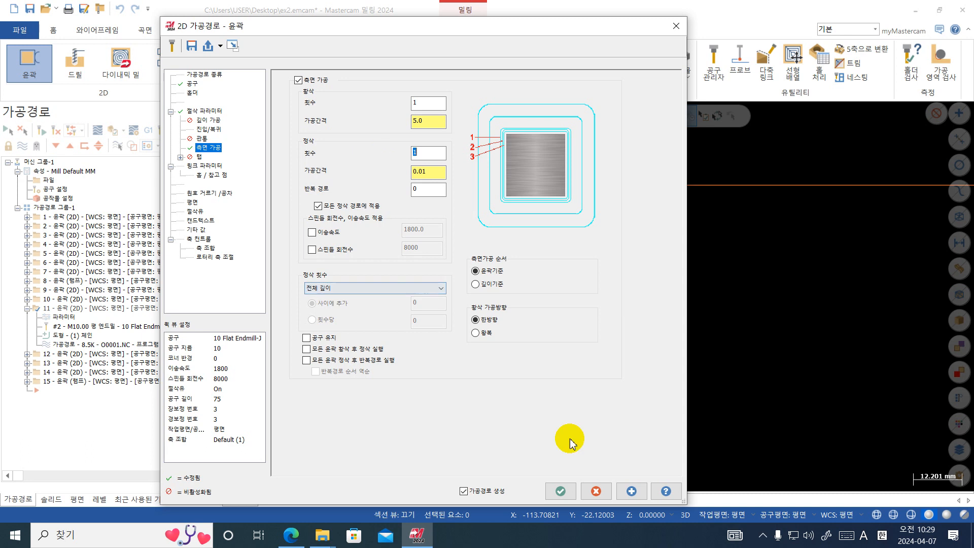
{"action": "left_click", "coordinate": [560, 492]}
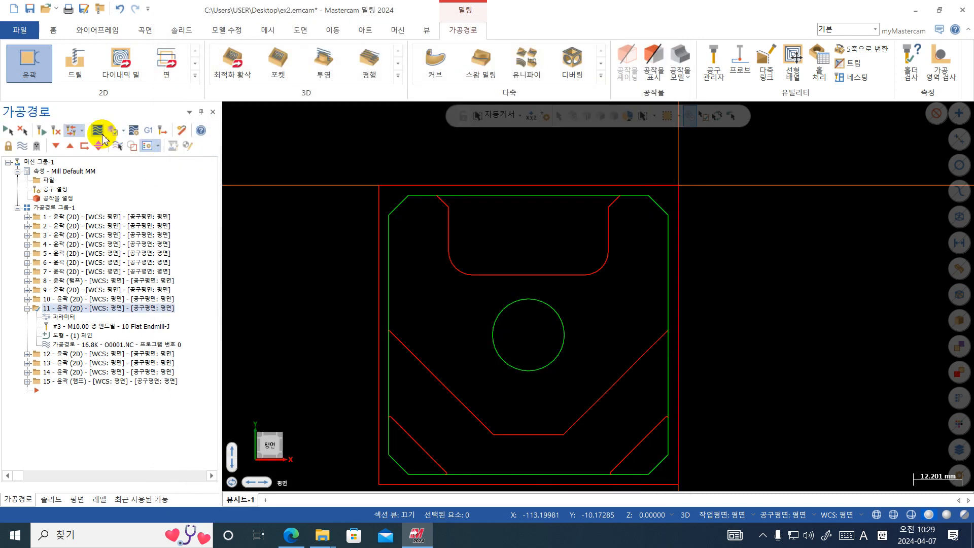
- Backplot operation 11 to check its finishing passes around the upper pocket
{"action": "left_click", "coordinate": [99, 131]}
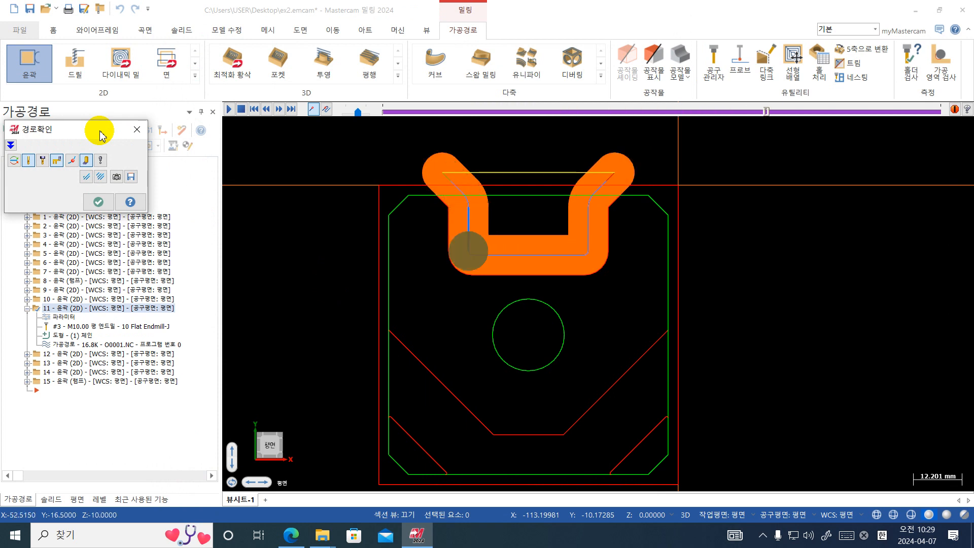
{"action": "key", "text": "Escape"}
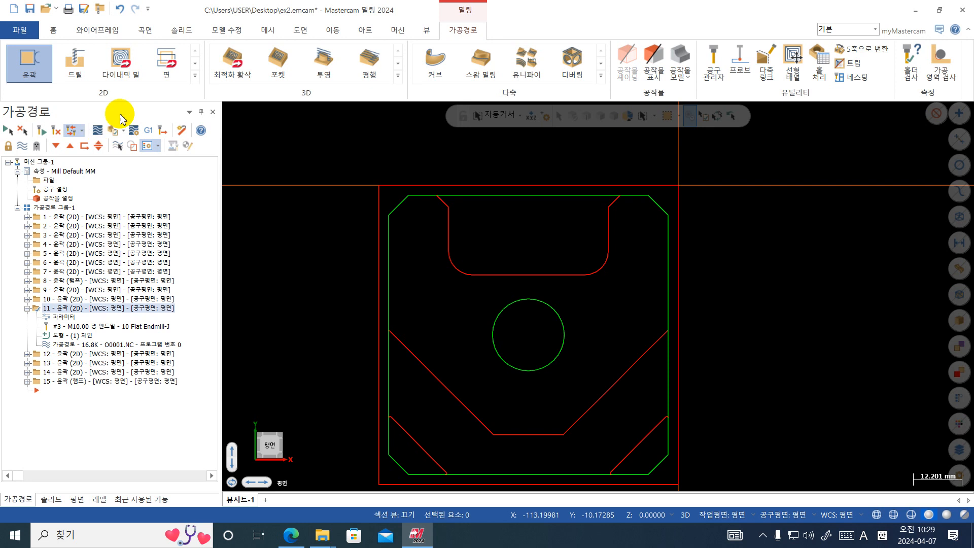
{"action": "scroll", "coordinate": [337, 226], "scroll_direction": "down", "scroll_amount": 2}
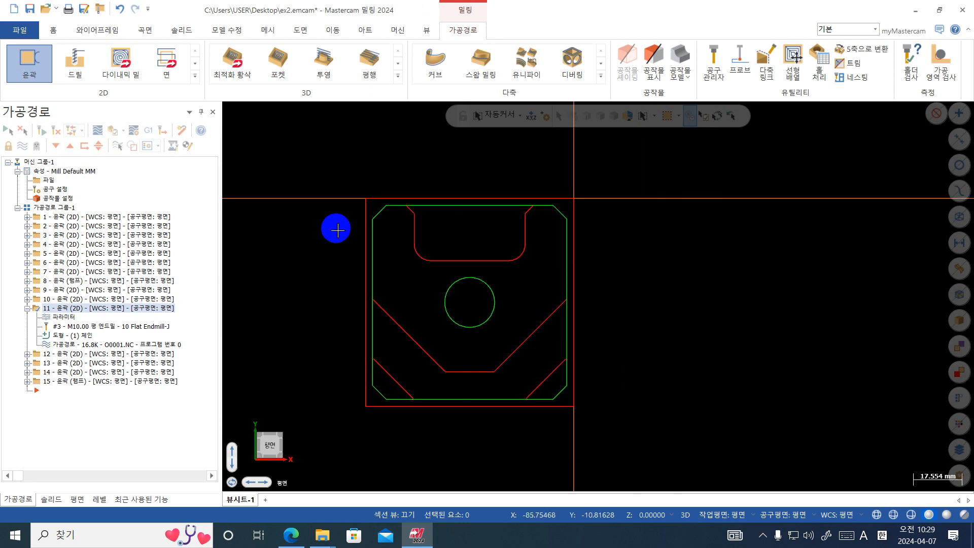
- Collapse operation 11 and backplot operation 12 to identify the area it machines
{"action": "left_click", "coordinate": [27, 308]}
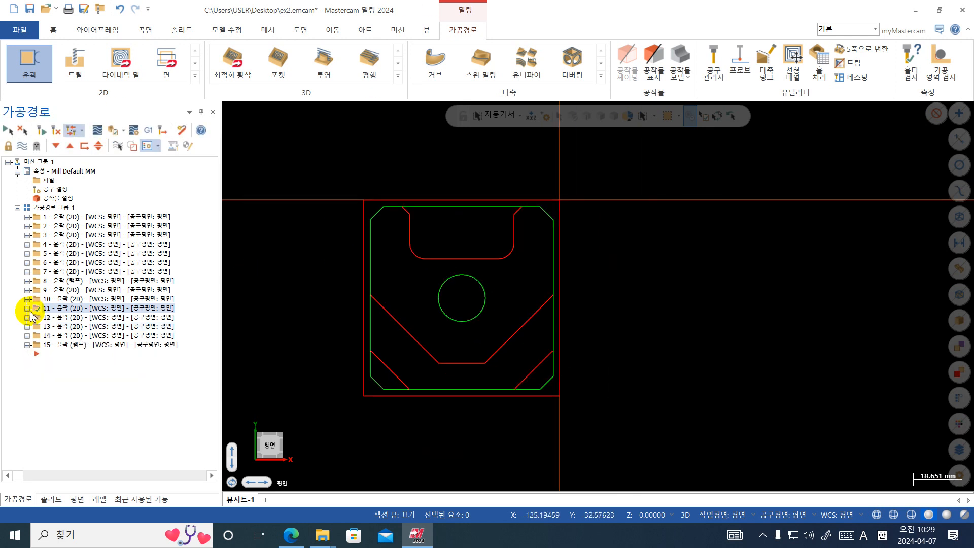
{"action": "left_click", "coordinate": [72, 318]}
{"action": "left_click", "coordinate": [97, 132]}
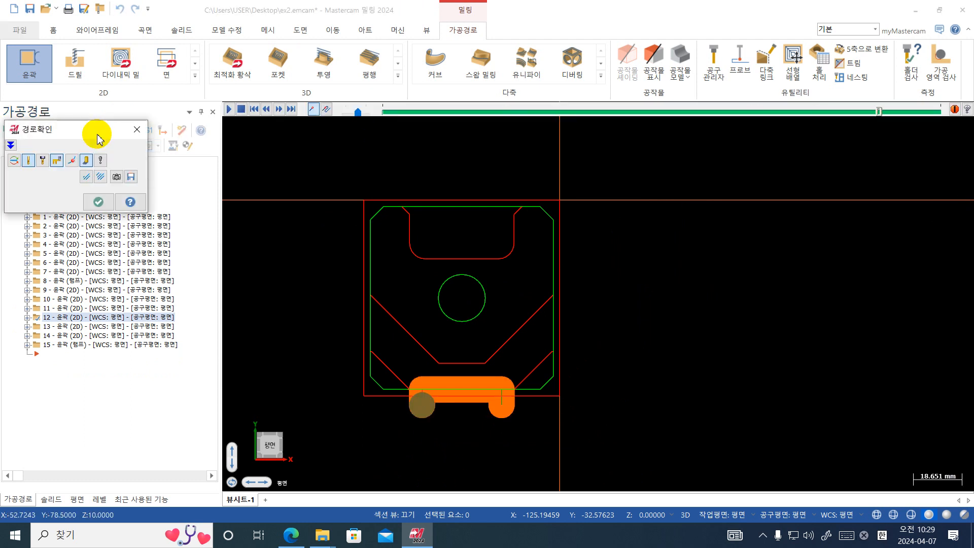
{"action": "key", "text": "Escape"}
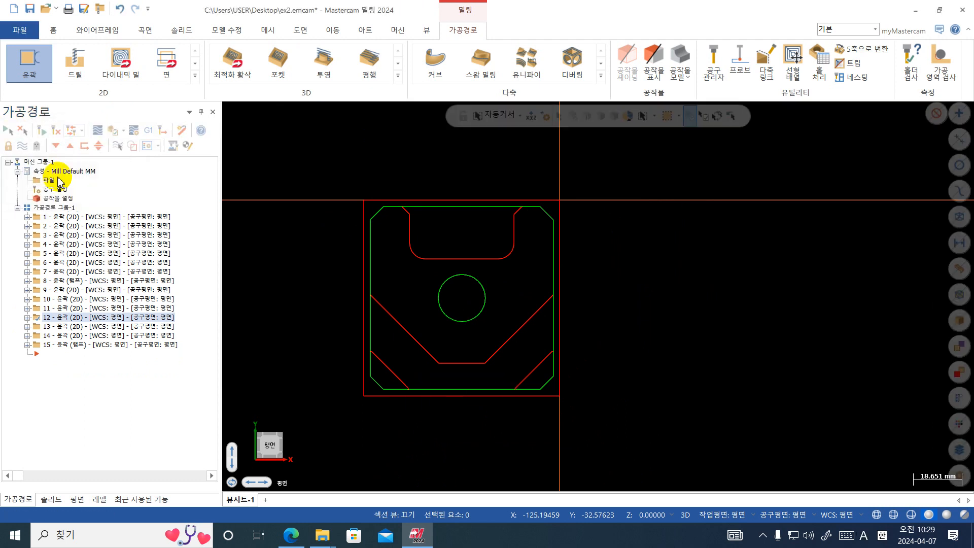
- Open the parameters of contour operation 12 and assign tool 3, 10 Flat Endmill-J
{"action": "left_click", "coordinate": [27, 317]}
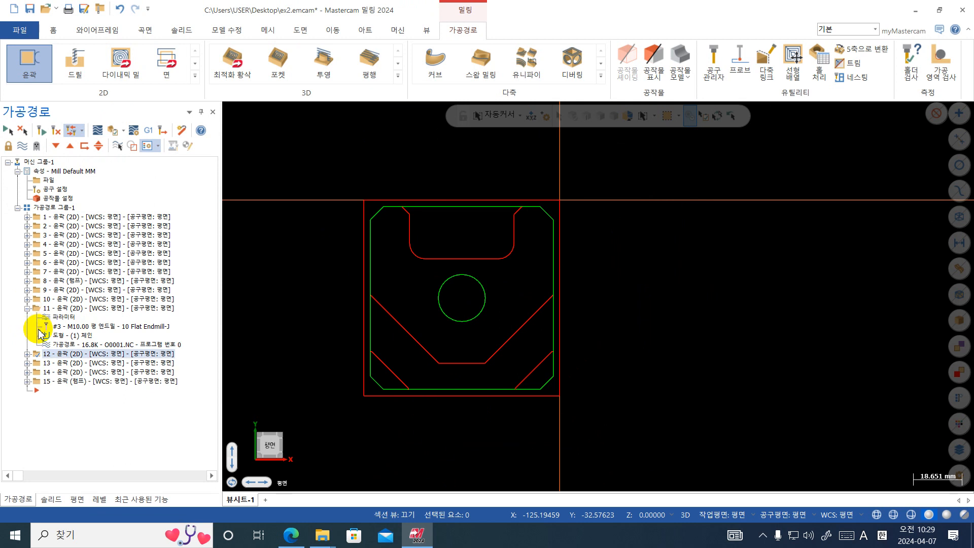
{"action": "left_click", "coordinate": [27, 317]}
{"action": "left_click", "coordinate": [27, 317]}
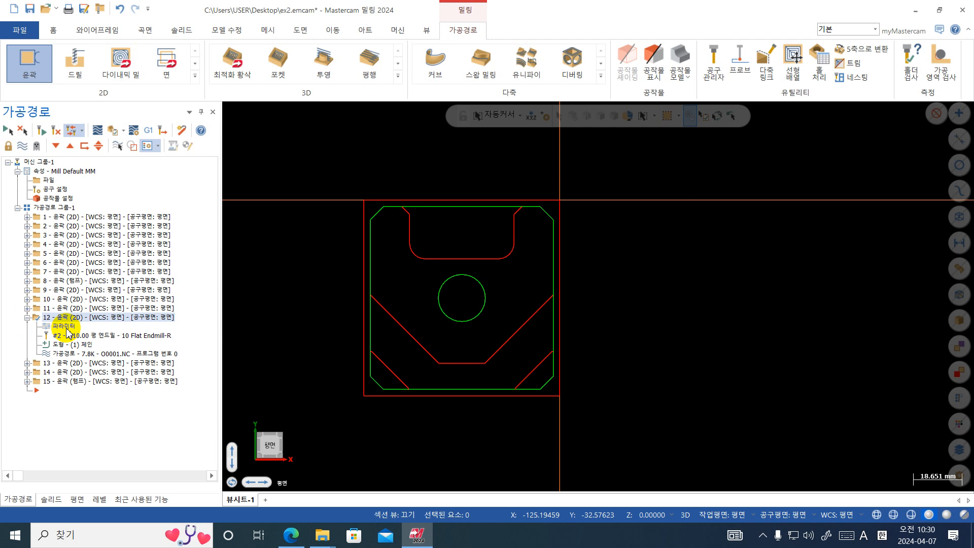
{"action": "left_click", "coordinate": [65, 326]}
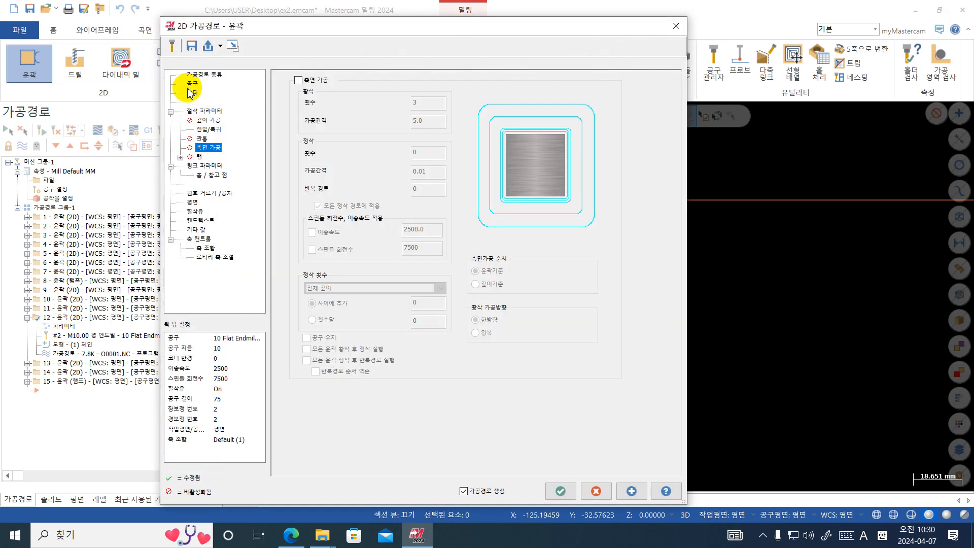
{"action": "left_click", "coordinate": [191, 84]}
{"action": "left_click", "coordinate": [433, 111]}
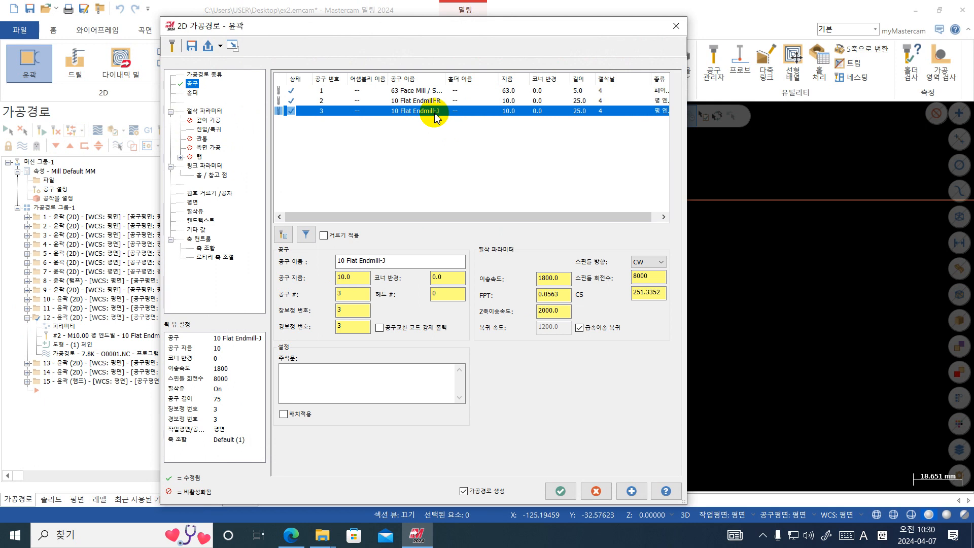
- Set operation 12's floor stock to leave to 0.0 and accept the toolpath parameters
{"action": "left_click", "coordinate": [205, 110]}
{"action": "double_click", "coordinate": [392, 346]}
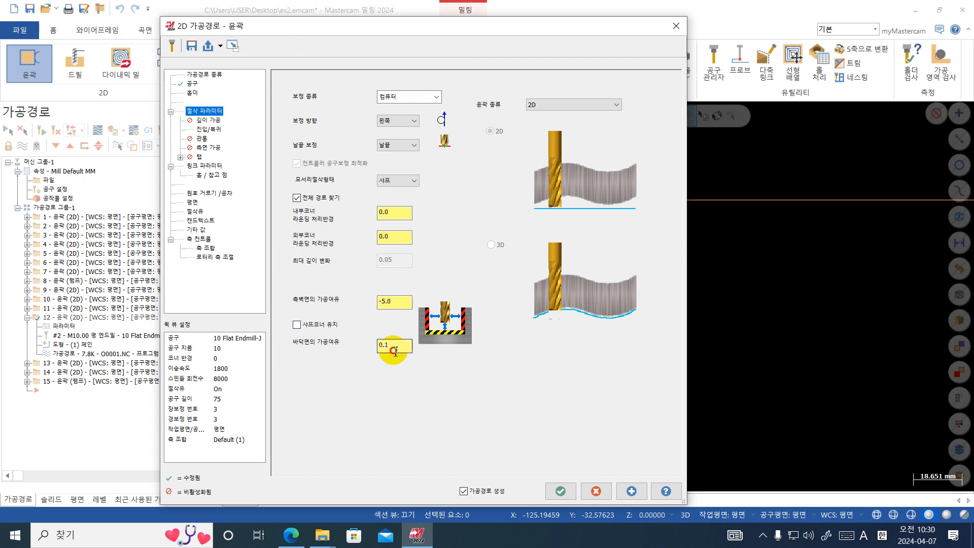
{"action": "type", "text": "0"}
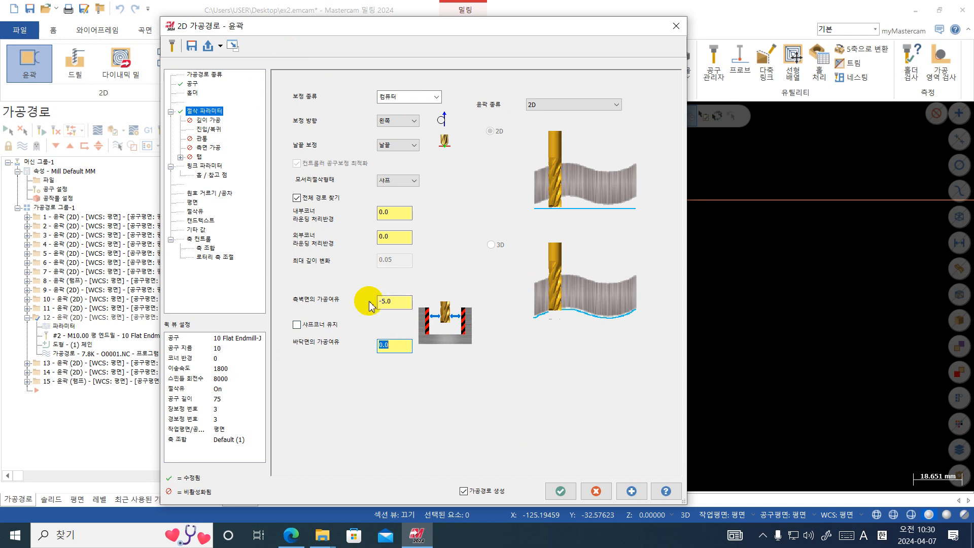
{"action": "left_click", "coordinate": [560, 490]}
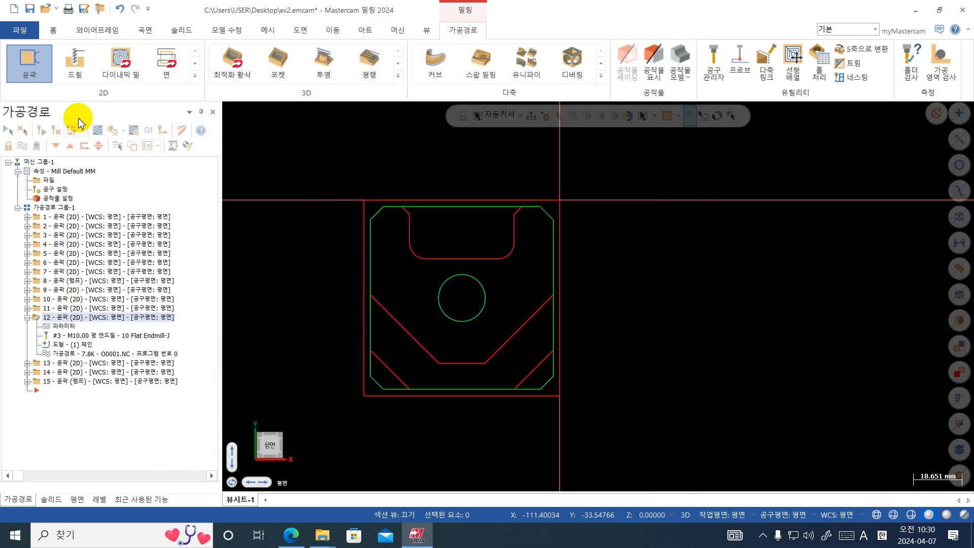
- Backplot the updated operation 12 and examine how its path meets the adjacent corner contours
{"action": "left_click", "coordinate": [97, 131]}
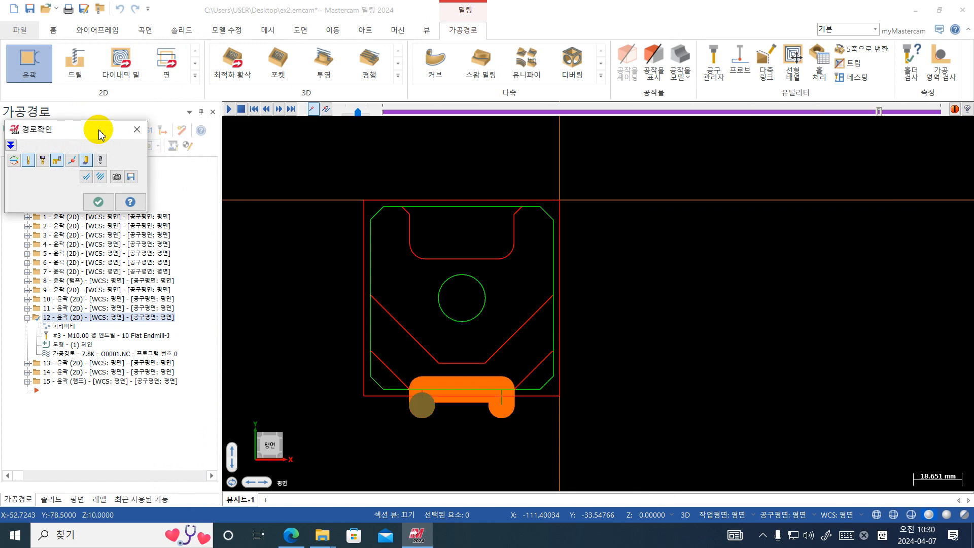
{"action": "scroll", "coordinate": [515, 395], "scroll_direction": "up", "scroll_amount": 7}
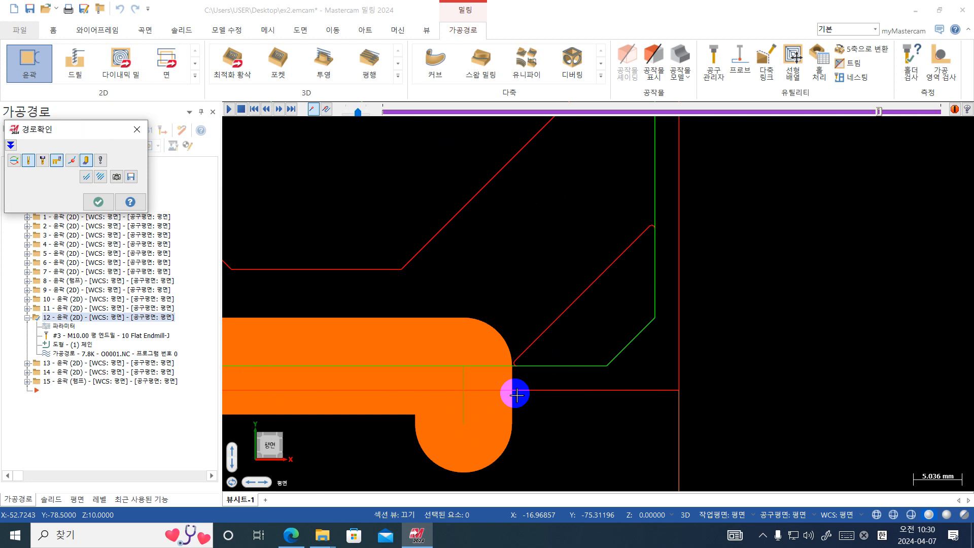
{"action": "scroll", "coordinate": [516, 395], "scroll_direction": "down", "scroll_amount": 4}
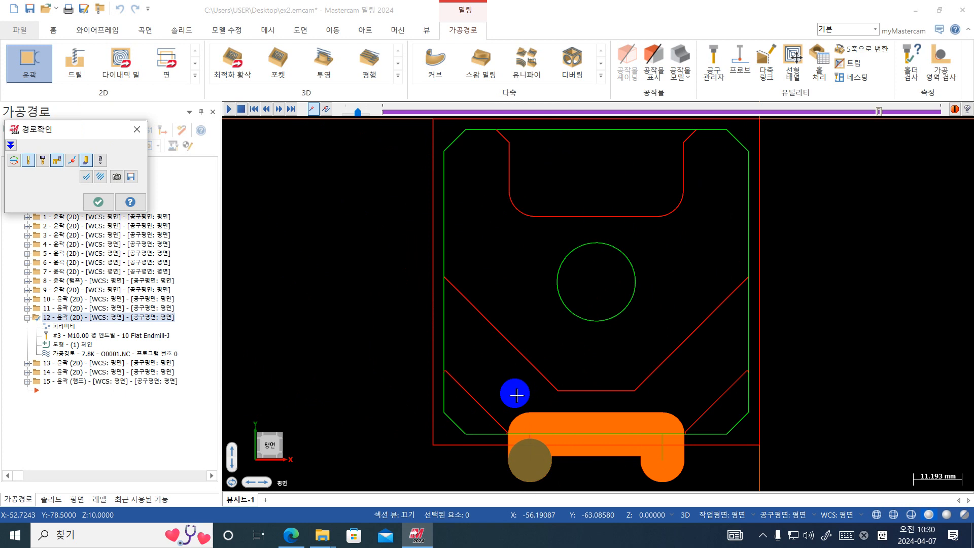
{"action": "left_click", "coordinate": [98, 202]}
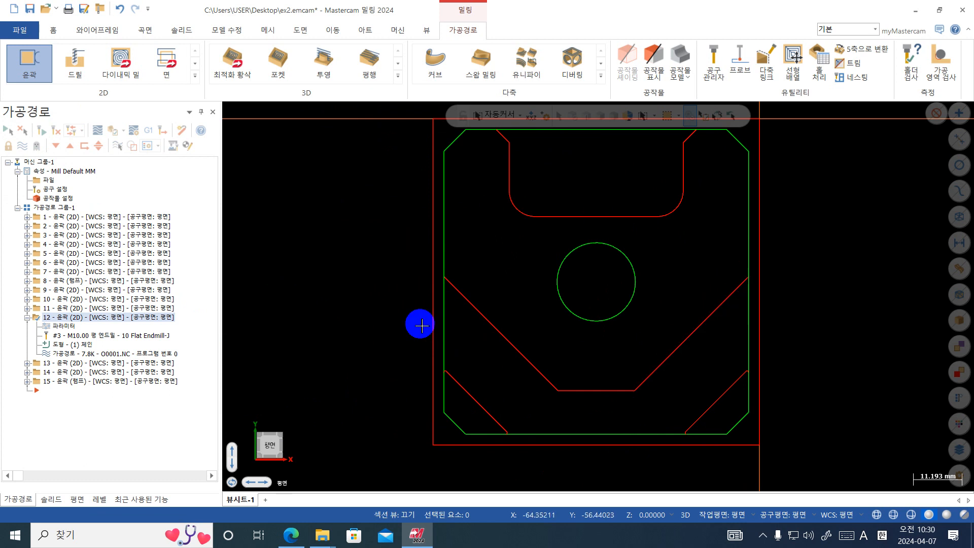
- Open the parameters of contour operation 13 and assign tool 3, 10 Flat Endmill-J
{"action": "left_click", "coordinate": [27, 317]}
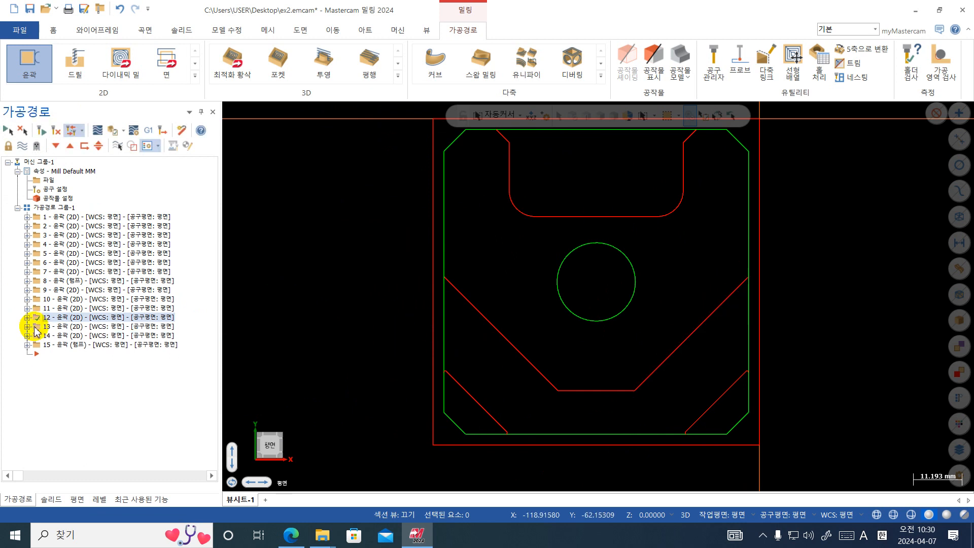
{"action": "left_click", "coordinate": [37, 327]}
{"action": "double_click", "coordinate": [35, 327]}
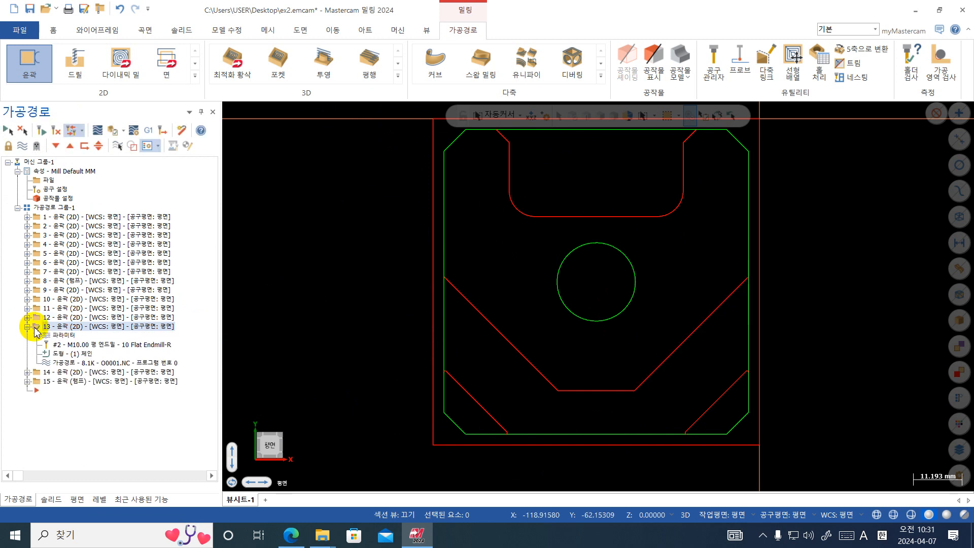
{"action": "left_click", "coordinate": [28, 317]}
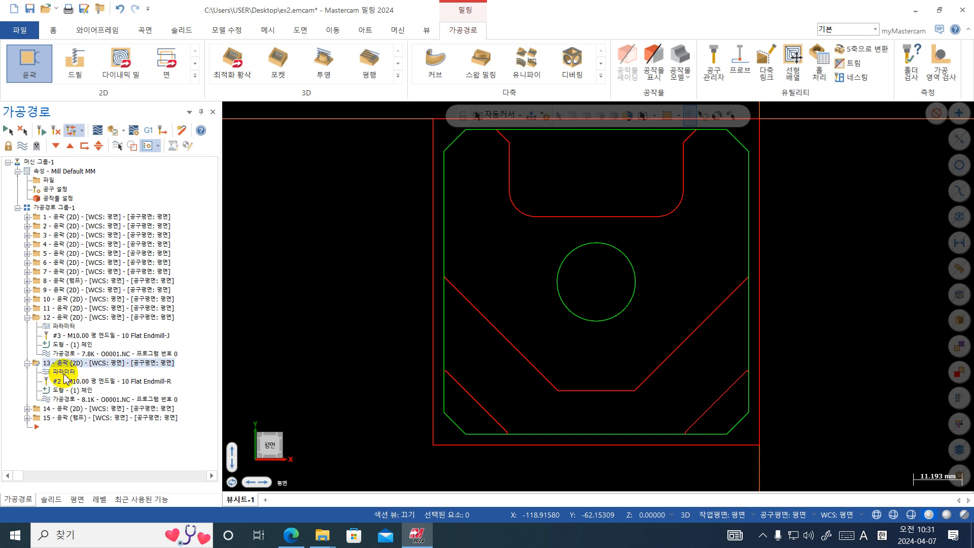
{"action": "left_click", "coordinate": [36, 317]}
{"action": "left_click", "coordinate": [27, 317]}
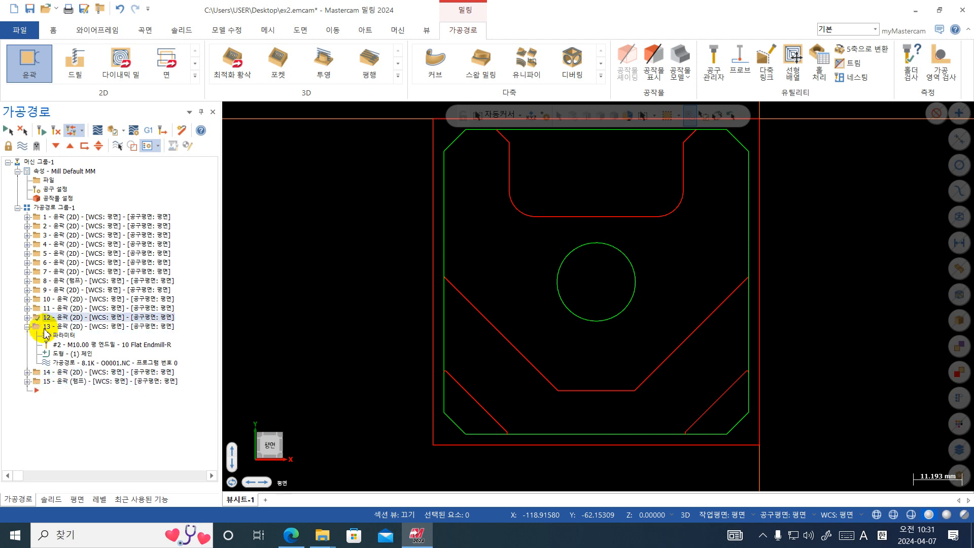
{"action": "left_click", "coordinate": [63, 337]}
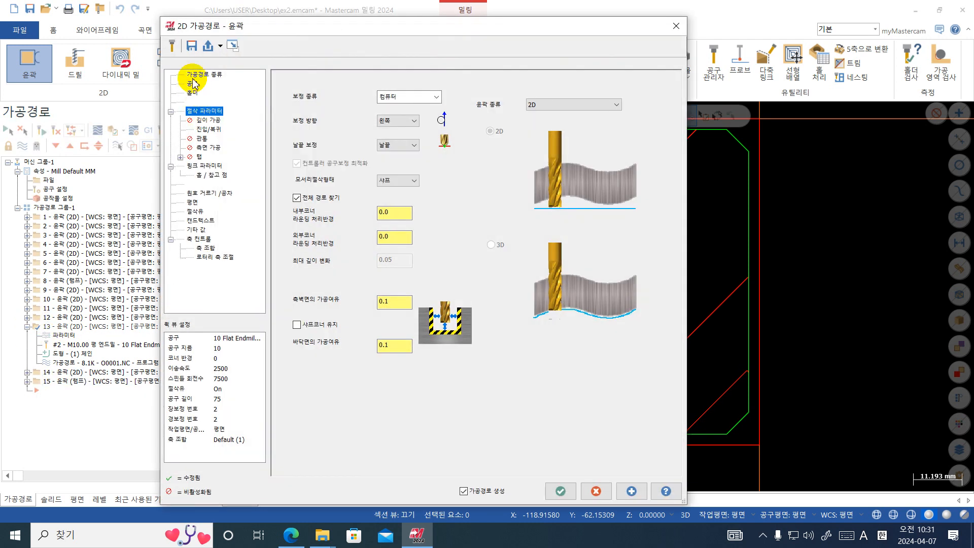
{"action": "left_click", "coordinate": [203, 74]}
{"action": "left_click", "coordinate": [191, 83]}
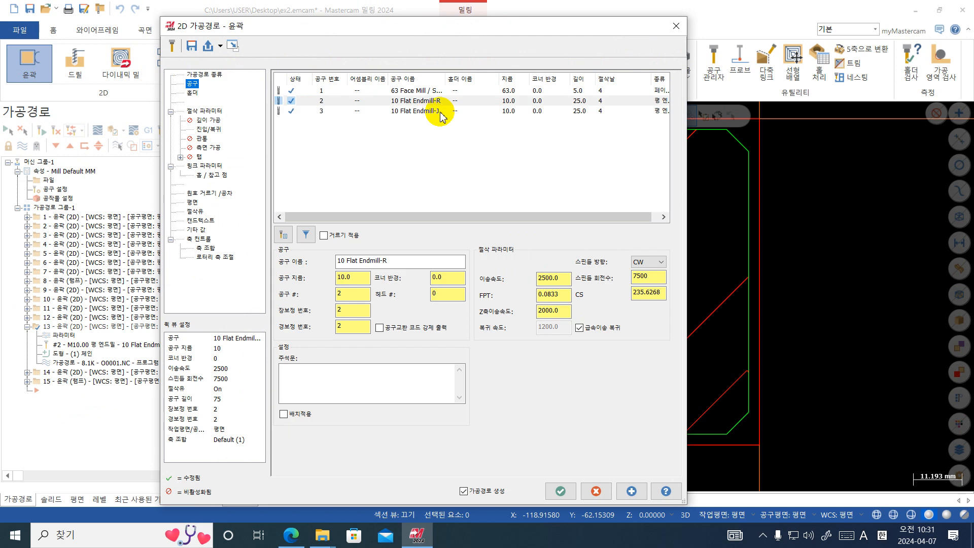
{"action": "left_click", "coordinate": [439, 111]}
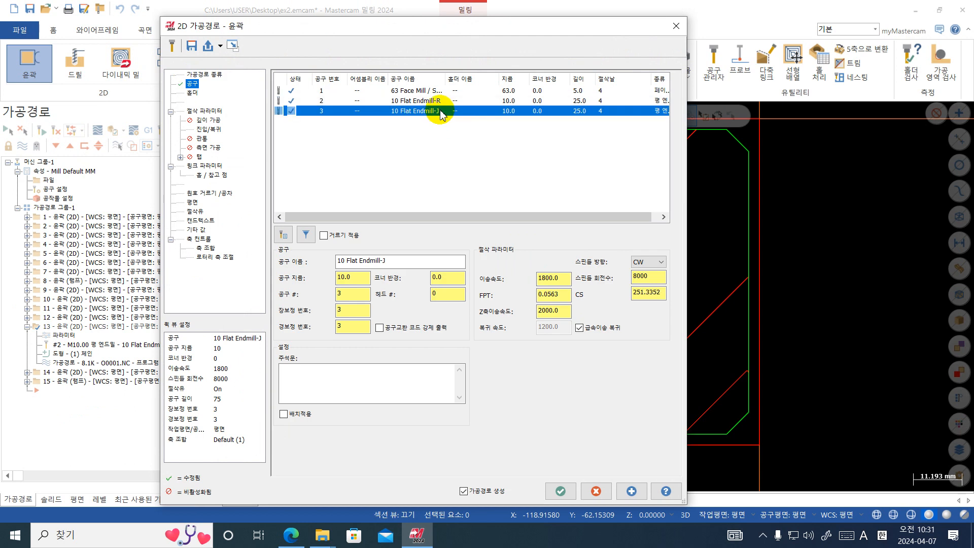
- Set operation 13's stock to leave to -0.02 on the walls and 0.0 on the floor, and apply the changes
{"action": "left_click", "coordinate": [208, 112]}
{"action": "double_click", "coordinate": [394, 302]}
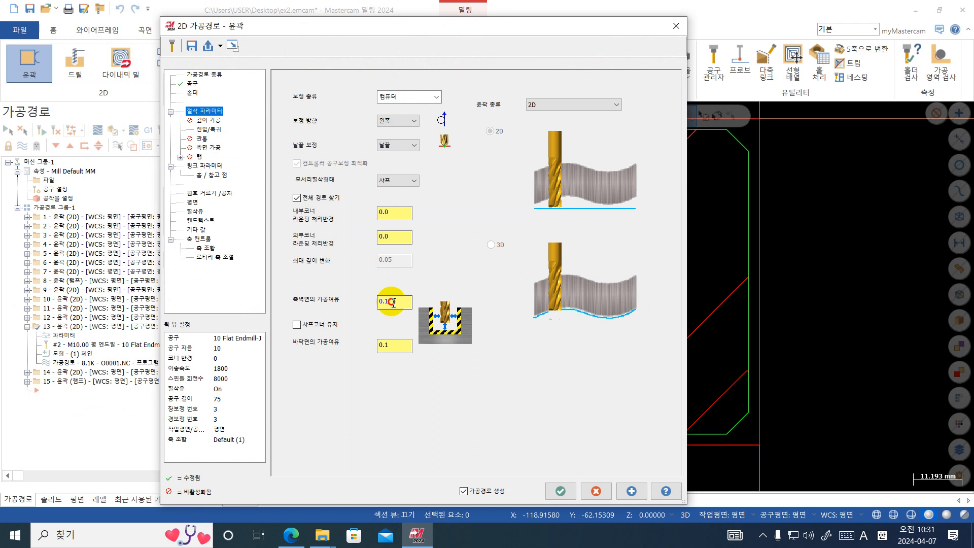
{"action": "type", "text": "-"}
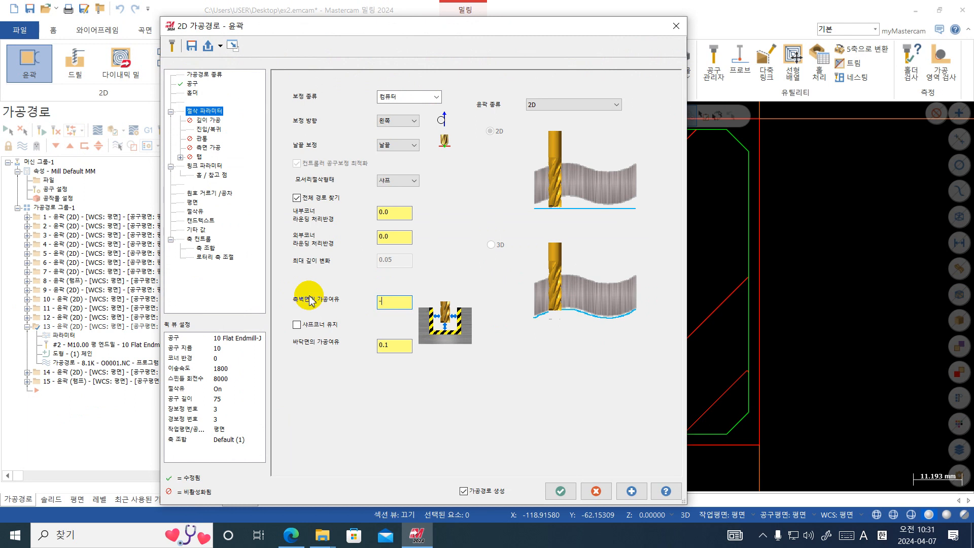
{"action": "type", "text": "0.0"}
{"action": "key", "text": "BackSpace"}
{"action": "key", "text": "BackSpace"}
{"action": "type", "text": "-0.02"}
{"action": "key", "text": "Tab"}
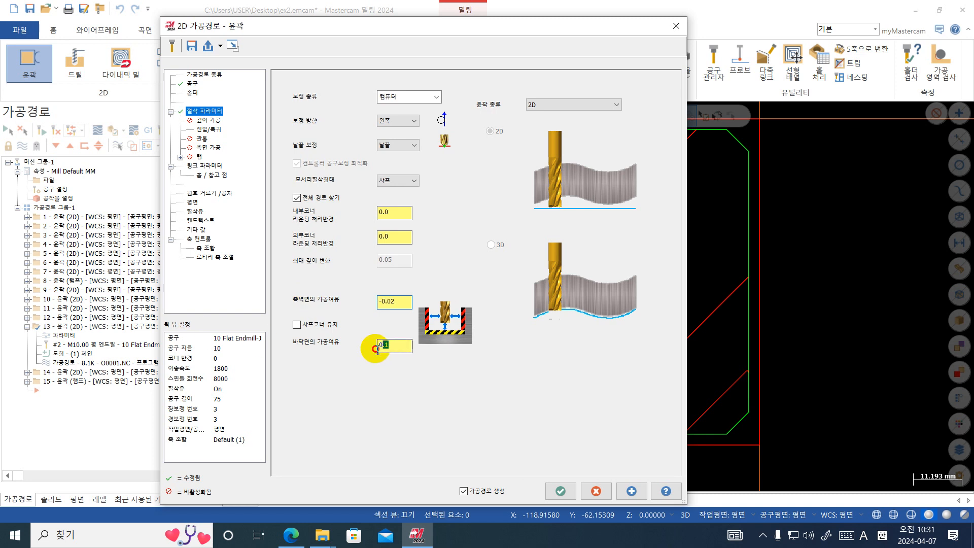
{"action": "type", "text": "0"}
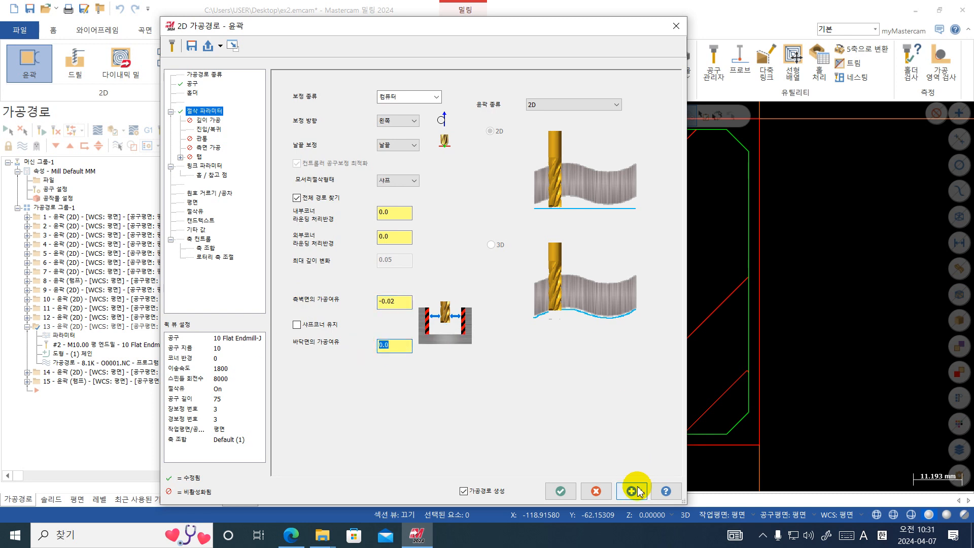
{"action": "left_click", "coordinate": [632, 489]}
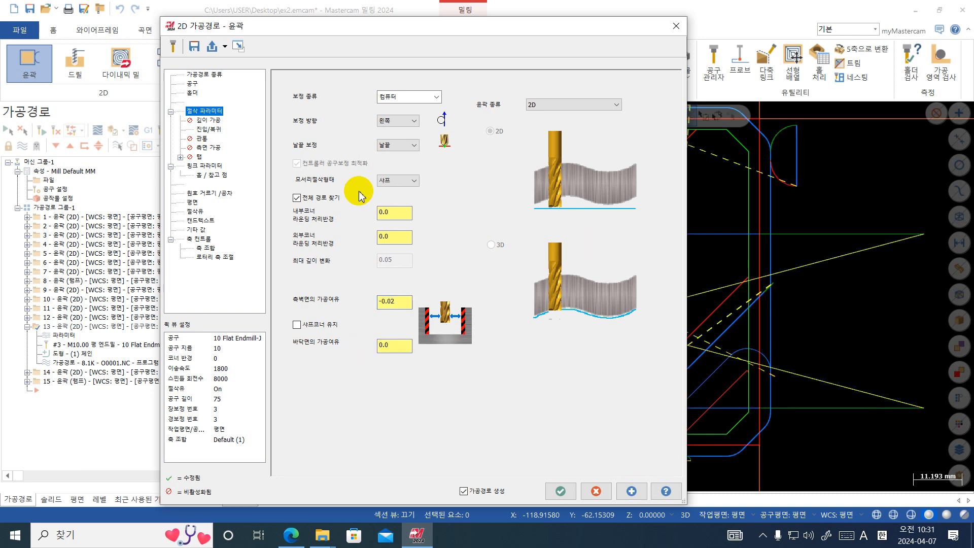
- Enable side multi-passes for operation 13 with 1 roughing pass and 1 finishing pass, and accept the toolpath parameters
{"action": "left_click", "coordinate": [216, 131]}
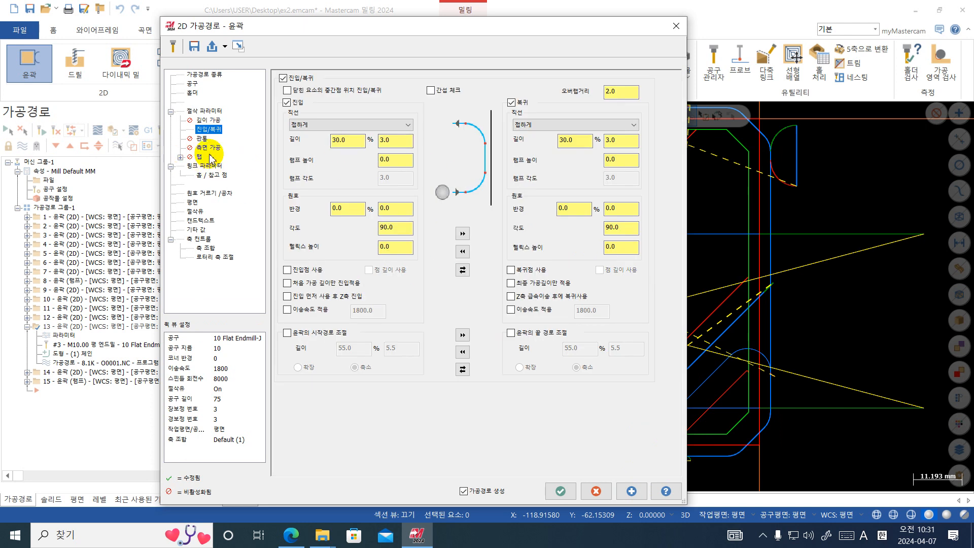
{"action": "left_click", "coordinate": [208, 147]}
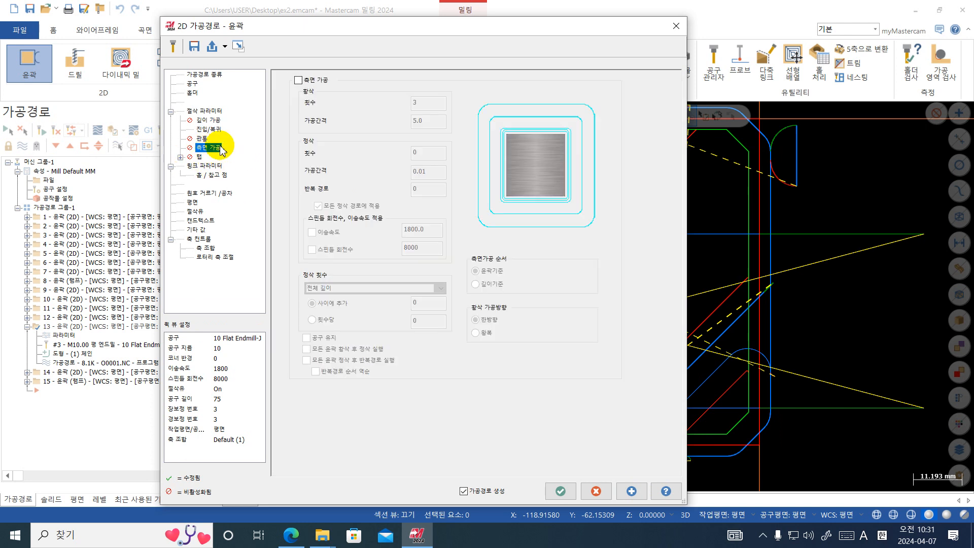
{"action": "left_click", "coordinate": [300, 80]}
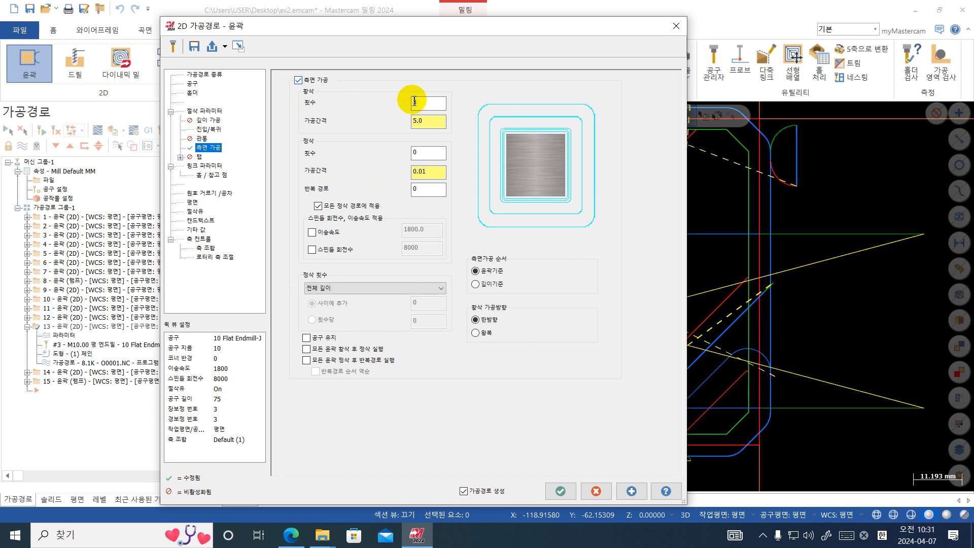
{"action": "double_click", "coordinate": [415, 102]}
{"action": "type", "text": "1"}
{"action": "double_click", "coordinate": [429, 152]}
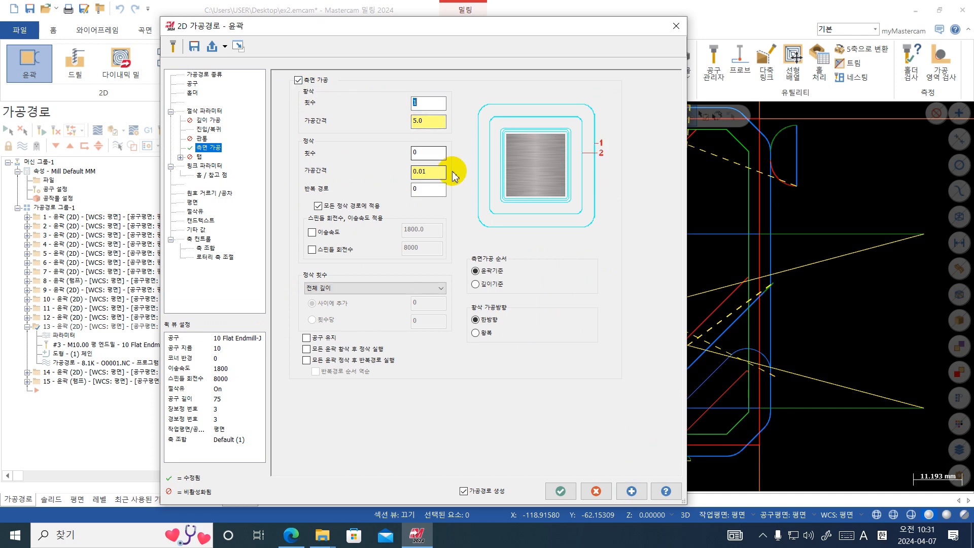
{"action": "type", "text": "1"}
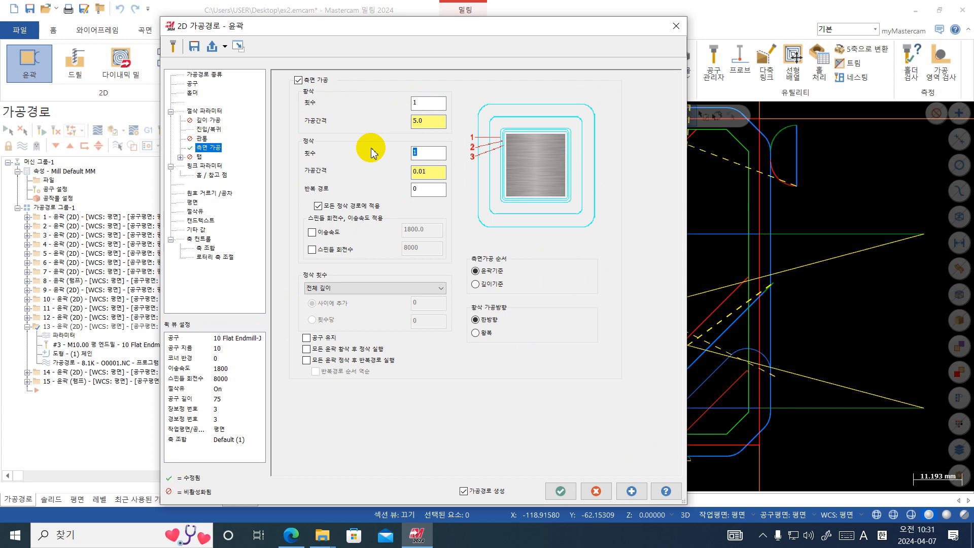
{"action": "left_click", "coordinate": [422, 152]}
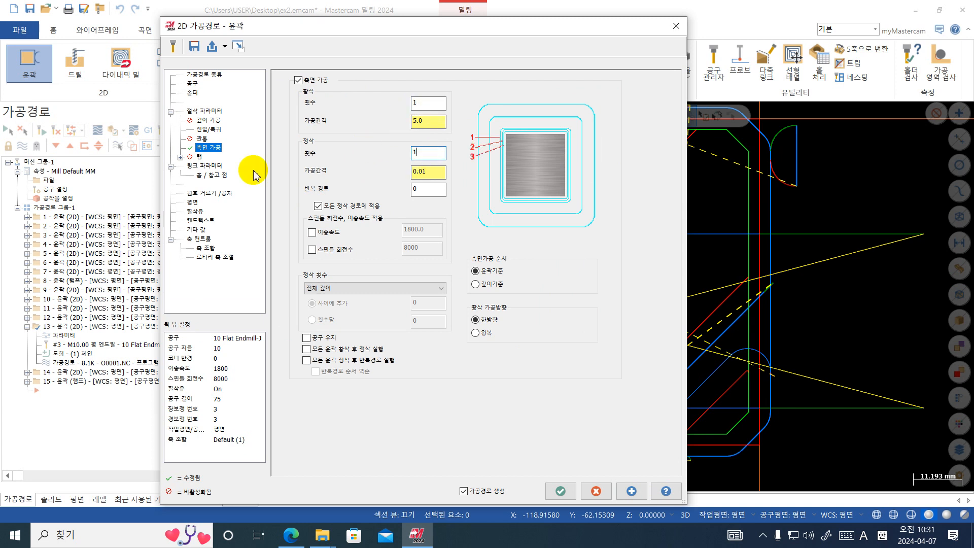
{"action": "left_click", "coordinate": [559, 490]}
- Backplot operation 13 and examine its cut along the angled contour in a tilted view and from the top
{"action": "left_click", "coordinate": [97, 131]}
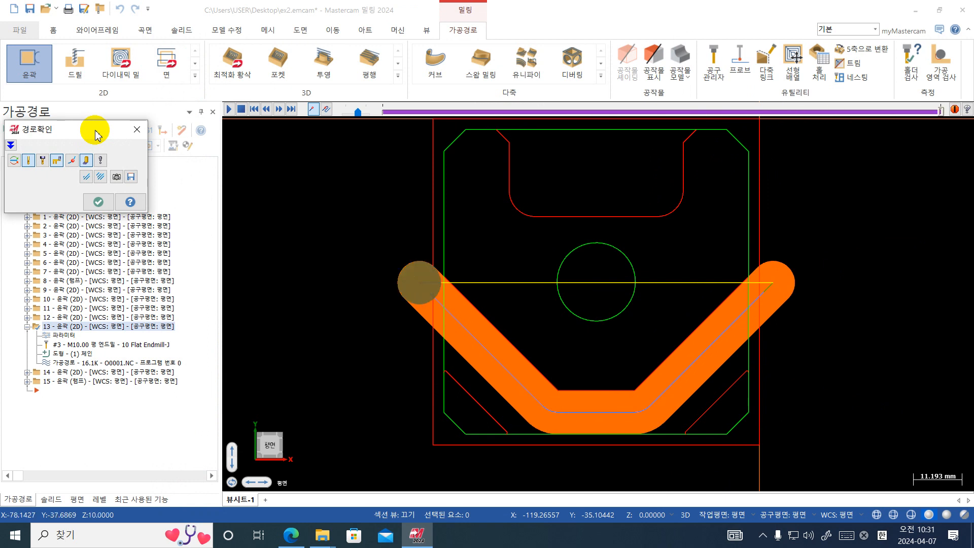
{"action": "middle_click_drag", "start_coordinate": [378, 287], "coordinate": [399, 221]}
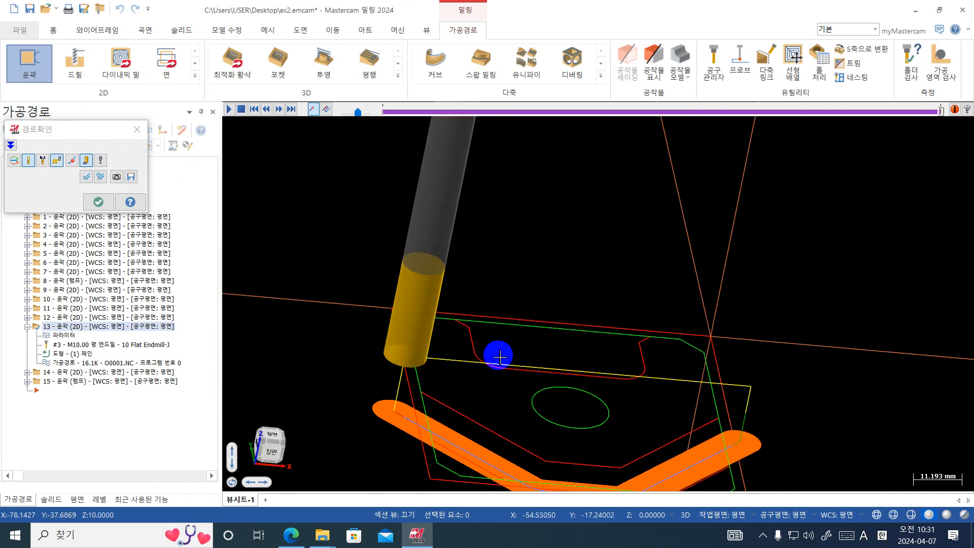
{"action": "right_click", "coordinate": [571, 121]}
{"action": "left_click", "coordinate": [634, 186]}
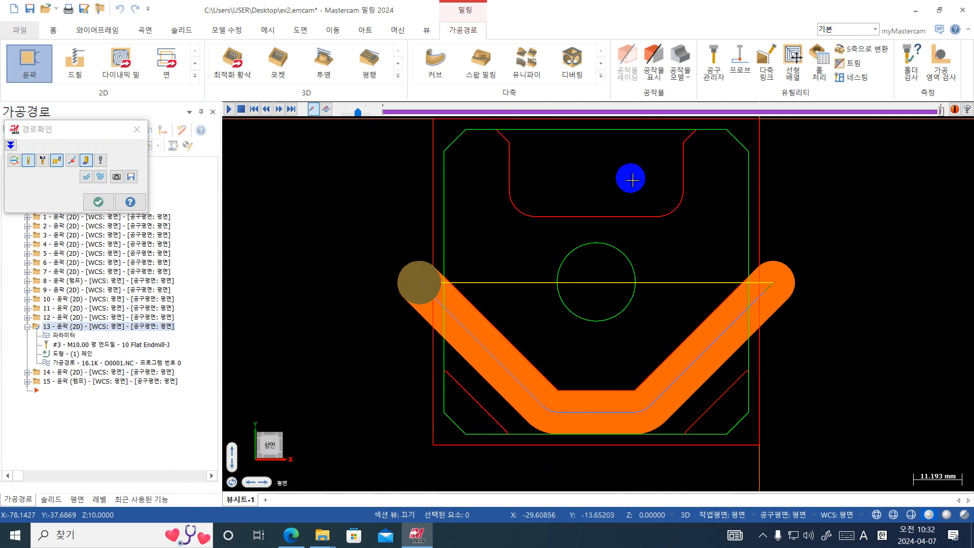
{"action": "right_click", "coordinate": [847, 206]}
{"action": "left_click", "coordinate": [808, 283]}
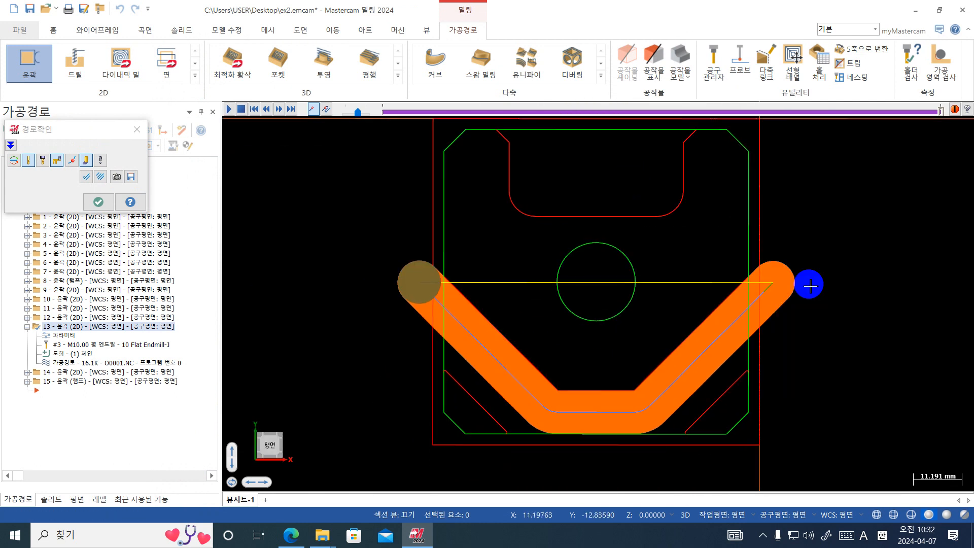
{"action": "left_click", "coordinate": [137, 129]}
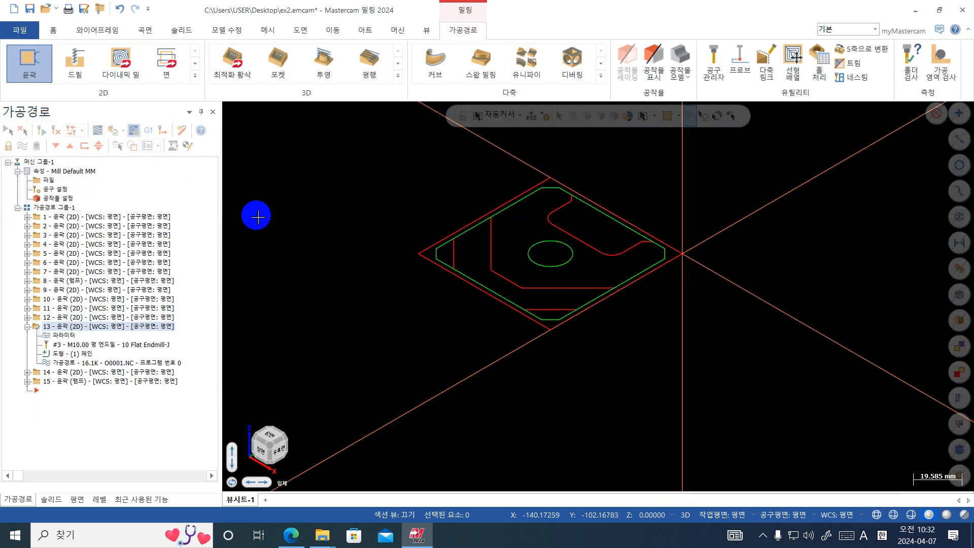
- Show the toolpaths of all operations together over the part and hide them again
{"action": "left_click", "coordinate": [76, 327]}
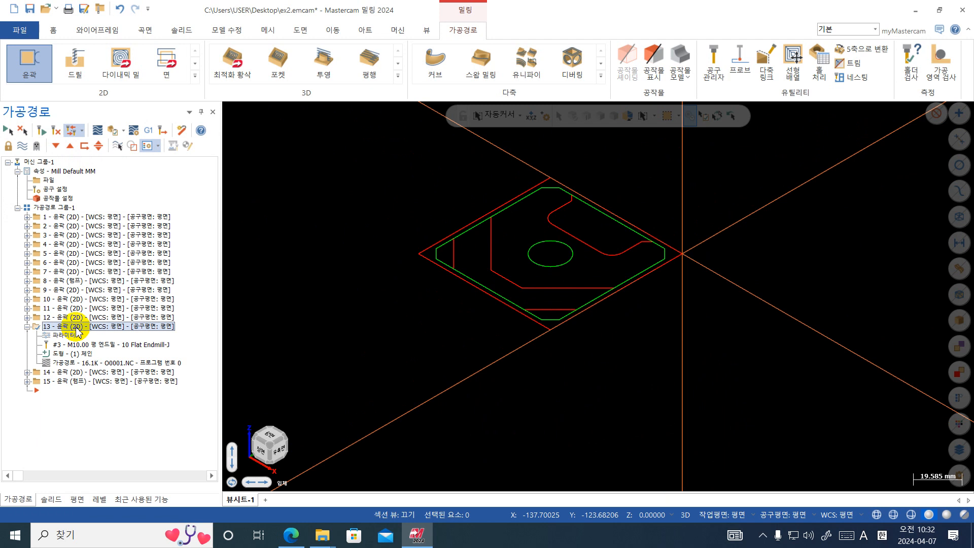
{"action": "left_click", "coordinate": [76, 300]}
{"action": "left_click", "coordinate": [76, 318]}
{"action": "left_click", "coordinate": [75, 325]}
{"action": "key", "text": "t"}
{"action": "key", "text": "t"}
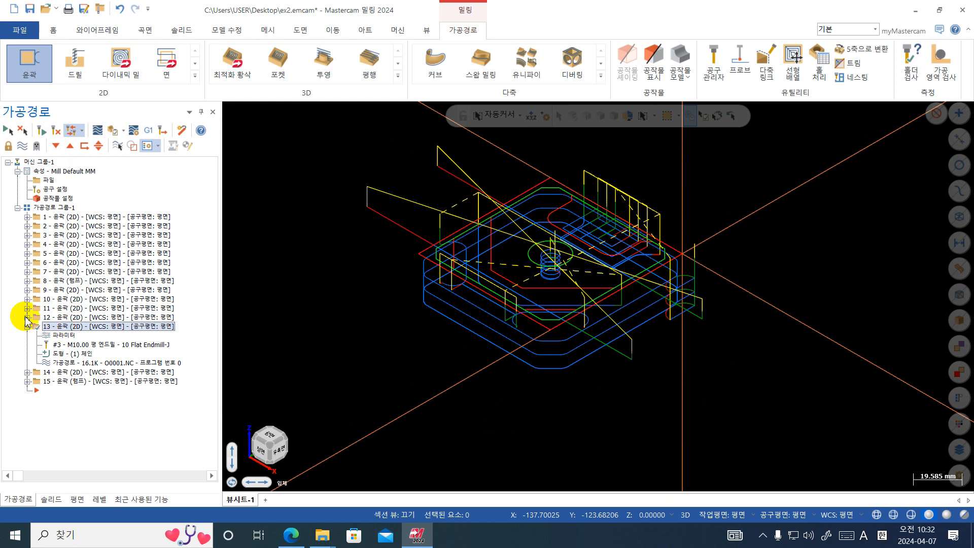
{"action": "left_click", "coordinate": [325, 340]}
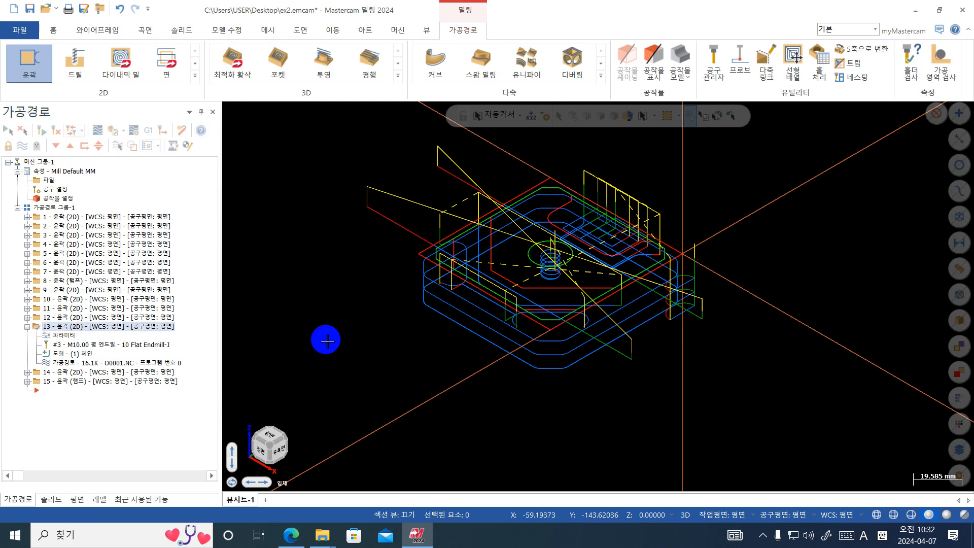
{"action": "key", "text": "alt+t"}
- Restrict the toolpath display to selected operations only and show the path of operation 13
{"action": "left_click", "coordinate": [76, 317]}
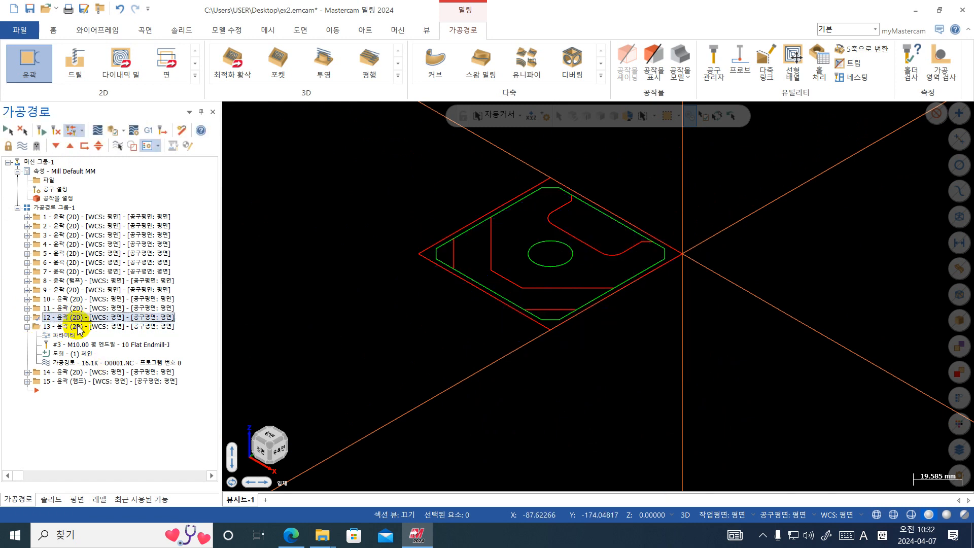
{"action": "left_click", "coordinate": [76, 327]}
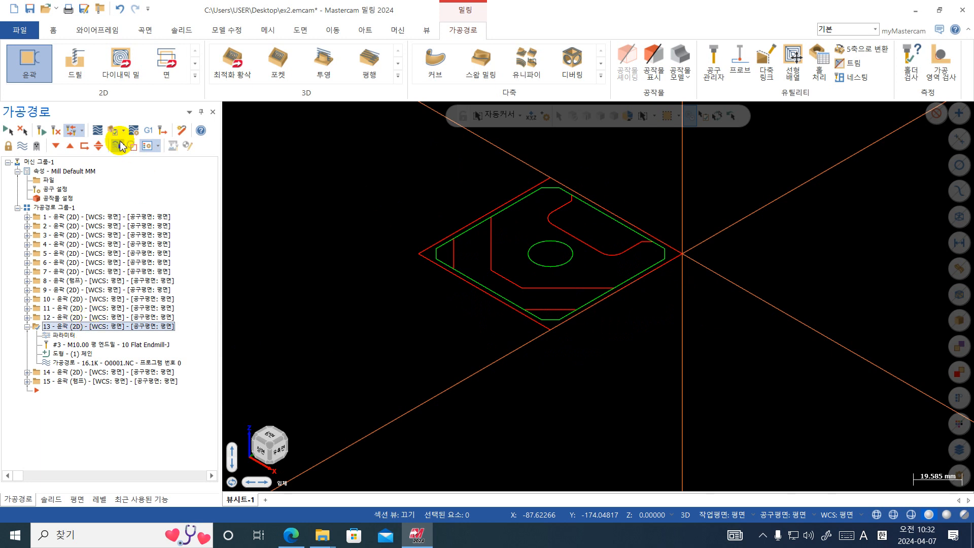
{"action": "left_click", "coordinate": [120, 145]}
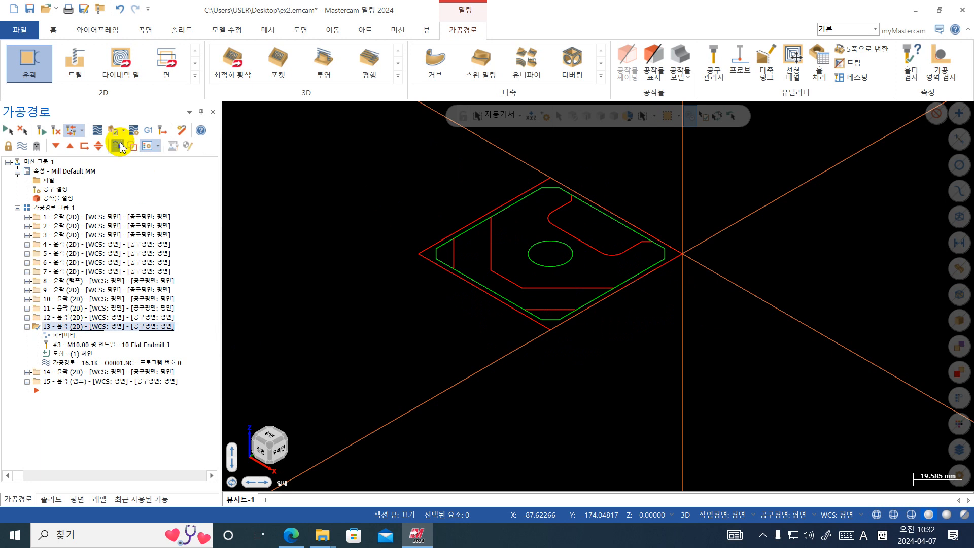
{"action": "left_click", "coordinate": [67, 327]}
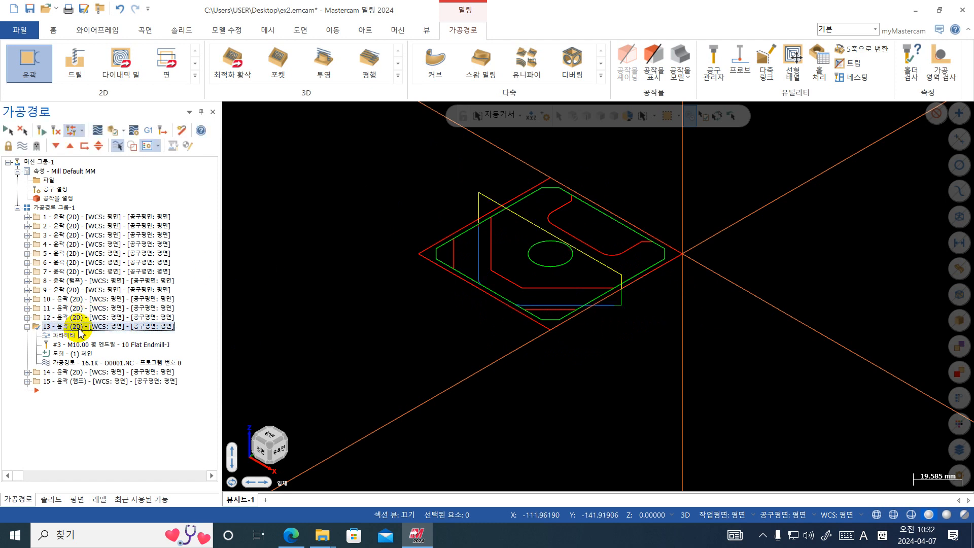
- Analyze operation 13's toolpath at its rapid-move corner, end the analysis and return to the top view
{"action": "scroll", "coordinate": [679, 300], "scroll_direction": "up", "scroll_amount": 1}
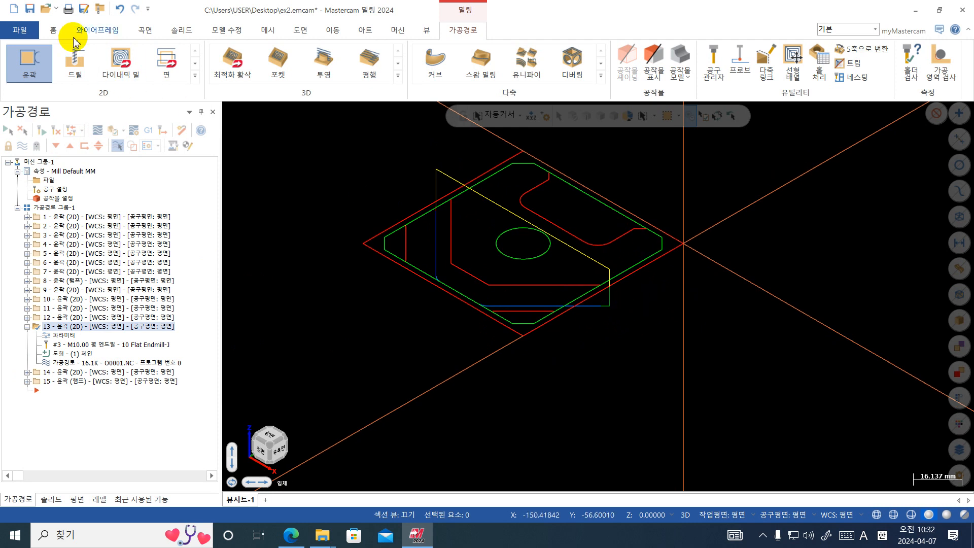
{"action": "left_click", "coordinate": [60, 32]}
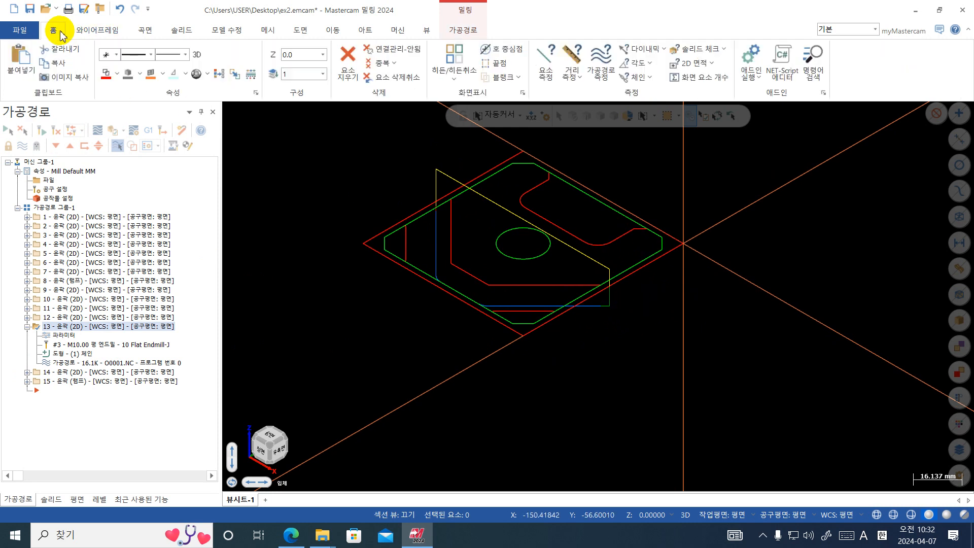
{"action": "left_click", "coordinate": [600, 62]}
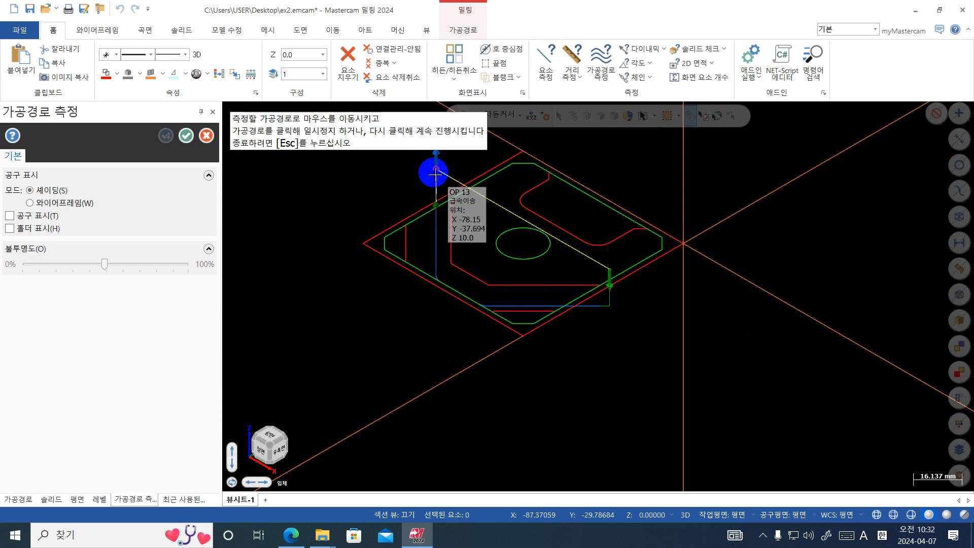
{"action": "key", "text": "Escape"}
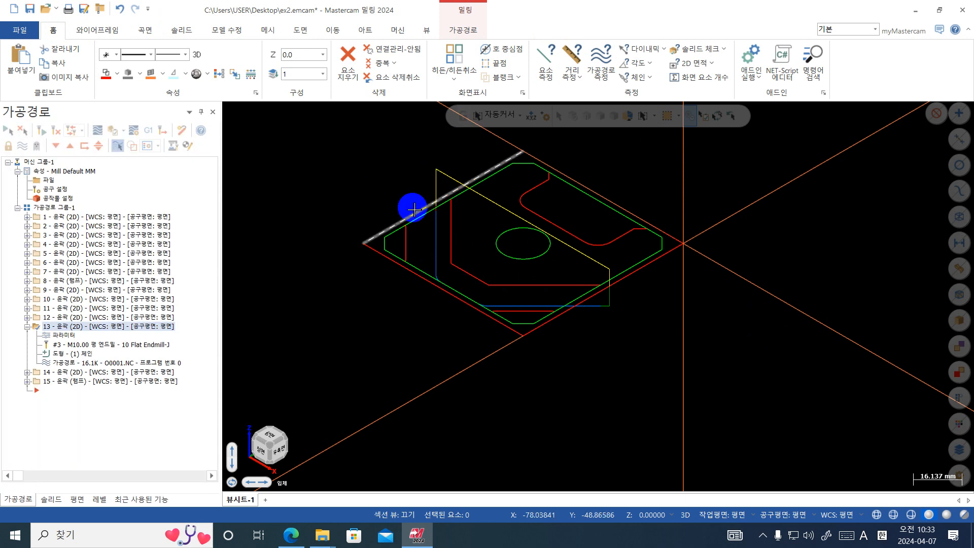
{"action": "right_click", "coordinate": [226, 136]}
{"action": "left_click", "coordinate": [310, 205]}
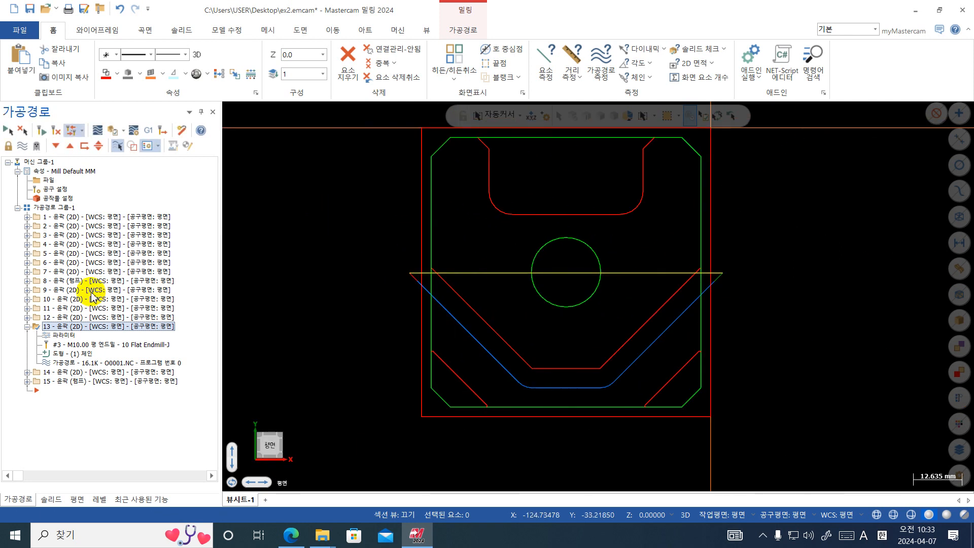
- Collapse operation 13 and backplot operation 14 to examine its path around the two corner contours
{"action": "left_click", "coordinate": [27, 326]}
{"action": "left_click", "coordinate": [76, 336]}
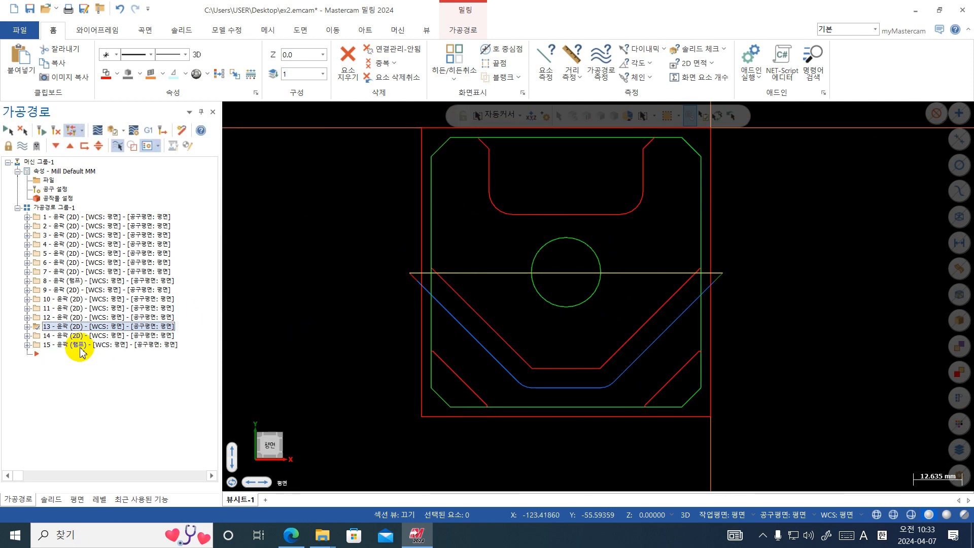
{"action": "left_click", "coordinate": [96, 136]}
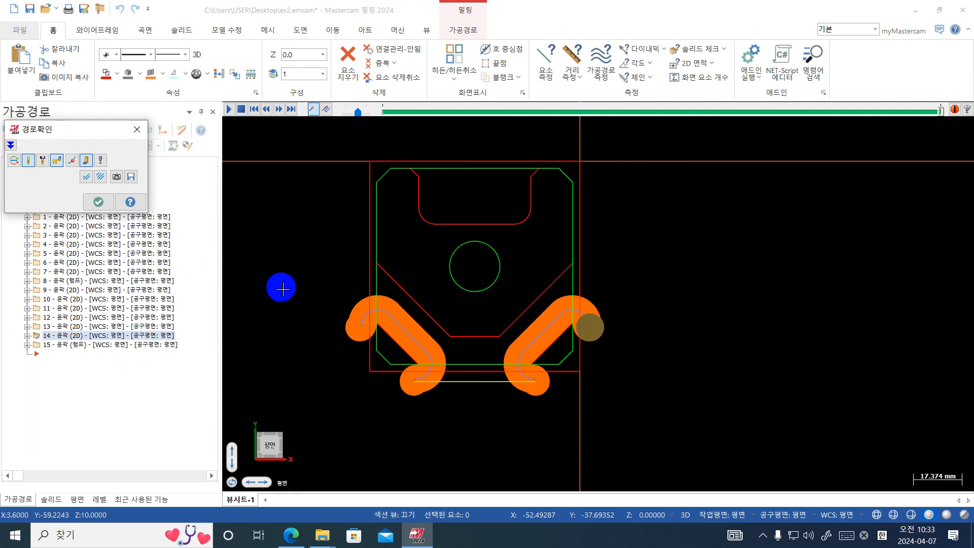
{"action": "left_click", "coordinate": [98, 202]}
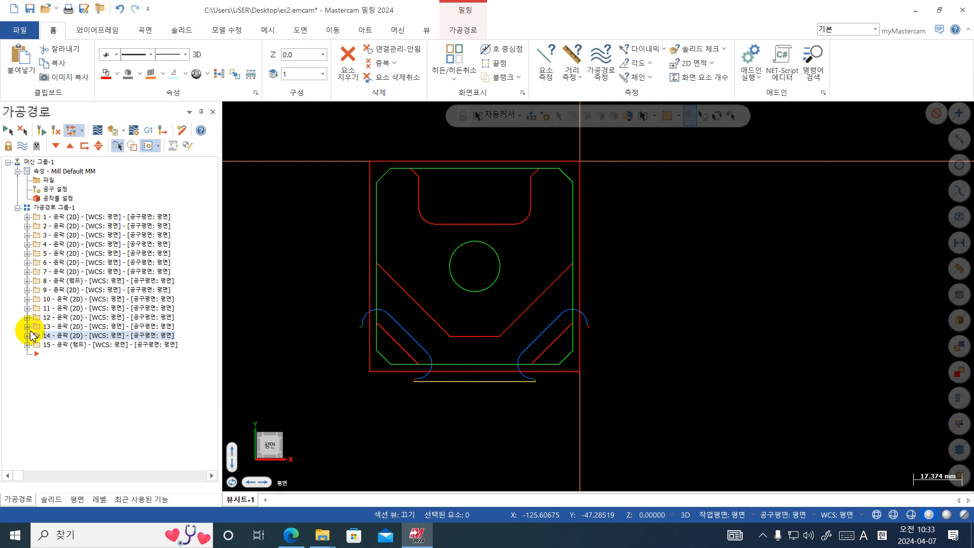
- Open the parameters of contour operation 14 and assign tool 3, 10 Flat Endmill-J
{"action": "left_click", "coordinate": [27, 336]}
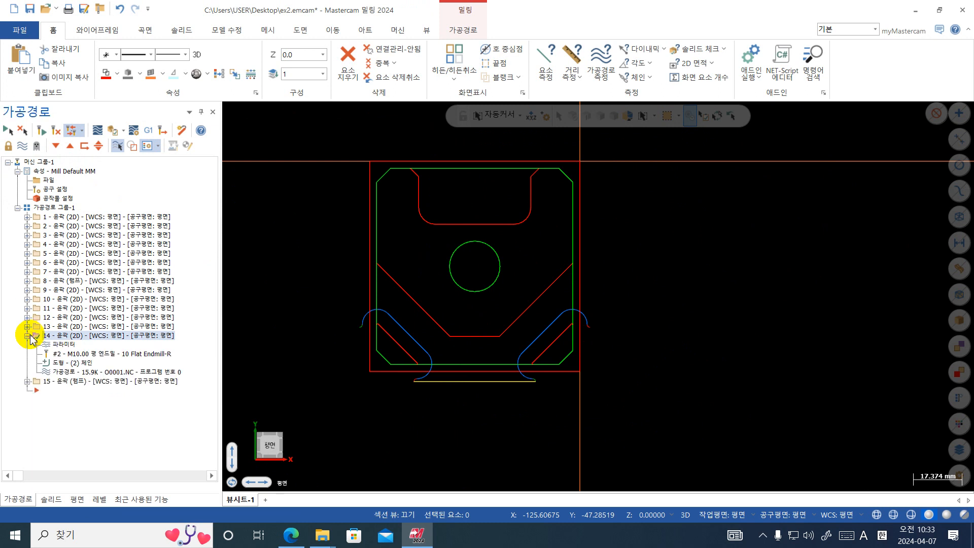
{"action": "left_click", "coordinate": [57, 346]}
{"action": "left_click", "coordinate": [193, 85]}
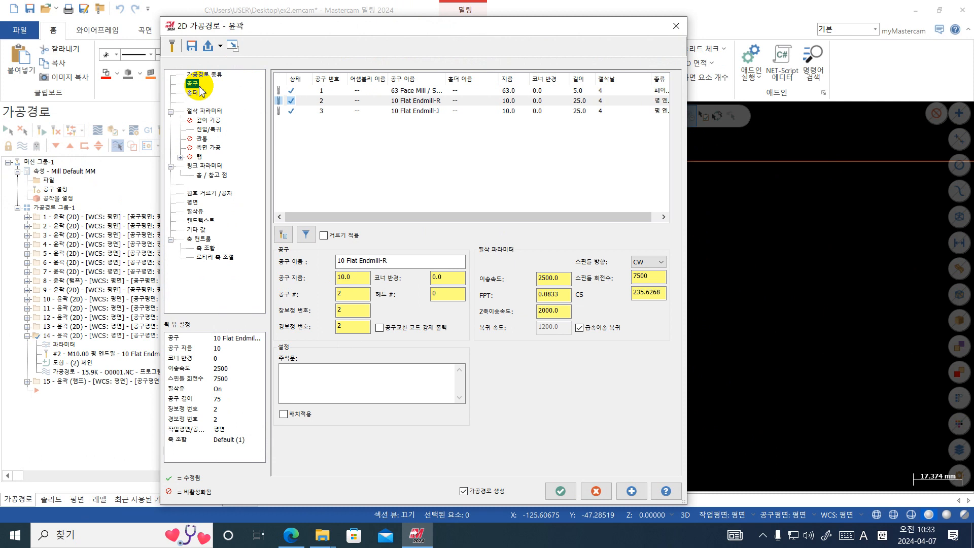
{"action": "left_click", "coordinate": [436, 112]}
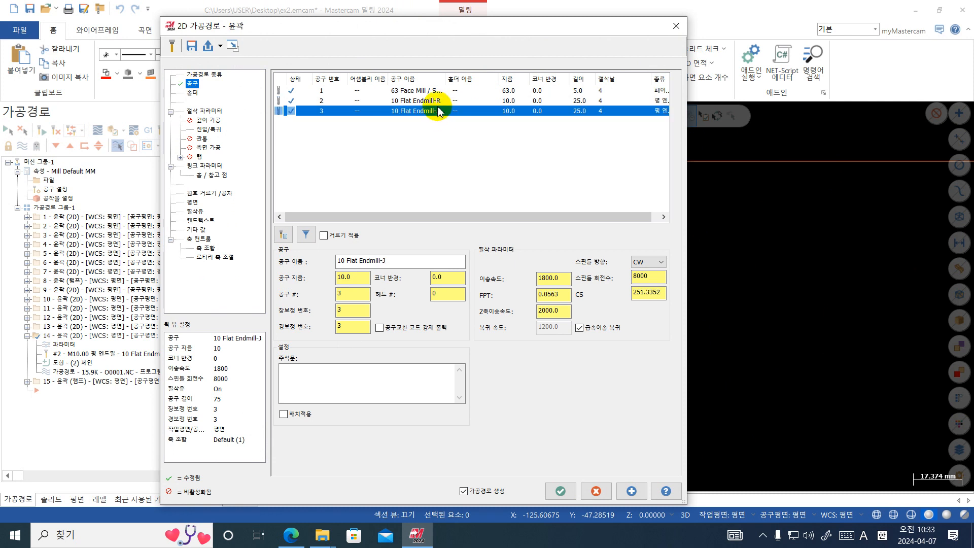
- Set operation 14's stock to leave to -0.02 on the walls and 0.0 on the floor
{"action": "left_click", "coordinate": [213, 111]}
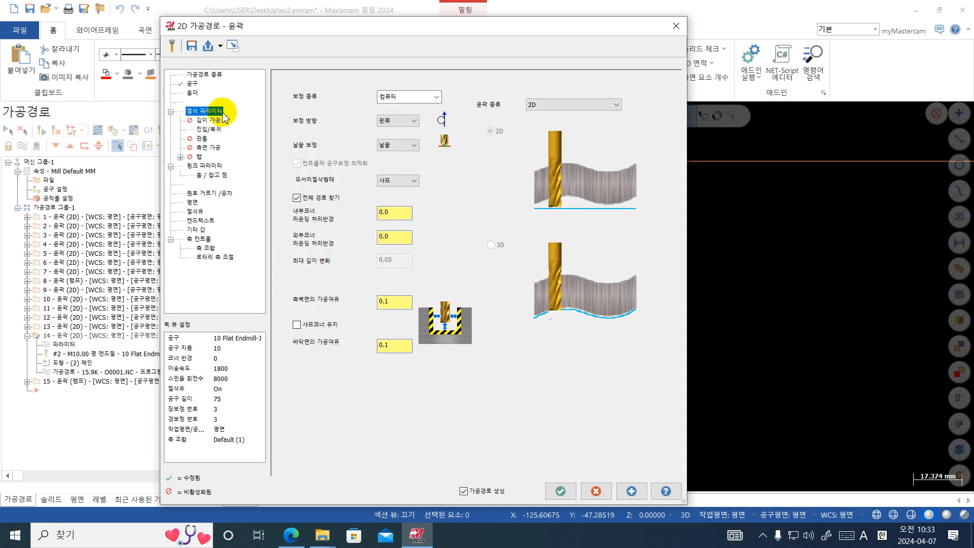
{"action": "left_click", "coordinate": [391, 303]}
{"action": "type", "text": "-0.02"}
{"action": "key", "text": "Return"}
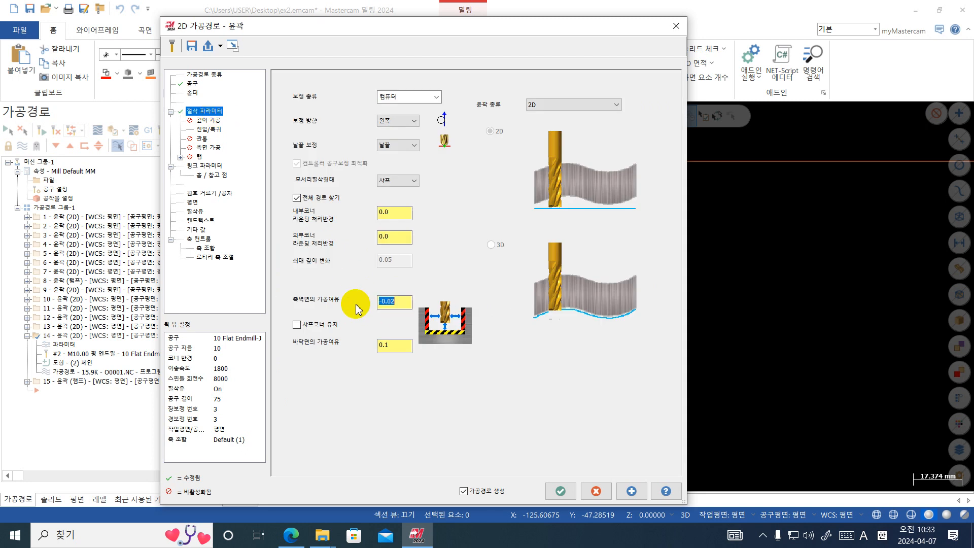
{"action": "key", "text": "Tab"}
{"action": "key", "text": "Tab"}
{"action": "type", "text": "0"}
{"action": "key", "text": "Return"}
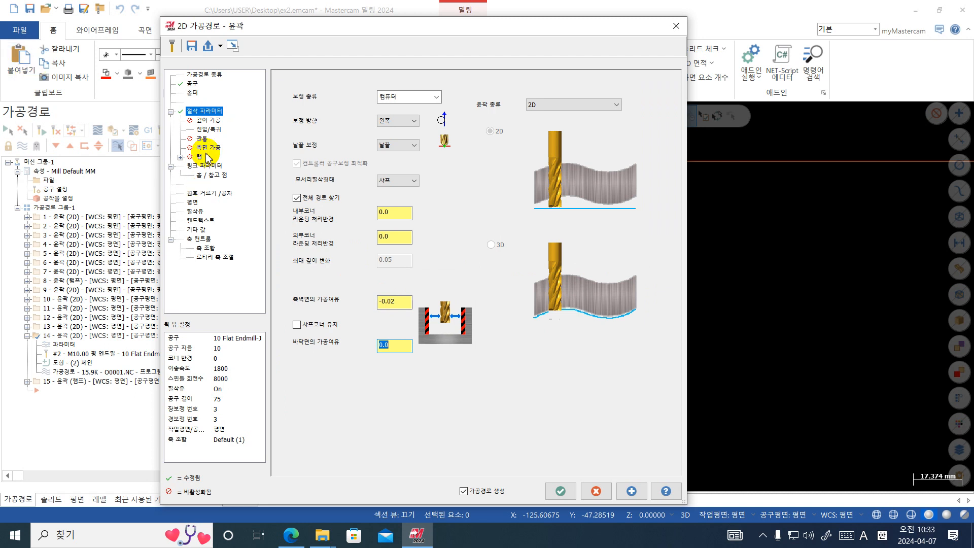
- Enable side multi-passes for operation 14 with 1 roughing and 1 finishing pass, and accept the parameters
{"action": "left_click", "coordinate": [208, 147]}
{"action": "left_click", "coordinate": [306, 83]}
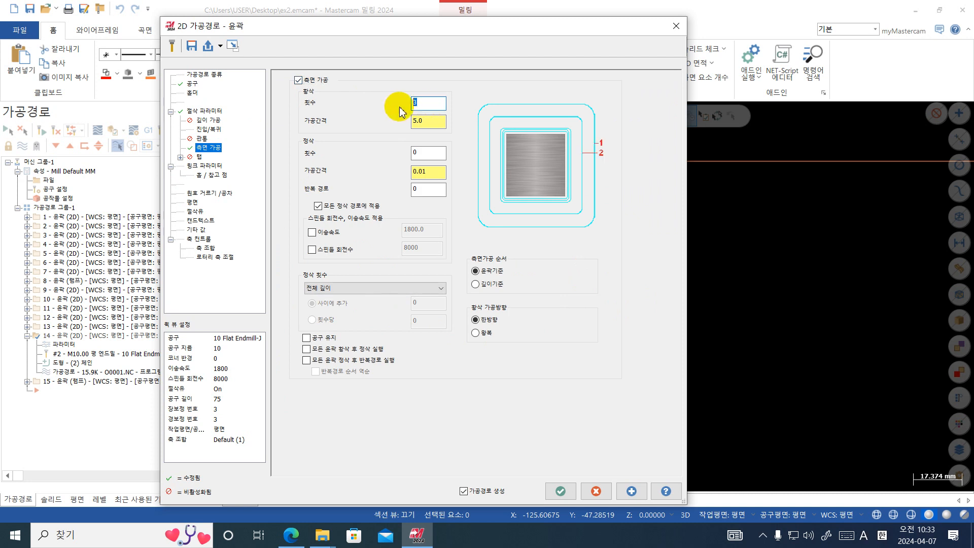
{"action": "left_click", "coordinate": [415, 152]}
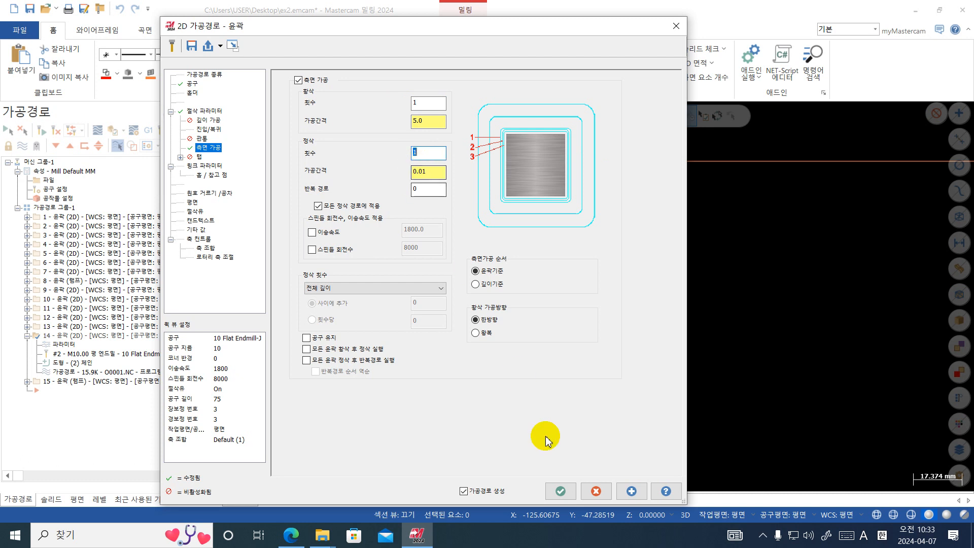
{"action": "left_click", "coordinate": [560, 491]}
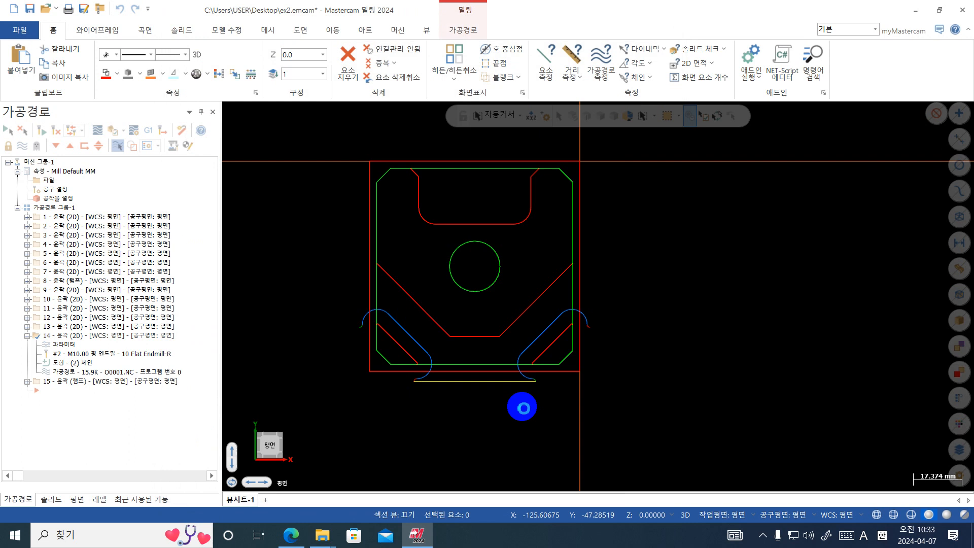
- Backplot contour operation 14 to check its finishing path around the two corner contours, and collapse the operation
{"action": "left_click", "coordinate": [98, 133]}
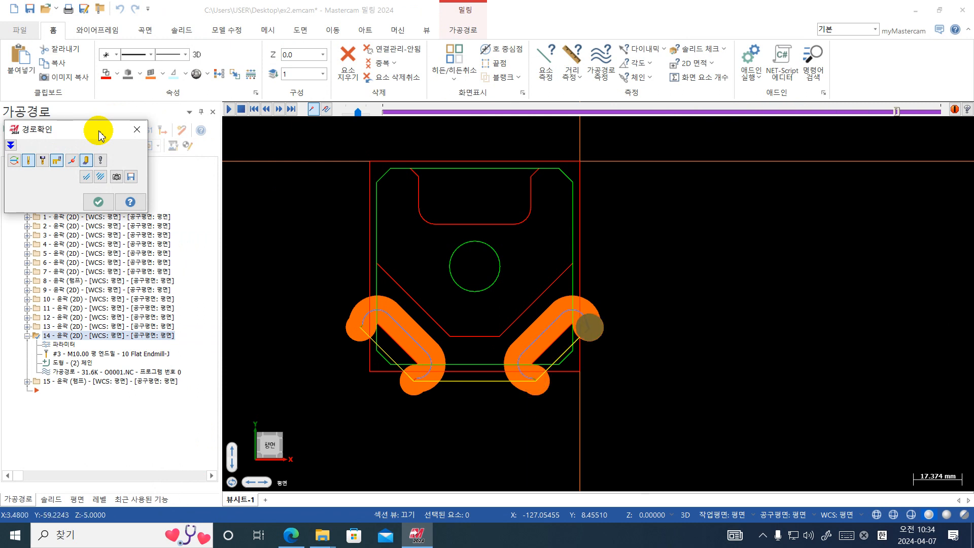
{"action": "key", "text": "Escape"}
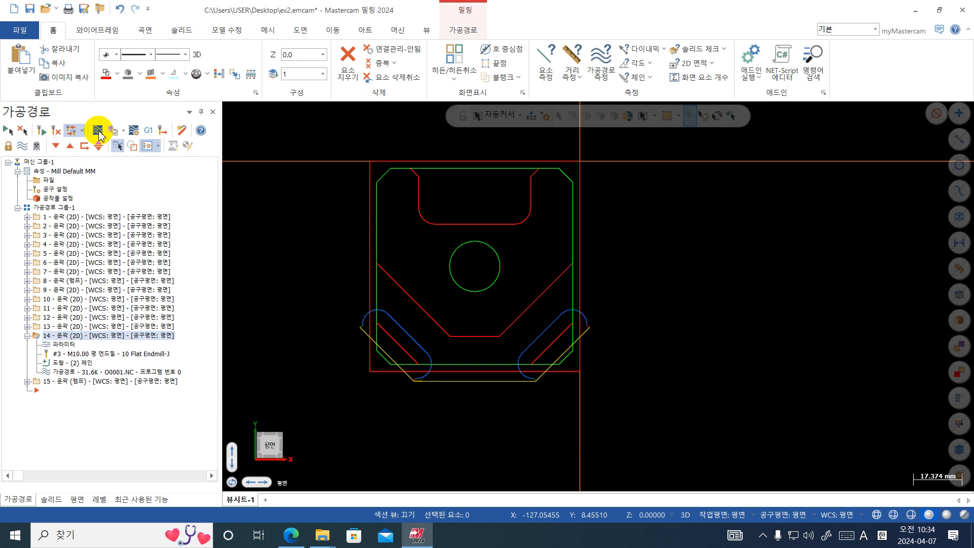
{"action": "left_click", "coordinate": [27, 335]}
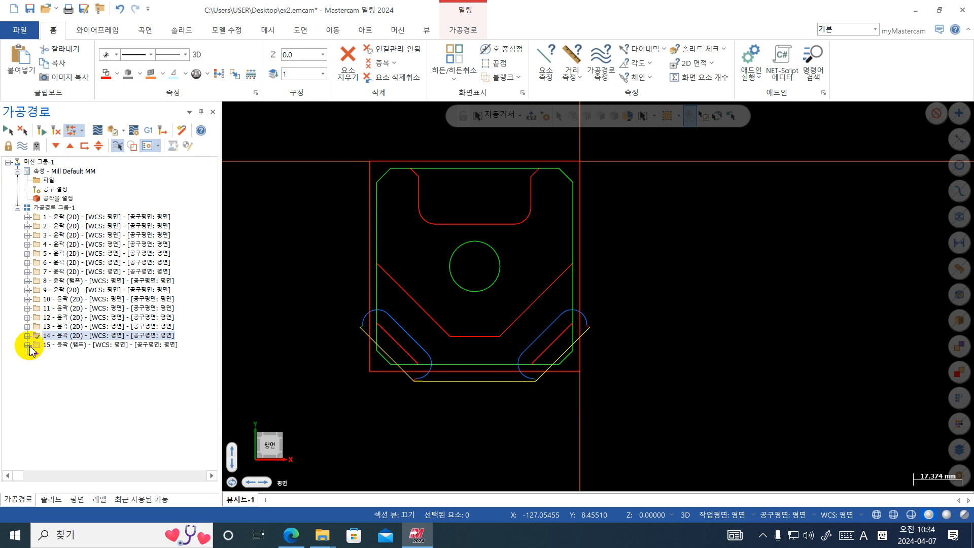
- Open the parameters of ramp contour operation 15 and assign tool 3, 10 Flat Endmill-J
{"action": "left_click", "coordinate": [31, 345]}
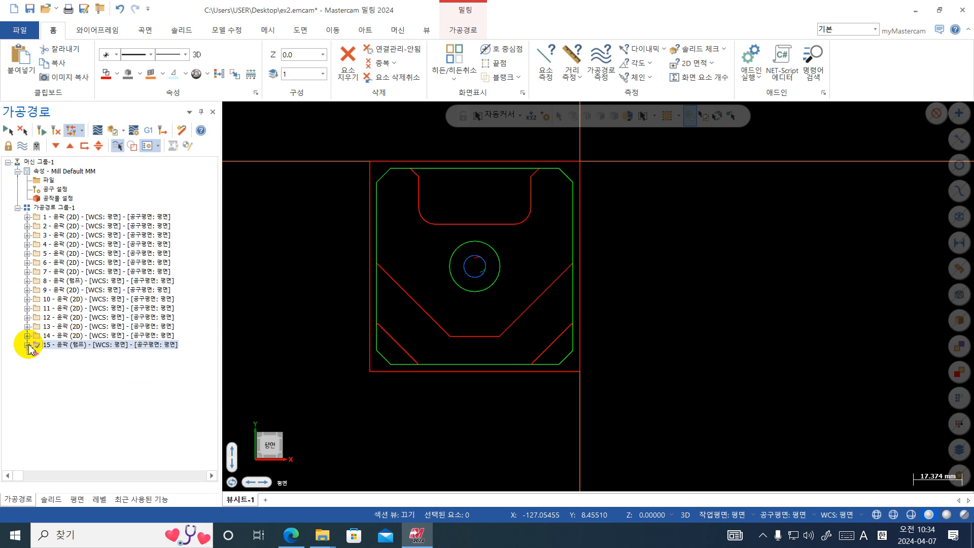
{"action": "left_click", "coordinate": [27, 344]}
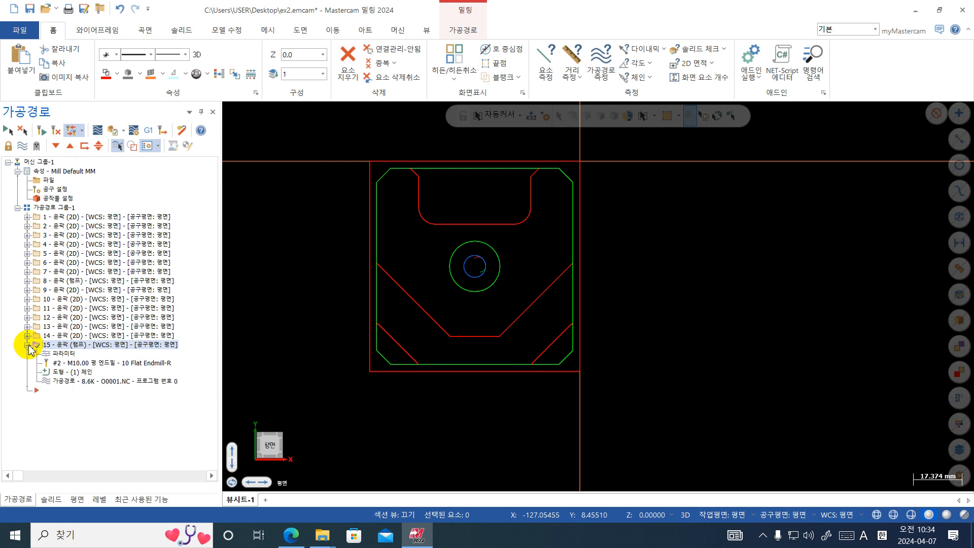
{"action": "left_click", "coordinate": [70, 353]}
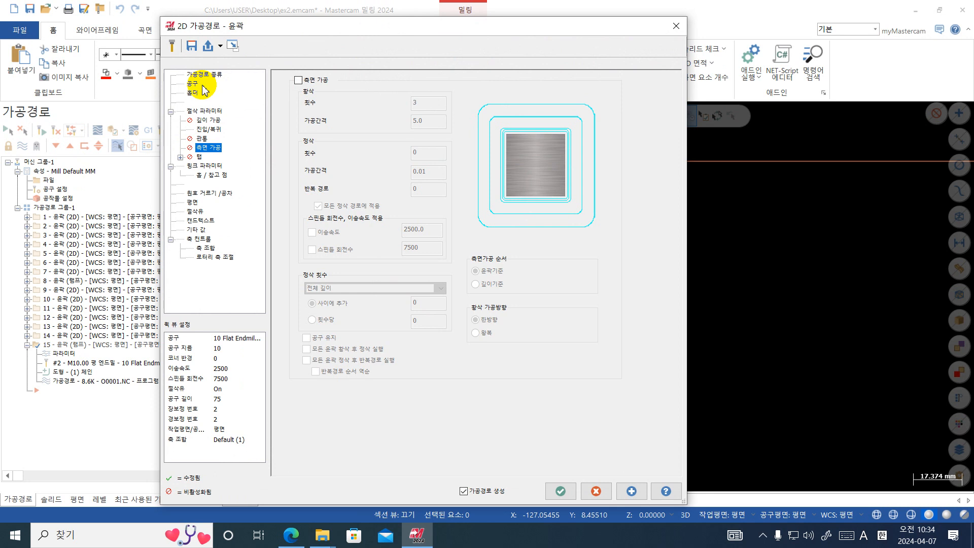
{"action": "left_click", "coordinate": [193, 84]}
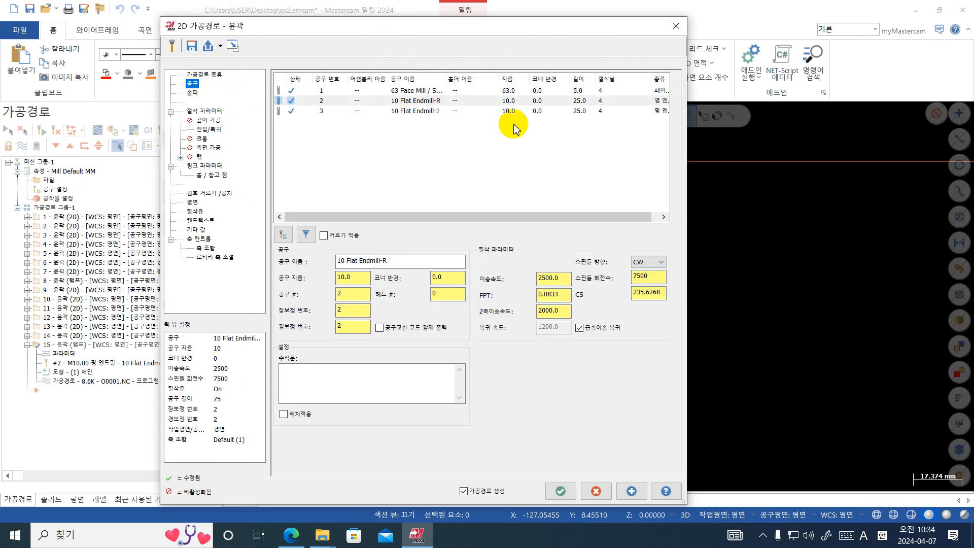
{"action": "left_click", "coordinate": [409, 114]}
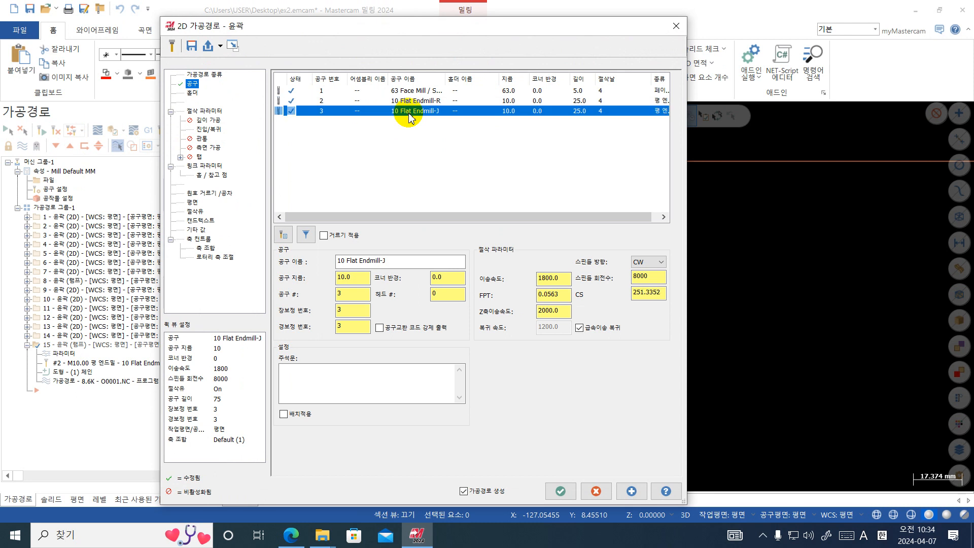
- Set operation 15's stock to leave to -0.04 on the walls and 0.0 on the floor
{"action": "left_click", "coordinate": [205, 110]}
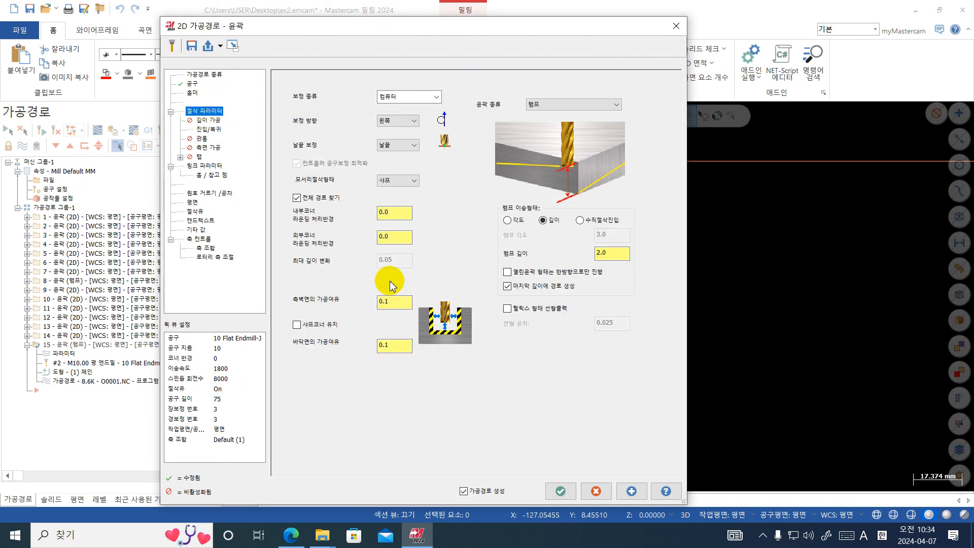
{"action": "left_click_drag", "start_coordinate": [388, 303], "coordinate": [373, 304]}
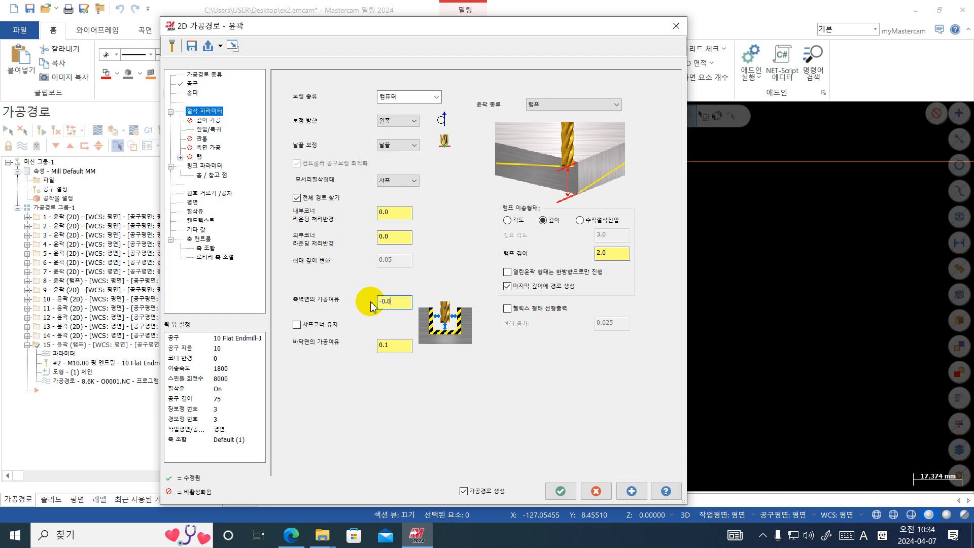
{"action": "key", "text": "Return"}
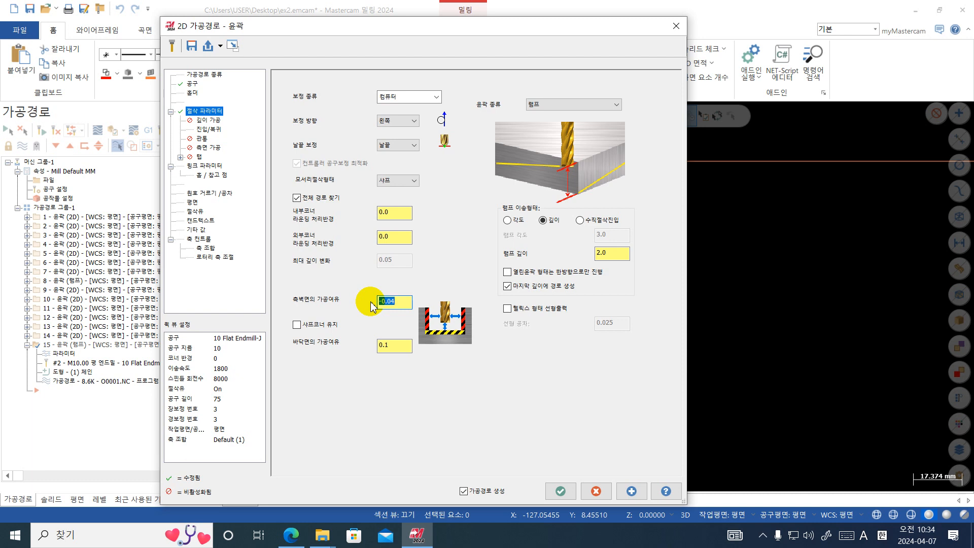
{"action": "left_click", "coordinate": [398, 346]}
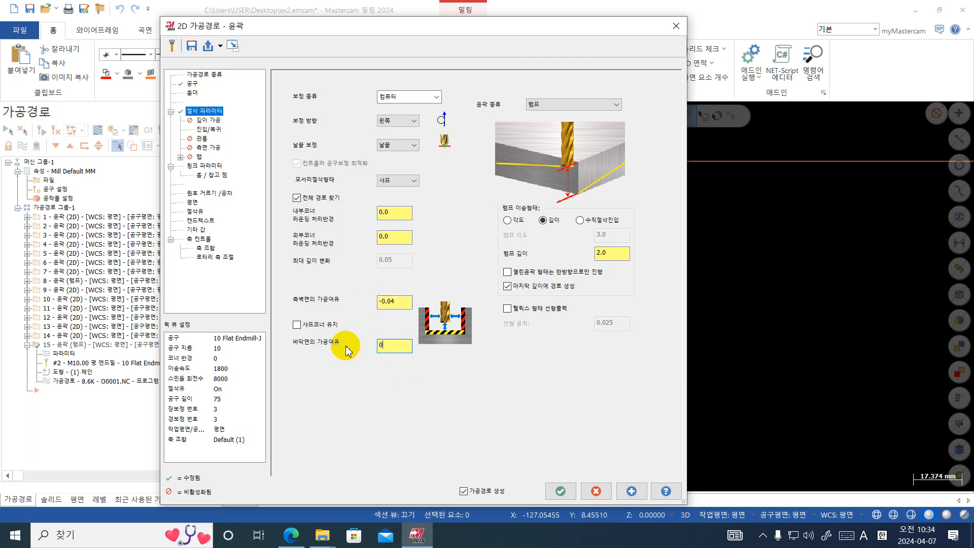
{"action": "type", "text": "0"}
{"action": "key", "text": "Return"}
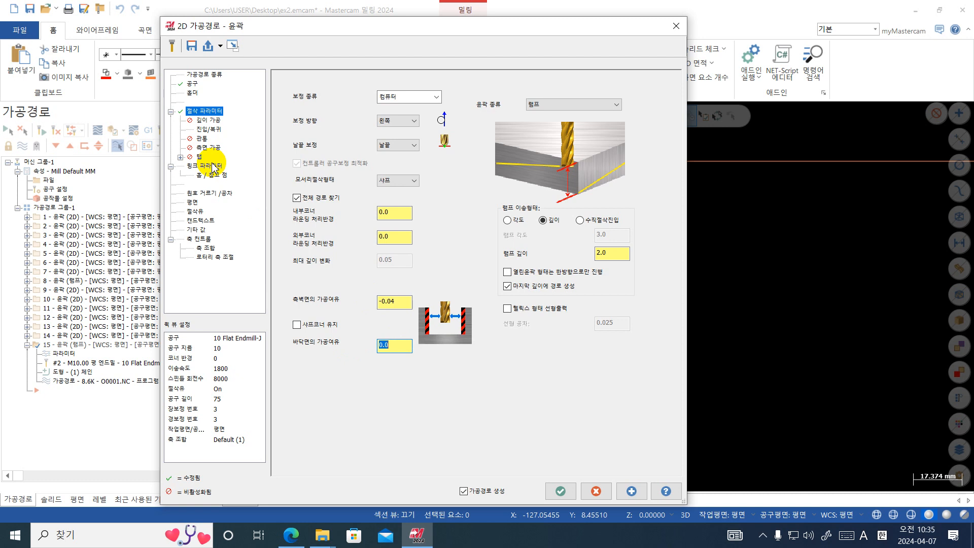
- Set operation 15's ramp depth to 0.05
{"action": "double_click", "coordinate": [604, 252]}
{"action": "type", "text": "0.0"}
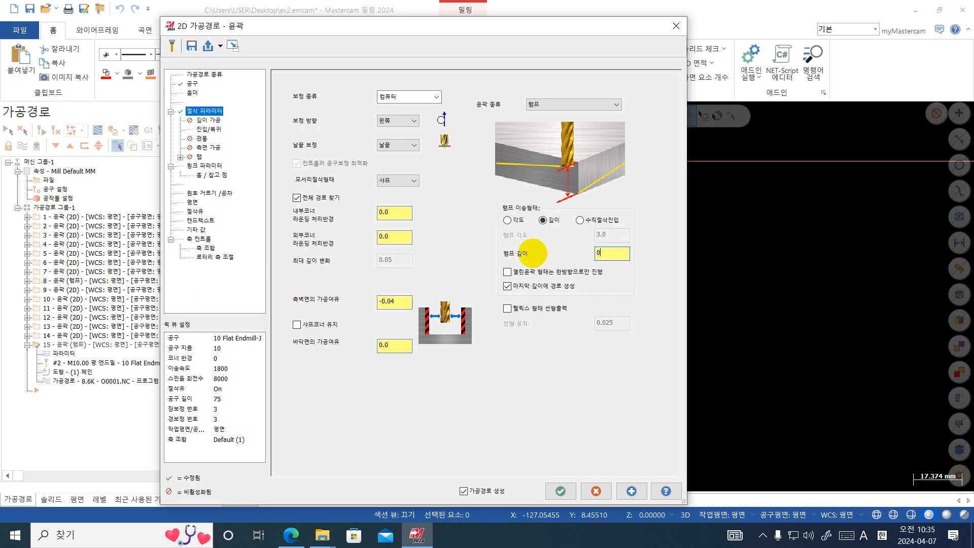
{"action": "type", "text": "5"}
{"action": "key", "text": "Return"}
- Set operation 15's top of stock to -9.9 in the linking parameters and accept the parameters
{"action": "left_click", "coordinate": [204, 165]}
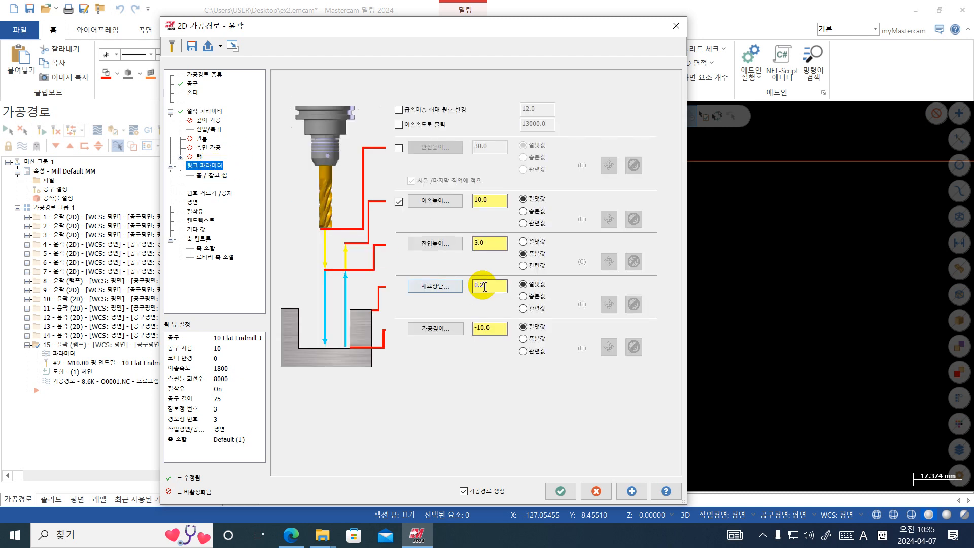
{"action": "left_click_drag", "start_coordinate": [485, 287], "coordinate": [446, 286]}
{"action": "type", "text": "-9"}
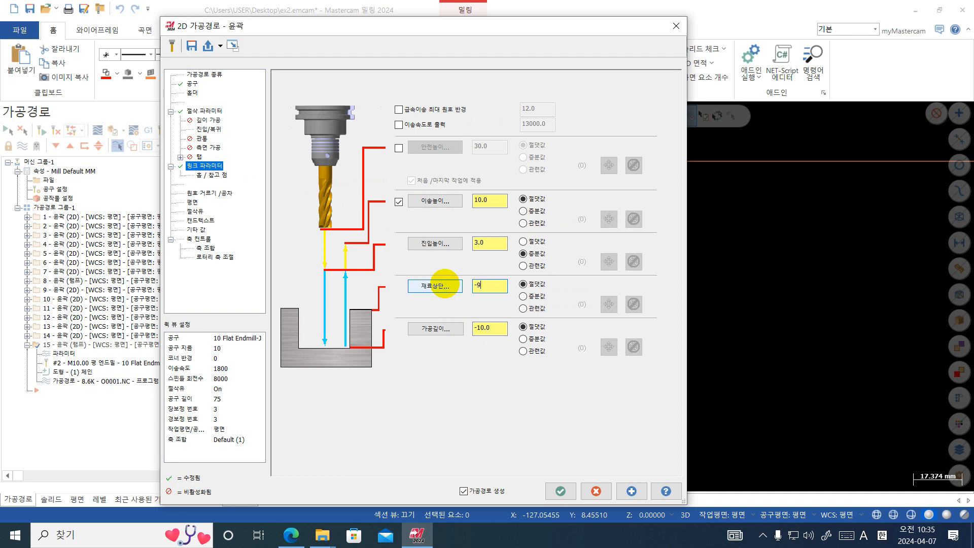
{"action": "type", "text": ".9"}
{"action": "key", "text": "Return"}
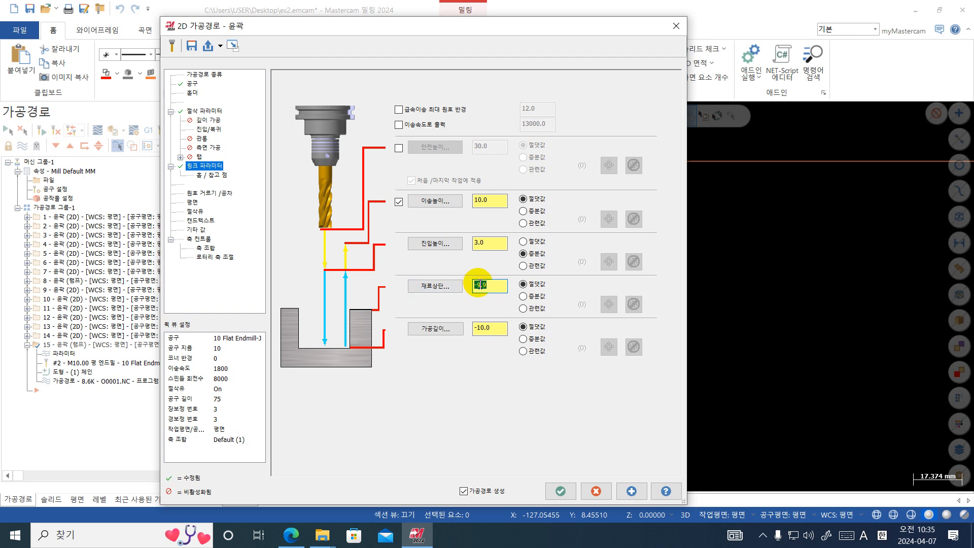
{"action": "left_click", "coordinate": [560, 491]}
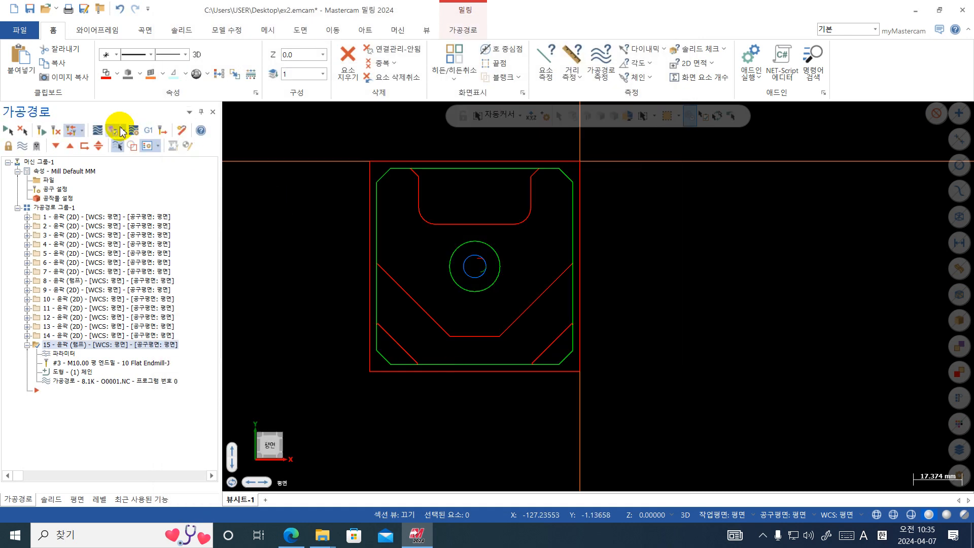
- Backplot operation 15 to check the ramp path inside the center hole, and collapse the operation
{"action": "left_click", "coordinate": [121, 130]}
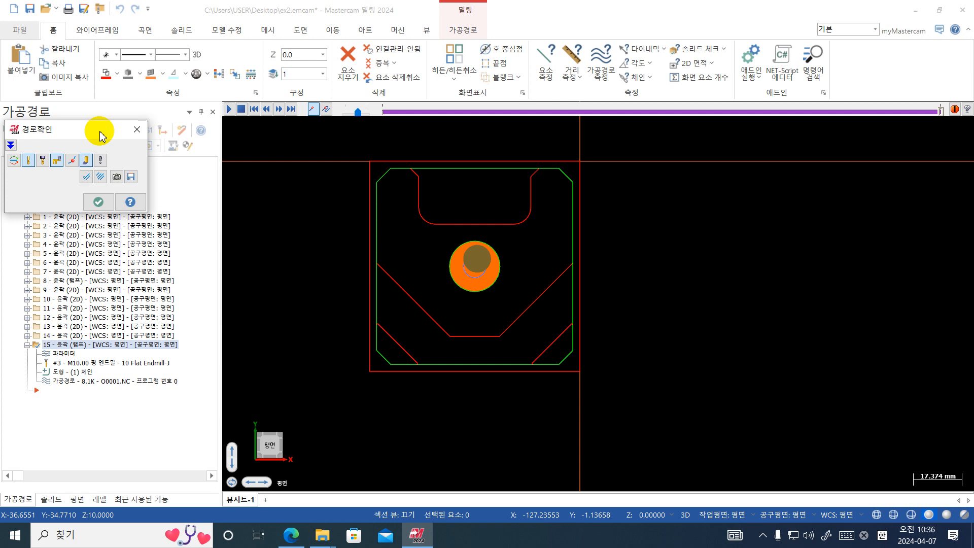
{"action": "left_click", "coordinate": [98, 201]}
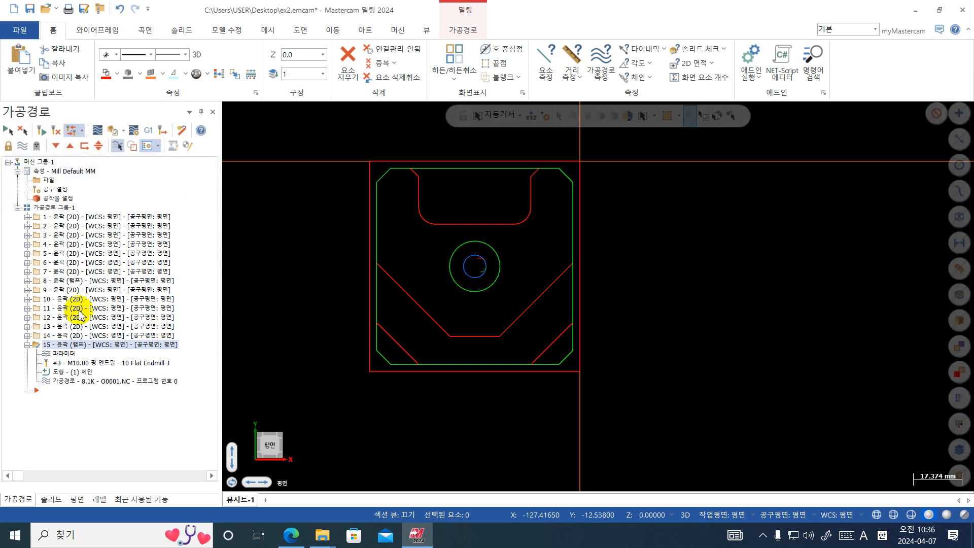
{"action": "left_click", "coordinate": [27, 344]}
- Run the solid machining verification for all operations in toolpath group 1, continuing past the first tool change
{"action": "left_click", "coordinate": [55, 207]}
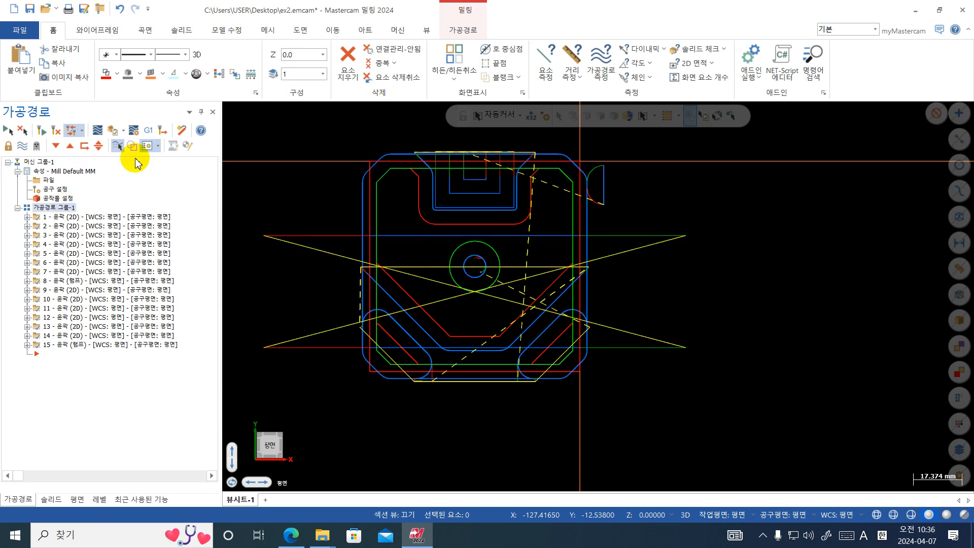
{"action": "left_click", "coordinate": [114, 131]}
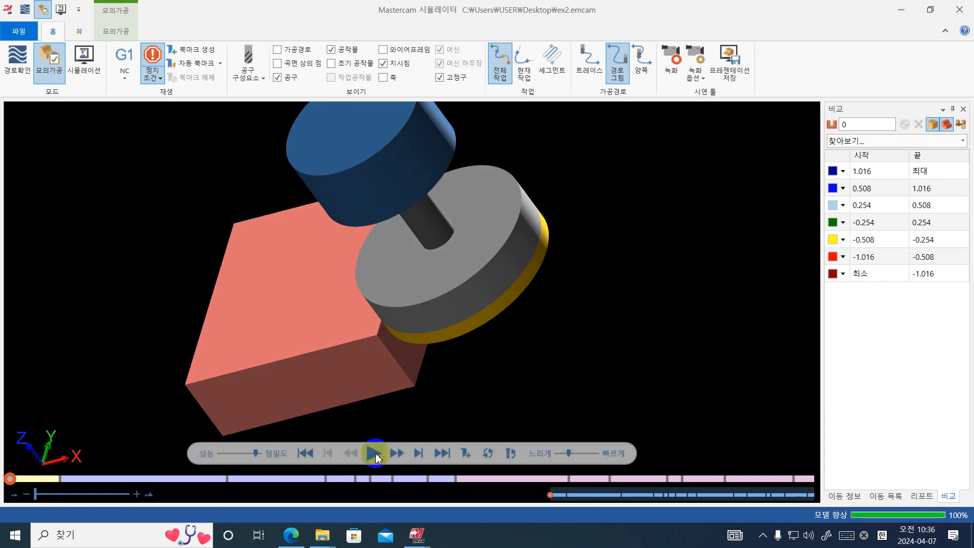
{"action": "left_click", "coordinate": [375, 453]}
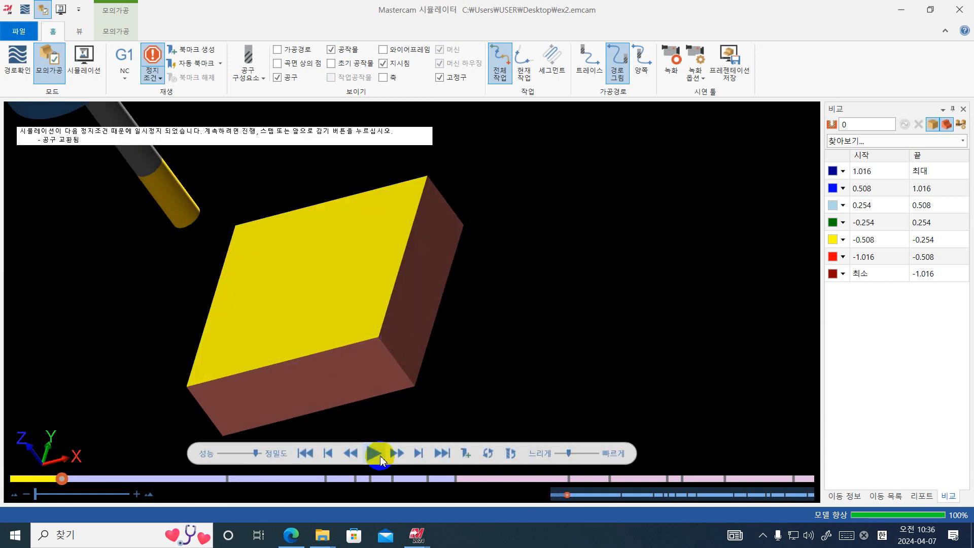
{"action": "left_click", "coordinate": [368, 450]}
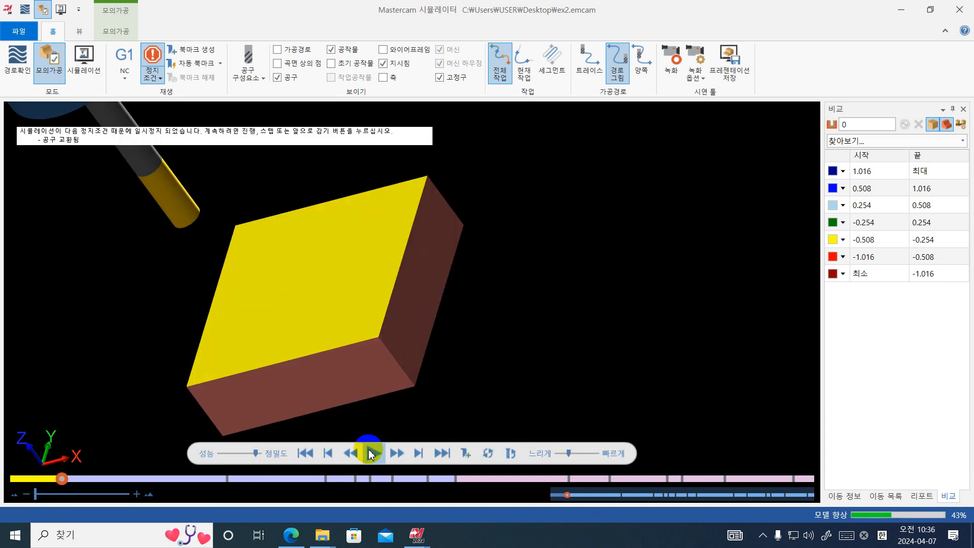
- Choose by tool for the color loop and play the remaining finishing operations at a slower simulation speed
{"action": "left_click", "coordinate": [105, 32]}
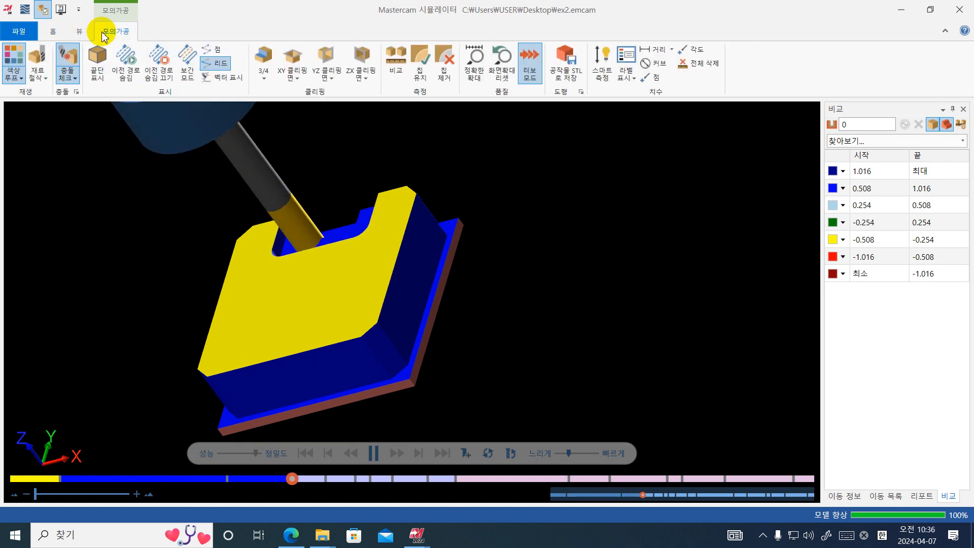
{"action": "left_click", "coordinate": [15, 75]}
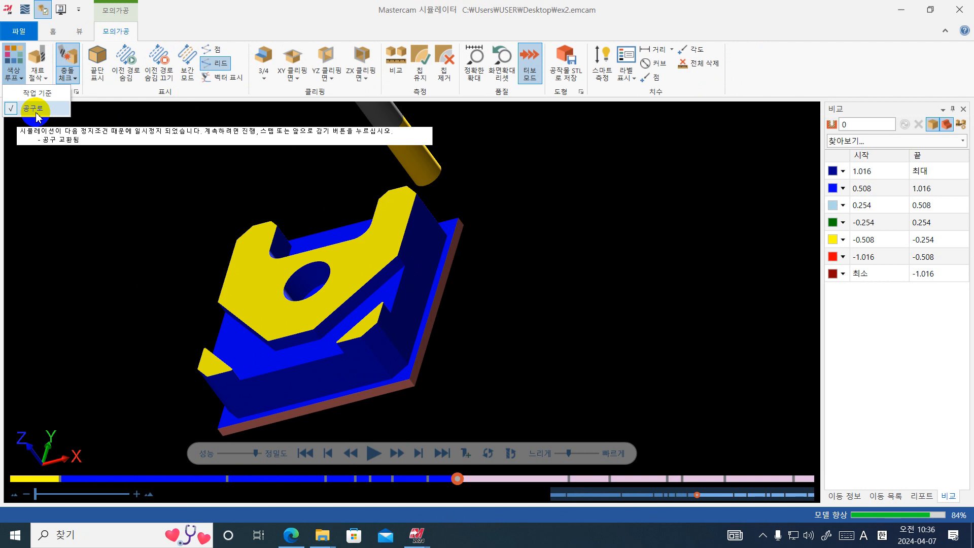
{"action": "left_click", "coordinate": [36, 109]}
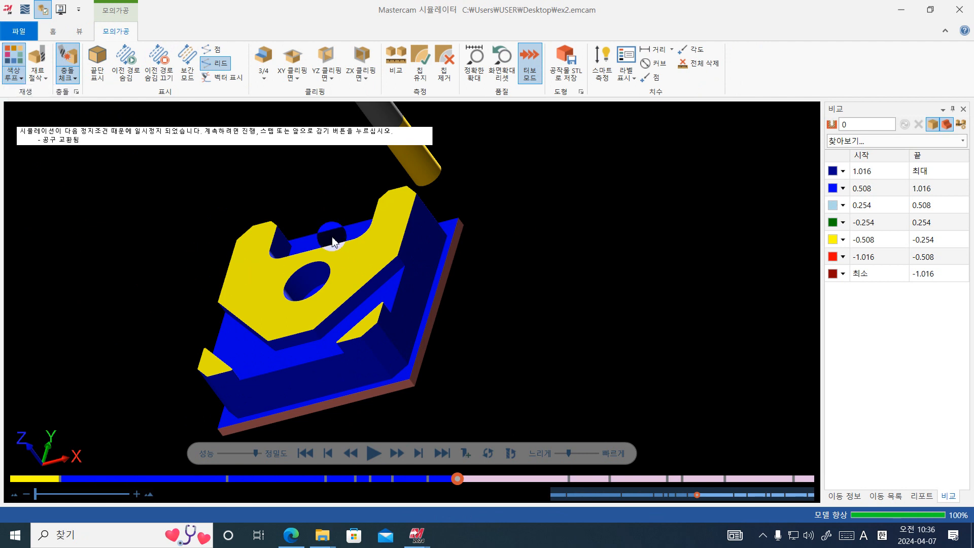
{"action": "left_click", "coordinate": [374, 453]}
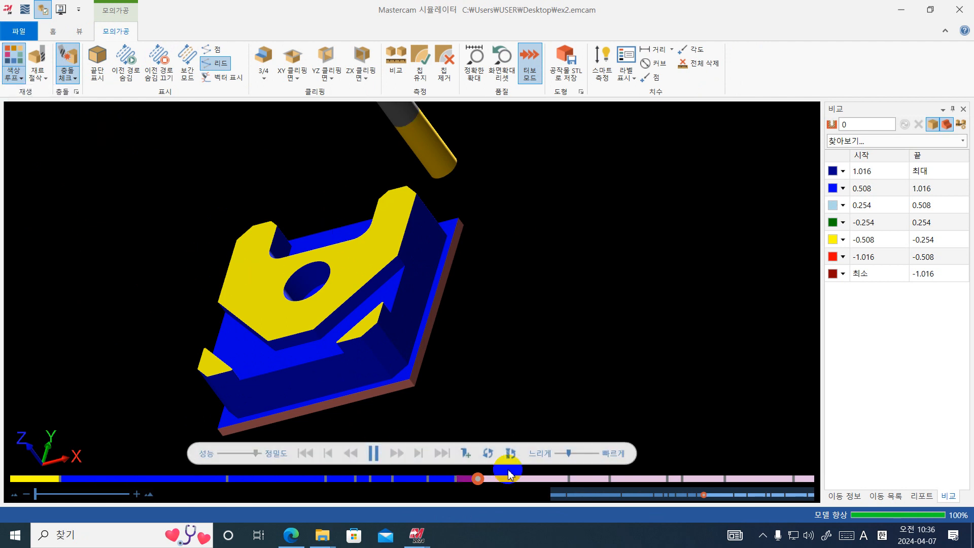
{"action": "left_click", "coordinate": [553, 456]}
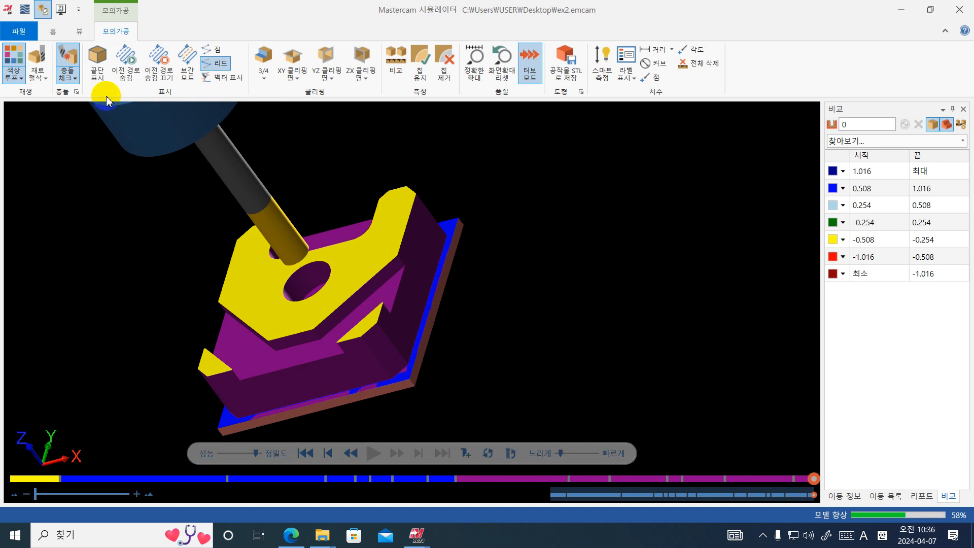
- Check the simulation's stop conditions and examine the machined part from a rotated, more distant view
{"action": "left_click", "coordinate": [57, 36]}
{"action": "left_click", "coordinate": [158, 77]}
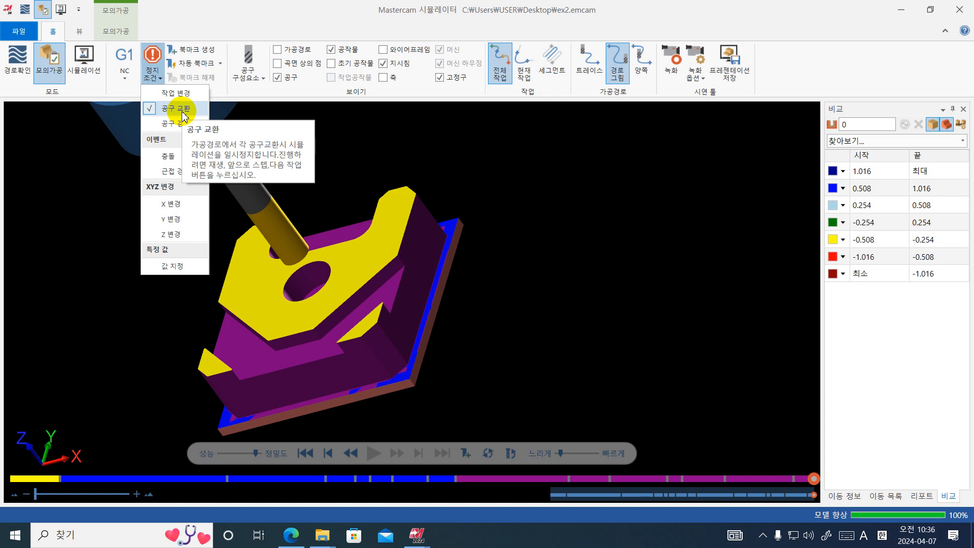
{"action": "left_click", "coordinate": [586, 262]}
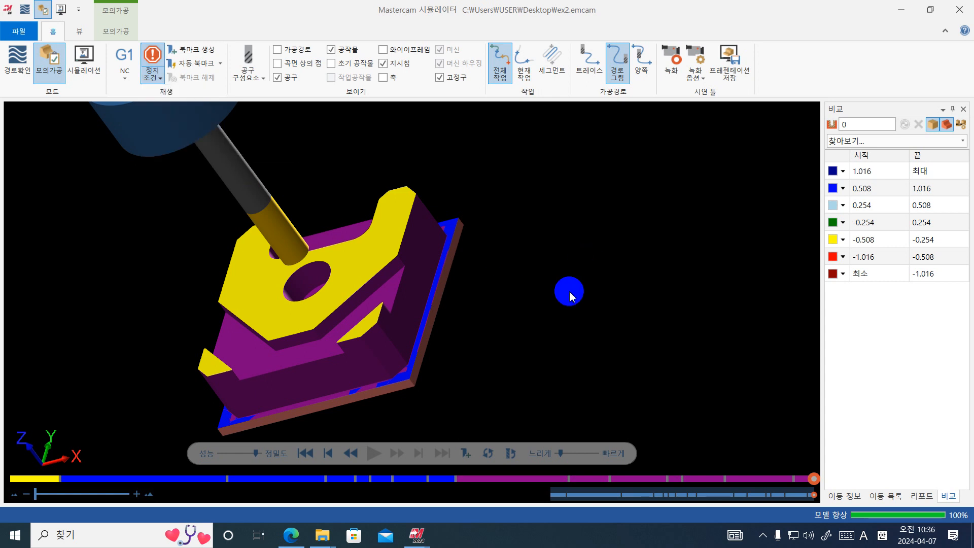
{"action": "middle_click_drag", "start_coordinate": [571, 292], "coordinate": [622, 285]}
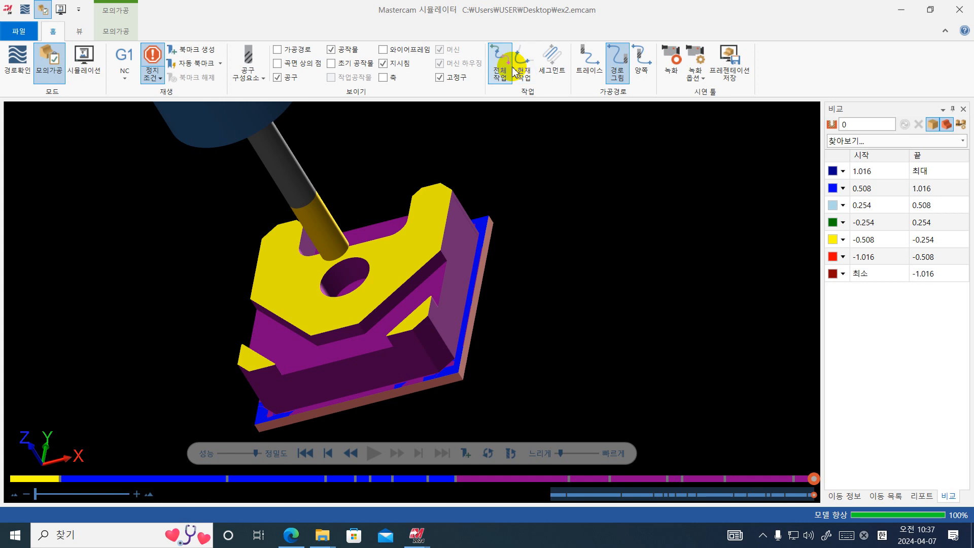
{"action": "scroll", "coordinate": [397, 385], "scroll_direction": "down", "scroll_amount": 3}
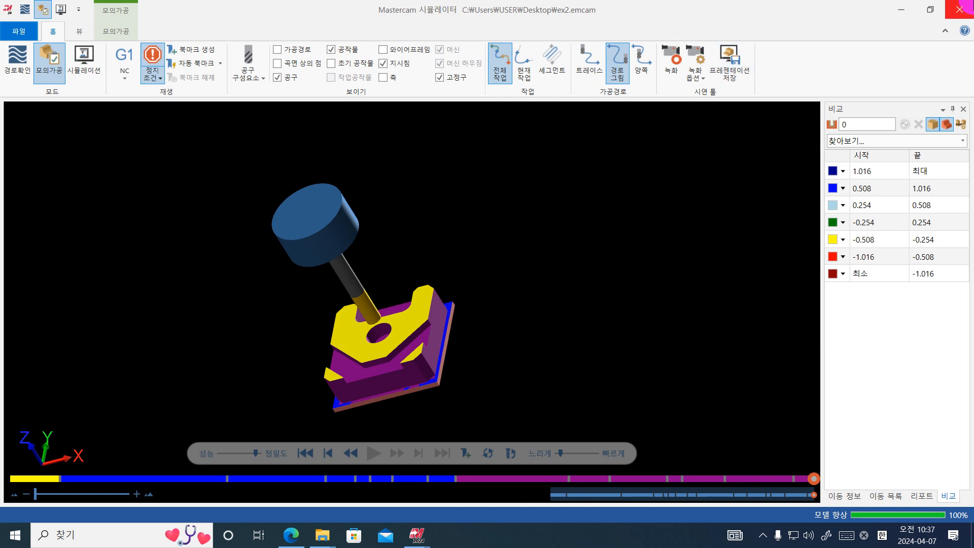
- Close the simulator and return the graphics view to the top plane
{"action": "left_click", "coordinate": [966, 6]}
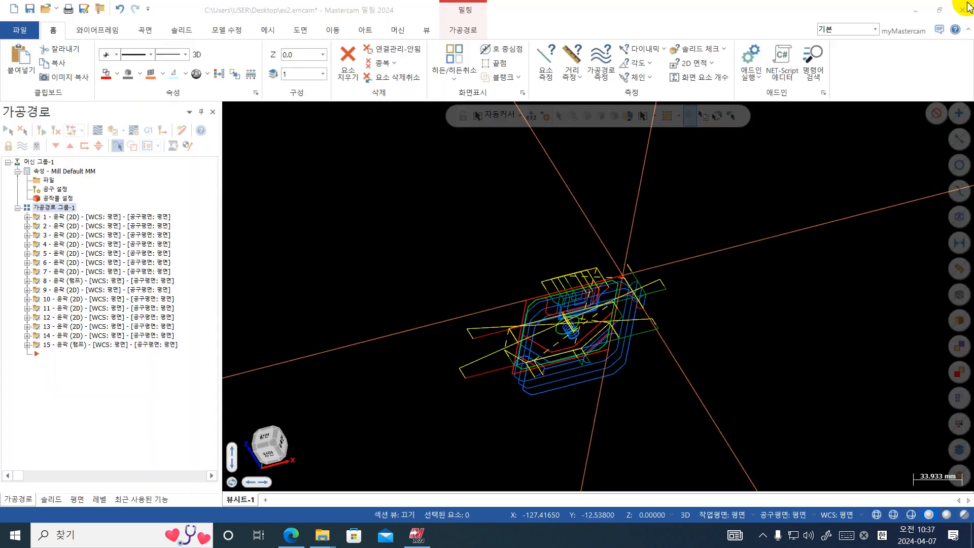
{"action": "right_click", "coordinate": [709, 221]}
{"action": "left_click", "coordinate": [738, 291]}
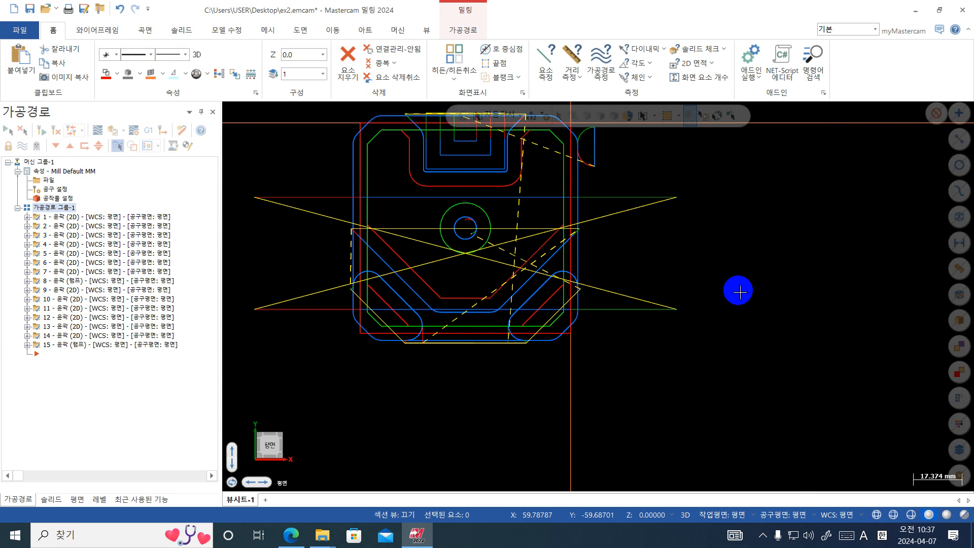
- Display the toolpaths of contour operations 15, 14 and 11 one at a time against the part outline
{"action": "left_click", "coordinate": [108, 345]}
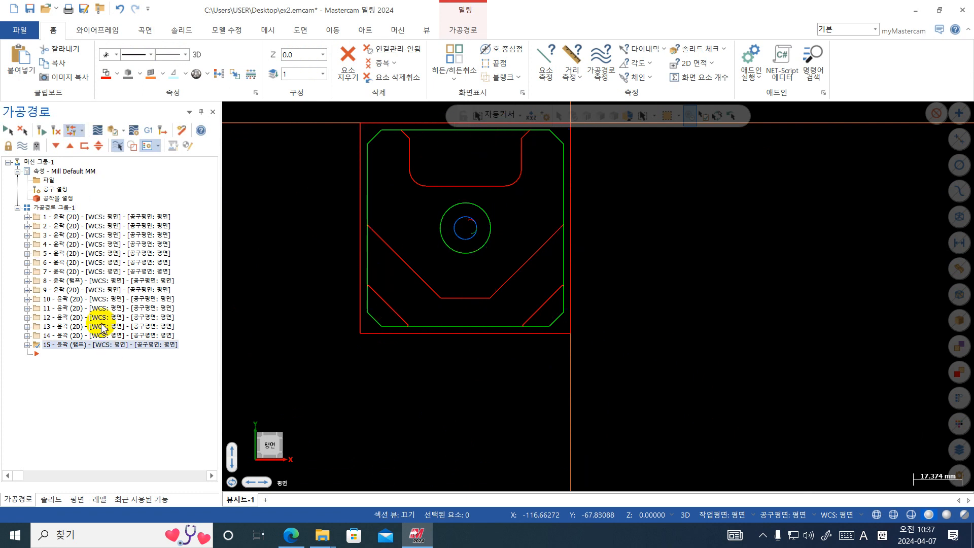
{"action": "left_click", "coordinate": [134, 335]}
{"action": "scroll", "coordinate": [333, 352], "scroll_direction": "down", "scroll_amount": 1}
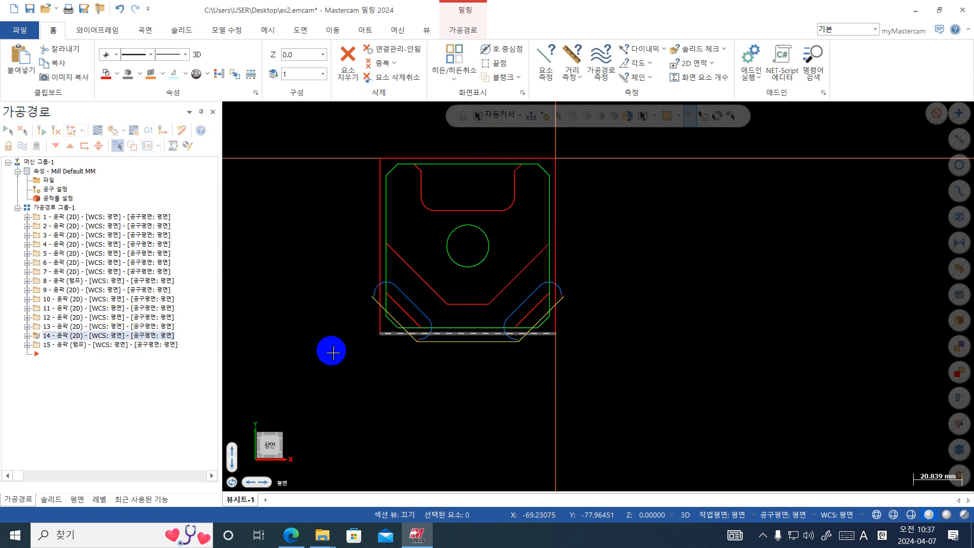
{"action": "left_click", "coordinate": [117, 308]}
{"action": "scroll", "coordinate": [571, 223], "scroll_direction": "up", "scroll_amount": 1}
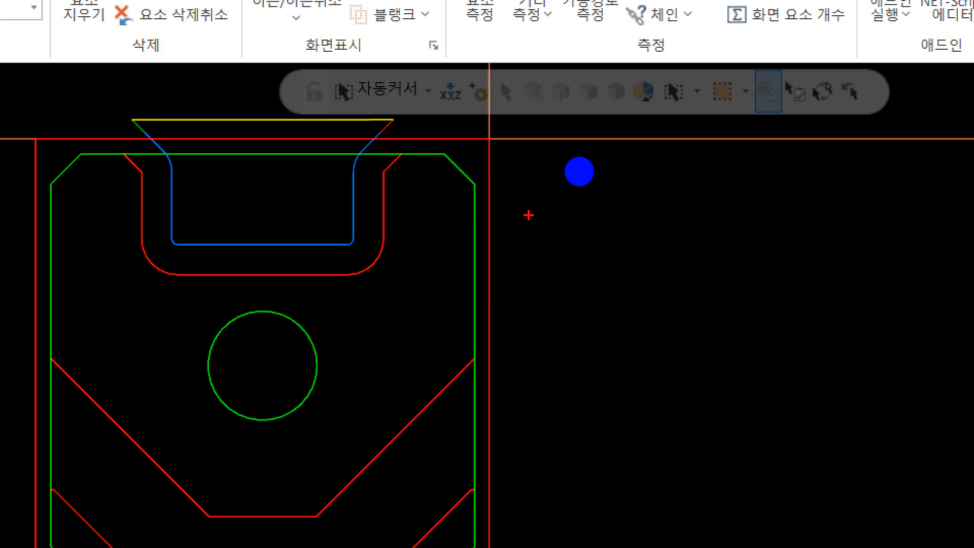
{"action": "left_click_drag", "start_coordinate": [552, 201], "coordinate": [441, 249]}
{"action": "left_click_drag", "start_coordinate": [455, 204], "coordinate": [502, 264]}
{"action": "mouse_move", "coordinate": [556, 398]}
{"action": "left_mouse_down"}
{"action": "mouse_move", "coordinate": [501, 373]}
{"action": "mouse_move", "coordinate": [482, 381]}
{"action": "left_mouse_up"}
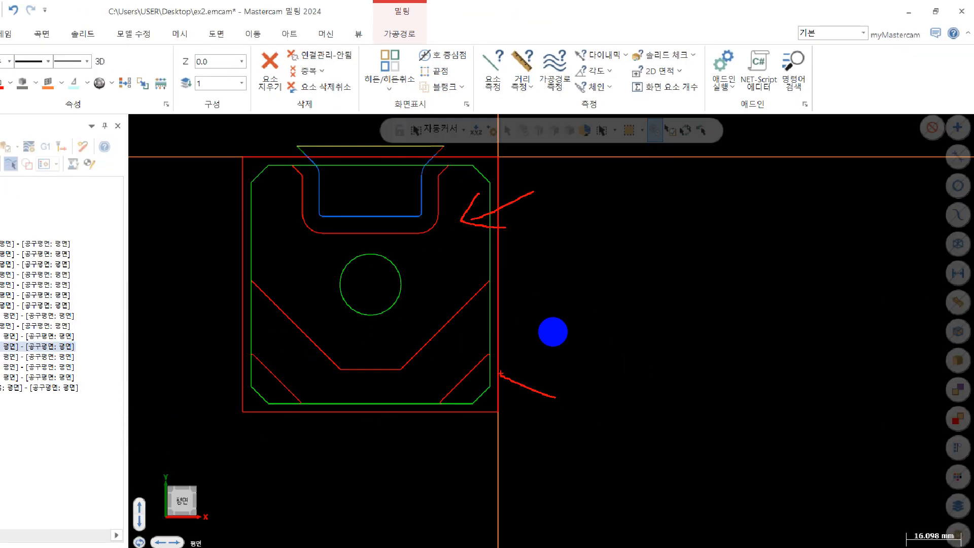
{"action": "left_click_drag", "start_coordinate": [273, 402], "coordinate": [279, 391]}
{"action": "key", "text": "Escape"}
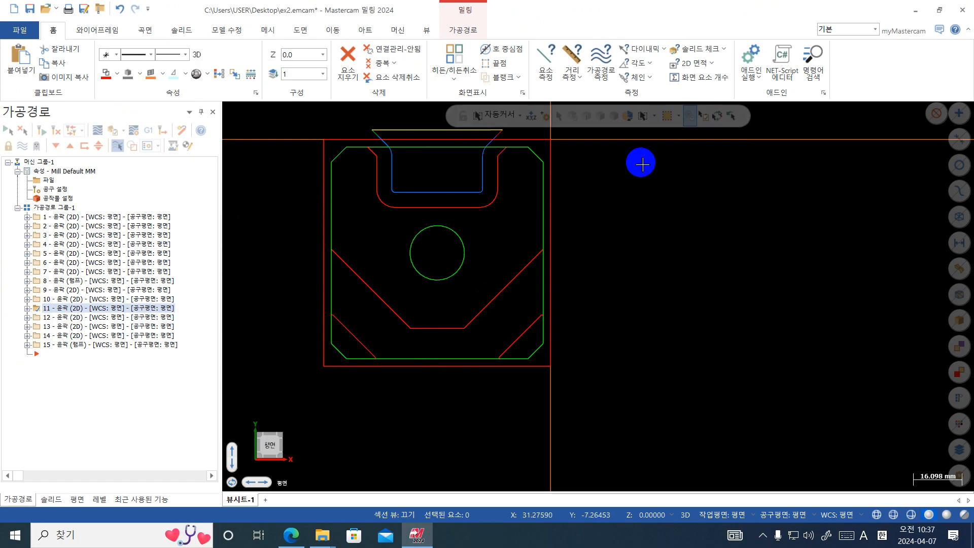
{"action": "left_click_drag", "start_coordinate": [606, 138], "coordinate": [265, 334]}
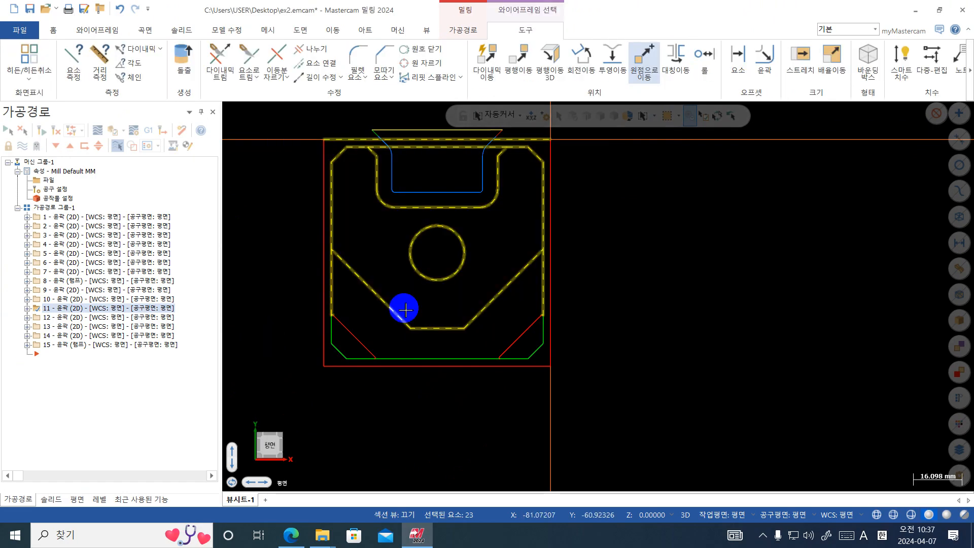
{"action": "left_click", "coordinate": [542, 300]}
{"action": "left_click", "coordinate": [330, 282]}
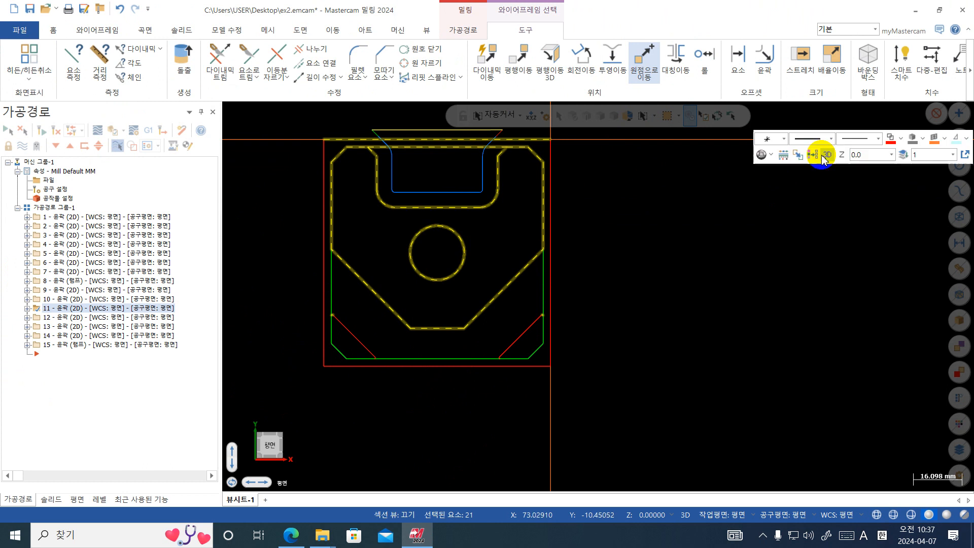
{"action": "right_click", "coordinate": [631, 249]}
{"action": "left_click", "coordinate": [576, 206]}
{"action": "key", "text": "Escape"}
- Recolor the outer edge segments around the two upper corners of the part outline red
{"action": "scroll", "coordinate": [521, 187], "scroll_direction": "up", "scroll_amount": 2}
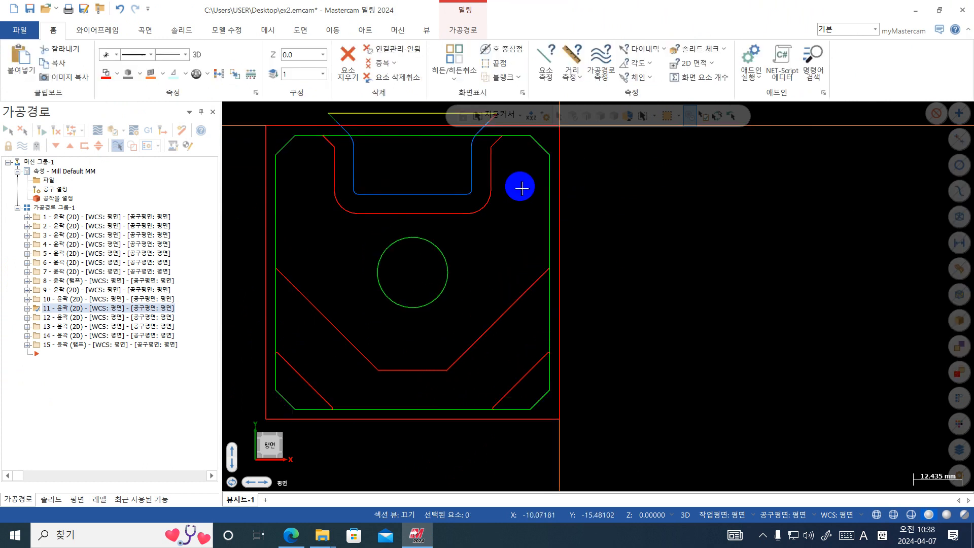
{"action": "left_click", "coordinate": [534, 143]}
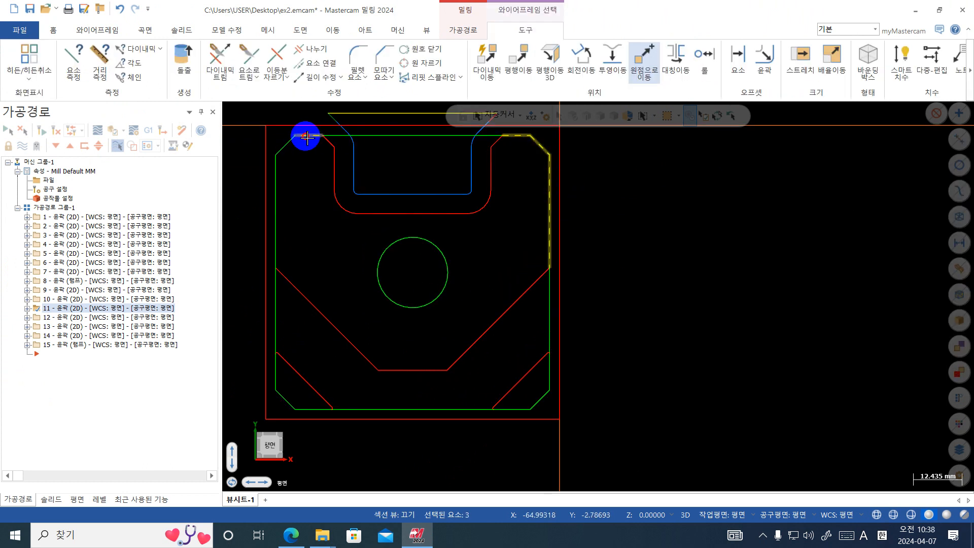
{"action": "left_click", "coordinate": [282, 142]}
{"action": "right_click", "coordinate": [720, 191]}
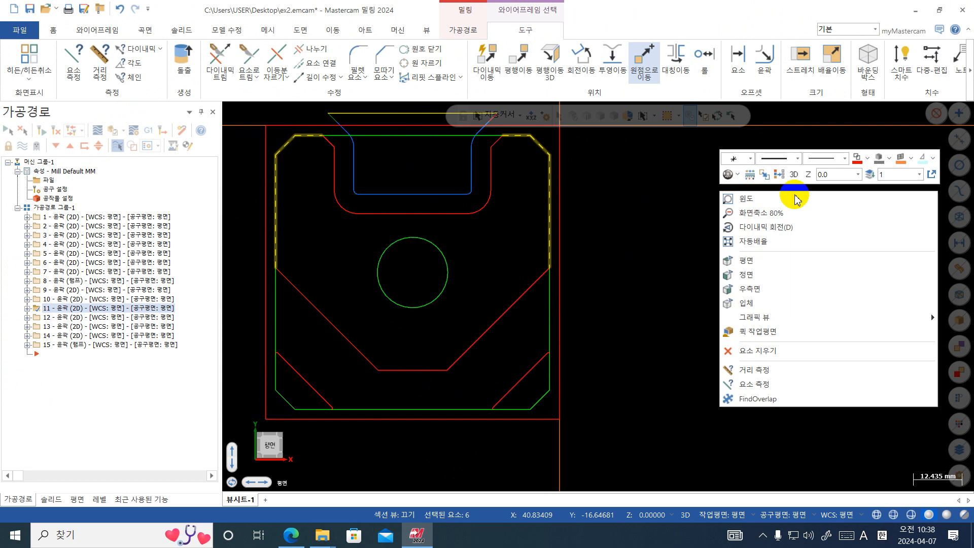
{"action": "left_click", "coordinate": [857, 159]}
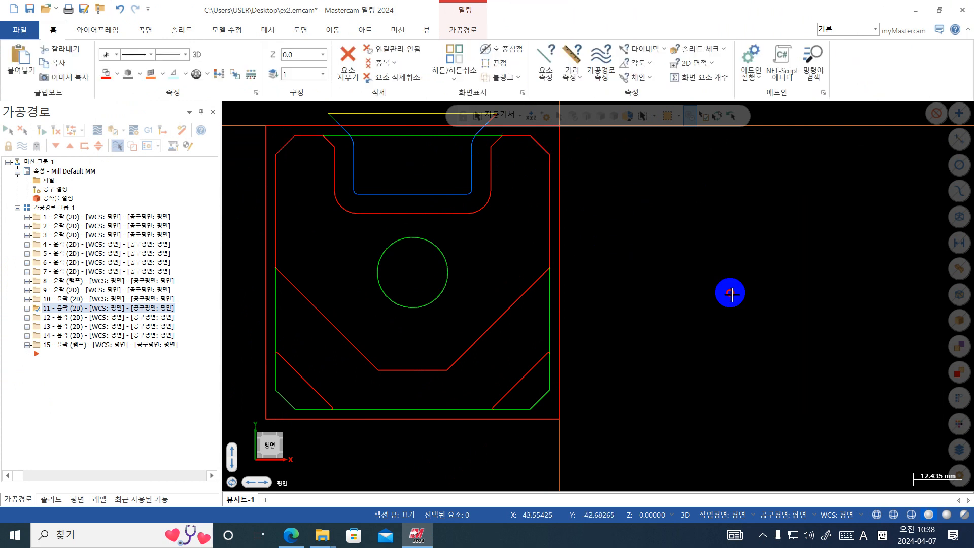
- Recolor the outer edge segments around the two lower corners of the part outline red
{"action": "left_click", "coordinate": [542, 395]}
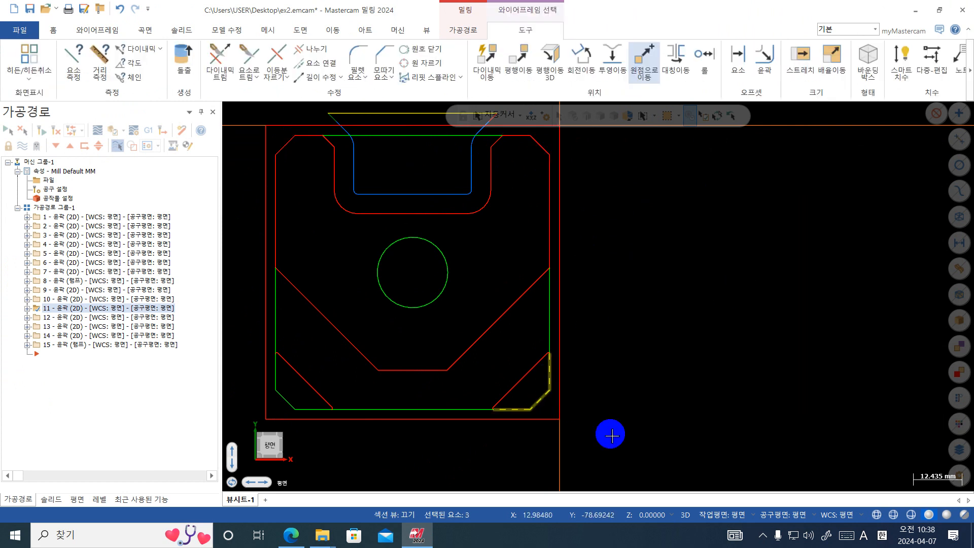
{"action": "left_click", "coordinate": [610, 435]}
{"action": "scroll", "coordinate": [652, 246], "scroll_direction": "down", "scroll_amount": 3}
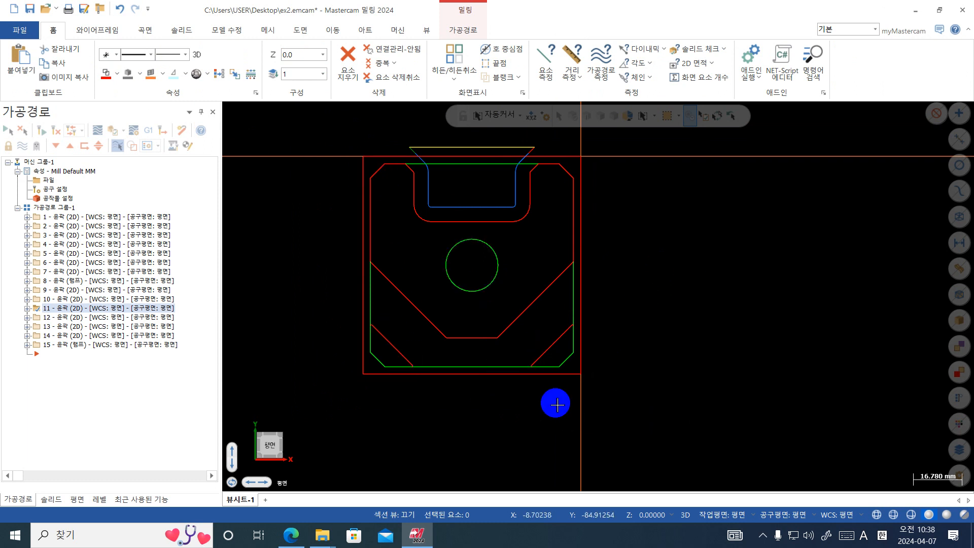
{"action": "left_click", "coordinate": [571, 340]}
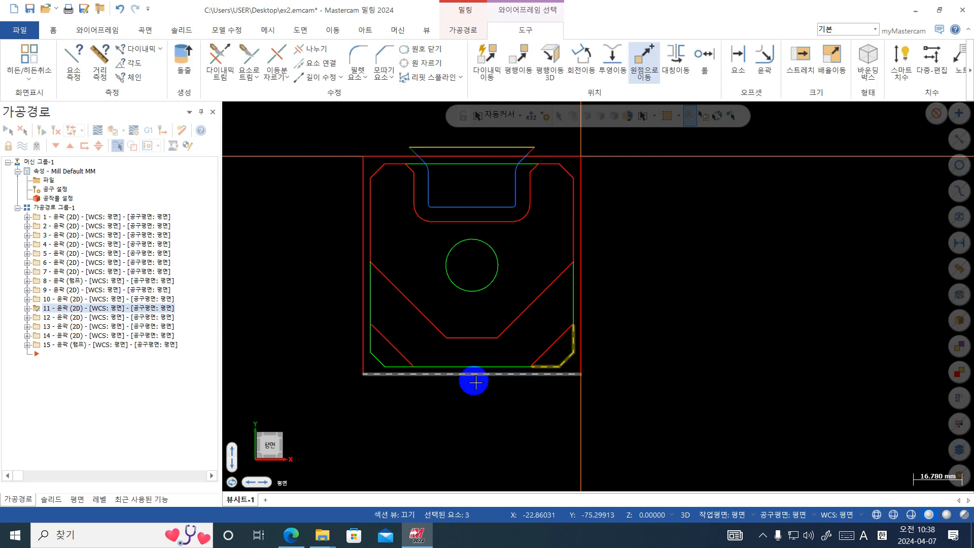
{"action": "left_click", "coordinate": [391, 363]}
{"action": "right_click", "coordinate": [735, 192]}
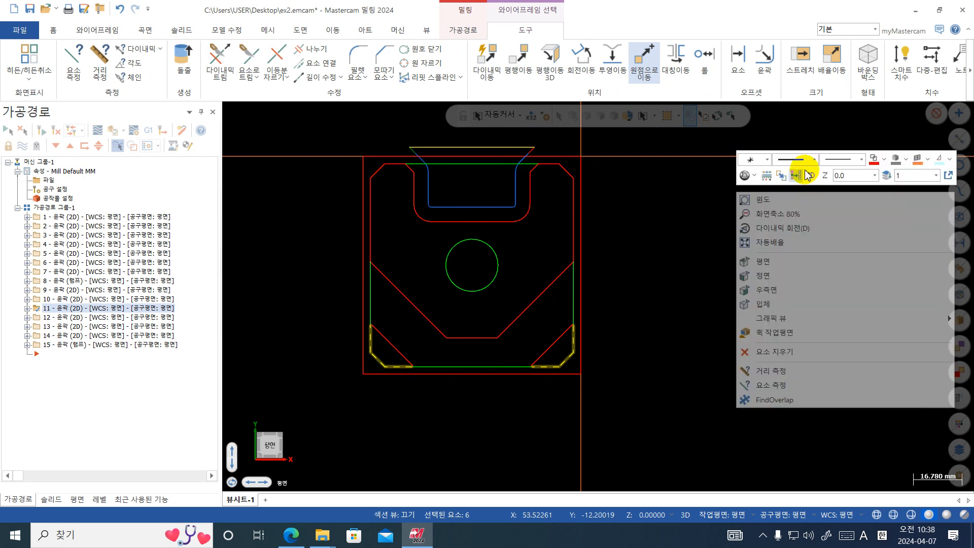
{"action": "left_click", "coordinate": [875, 160]}
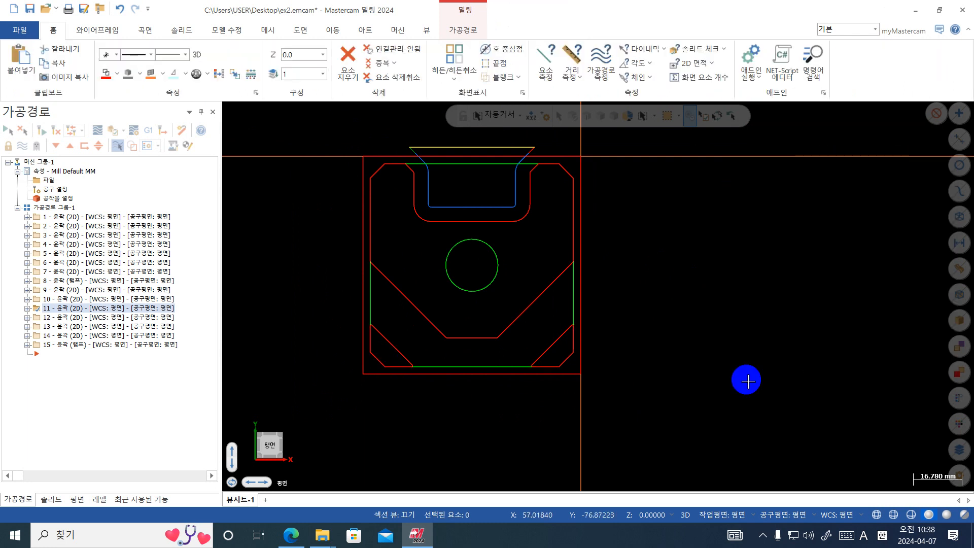
- Undo the recoloring of the outer edge segments
{"action": "left_click", "coordinate": [122, 9]}
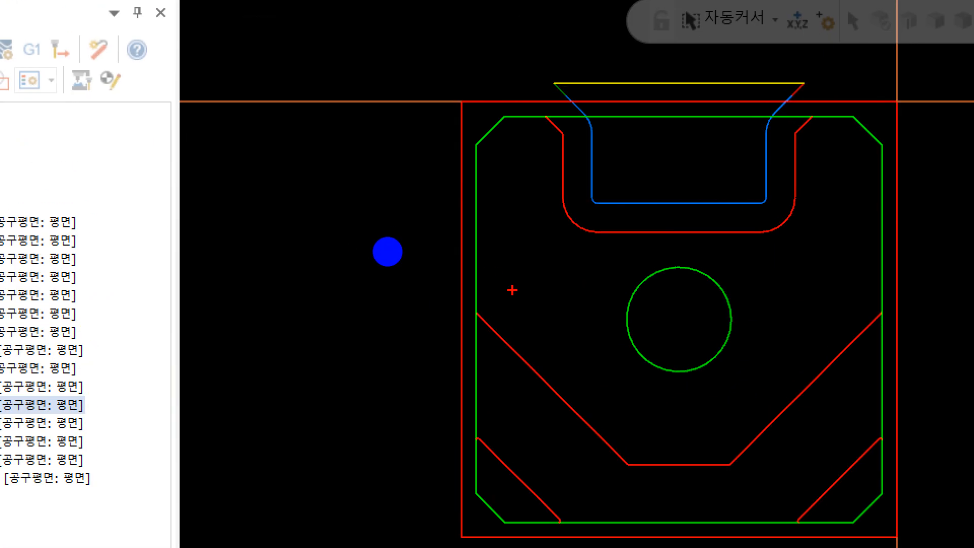
{"action": "mouse_move", "coordinate": [374, 256]}
{"action": "left_mouse_down"}
{"action": "mouse_move", "coordinate": [368, 198]}
{"action": "mouse_move", "coordinate": [394, 161]}
{"action": "mouse_move", "coordinate": [402, 165]}
{"action": "left_mouse_up"}
{"action": "left_click_drag", "start_coordinate": [407, 166], "coordinate": [419, 185]}
{"action": "left_click_drag", "start_coordinate": [412, 163], "coordinate": [423, 163]}
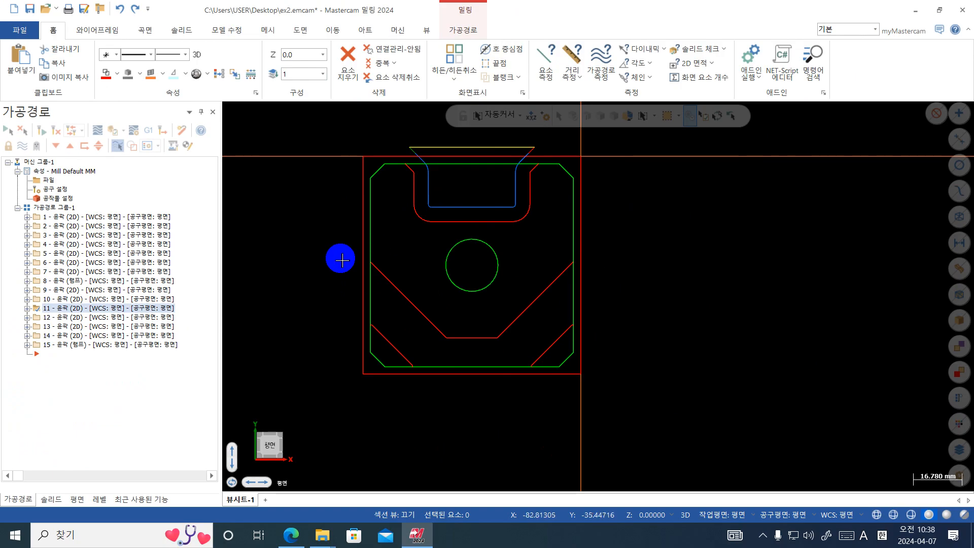
- Select the outer edge segments around all four corners of the part outline and set their wireframe color to red
{"action": "left_click", "coordinate": [374, 233]}
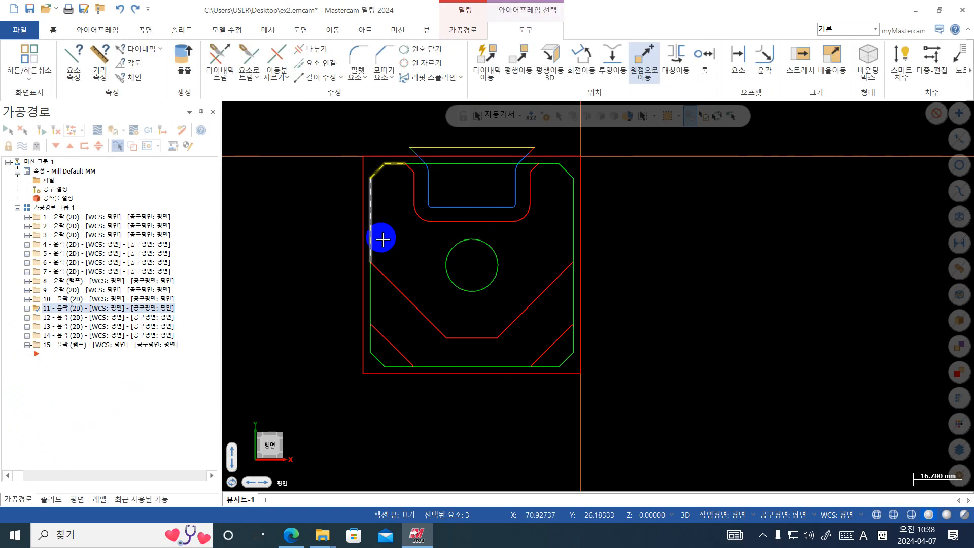
{"action": "left_click", "coordinate": [573, 222]}
{"action": "left_click", "coordinate": [573, 342]}
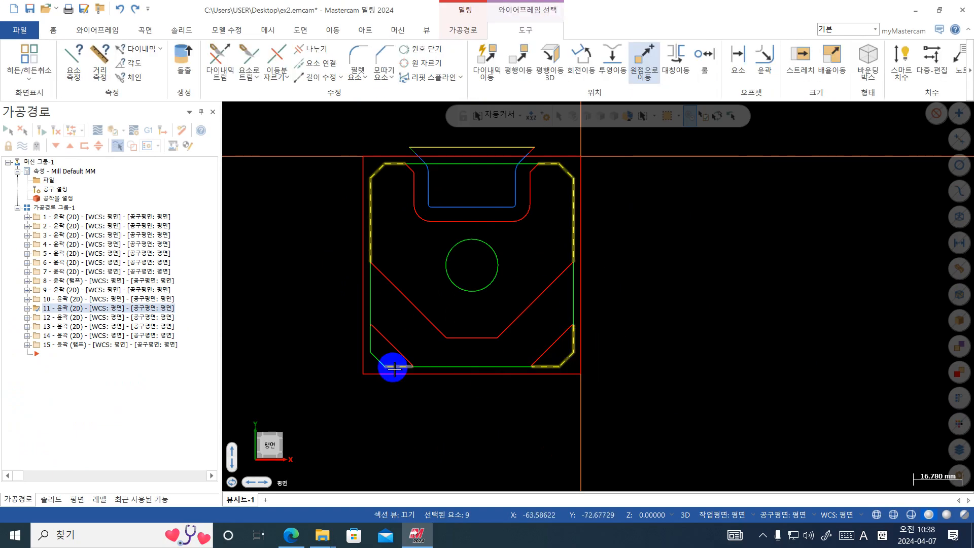
{"action": "right_click", "coordinate": [811, 147]}
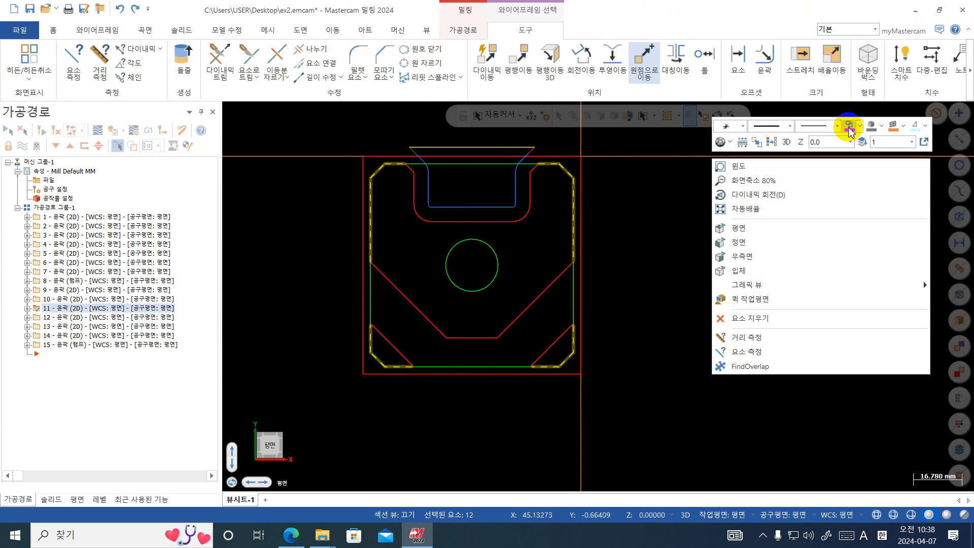
{"action": "left_click", "coordinate": [851, 129]}
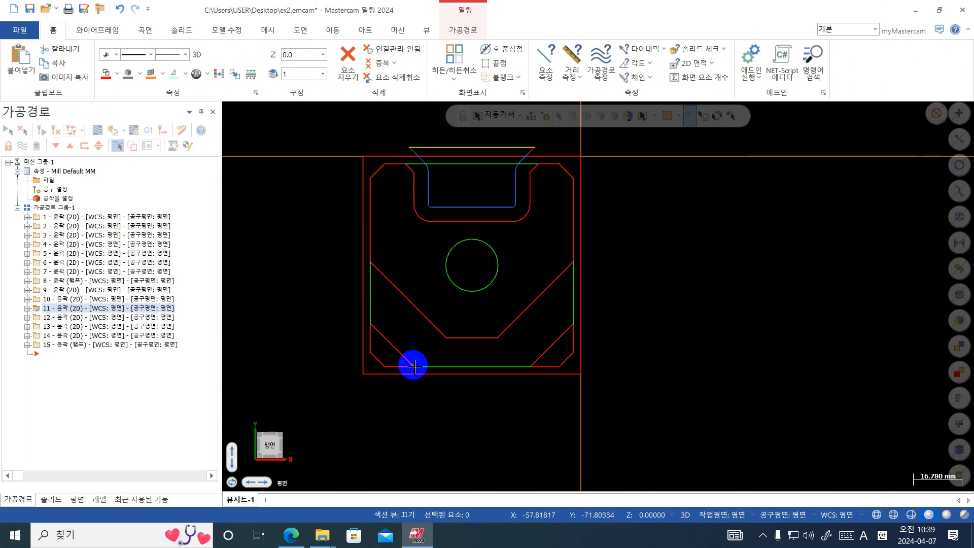
- Start a new 2D contour toolpath and chain the large closed profile that includes the upper slot and lower V edges
{"action": "left_click", "coordinate": [463, 30]}
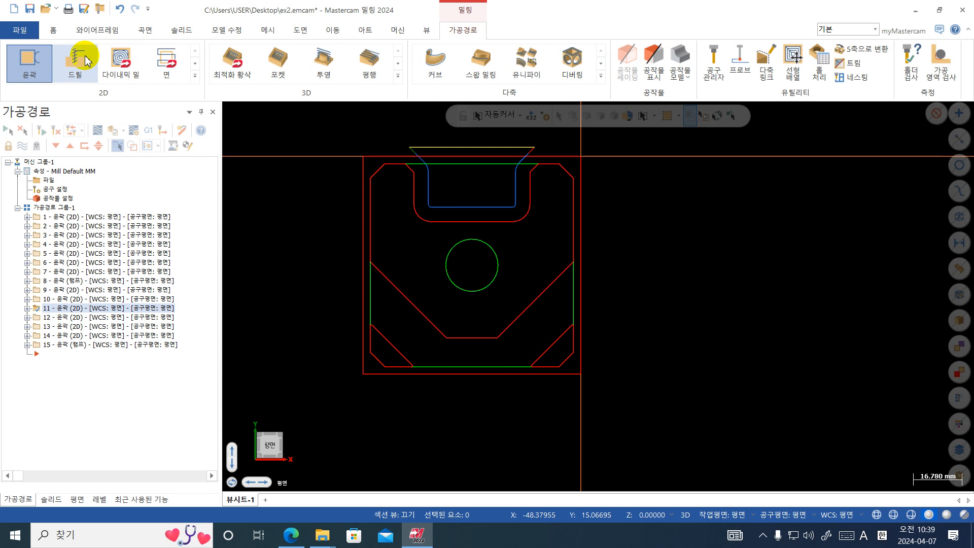
{"action": "left_click", "coordinate": [40, 63]}
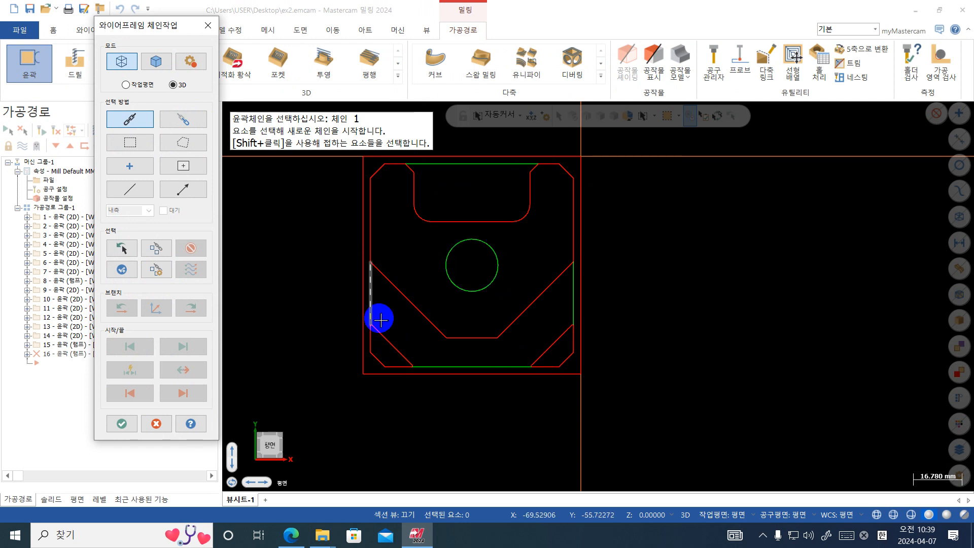
{"action": "left_click", "coordinate": [568, 193]}
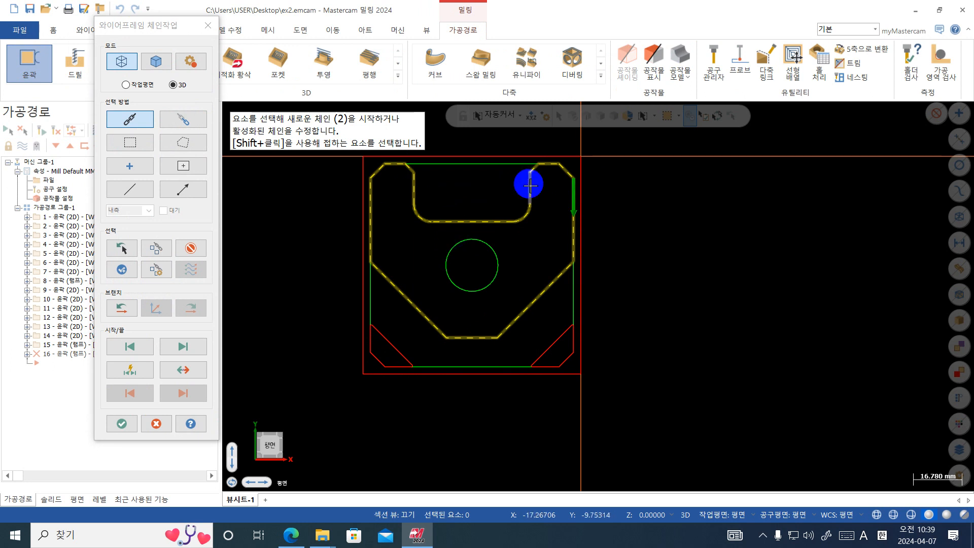
{"action": "scroll", "coordinate": [558, 363], "scroll_direction": "up", "scroll_amount": 2}
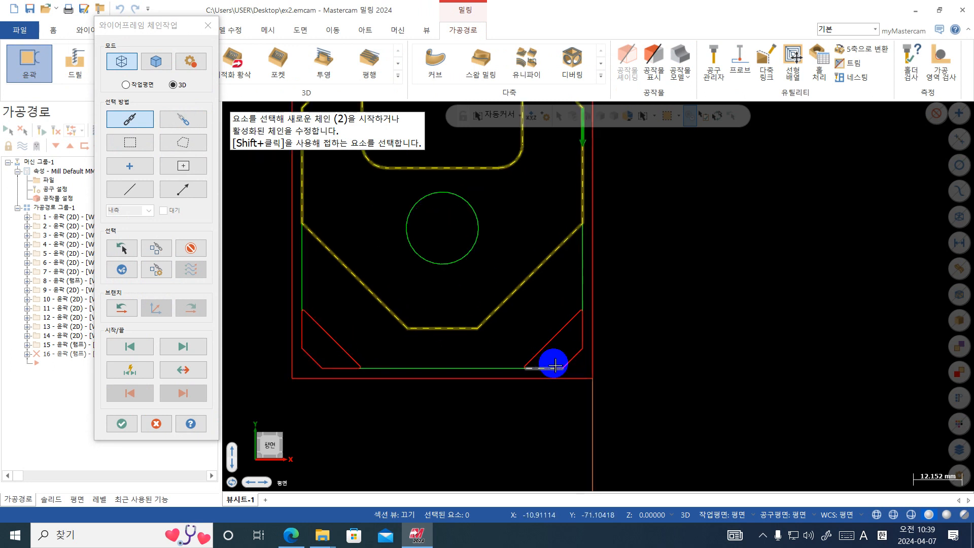
{"action": "scroll", "coordinate": [554, 365], "scroll_direction": "down", "scroll_amount": 1}
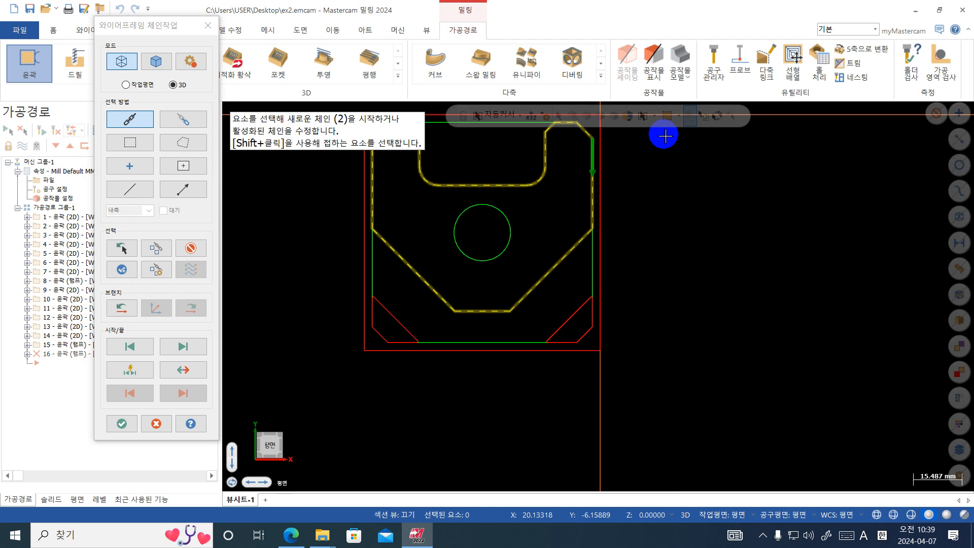
{"action": "scroll", "coordinate": [570, 203], "scroll_direction": "up", "scroll_amount": 1}
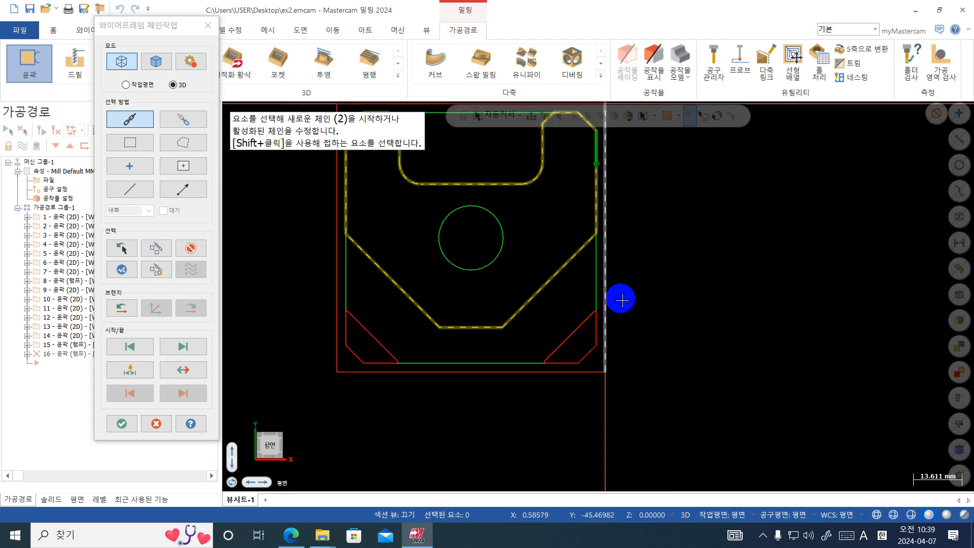
- Add the two lower corner profiles and the central circle as contour chains and accept the chain selection
{"action": "left_click", "coordinate": [596, 354]}
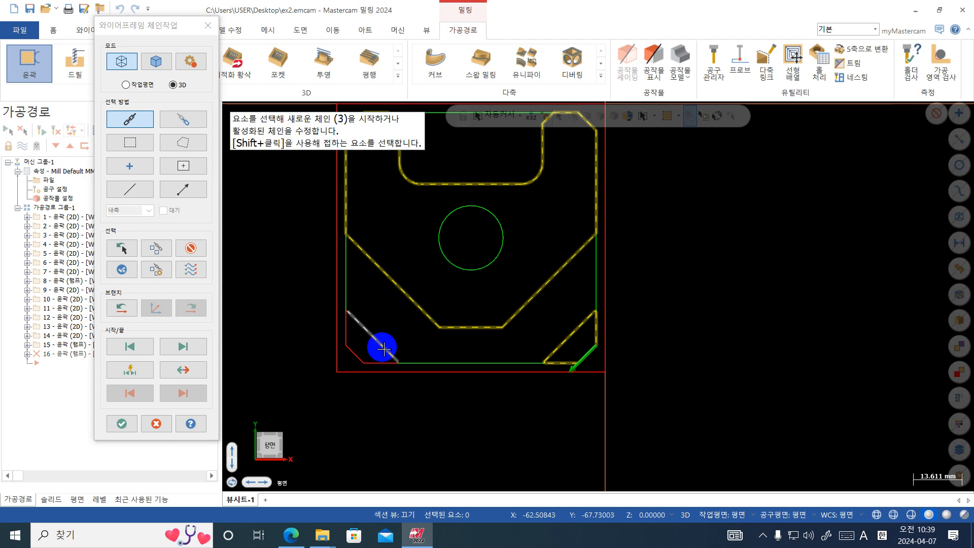
{"action": "left_click", "coordinate": [357, 318]}
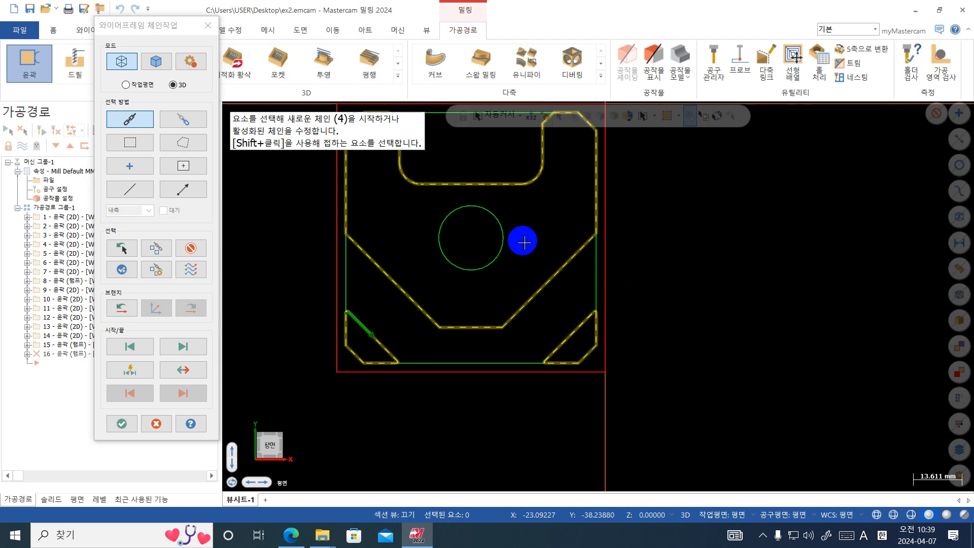
{"action": "left_click", "coordinate": [496, 213]}
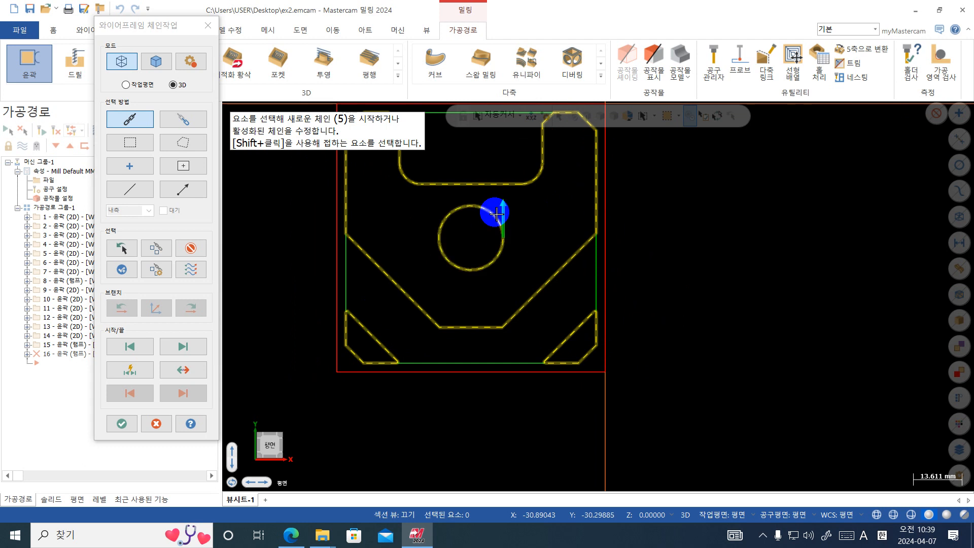
{"action": "scroll", "coordinate": [496, 214], "scroll_direction": "down", "scroll_amount": 3}
{"action": "left_click", "coordinate": [121, 423]}
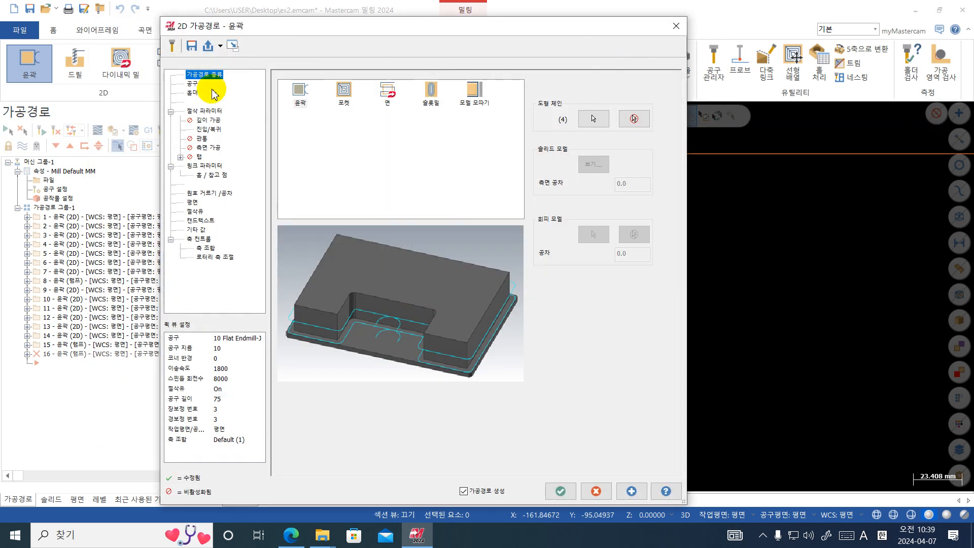
{"action": "left_click", "coordinate": [197, 83]}
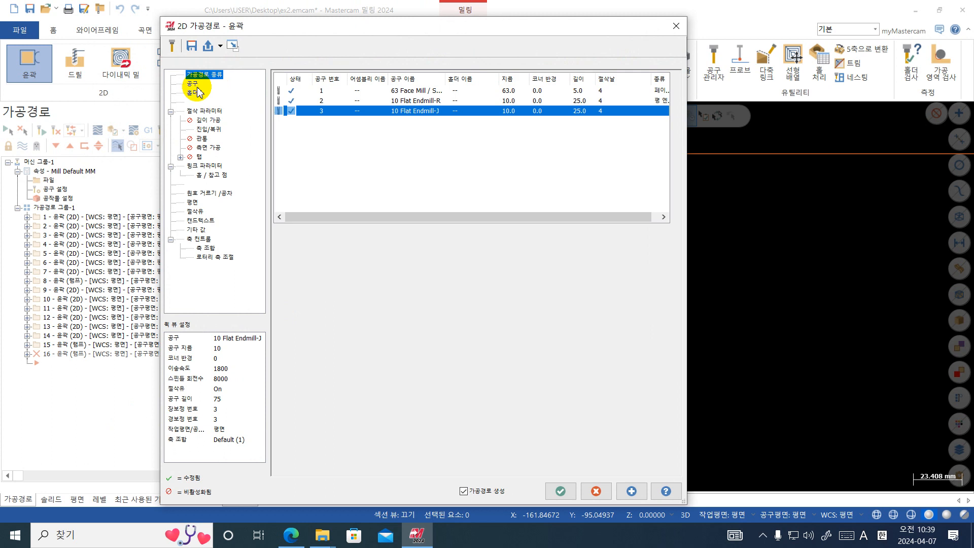
{"action": "right_click", "coordinate": [376, 149]}
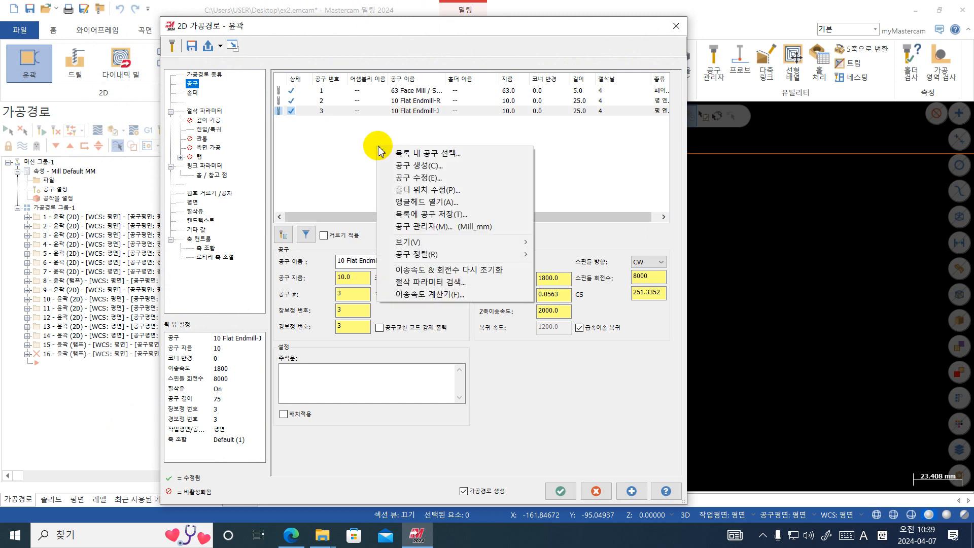
{"action": "left_click", "coordinate": [437, 178]}
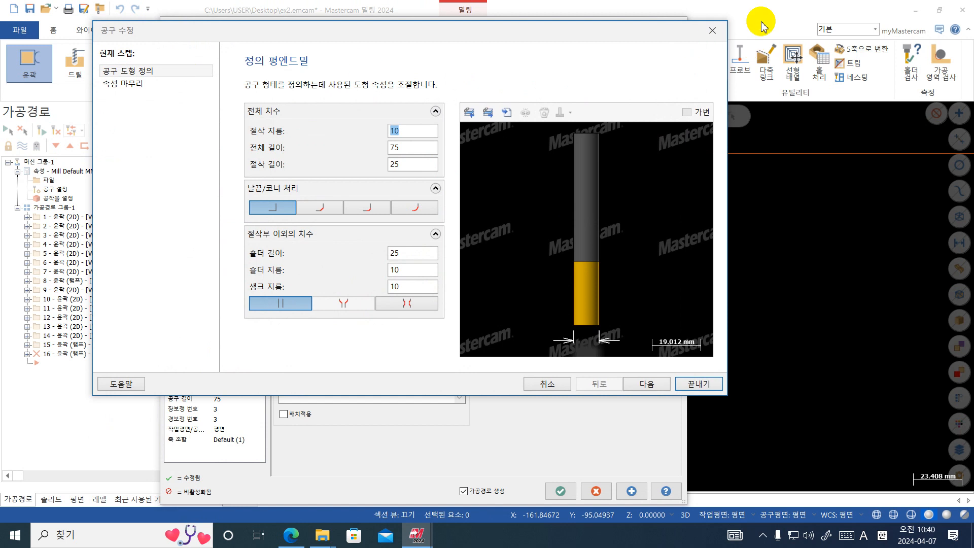
{"action": "left_click", "coordinate": [712, 30]}
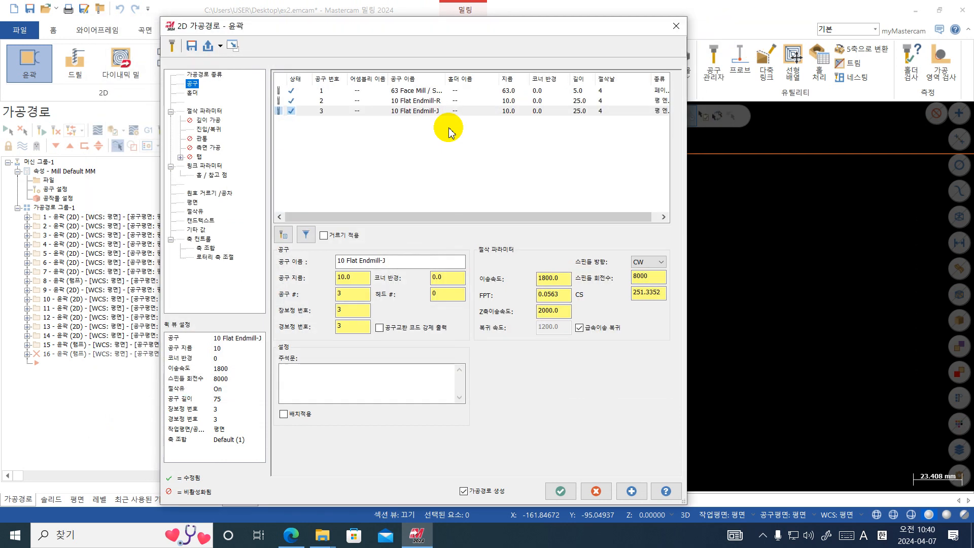
- Start defining a new chamfer mill for the contour toolpath with an outer diameter of 6 mm
{"action": "right_click", "coordinate": [382, 146]}
{"action": "left_click", "coordinate": [434, 165]}
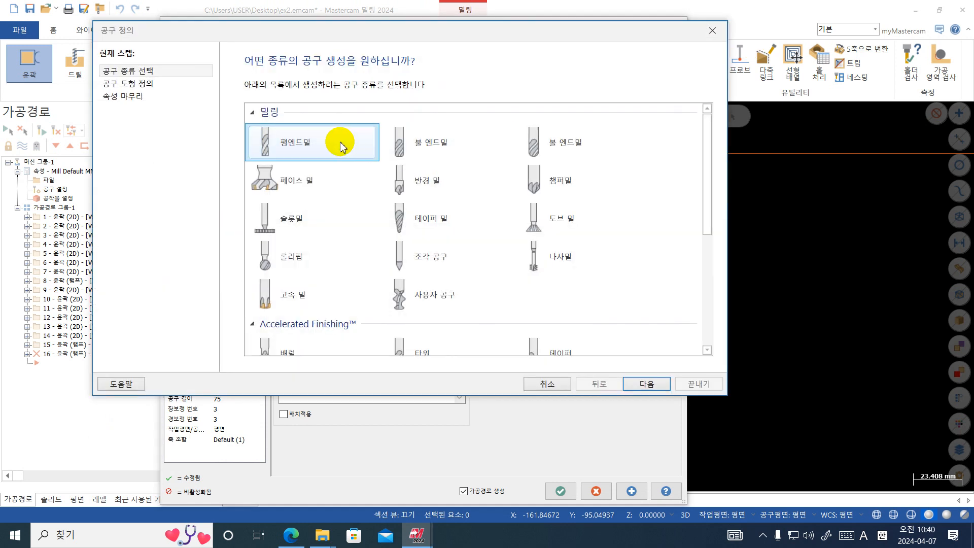
{"action": "left_click", "coordinate": [535, 185]}
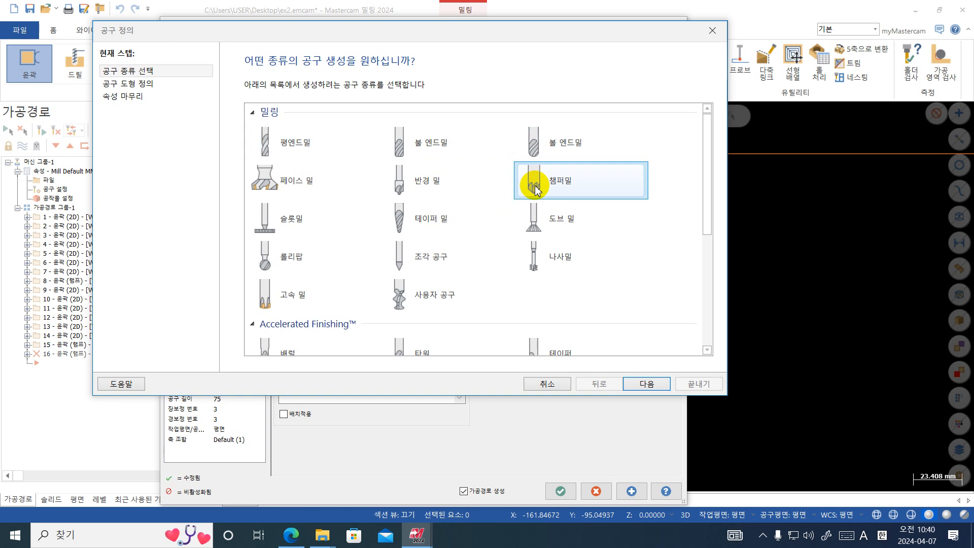
{"action": "left_click", "coordinate": [116, 87]}
{"action": "type", "text": "6"}
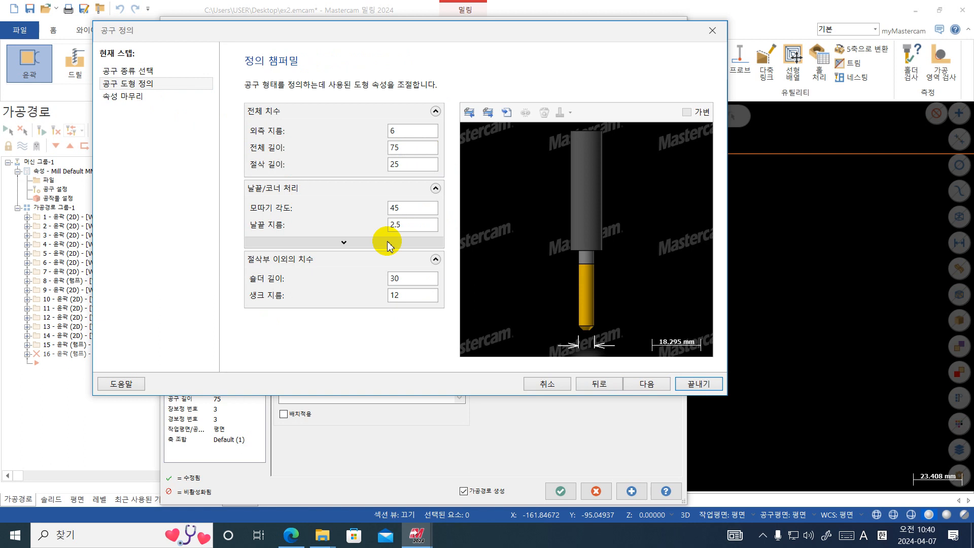
- Set the new chamfer mill's shank diameter to 6 mm and its tip diameter to 0.2 mm
{"action": "double_click", "coordinate": [414, 227]}
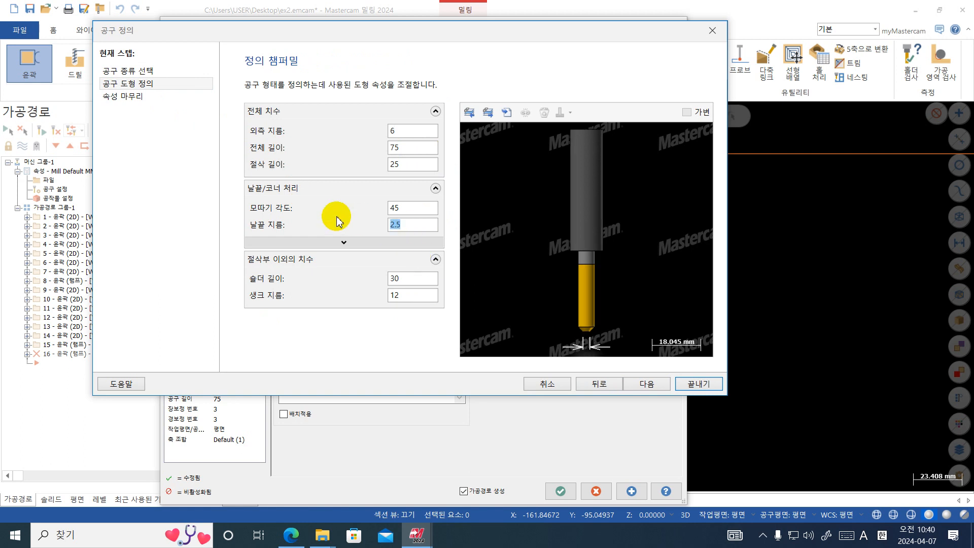
{"action": "double_click", "coordinate": [395, 298]}
{"action": "type", "text": "6"}
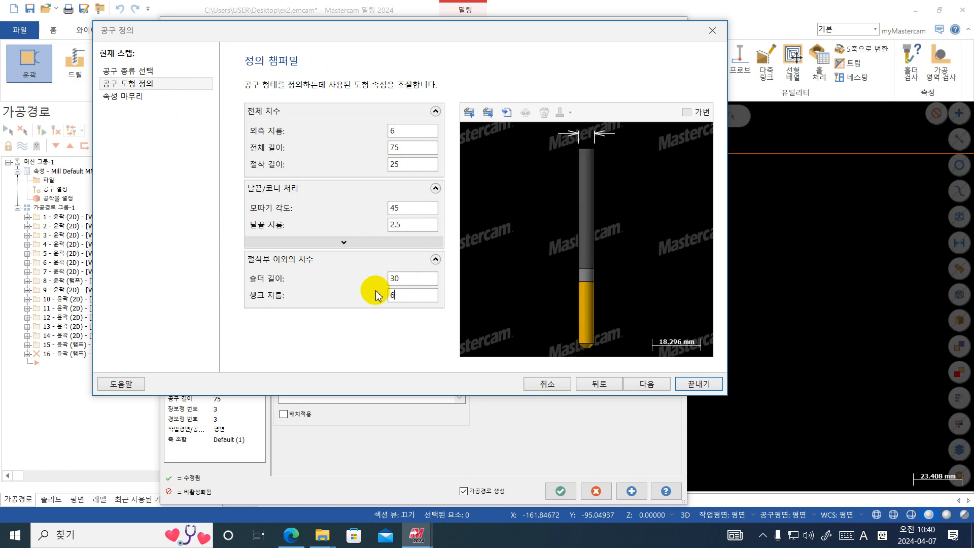
{"action": "double_click", "coordinate": [409, 223]}
{"action": "type", "text": "0.2"}
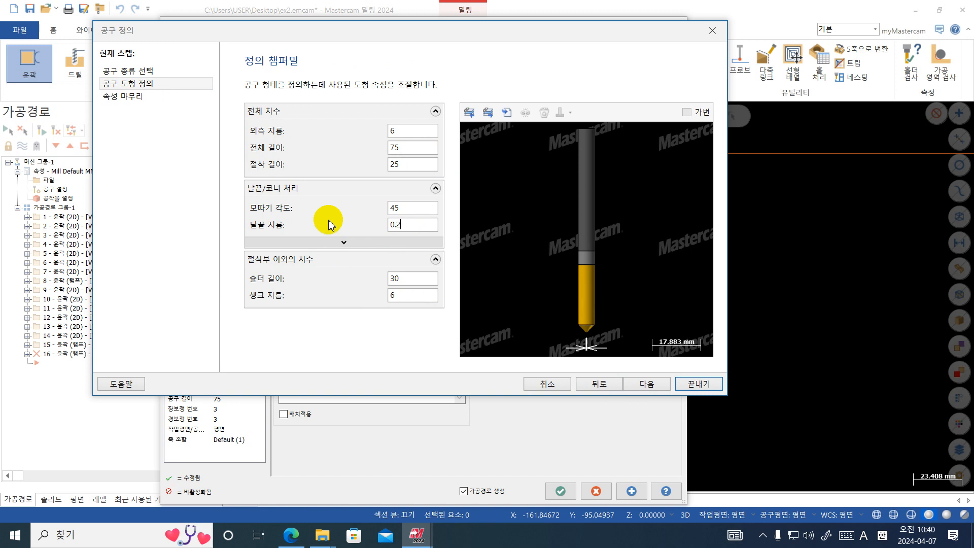
- Set the chamfer mill's feed rate to 1500, plunge rate to 2000 and spindle speed to 8000, then finish the tool definition
{"action": "left_click", "coordinate": [127, 100]}
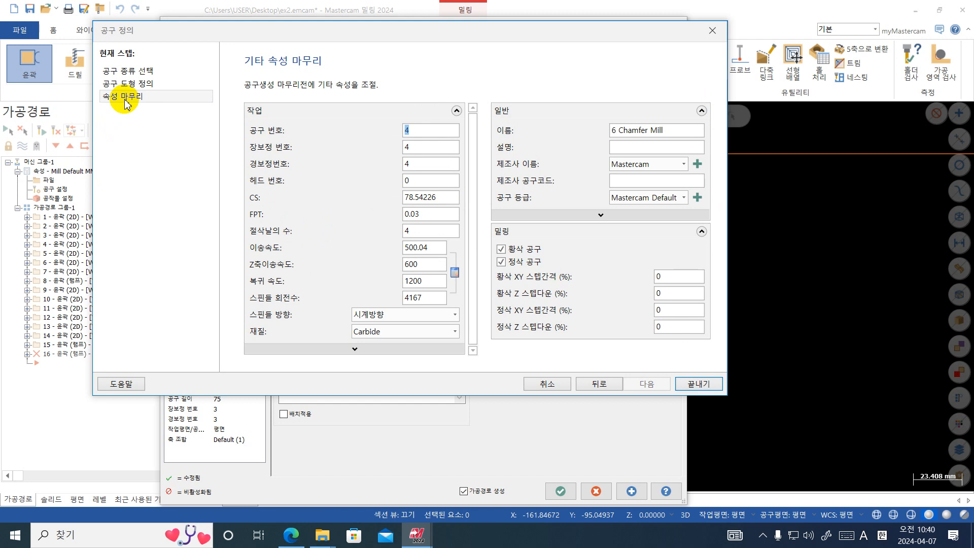
{"action": "left_click_drag", "start_coordinate": [436, 249], "coordinate": [343, 246]}
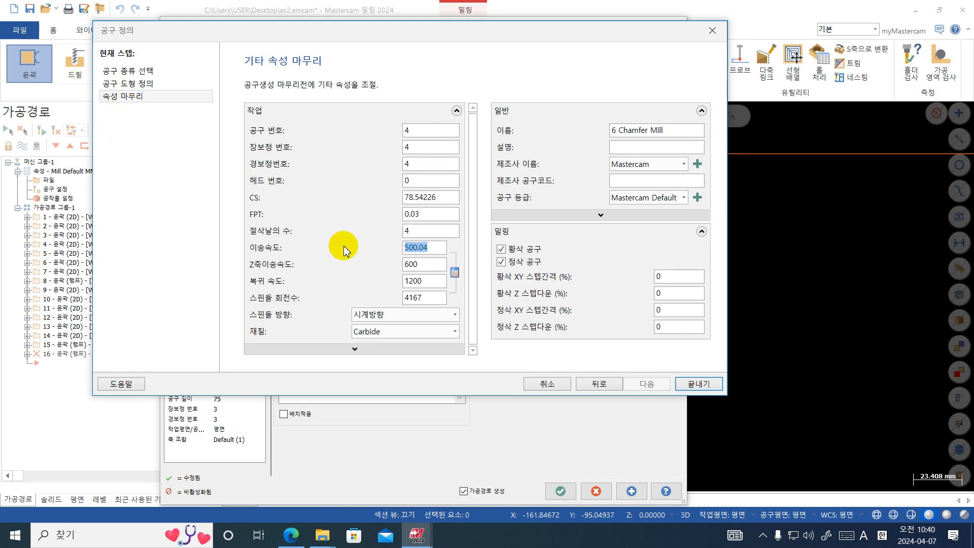
{"action": "type", "text": "15000"}
{"action": "key", "text": "BackSpace"}
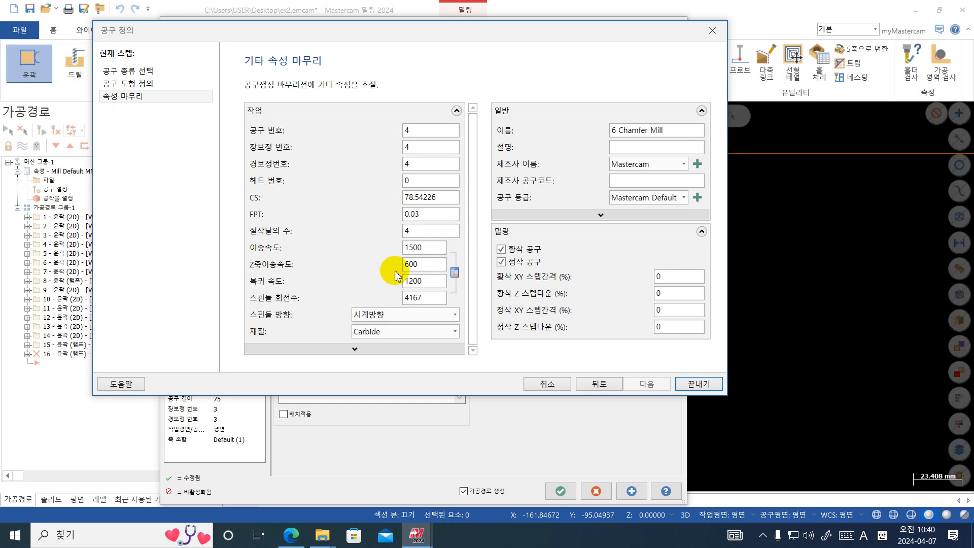
{"action": "double_click", "coordinate": [414, 265]}
{"action": "type", "text": "2000"}
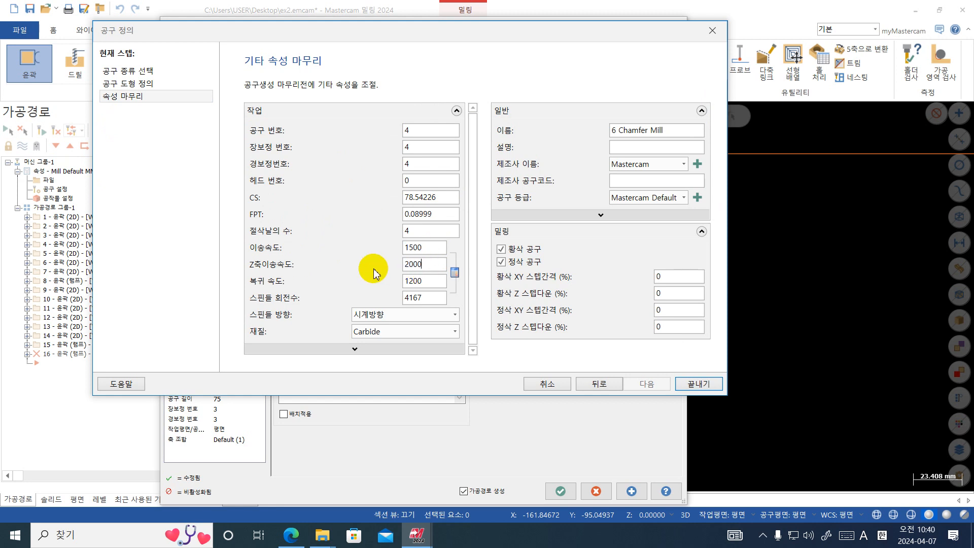
{"action": "left_click", "coordinate": [412, 298]}
{"action": "left_click_drag", "start_coordinate": [392, 299], "coordinate": [341, 287]}
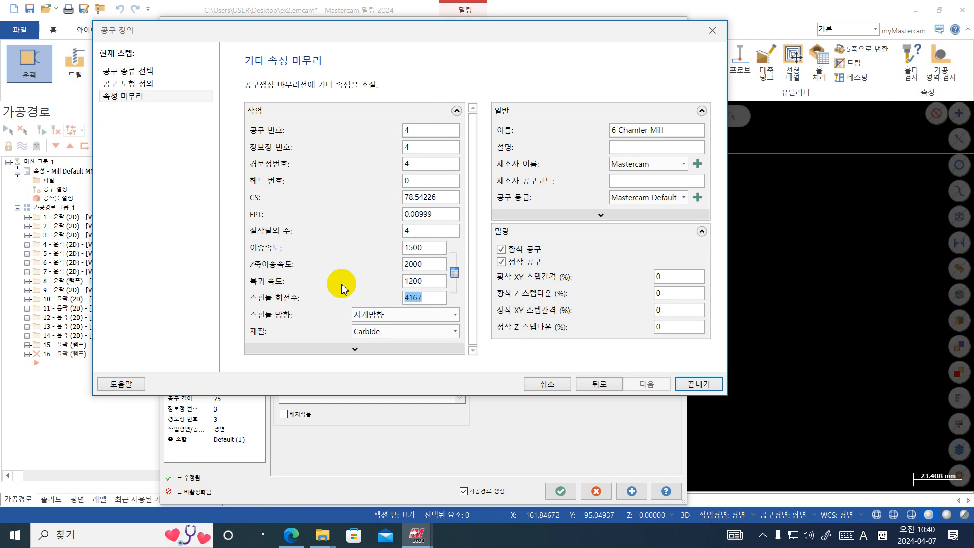
{"action": "type", "text": "8000"}
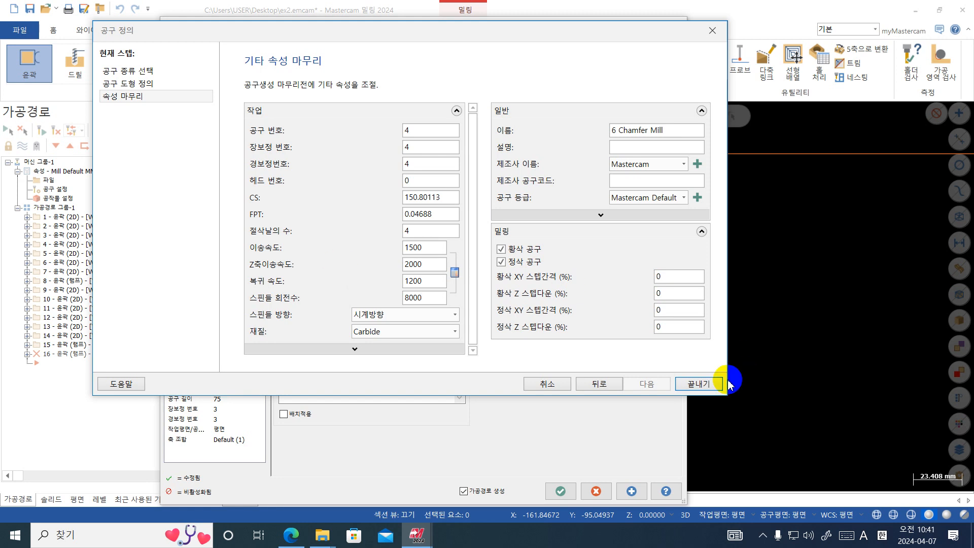
{"action": "left_click", "coordinate": [696, 382]}
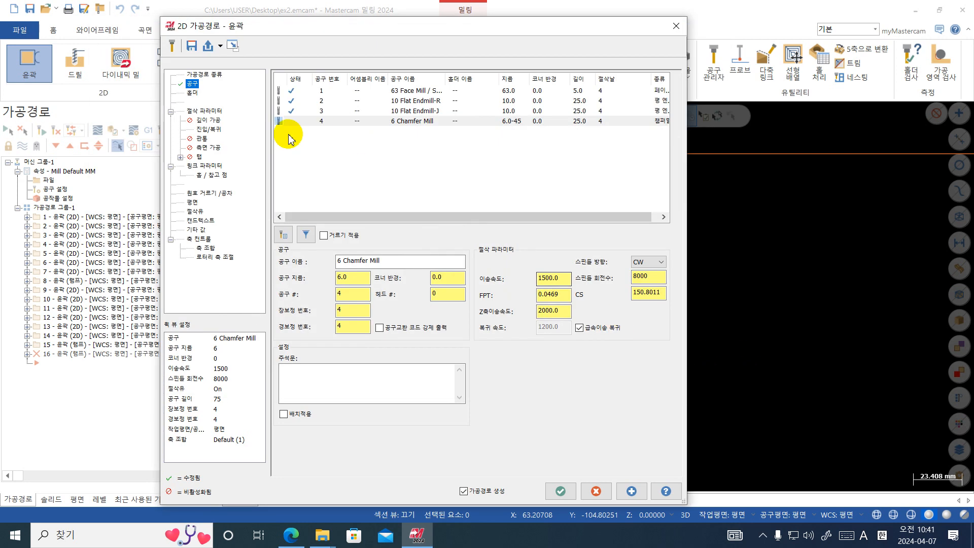
- Change the contour type to 2D chamfer in the cut parameters and set the chamfer width to 0.3 mm
{"action": "left_click", "coordinate": [205, 110]}
{"action": "left_click", "coordinate": [562, 105]}
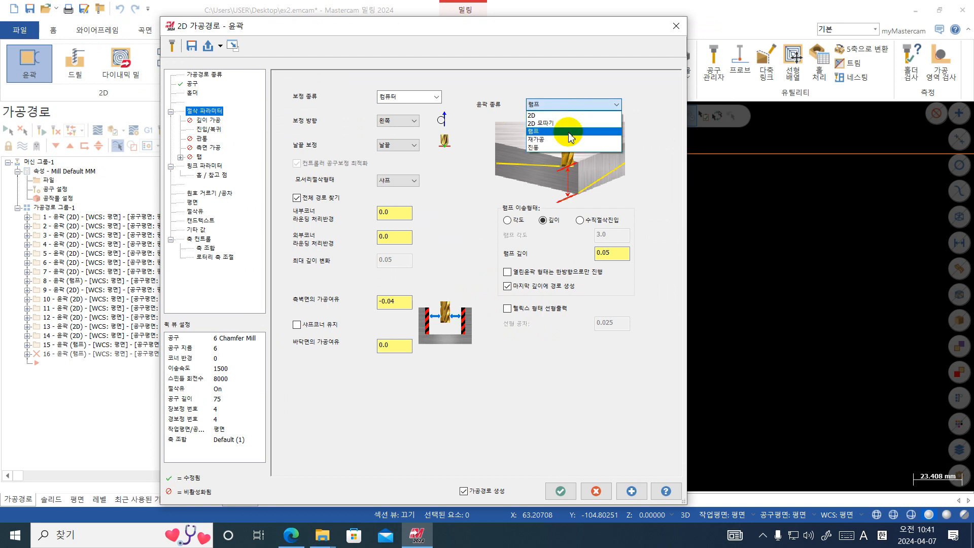
{"action": "left_click", "coordinate": [560, 124]}
{"action": "left_click", "coordinate": [615, 223]}
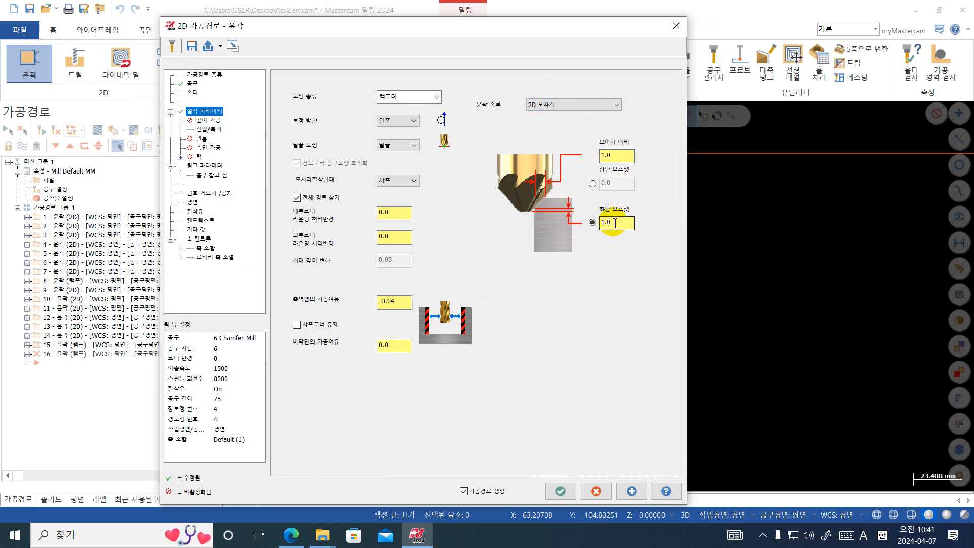
{"action": "left_click", "coordinate": [612, 155]}
{"action": "type", "text": "0.3"}
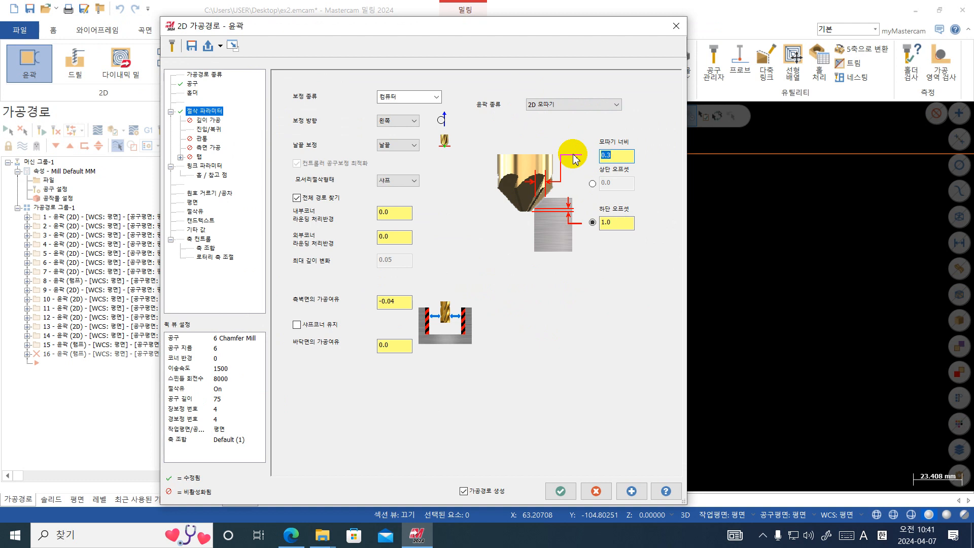
- Set the stock to leave on the walls to 0 for the chamfer toolpath
{"action": "left_click_drag", "start_coordinate": [397, 303], "coordinate": [328, 306]}
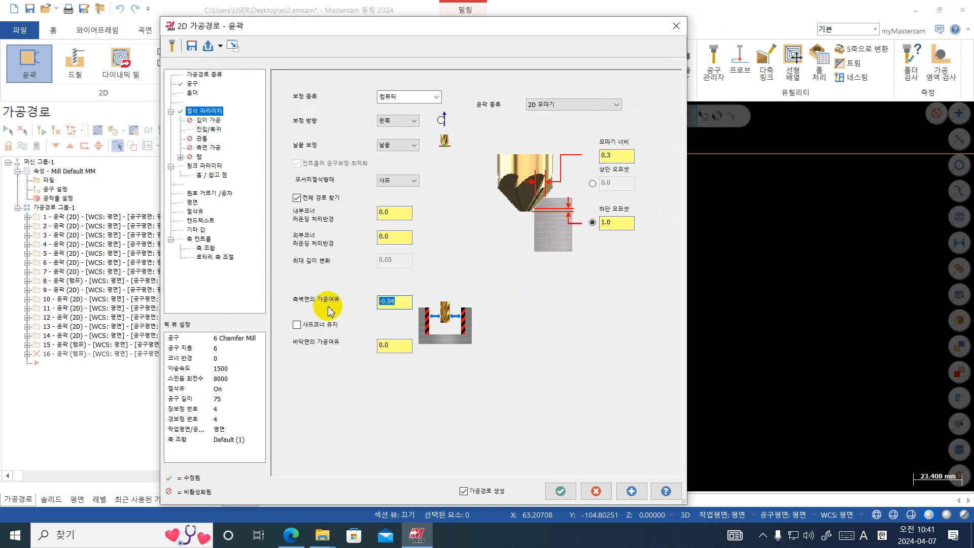
{"action": "type", "text": "."}
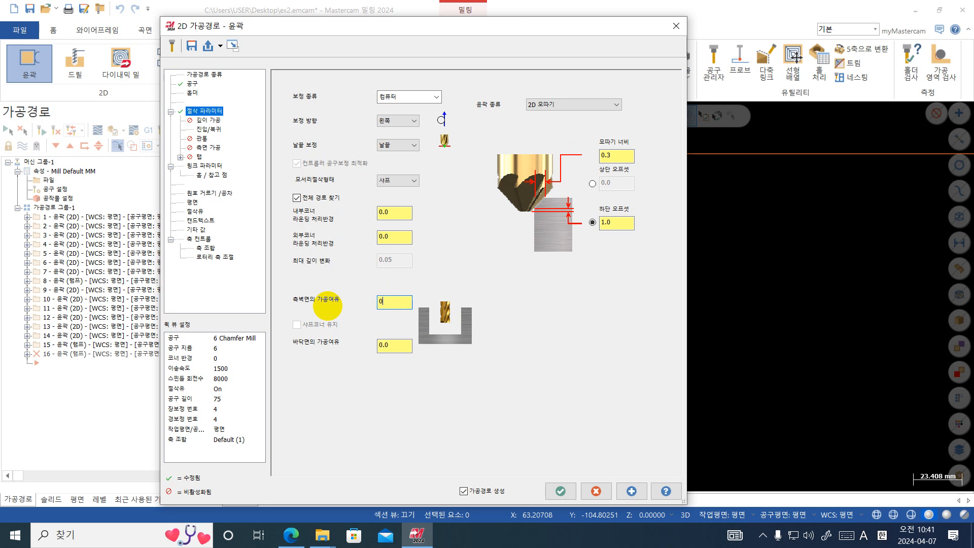
{"action": "key", "text": "Return"}
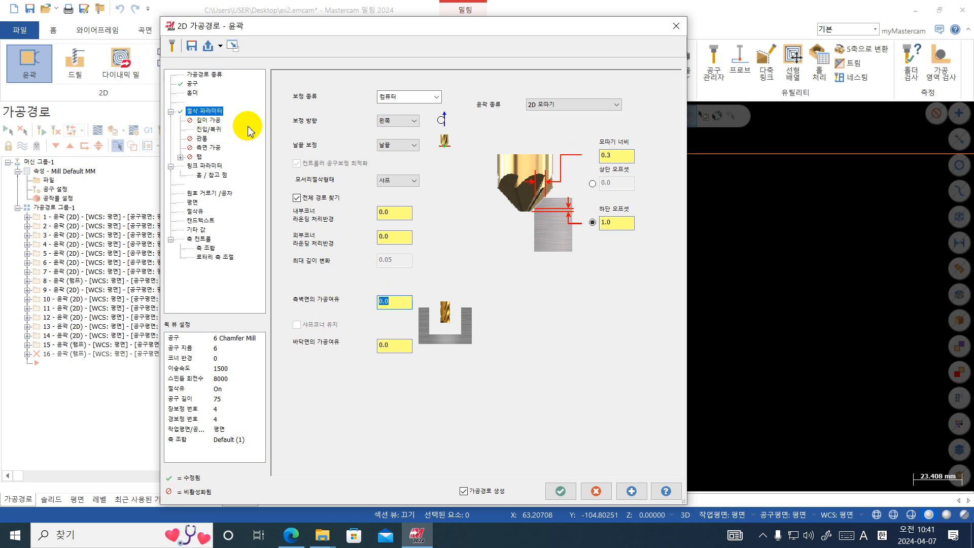
- Set the lead-in arc radius to 1.0 mm and copy the lead-in settings to the lead-out
{"action": "left_click", "coordinate": [213, 130]}
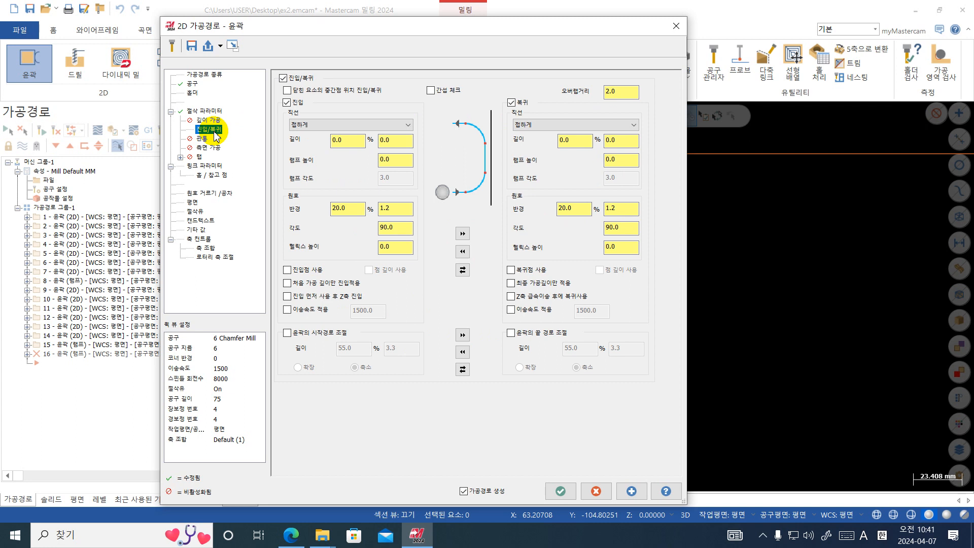
{"action": "left_click", "coordinate": [384, 209]}
{"action": "type", "text": "1"}
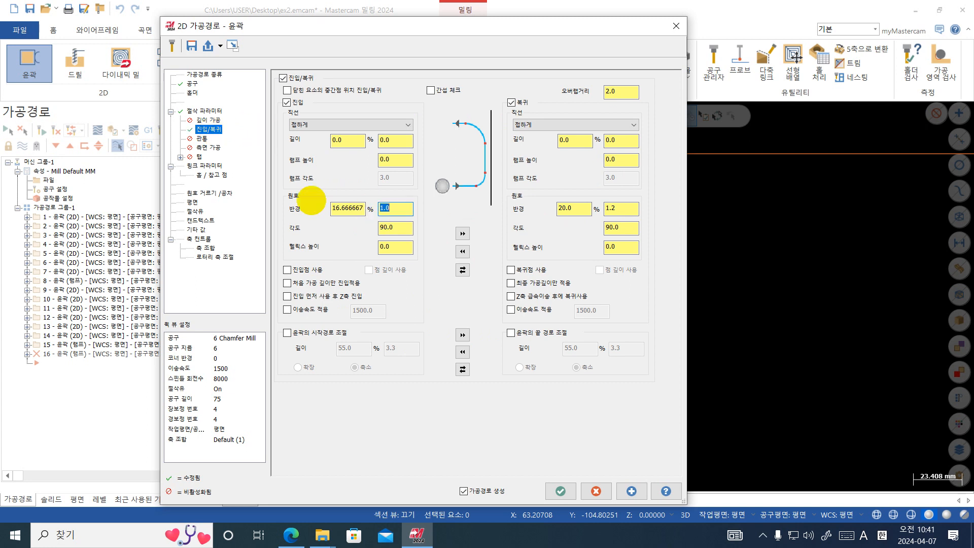
{"action": "left_click", "coordinate": [462, 233]}
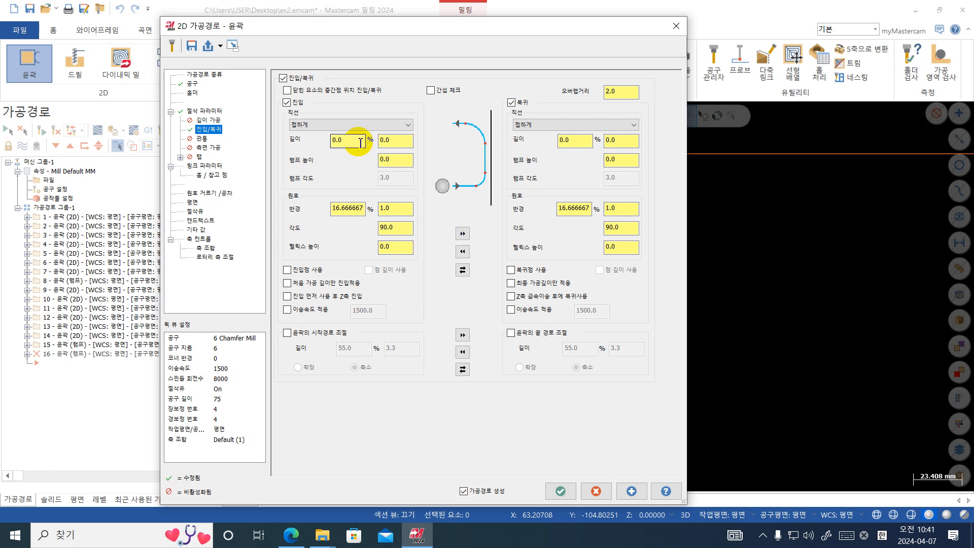
- Make the lead-in line perpendicular with a 1.0 mm length and a zero arc radius, and copy these settings to the lead-out
{"action": "left_click", "coordinate": [407, 123]}
{"action": "left_click", "coordinate": [384, 135]}
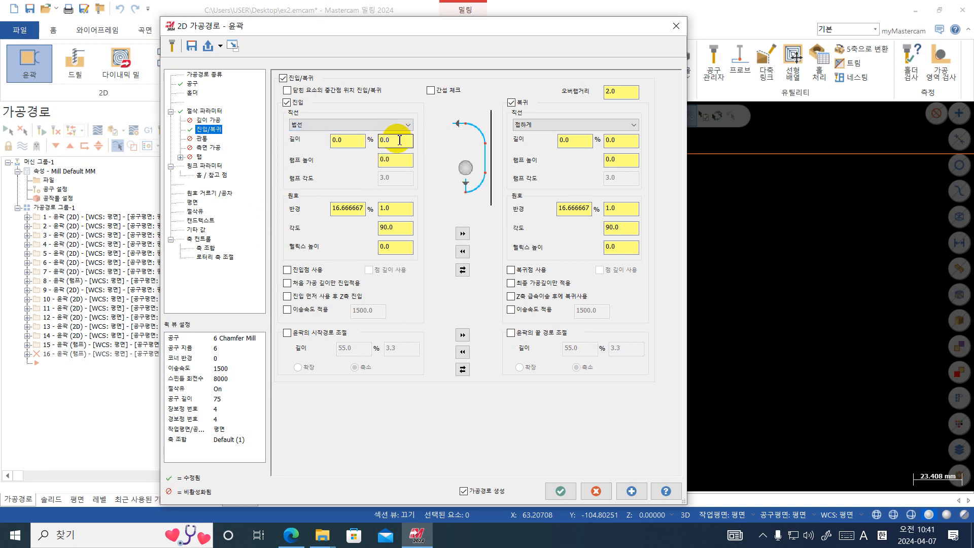
{"action": "left_click_drag", "start_coordinate": [400, 140], "coordinate": [371, 147]}
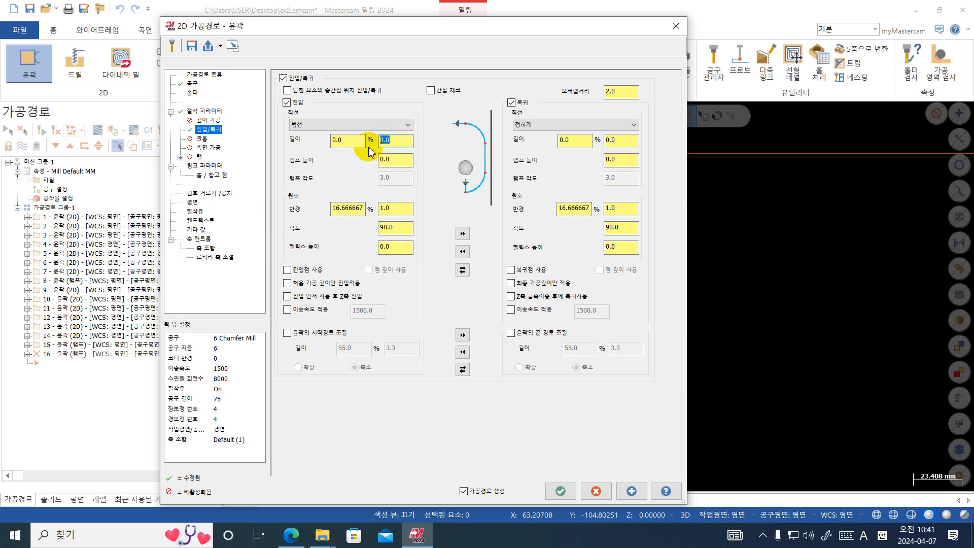
{"action": "double_click", "coordinate": [348, 208]}
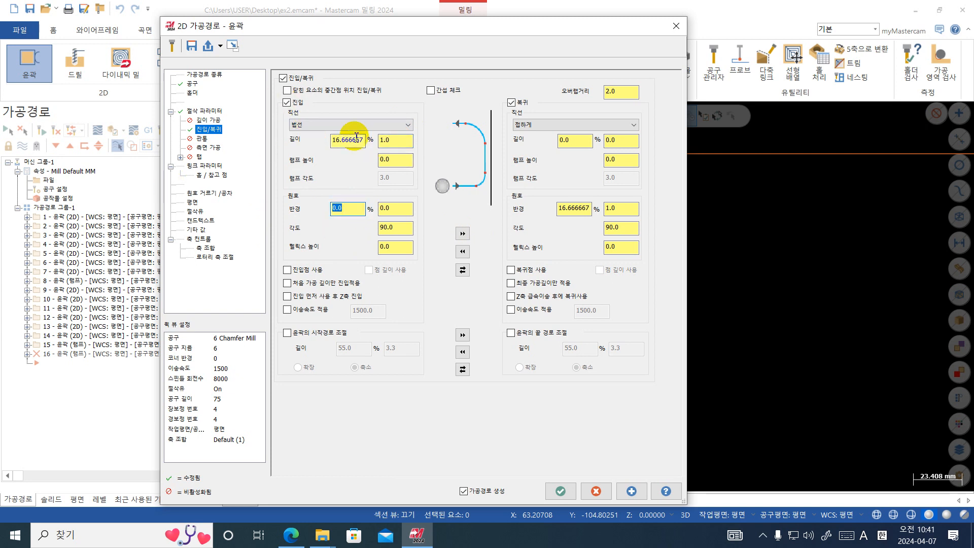
{"action": "left_click", "coordinate": [462, 234]}
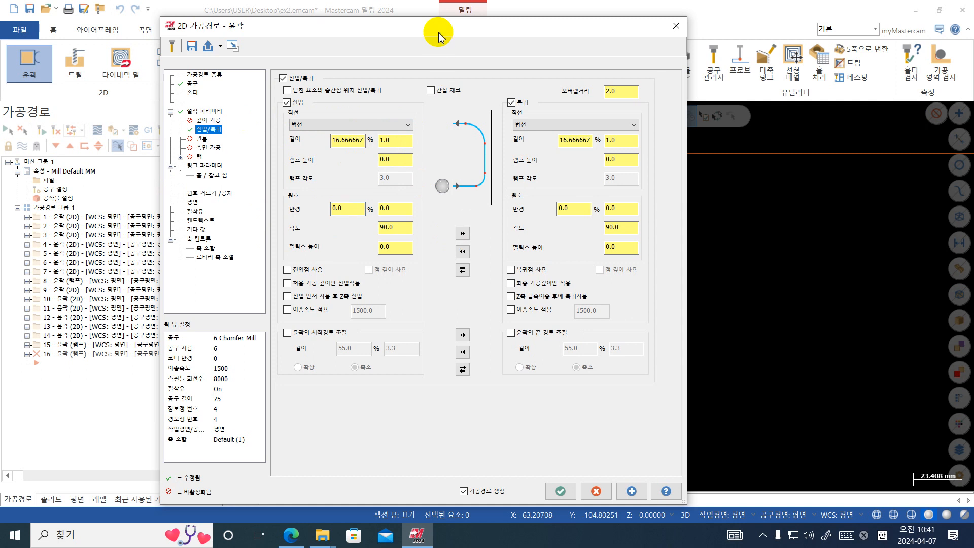
{"action": "left_click_drag", "start_coordinate": [437, 29], "coordinate": [494, 487]}
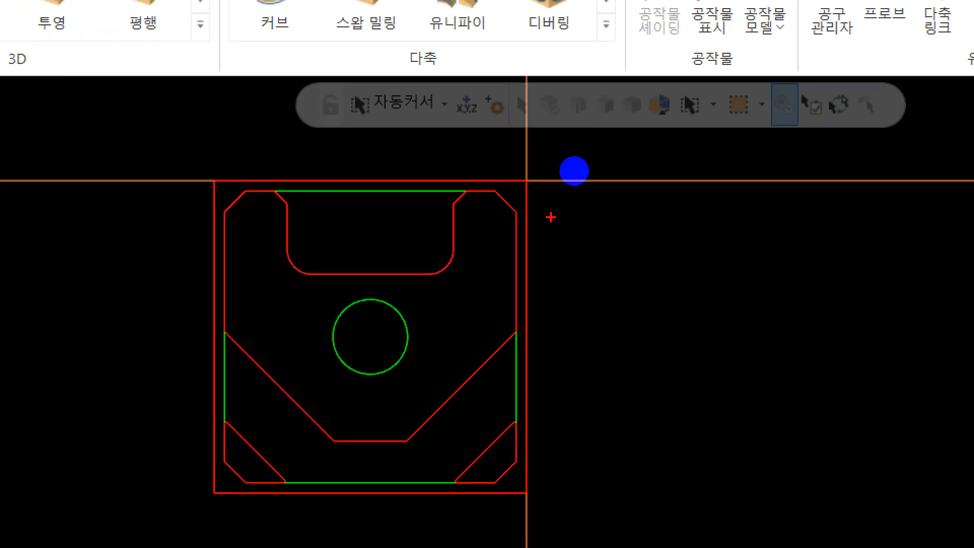
{"action": "mouse_move", "coordinate": [555, 221]}
{"action": "left_mouse_down"}
{"action": "mouse_move", "coordinate": [518, 222]}
{"action": "mouse_move", "coordinate": [523, 326]}
{"action": "mouse_move", "coordinate": [139, 184]}
{"action": "mouse_move", "coordinate": [553, 216]}
{"action": "mouse_move", "coordinate": [606, 269]}
{"action": "left_mouse_up"}
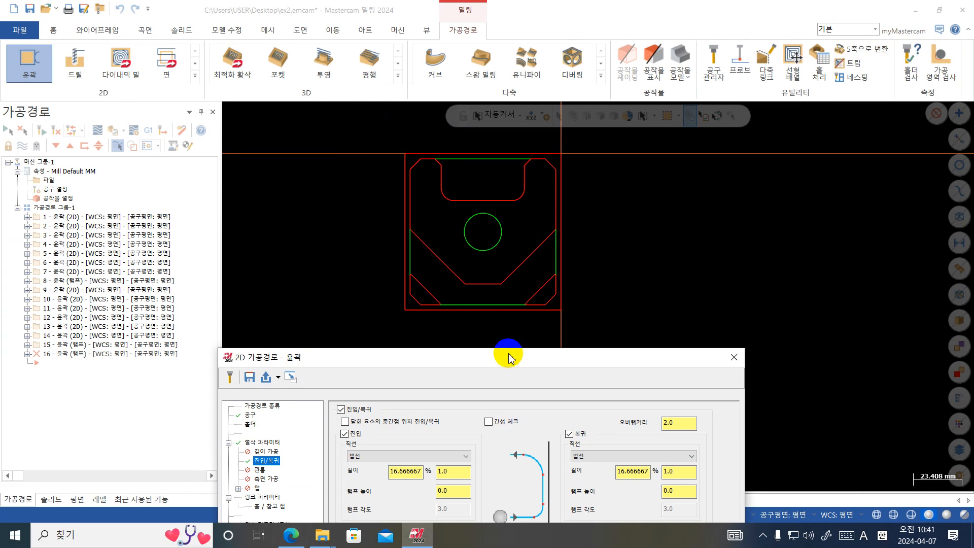
{"action": "mouse_move", "coordinate": [504, 355]}
{"action": "left_mouse_down"}
{"action": "mouse_move", "coordinate": [504, 40]}
{"action": "mouse_move", "coordinate": [500, 66]}
{"action": "left_mouse_up"}
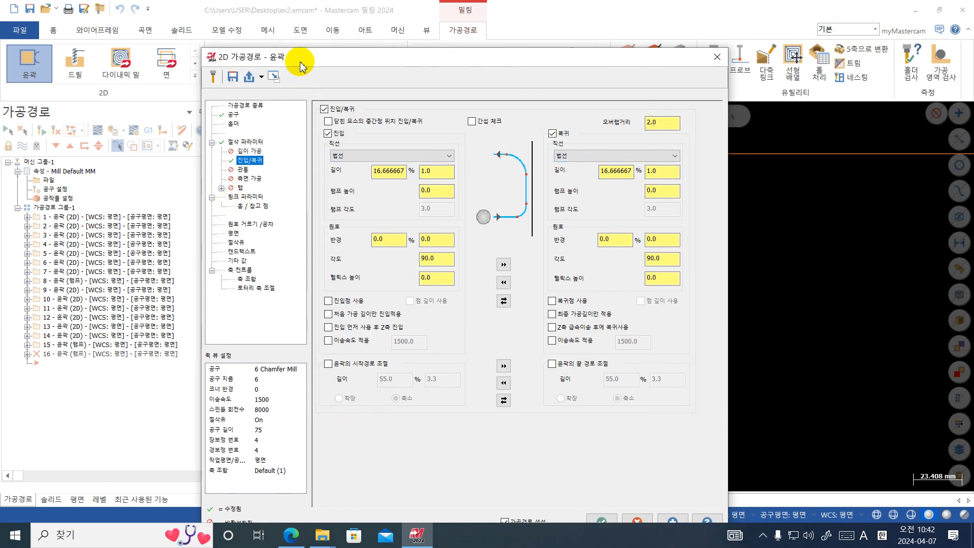
{"action": "left_click_drag", "start_coordinate": [300, 65], "coordinate": [270, 32]}
- Set the top of stock to 0 in the linking parameters and generate the 2D chamfer toolpath
{"action": "left_click", "coordinate": [212, 164]}
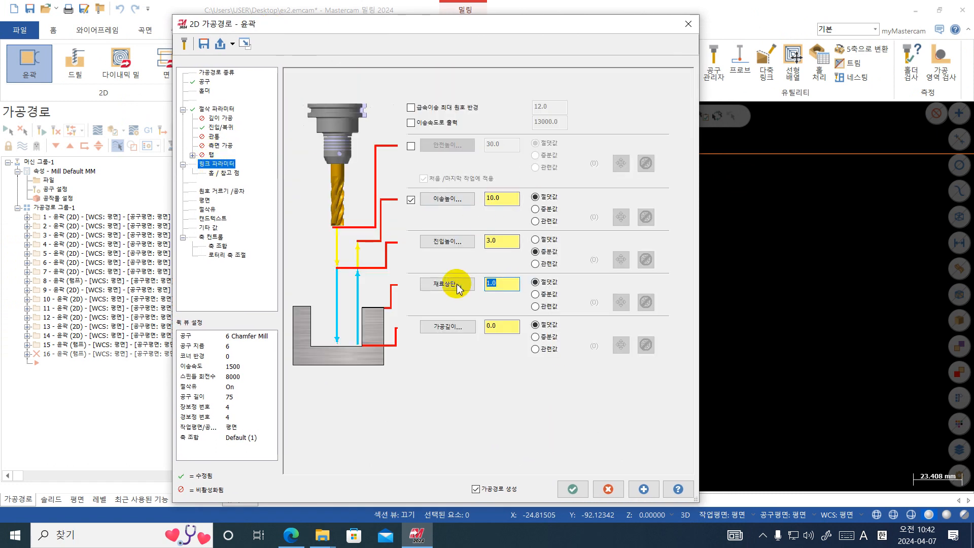
{"action": "left_click", "coordinate": [456, 284]}
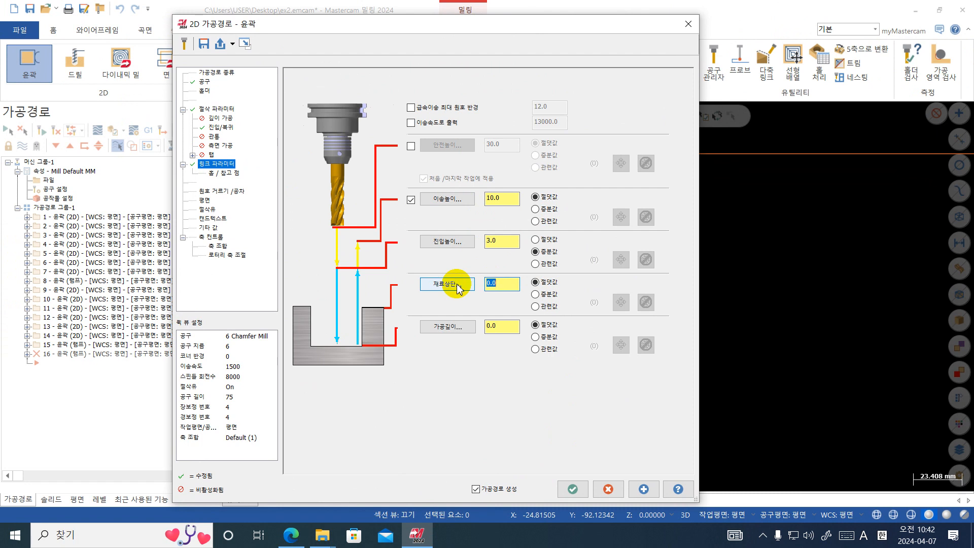
{"action": "left_click", "coordinate": [573, 490]}
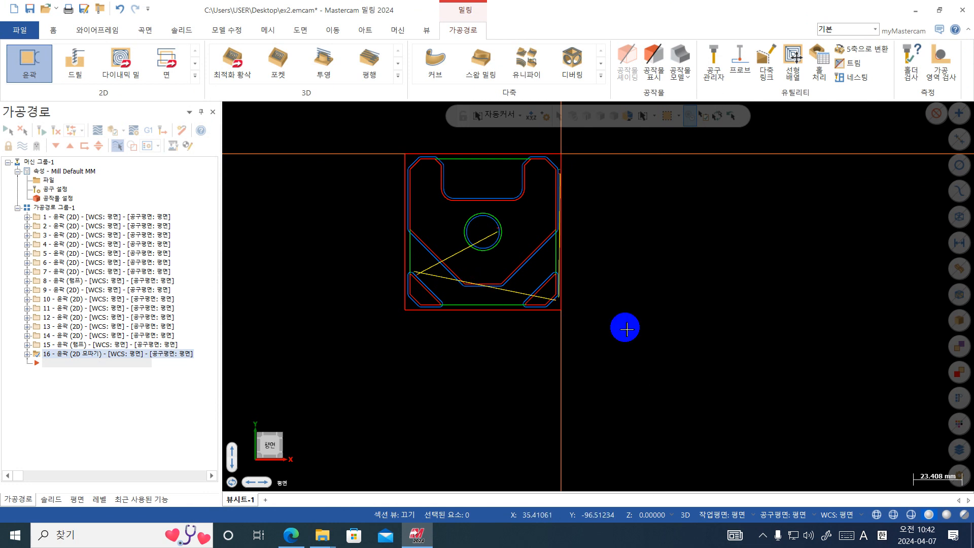
- Examine the chamfer toolpath around the slot, circle, diagonal profile and corner triangles
{"action": "scroll", "coordinate": [528, 202], "scroll_direction": "up", "scroll_amount": 5}
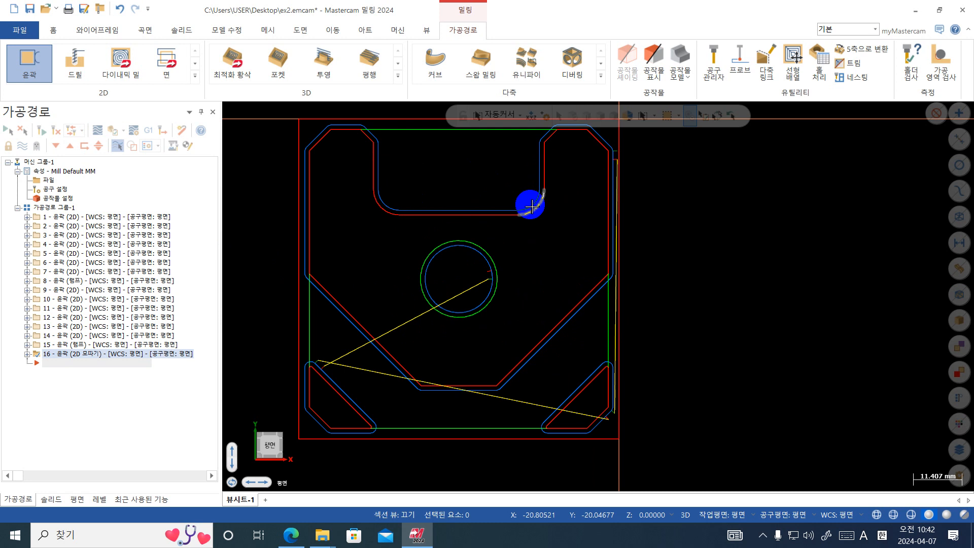
{"action": "scroll", "coordinate": [530, 205], "scroll_direction": "up", "scroll_amount": 1}
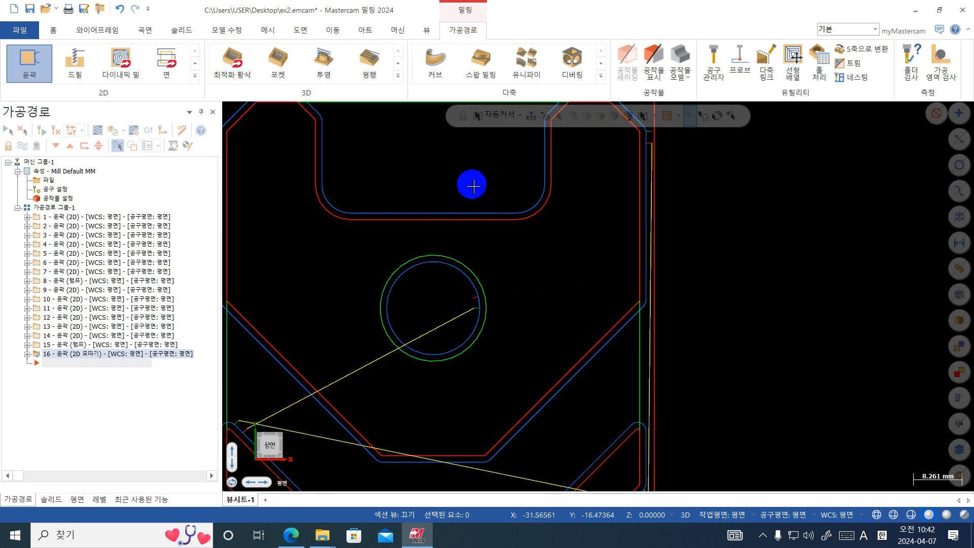
{"action": "scroll", "coordinate": [476, 201], "scroll_direction": "down", "scroll_amount": 3}
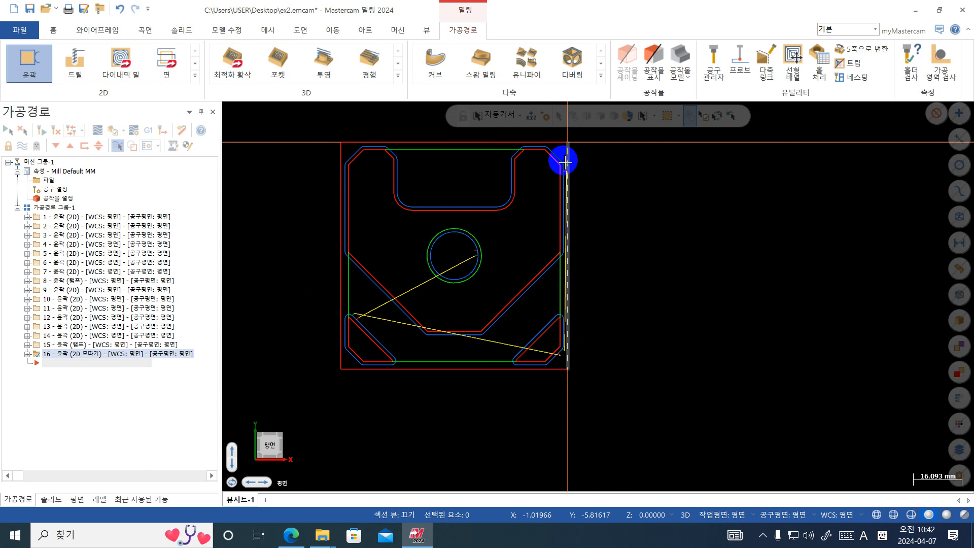
{"action": "scroll", "coordinate": [419, 335], "scroll_direction": "up", "scroll_amount": 2}
{"action": "scroll", "coordinate": [419, 335], "scroll_direction": "up", "scroll_amount": 1}
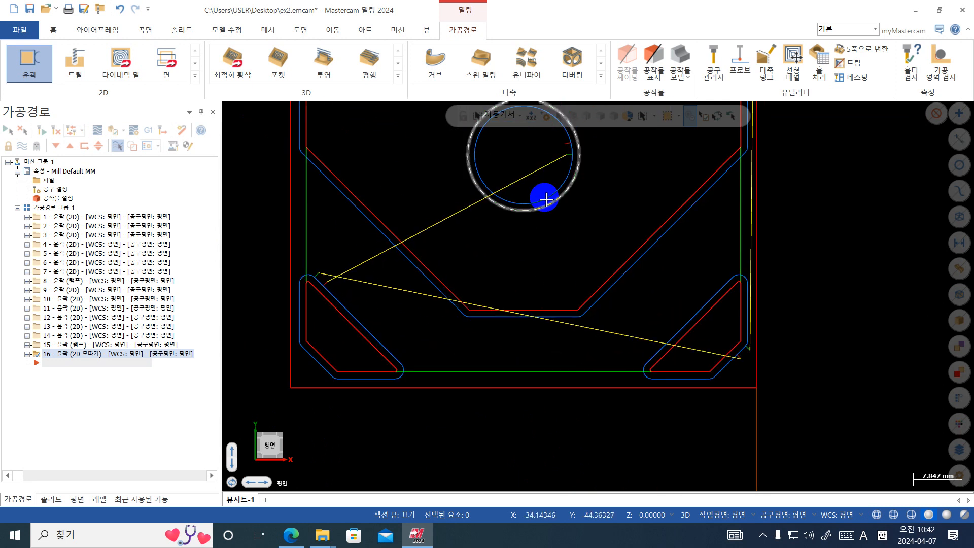
{"action": "scroll", "coordinate": [475, 265], "scroll_direction": "down", "scroll_amount": 2}
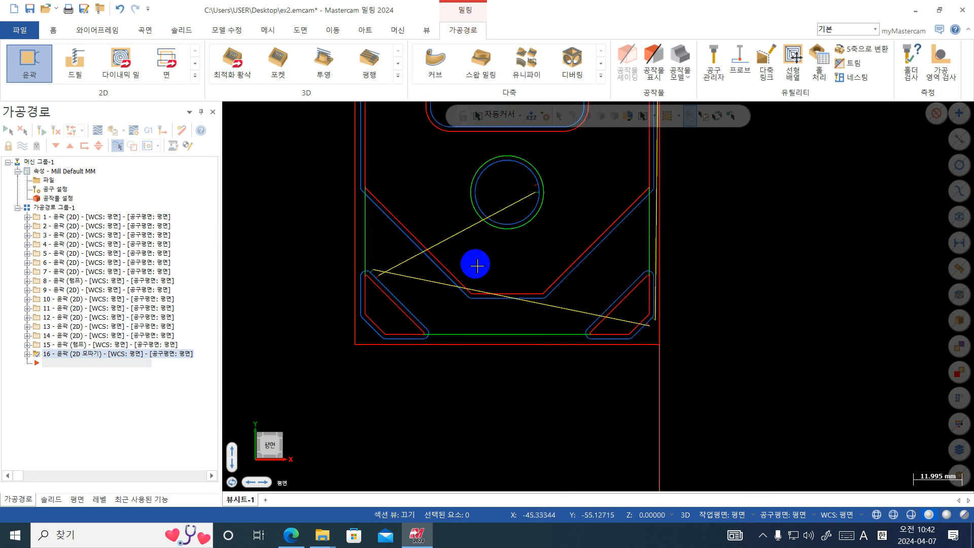
{"action": "scroll", "coordinate": [475, 264], "scroll_direction": "down", "scroll_amount": 2}
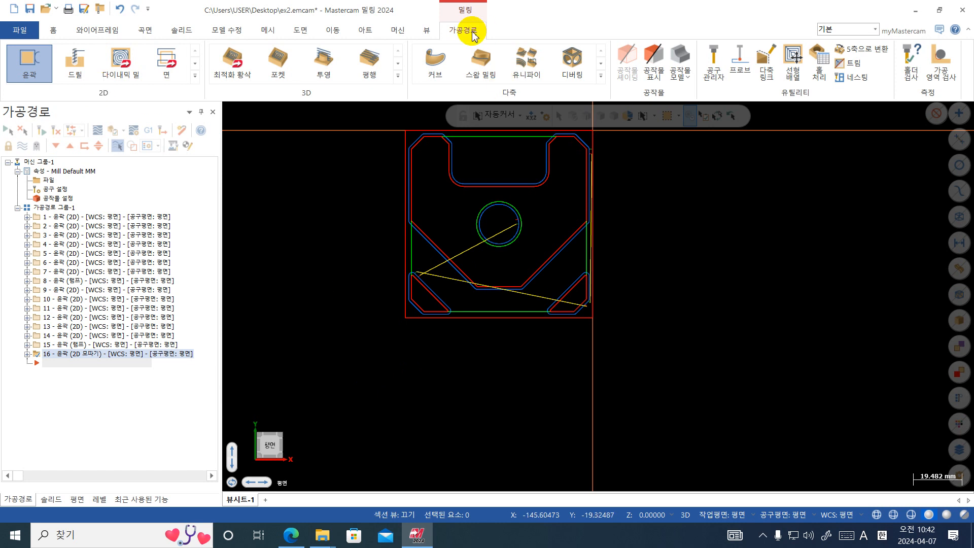
- Start a new contour operation and chain the three green edge lines on the part's right, lower and left sides
{"action": "left_click", "coordinate": [35, 66]}
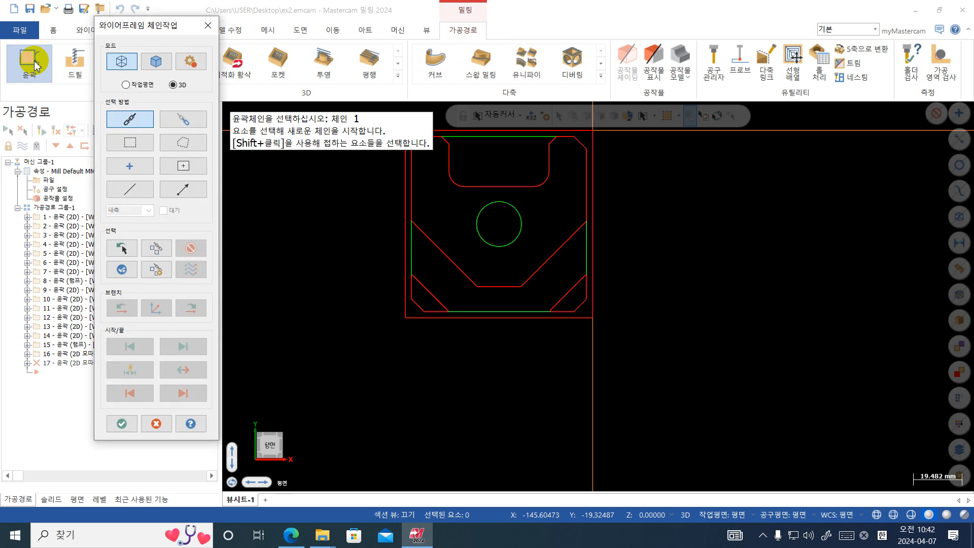
{"action": "left_click", "coordinate": [140, 191]}
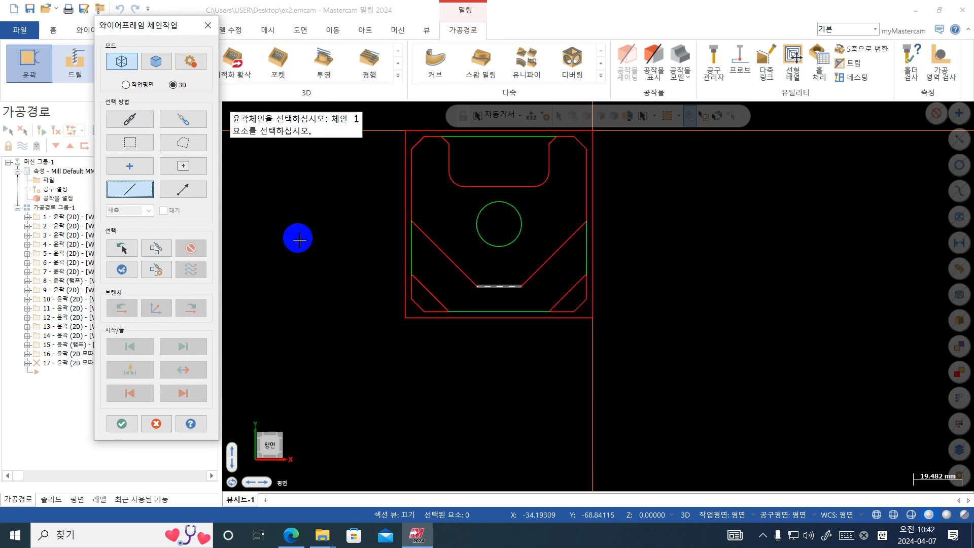
{"action": "left_click", "coordinate": [136, 121]}
{"action": "scroll", "coordinate": [539, 348], "scroll_direction": "up", "scroll_amount": 2}
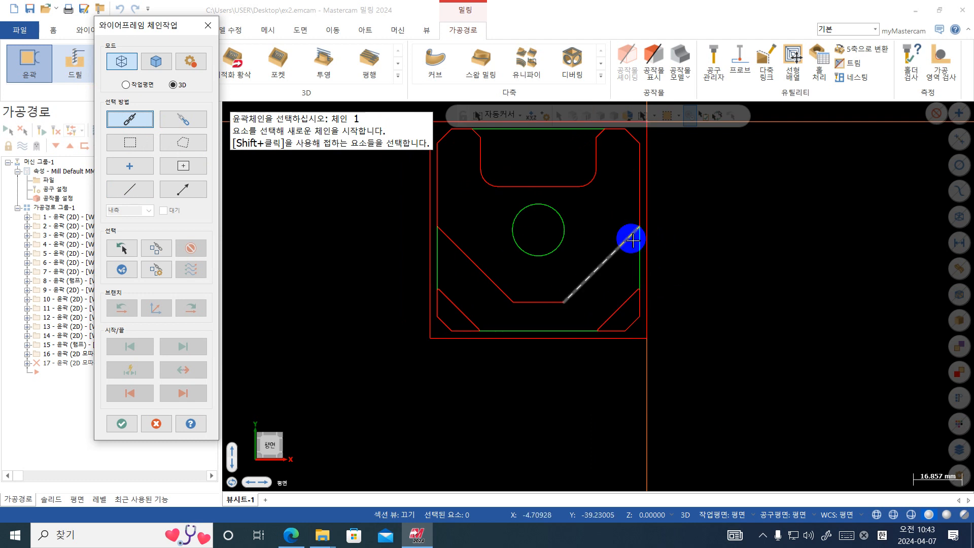
{"action": "scroll", "coordinate": [650, 240], "scroll_direction": "up", "scroll_amount": 2}
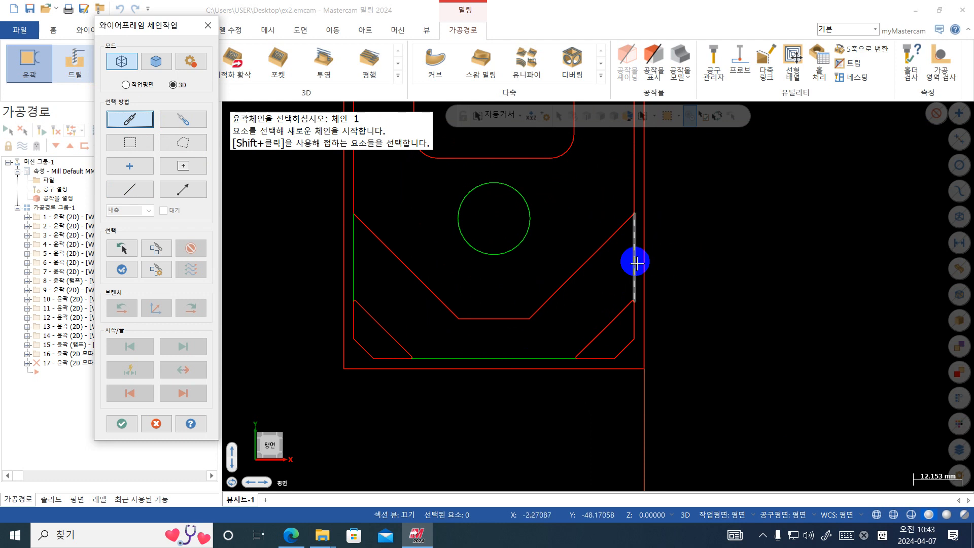
{"action": "left_click", "coordinate": [635, 225]}
{"action": "scroll", "coordinate": [635, 225], "scroll_direction": "down", "scroll_amount": 1}
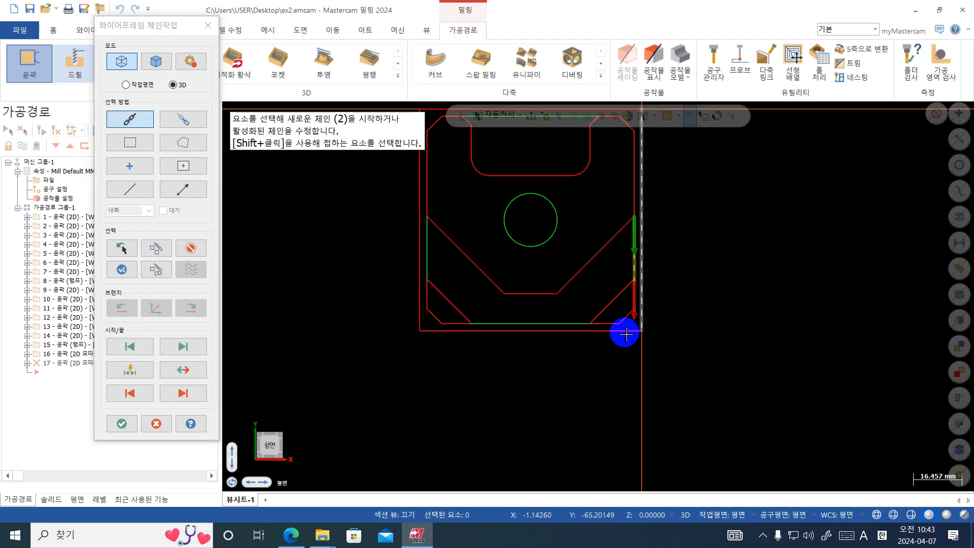
{"action": "left_click", "coordinate": [569, 315]}
{"action": "left_click", "coordinate": [426, 252]}
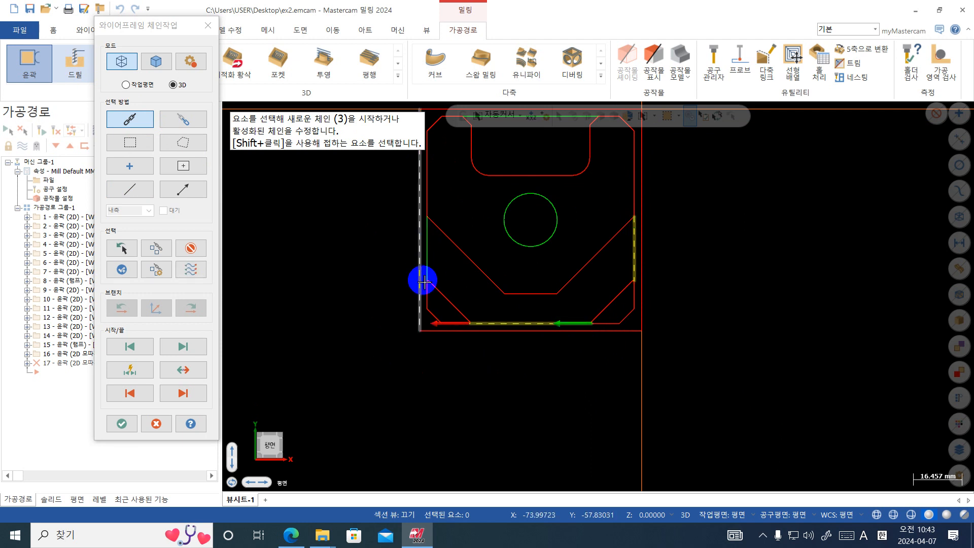
{"action": "left_click", "coordinate": [631, 242]}
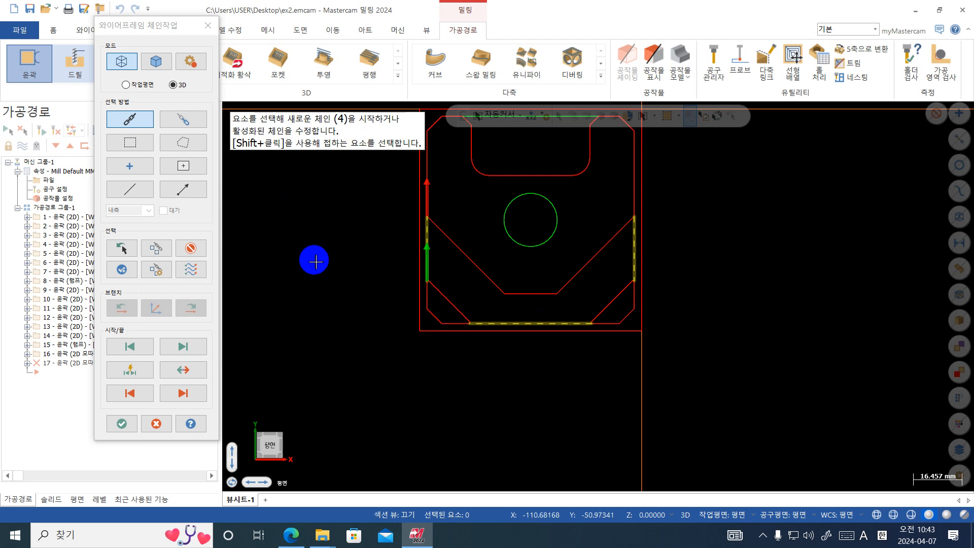
{"action": "left_click", "coordinate": [122, 426]}
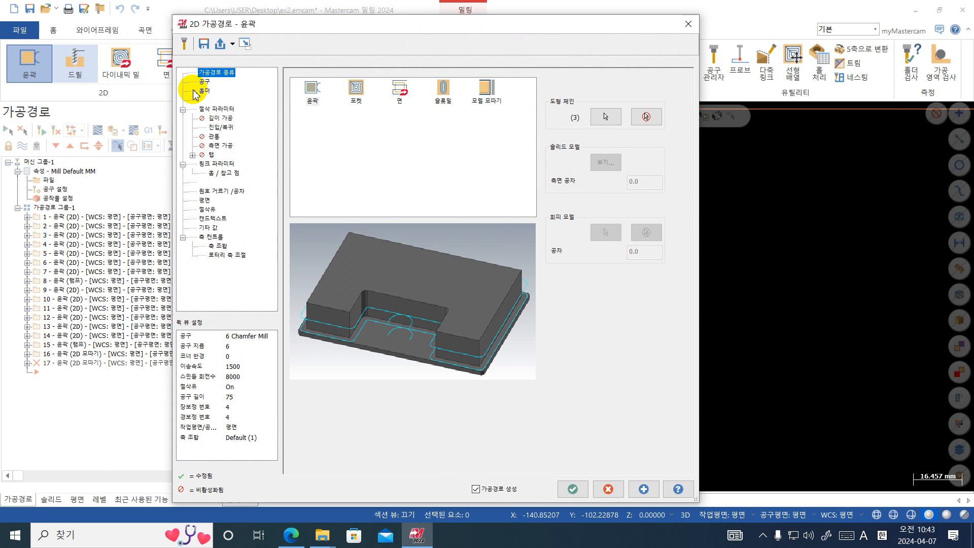
- Check the new operation's chamfer mill selection and its 2D chamfer width and bottom offset against the part geometry
{"action": "left_click", "coordinate": [202, 82]}
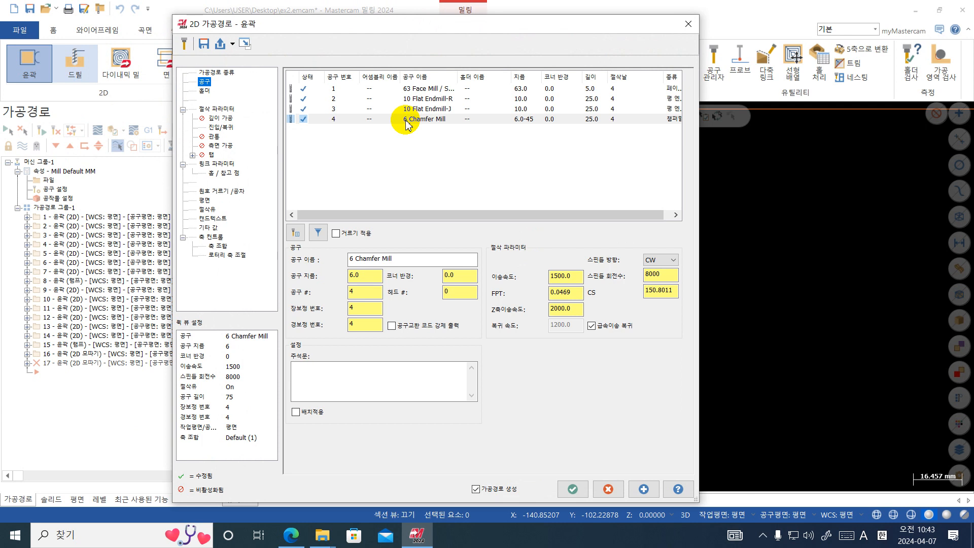
{"action": "left_click", "coordinate": [216, 108]}
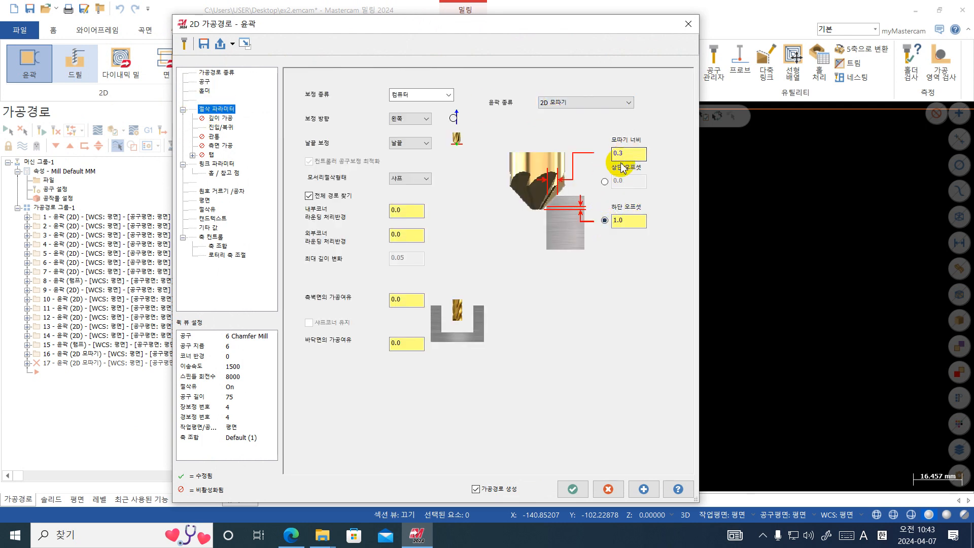
{"action": "left_click", "coordinate": [634, 220]}
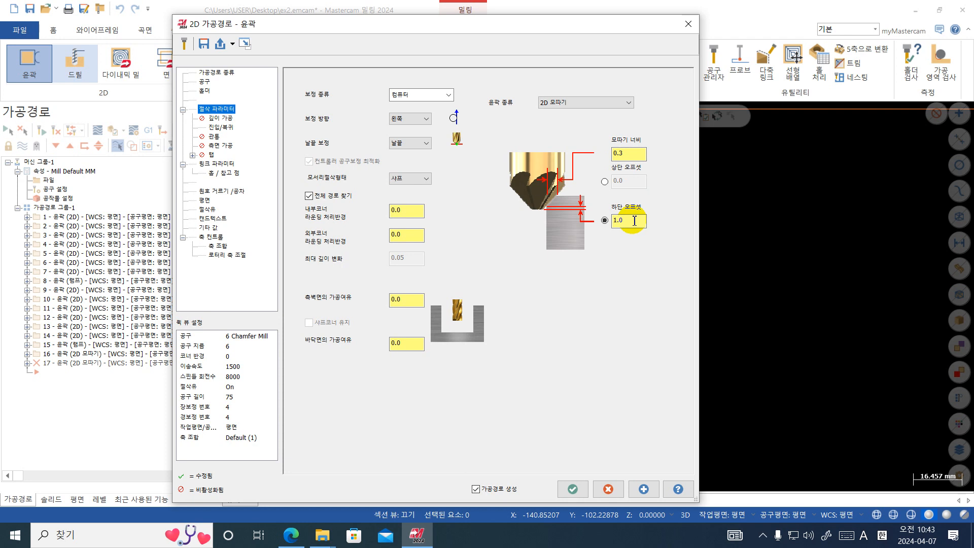
{"action": "left_click_drag", "start_coordinate": [558, 29], "coordinate": [534, 382]}
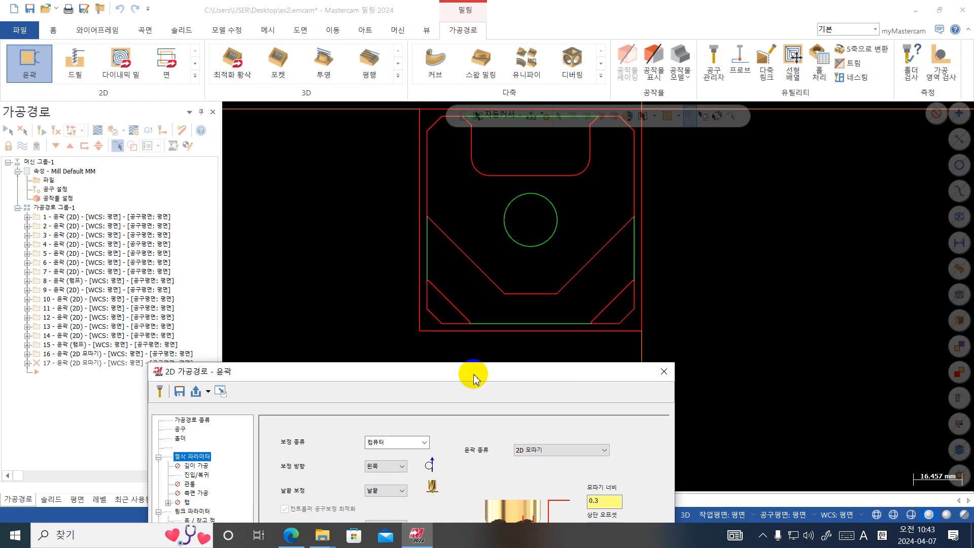
{"action": "left_click_drag", "start_coordinate": [473, 376], "coordinate": [487, 30]}
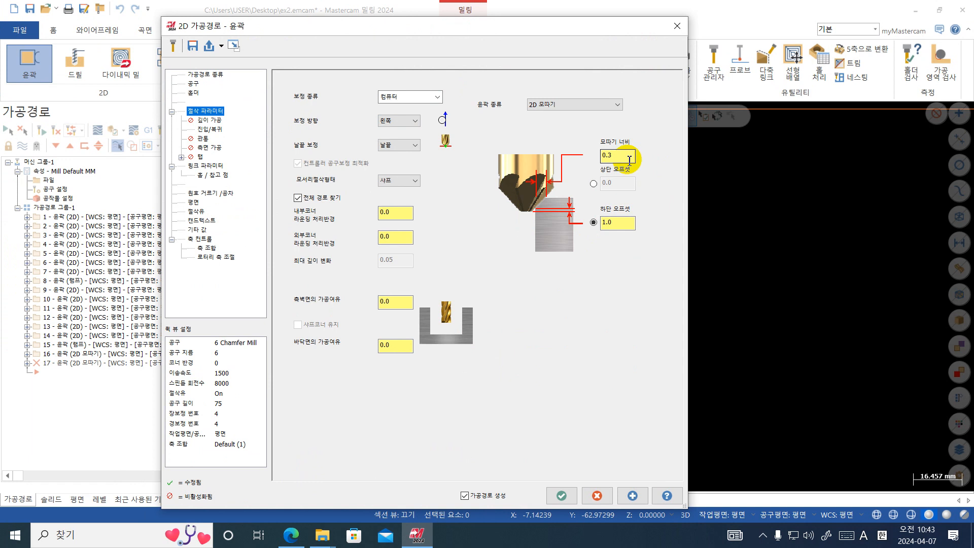
- Enable the contour start adjustment, shortened by 55% (3.3 mm), and copy it to the contour end
{"action": "left_click", "coordinate": [209, 129]}
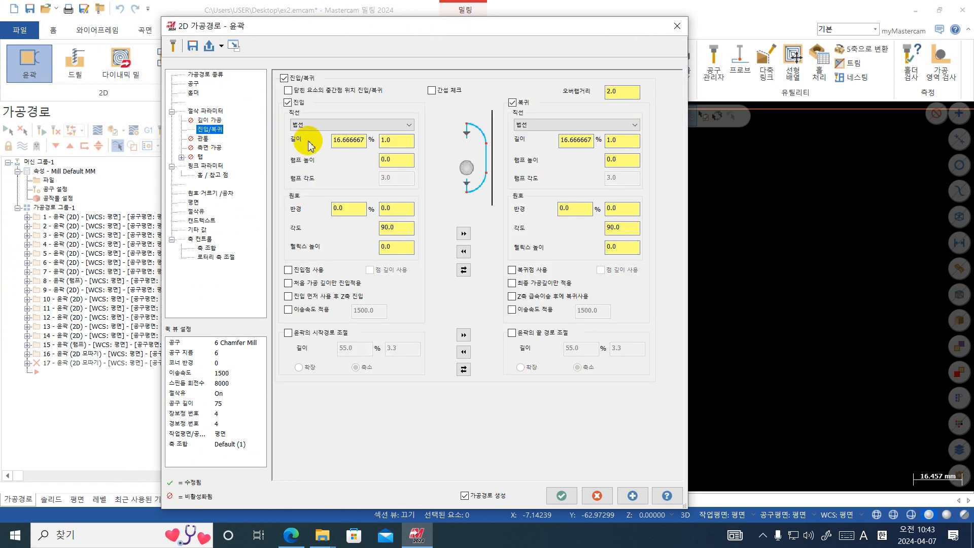
{"action": "left_click", "coordinate": [326, 335]}
{"action": "left_click", "coordinate": [463, 334]}
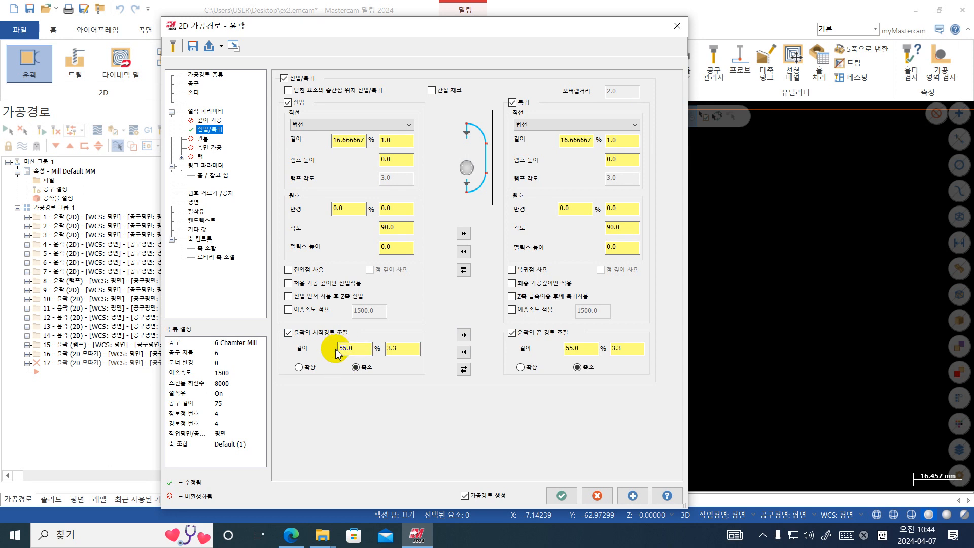
{"action": "left_click", "coordinate": [304, 332]}
{"action": "left_click", "coordinate": [304, 333]}
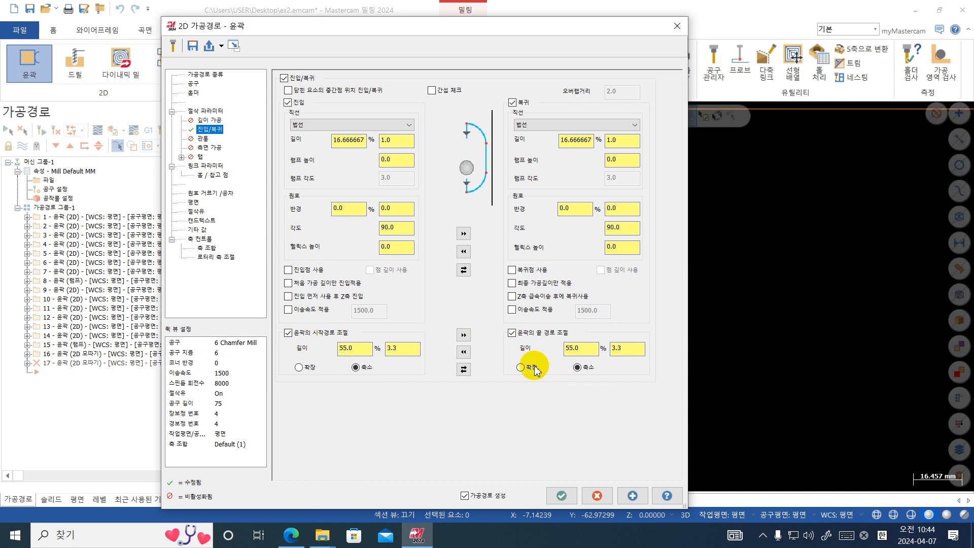
- Set the cutting depth to -5 and the top of stock to 0, and generate the edge chamfer toolpath
{"action": "left_click", "coordinate": [205, 166]}
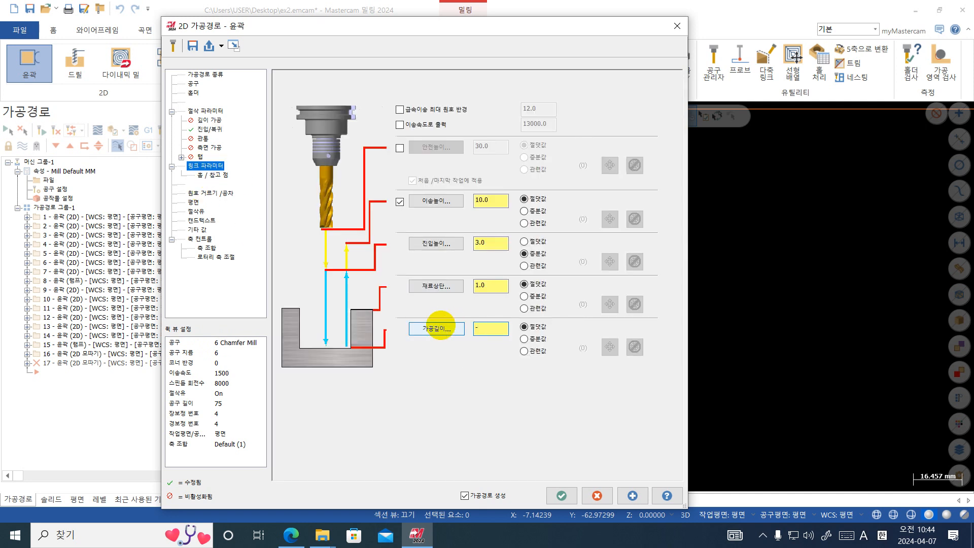
{"action": "type", "text": "-5"}
{"action": "key", "text": "Return"}
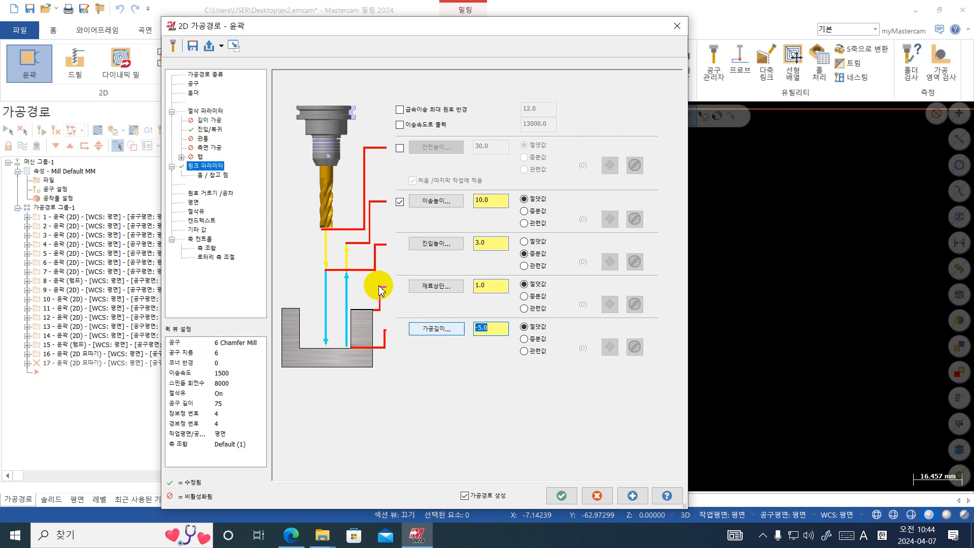
{"action": "double_click", "coordinate": [486, 285]}
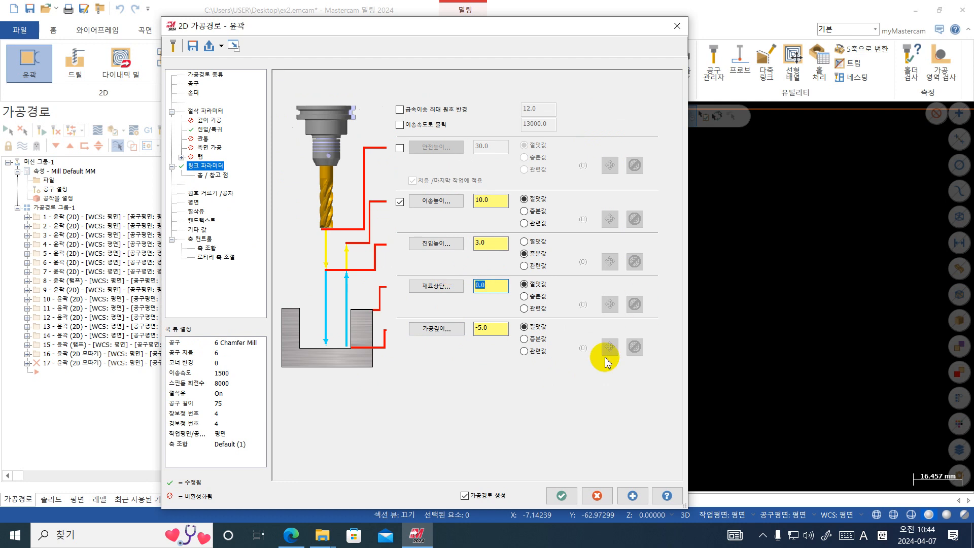
{"action": "left_click", "coordinate": [561, 496]}
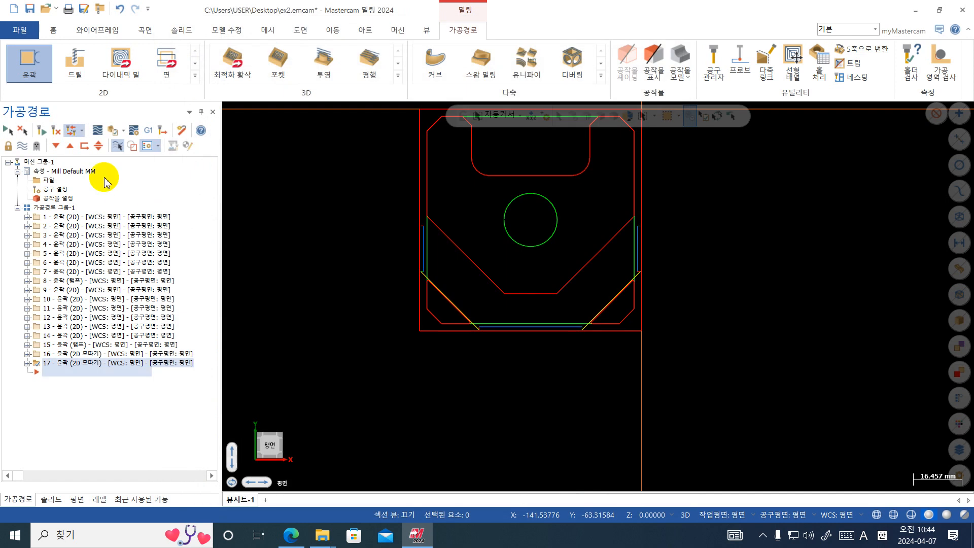
- Backplot the edge chamfer operation and examine the tool's clearance from the diagonal profile at the line ends
{"action": "left_click", "coordinate": [97, 132]}
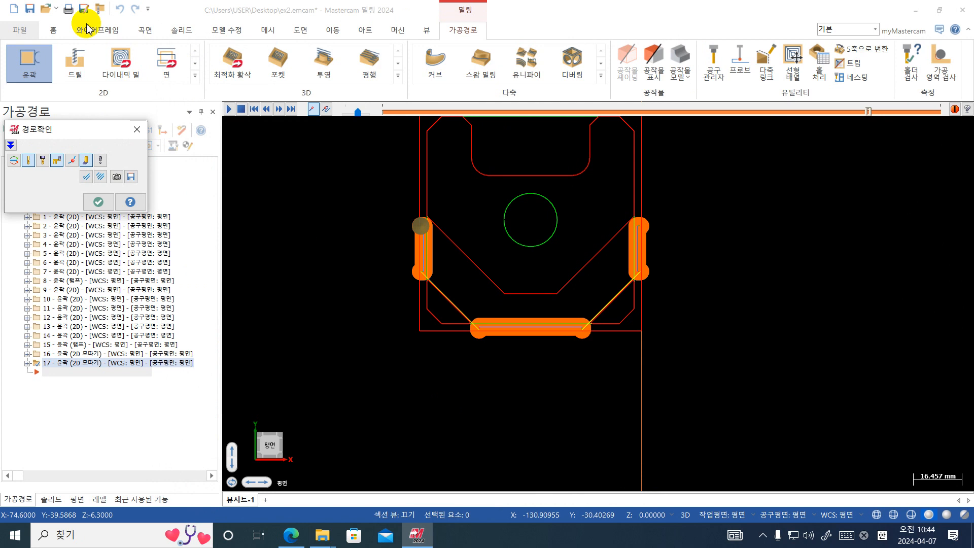
{"action": "scroll", "coordinate": [657, 197], "scroll_direction": "up", "scroll_amount": 1}
{"action": "scroll", "coordinate": [587, 235], "scroll_direction": "up", "scroll_amount": 1}
{"action": "scroll", "coordinate": [587, 236], "scroll_direction": "up", "scroll_amount": 2}
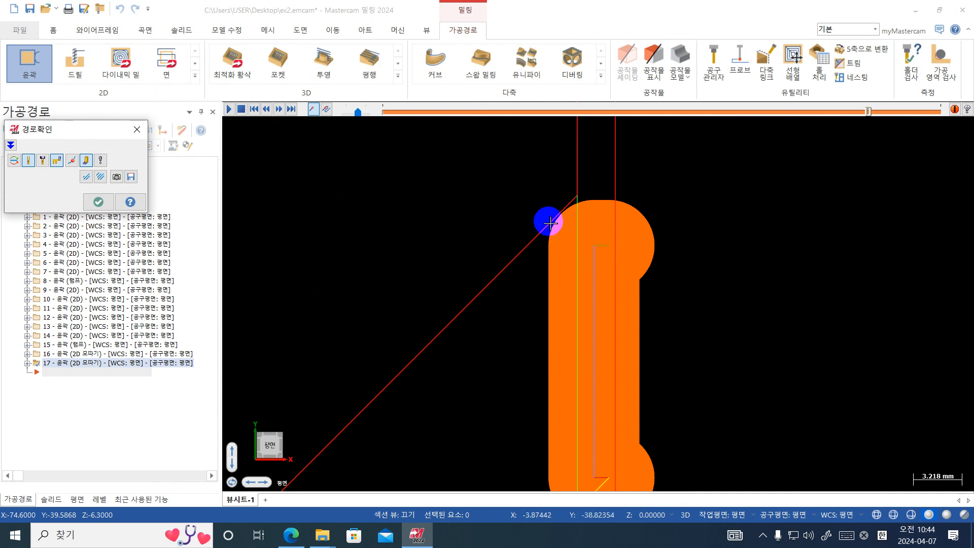
{"action": "scroll", "coordinate": [588, 213], "scroll_direction": "down", "scroll_amount": 1}
{"action": "scroll", "coordinate": [584, 213], "scroll_direction": "down", "scroll_amount": 4}
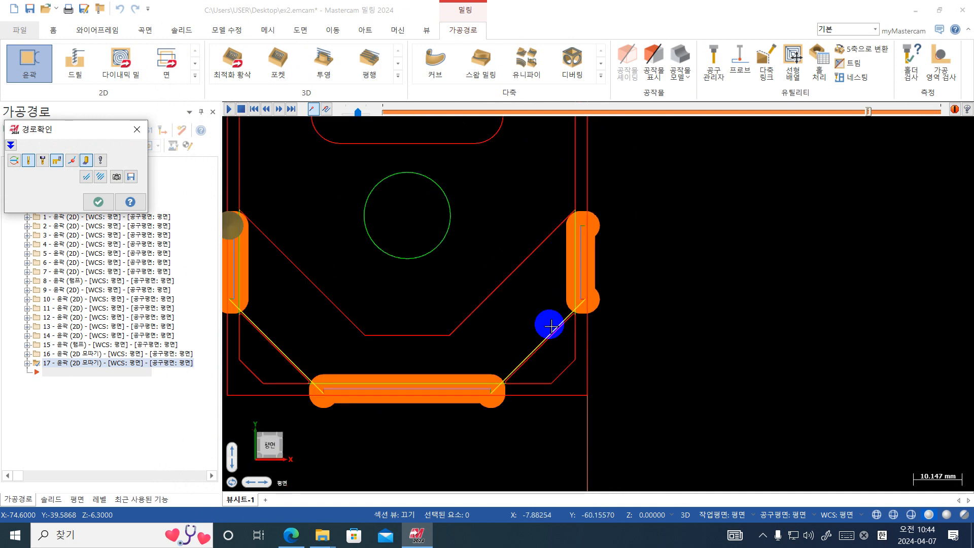
{"action": "left_click", "coordinate": [99, 203]}
- Start another contour operation and chain the green line across the slot opening at the part's upper edge
{"action": "scroll", "coordinate": [424, 252], "scroll_direction": "down", "scroll_amount": 3}
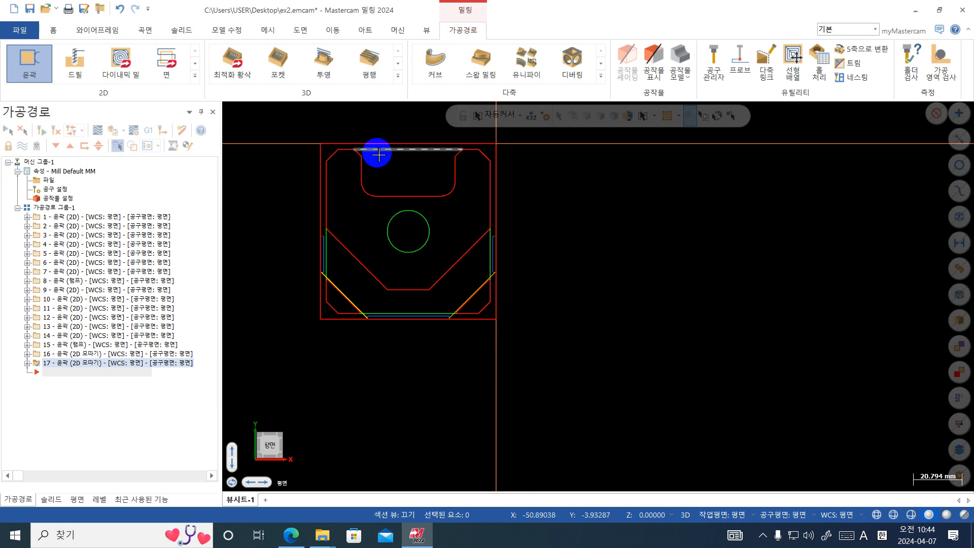
{"action": "left_click", "coordinate": [29, 60]}
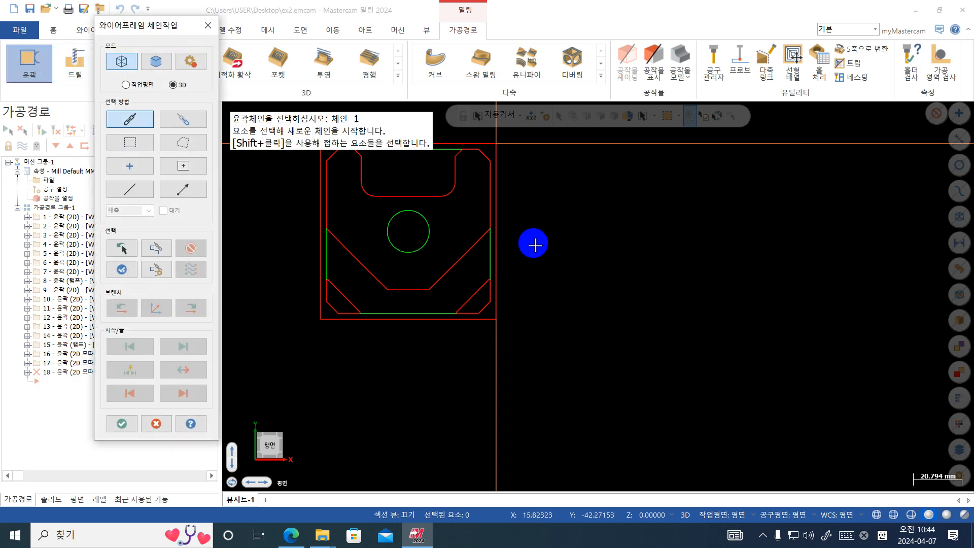
{"action": "scroll", "coordinate": [532, 241], "scroll_direction": "down", "scroll_amount": 2}
{"action": "left_click", "coordinate": [417, 175]}
{"action": "key", "text": "Return"}
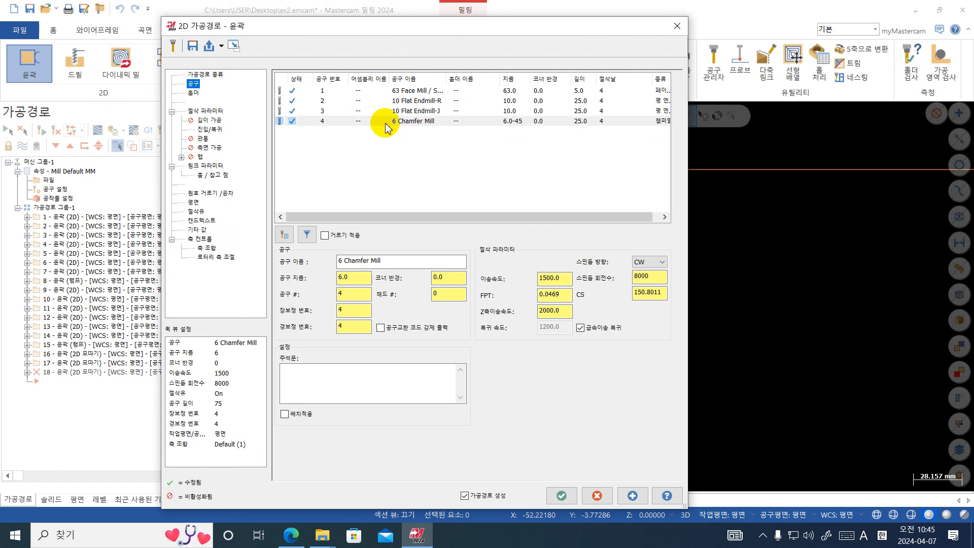
- Set the top of stock to 0, enter the cutting depth, and generate the slot-opening chamfer toolpath
{"action": "left_click", "coordinate": [209, 129]}
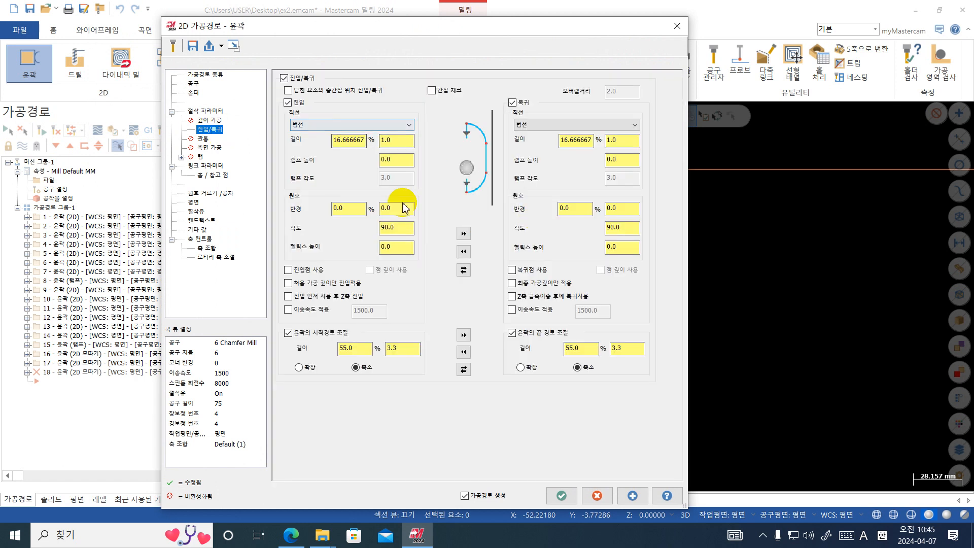
{"action": "left_click", "coordinate": [205, 166]}
{"action": "left_click_drag", "start_coordinate": [486, 289], "coordinate": [429, 281]}
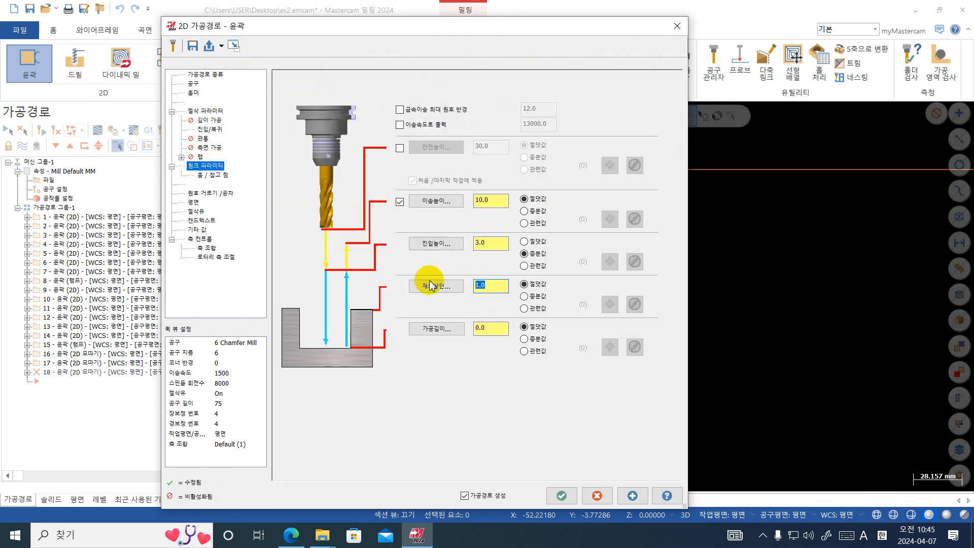
{"action": "left_click_drag", "start_coordinate": [489, 328], "coordinate": [407, 305]}
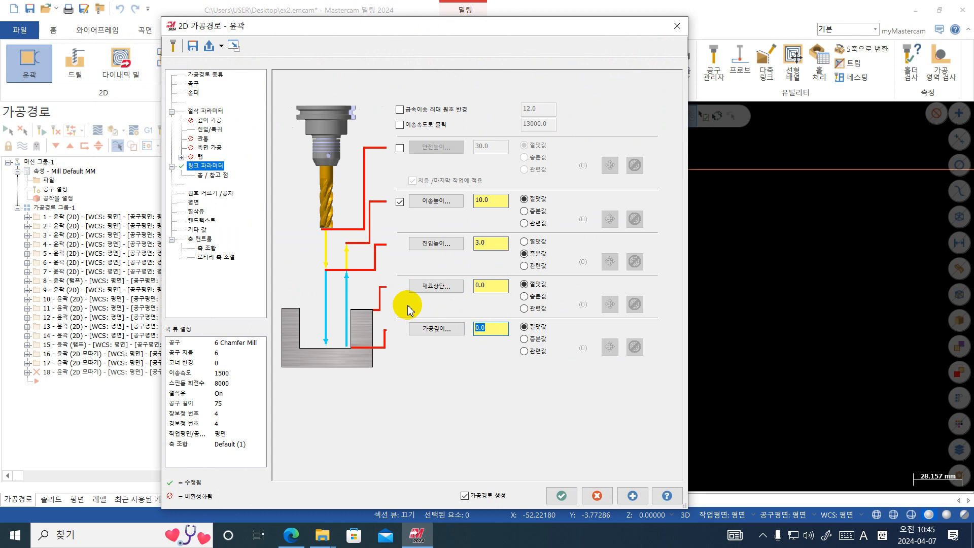
{"action": "left_click", "coordinate": [568, 504]}
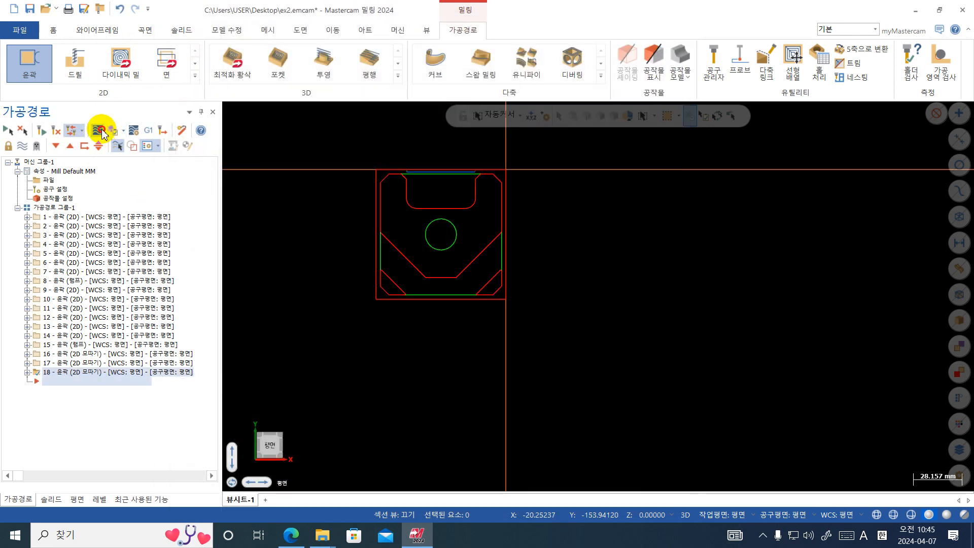
- Backplot the slot-opening chamfer operation and examine the tool's coverage at both ends of the line
{"action": "left_click", "coordinate": [98, 131]}
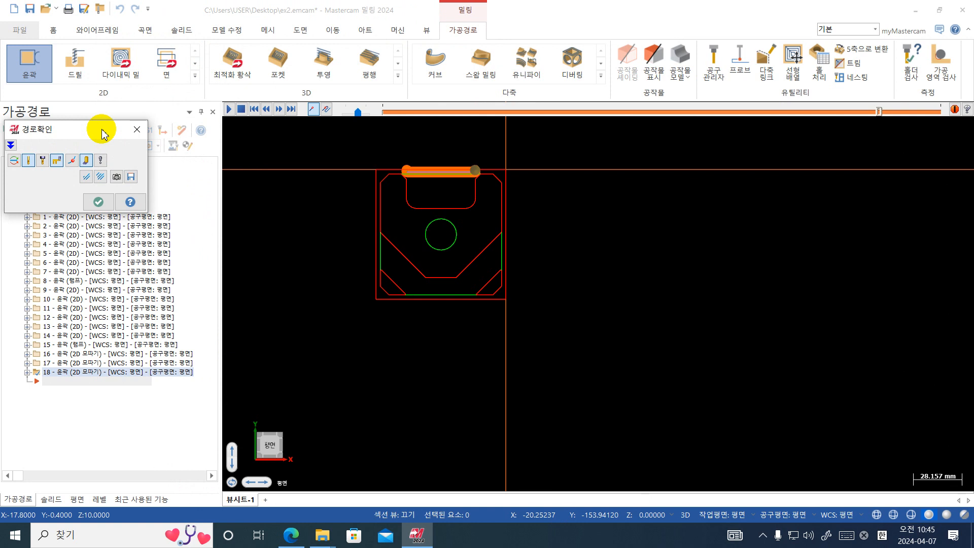
{"action": "scroll", "coordinate": [406, 173], "scroll_direction": "up", "scroll_amount": 5}
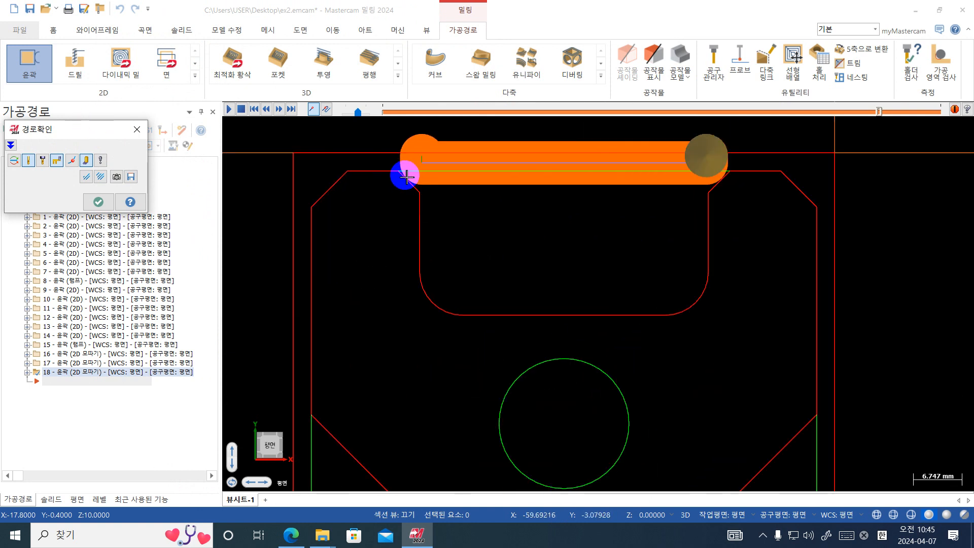
{"action": "scroll", "coordinate": [419, 189], "scroll_direction": "up", "scroll_amount": 1}
{"action": "scroll", "coordinate": [416, 190], "scroll_direction": "down", "scroll_amount": 1}
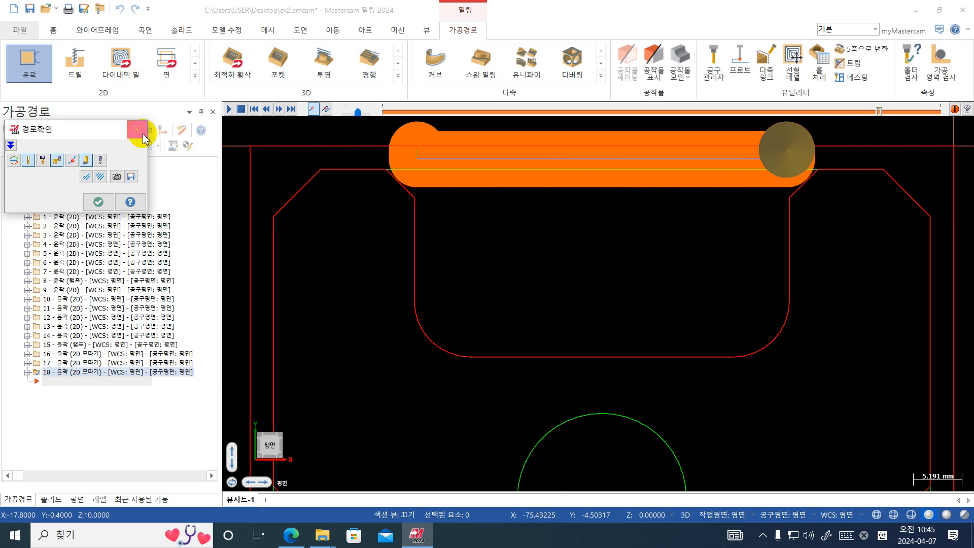
{"action": "left_click", "coordinate": [137, 129]}
- Select the whole toolpath group and verify it in the simulator, continuing through the tool changes up to the chamfer mill
{"action": "scroll", "coordinate": [428, 228], "scroll_direction": "down", "scroll_amount": 3}
{"action": "left_click", "coordinate": [51, 207]}
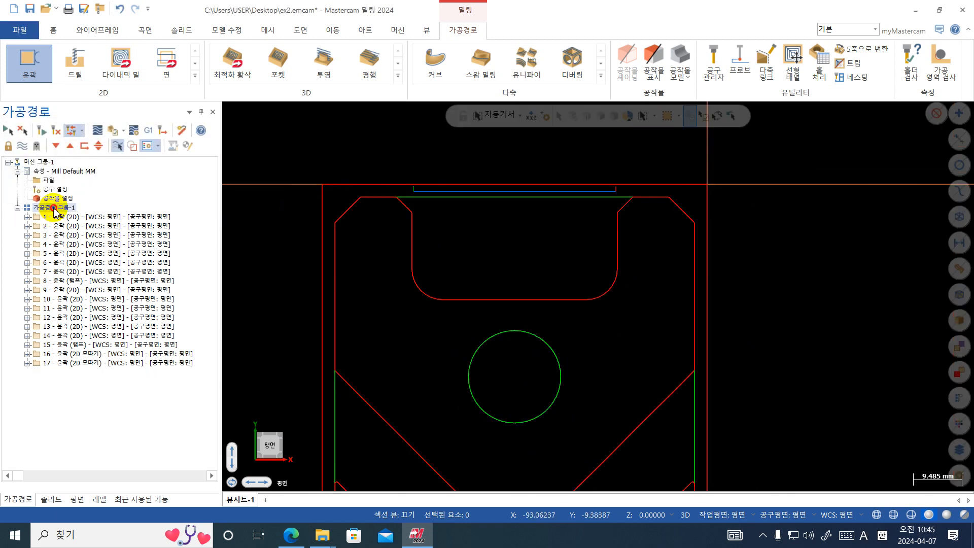
{"action": "left_click", "coordinate": [110, 132]}
{"action": "scroll", "coordinate": [443, 271], "scroll_direction": "down", "scroll_amount": 5}
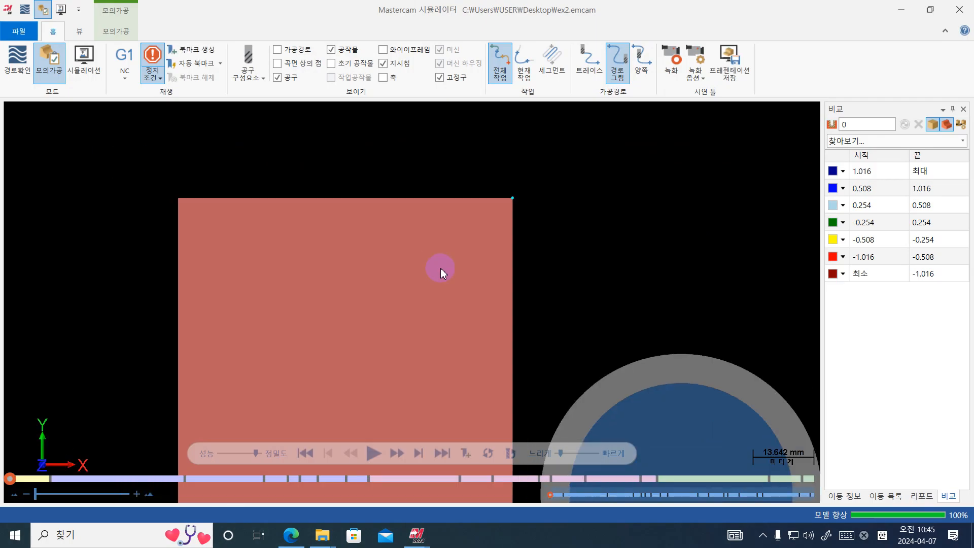
{"action": "middle_click_drag", "start_coordinate": [437, 263], "coordinate": [296, 422]}
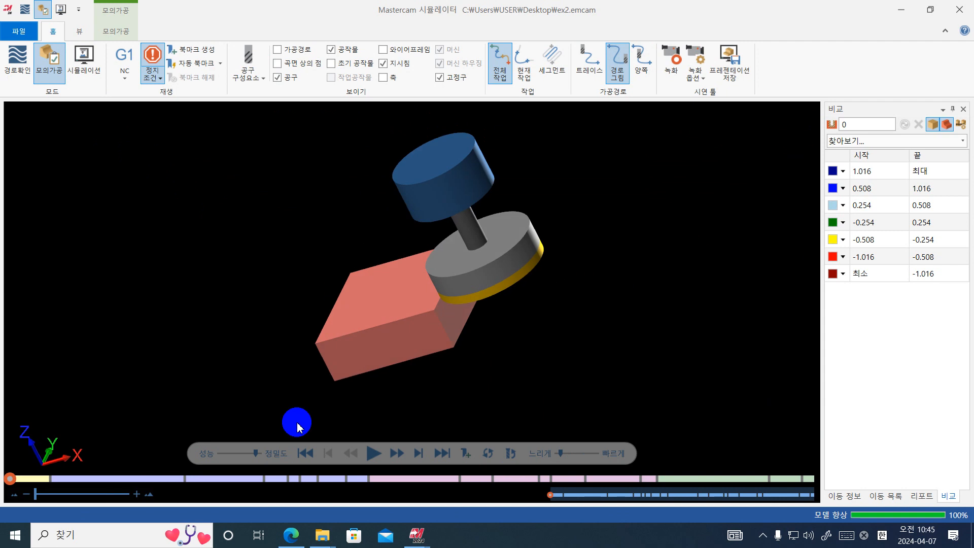
{"action": "left_click", "coordinate": [381, 452]}
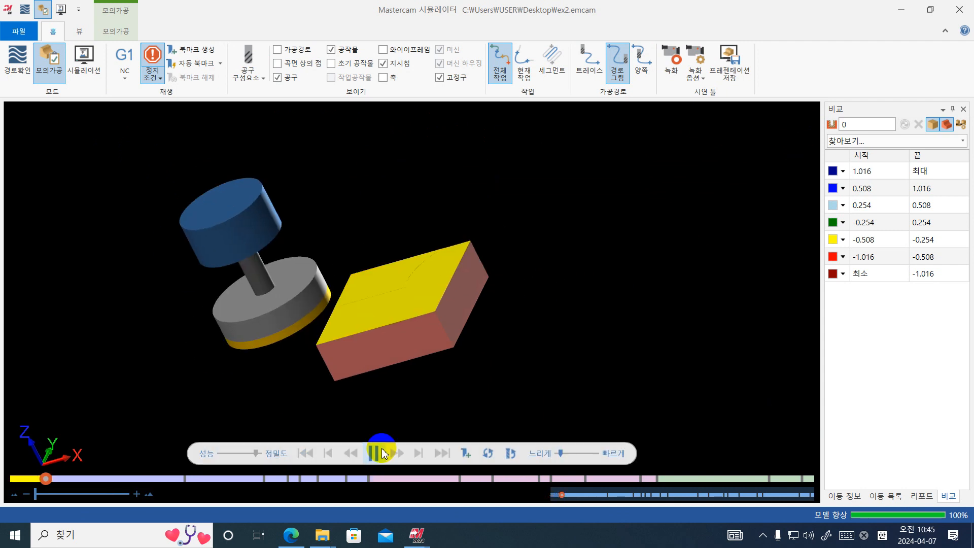
{"action": "left_click", "coordinate": [374, 453]}
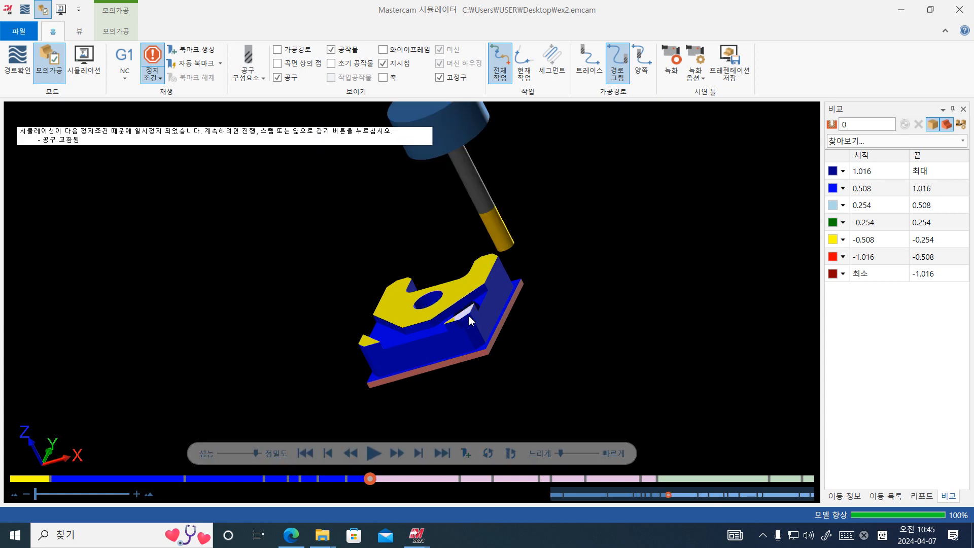
{"action": "left_click_drag", "start_coordinate": [479, 321], "coordinate": [406, 431]}
{"action": "left_click", "coordinate": [374, 452]}
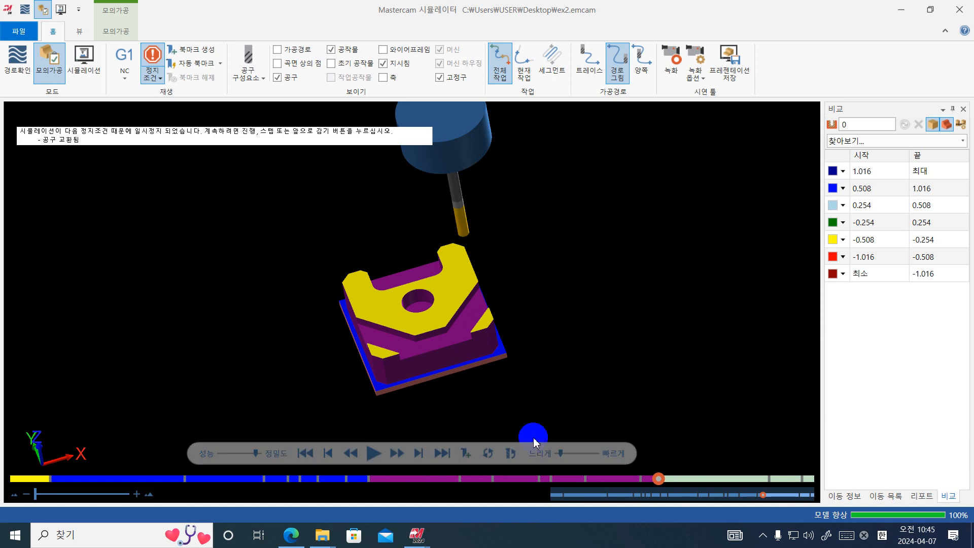
- Slow the simulation speed and run the remaining chamfer operations, watching the tool follow the part's edges
{"action": "left_click_drag", "start_coordinate": [561, 459], "coordinate": [556, 459]}
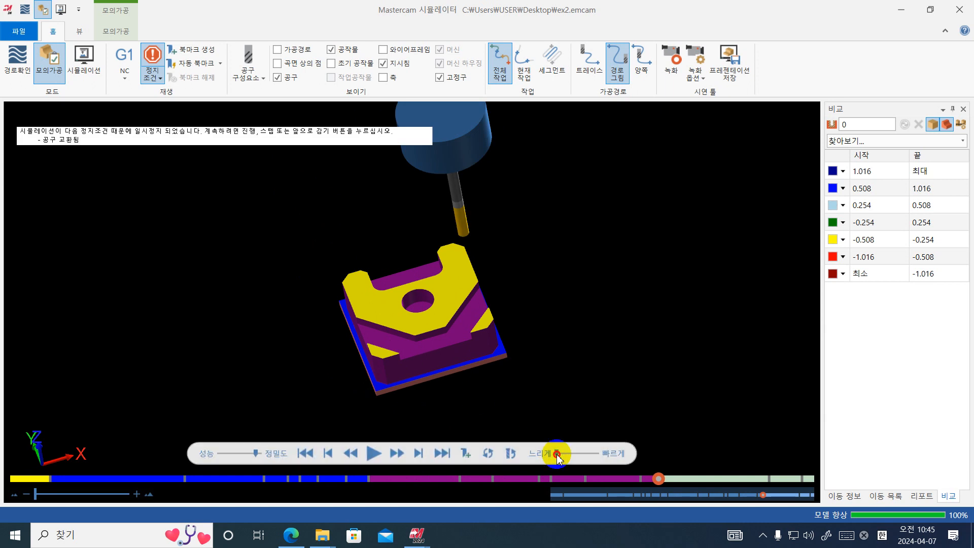
{"action": "left_click", "coordinate": [373, 453]}
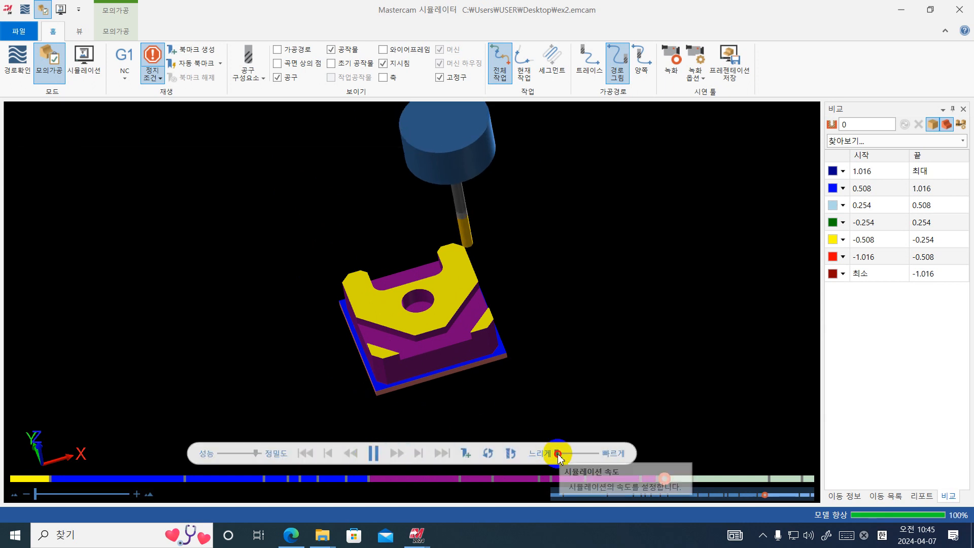
{"action": "left_click_drag", "start_coordinate": [557, 454], "coordinate": [560, 454]}
{"action": "scroll", "coordinate": [461, 327], "scroll_direction": "up", "scroll_amount": 3}
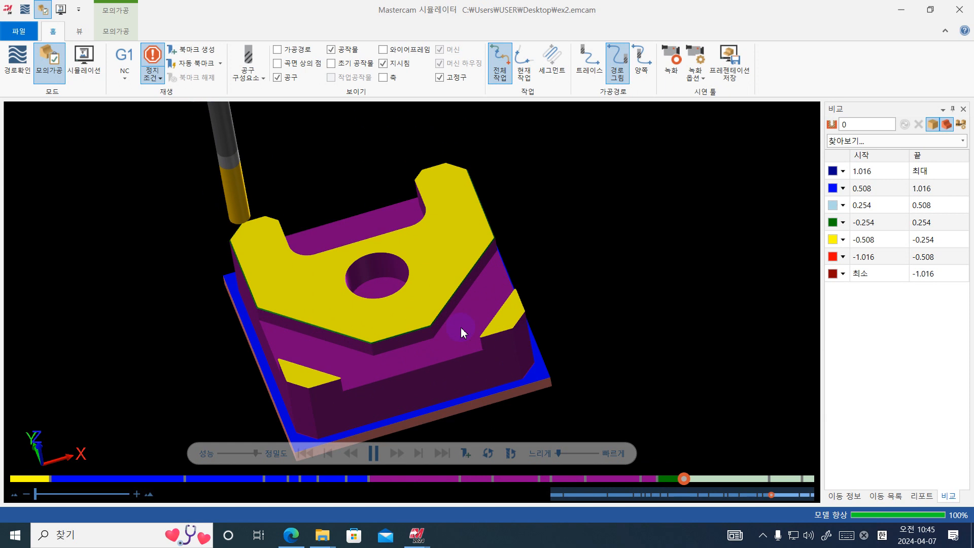
{"action": "scroll", "coordinate": [461, 327], "scroll_direction": "down", "scroll_amount": 1}
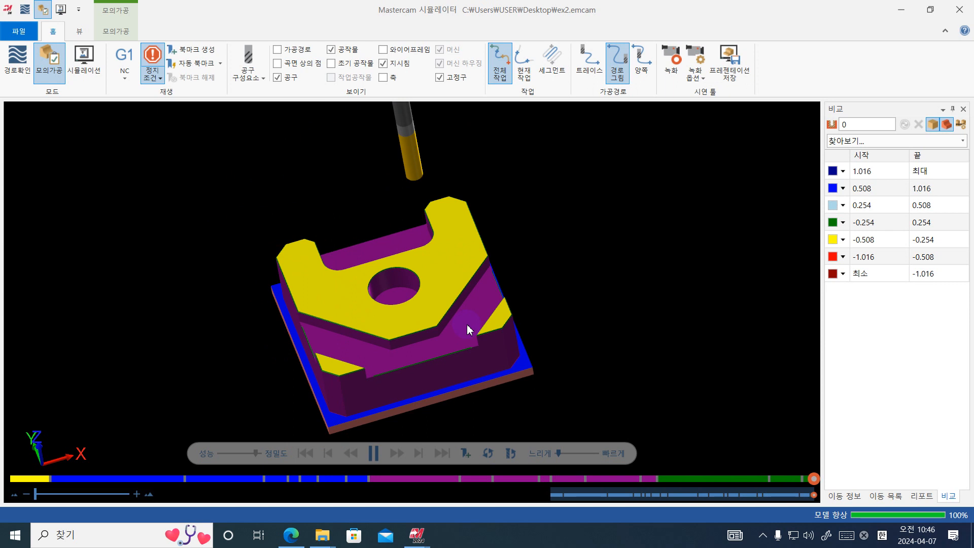
- Examine the simulated part's chamfered edges up close around the slot opening, circular hole and lower corners
{"action": "left_click_drag", "start_coordinate": [472, 288], "coordinate": [430, 277]}
{"action": "scroll", "coordinate": [442, 238], "scroll_direction": "up", "scroll_amount": 5}
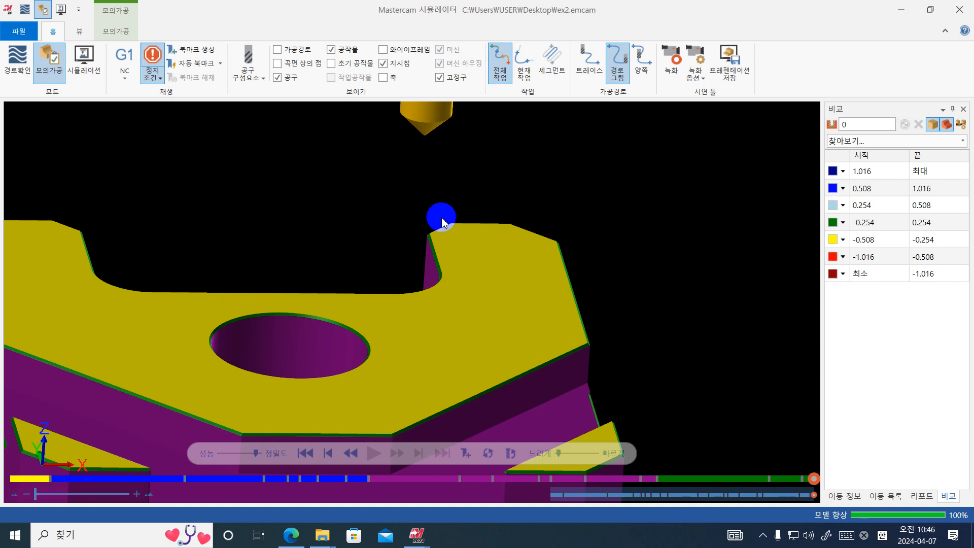
{"action": "scroll", "coordinate": [441, 215], "scroll_direction": "down", "scroll_amount": 3}
- Leave the simulator and hide the toolpath display so only the part geometry is shown
{"action": "right_click", "coordinate": [605, 188]}
{"action": "left_click", "coordinate": [658, 255]}
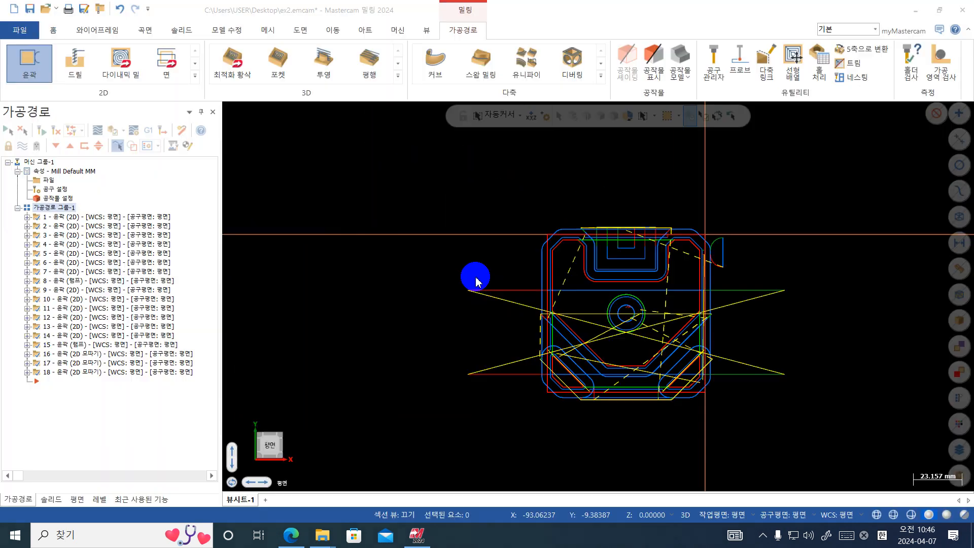
{"action": "scroll", "coordinate": [732, 352], "scroll_direction": "up", "scroll_amount": 3}
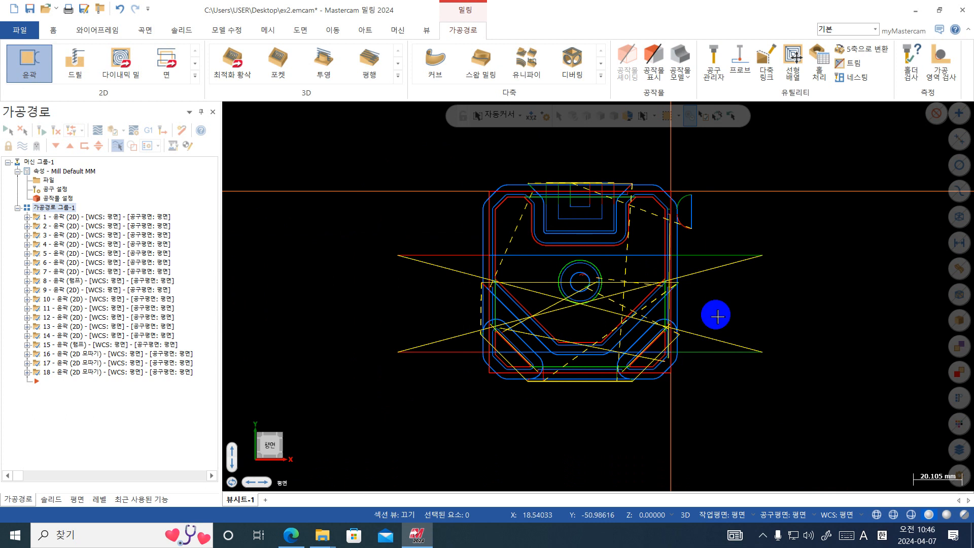
{"action": "key", "text": "alt+t"}
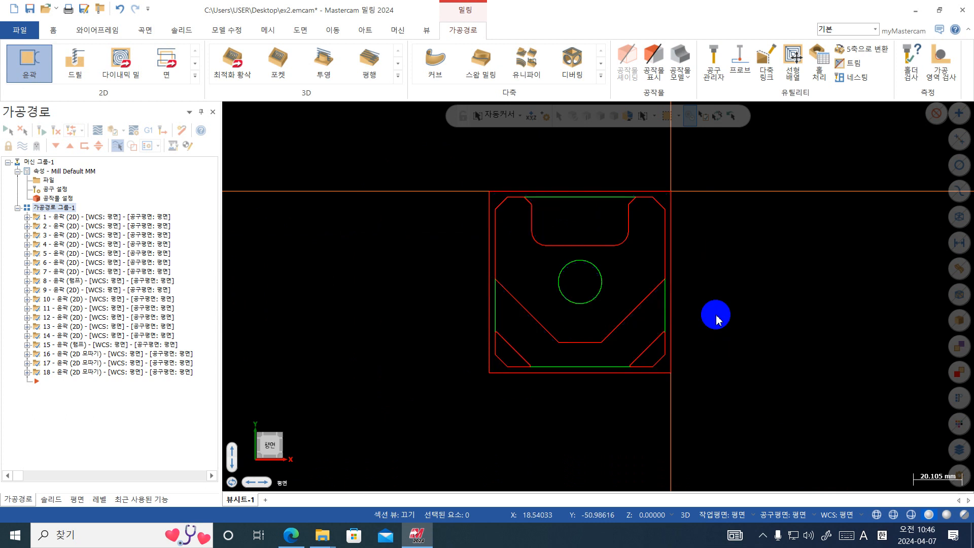